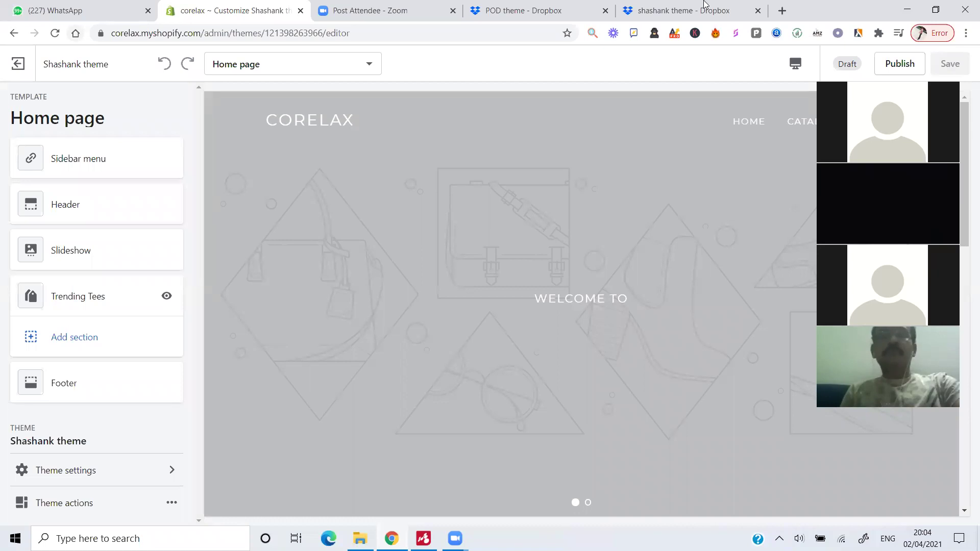
Step: Switch to Dropbox, download Shashank Theme.zip from the shashank theme folder, and close the archive window that opens
{"action": "left_click", "coordinate": [733, 302]}
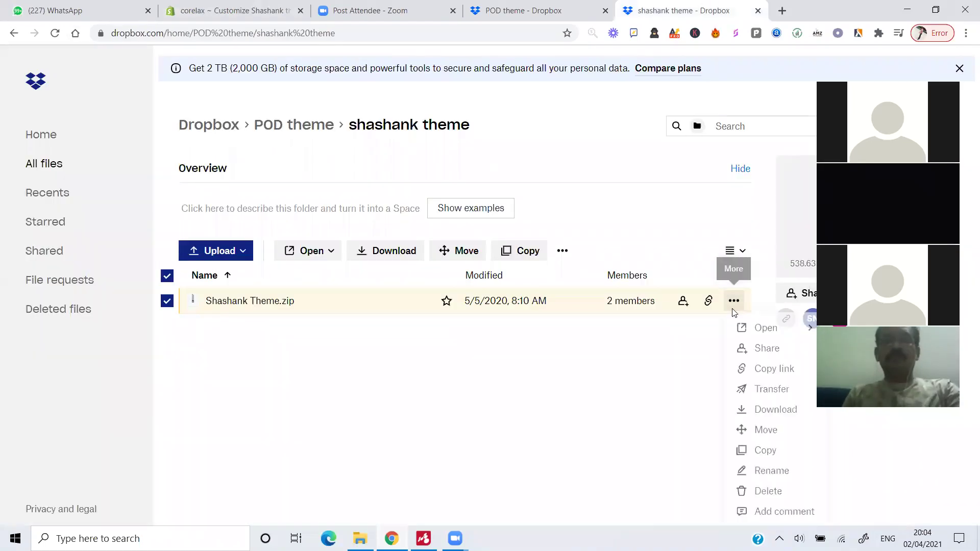
{"action": "left_click", "coordinate": [402, 257]}
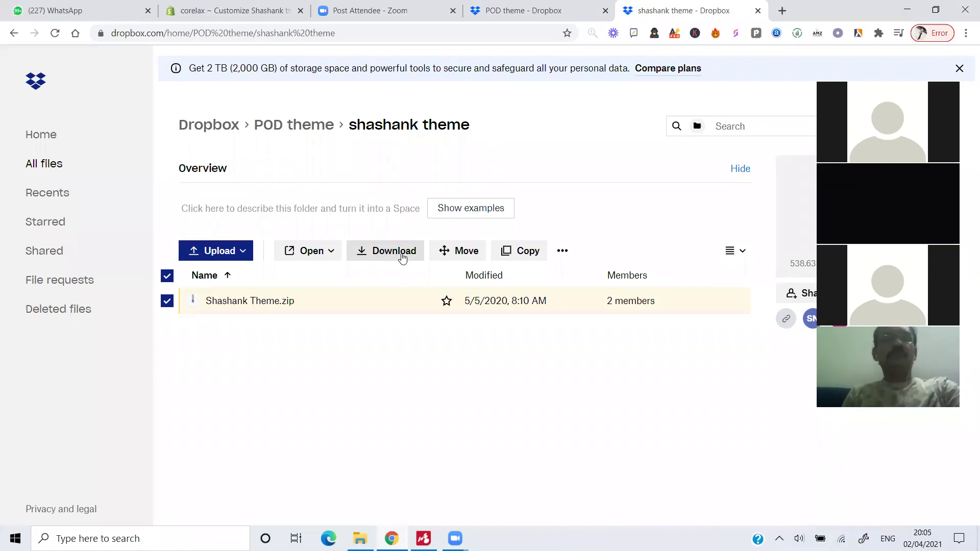
{"action": "left_click", "coordinate": [402, 258]}
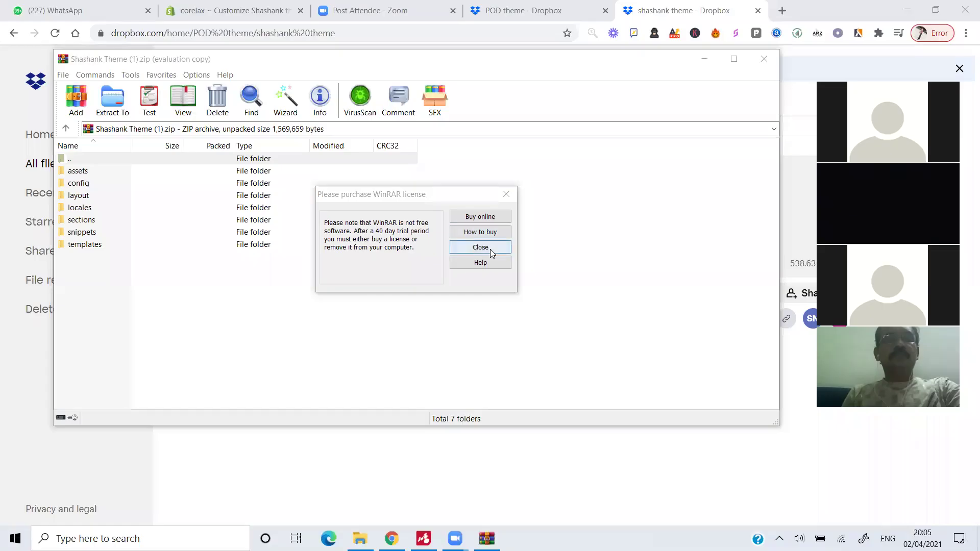
{"action": "left_click", "coordinate": [490, 249]}
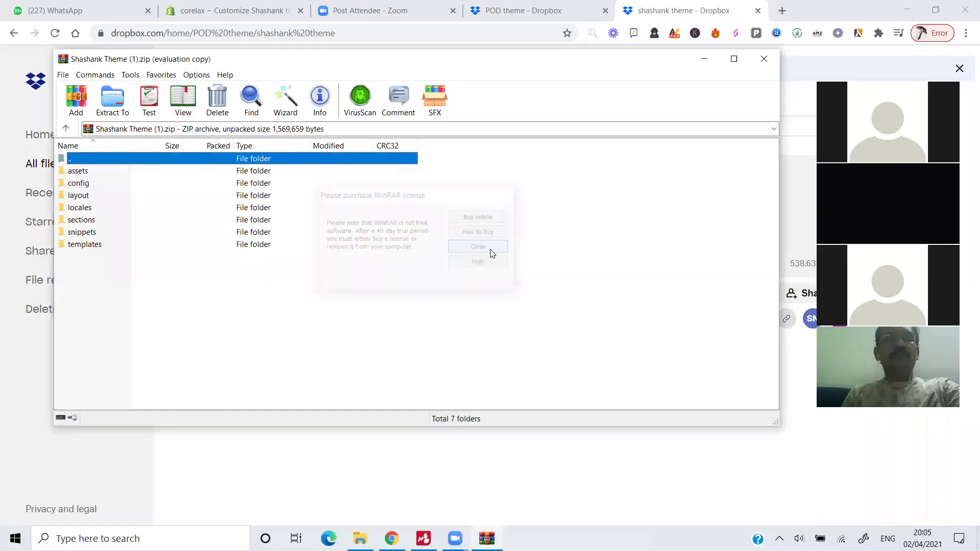
{"action": "left_click", "coordinate": [762, 60]}
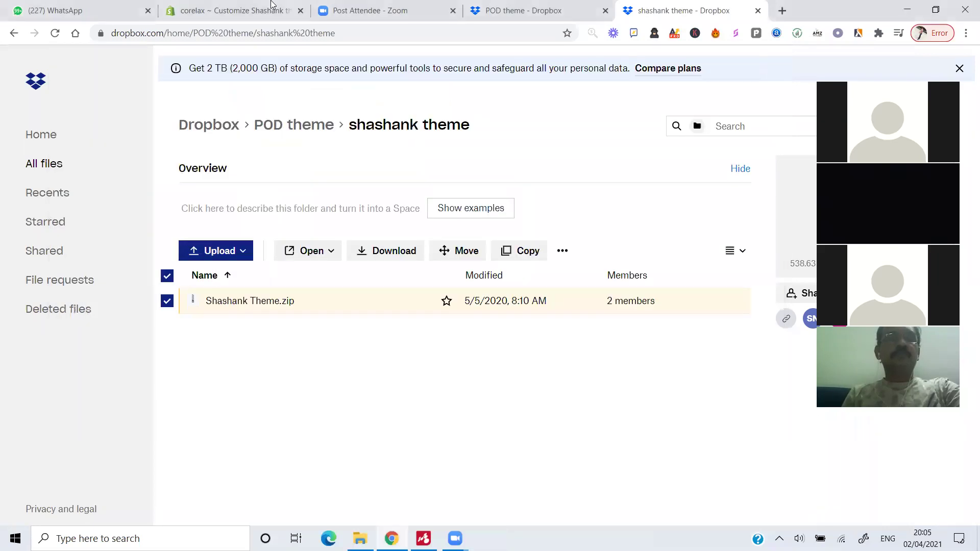
Step: Switch back to Shopify, leave the theme editor for the corelax admin home, and open the Online Store themes page
{"action": "left_click", "coordinate": [271, 4]}
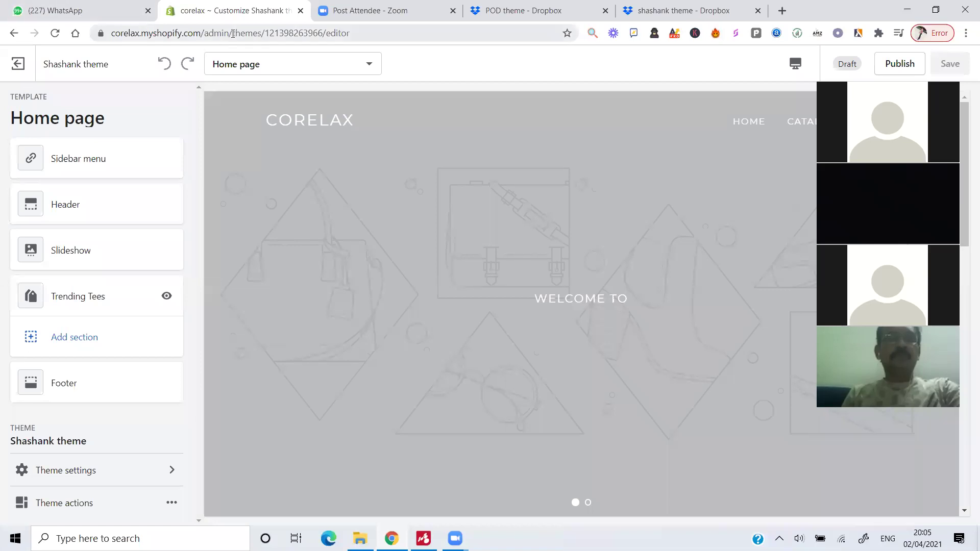
{"action": "left_click_drag", "start_coordinate": [233, 34], "coordinate": [575, 186]}
{"action": "key", "text": "BackSpace"}
{"action": "key", "text": "Return"}
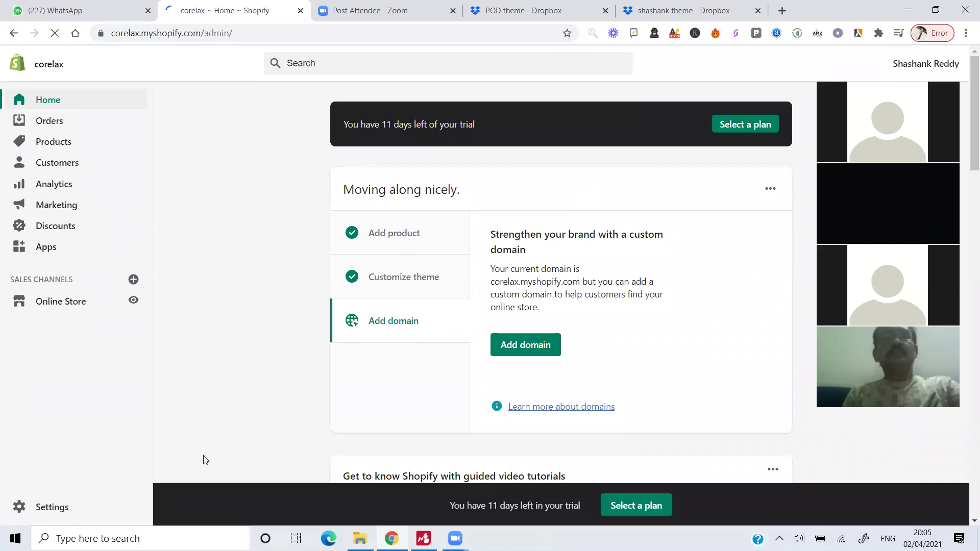
{"action": "left_click", "coordinate": [57, 300]}
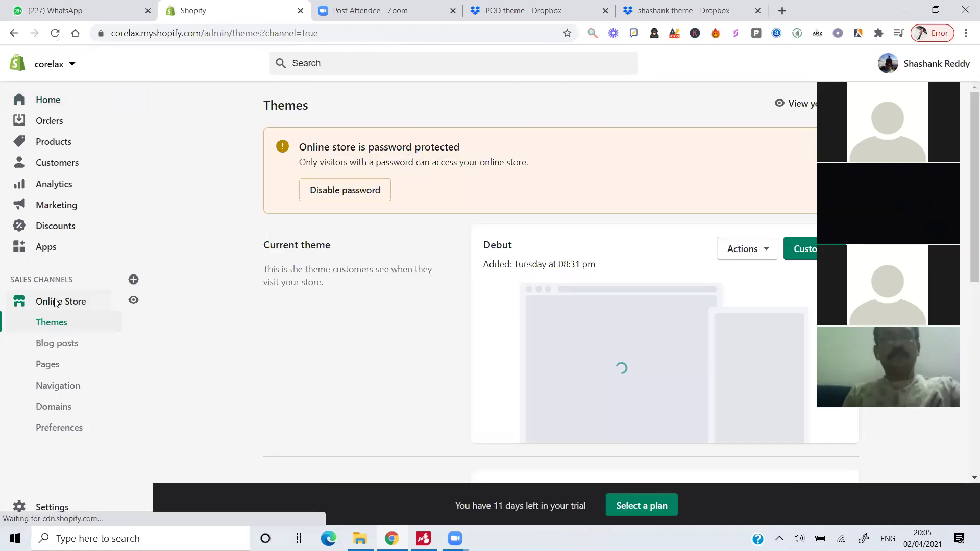
Step: Upload Shashank Theme (1).zip from Downloads to the store's theme library
{"action": "scroll", "coordinate": [542, 379], "scroll_direction": "down", "scroll_amount": 8}
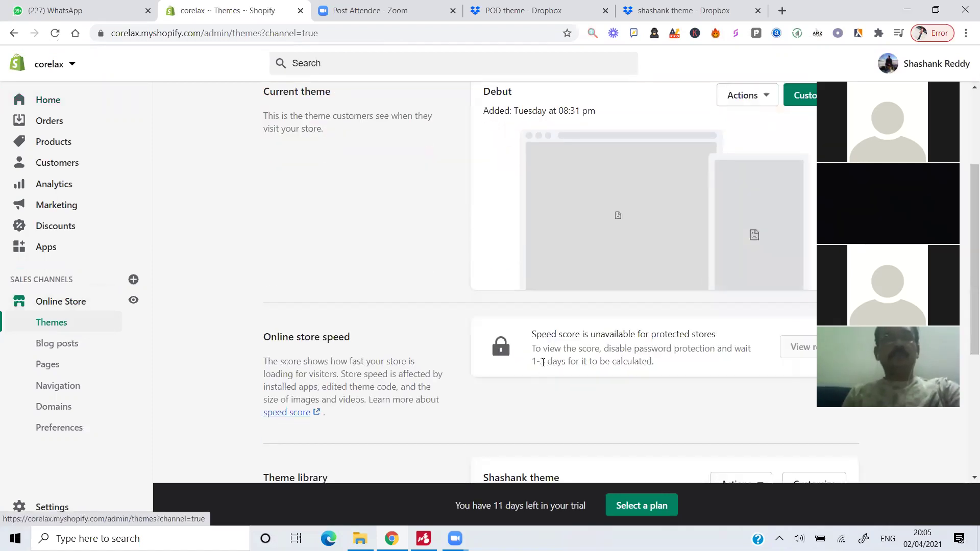
{"action": "left_click", "coordinate": [312, 308]}
{"action": "left_click", "coordinate": [471, 321]}
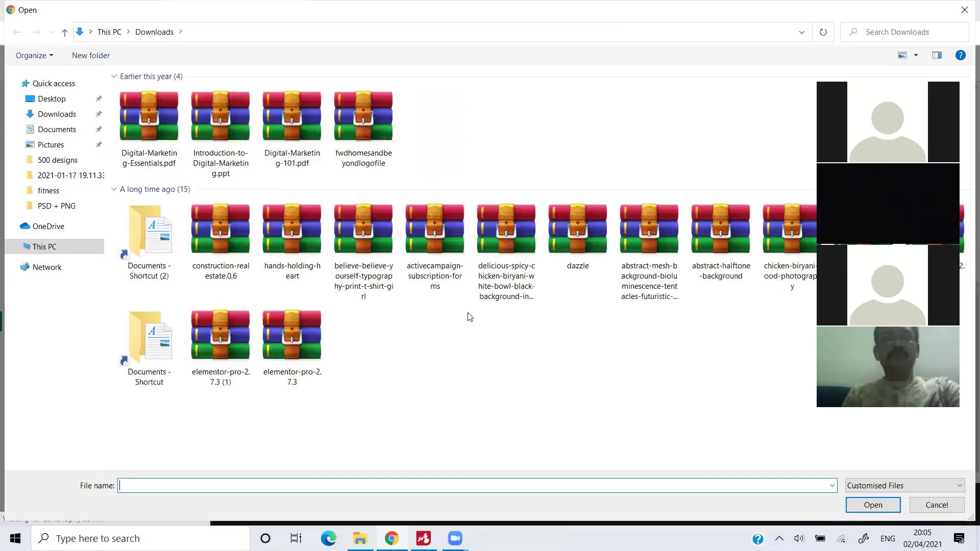
{"action": "double_click", "coordinate": [138, 125]}
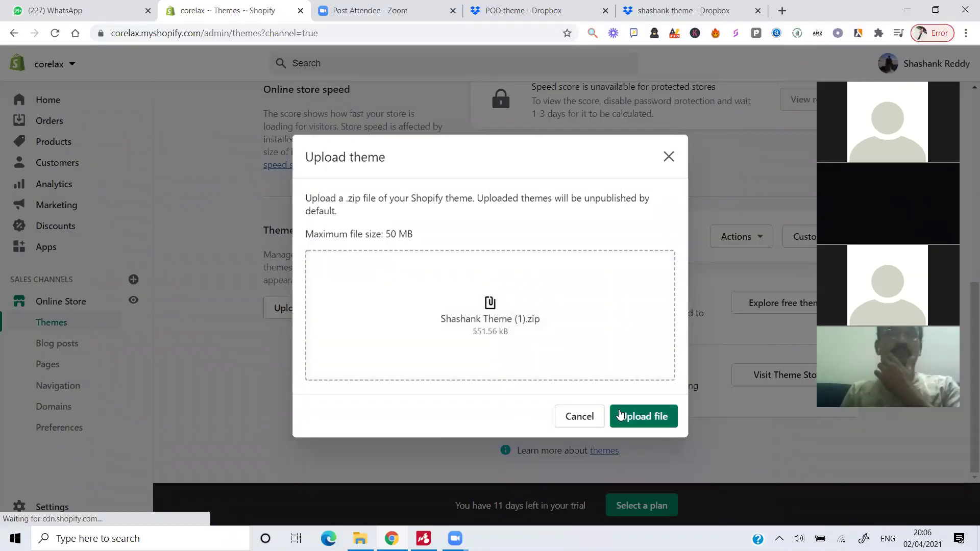
{"action": "left_click", "coordinate": [620, 415]}
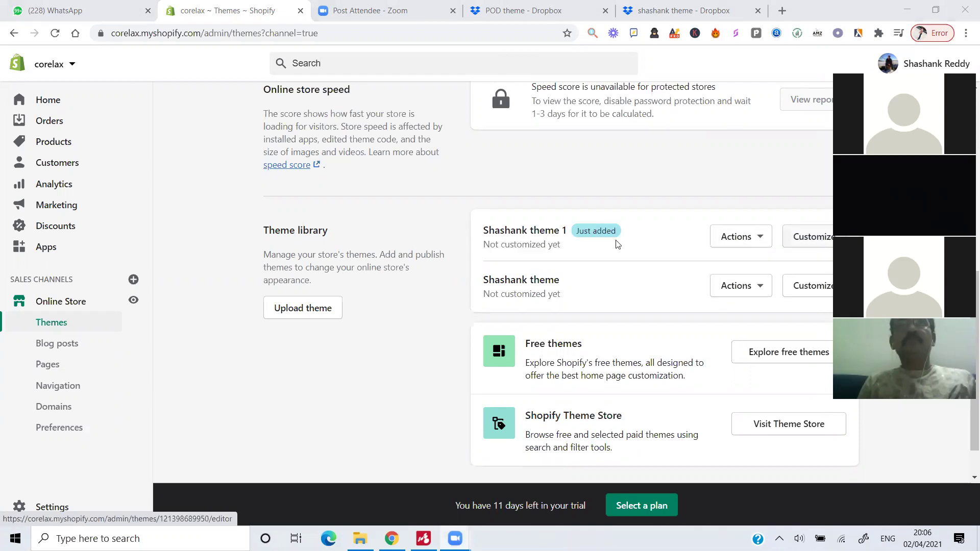
Step: Publish the newly added Shashank theme 1 as the store's current theme and open it for customization
{"action": "left_click", "coordinate": [818, 245]}
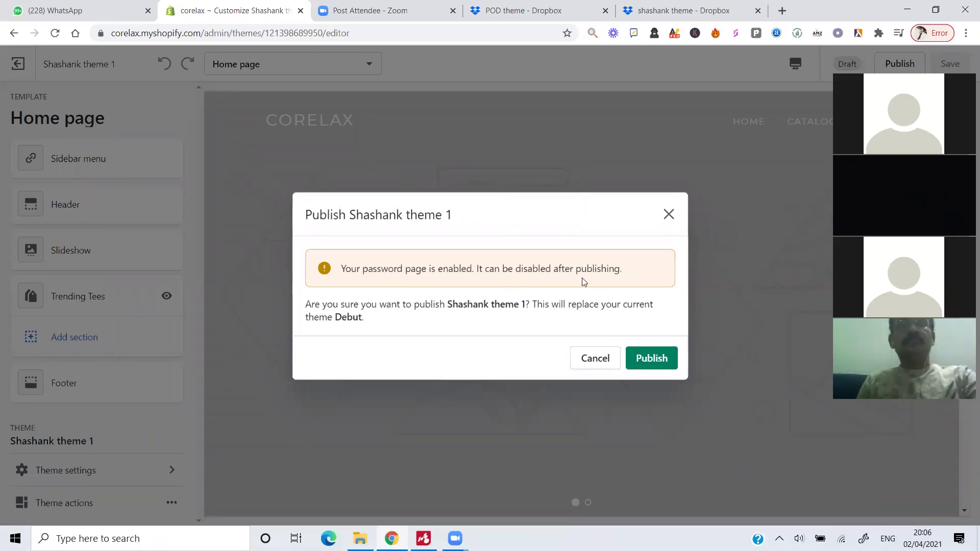
{"action": "left_click", "coordinate": [664, 356]}
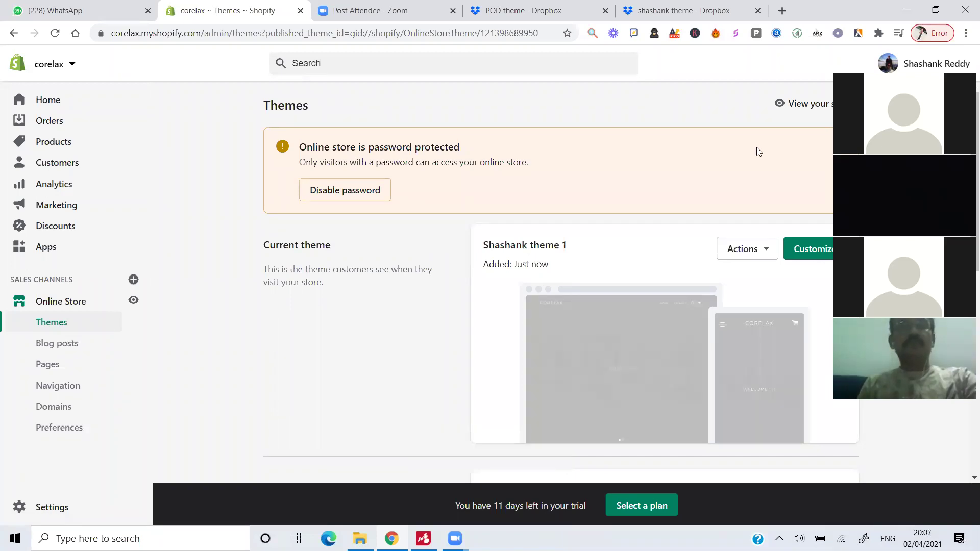
{"action": "left_click", "coordinate": [816, 249]}
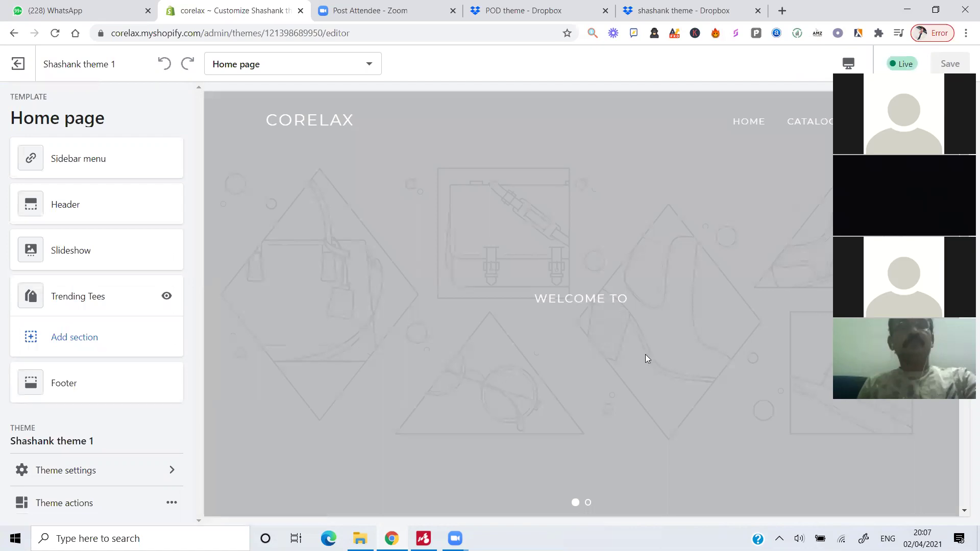
Step: Examine the home page preview from the slideshow through the Trending Tees products down to the footer
{"action": "scroll", "coordinate": [646, 346], "scroll_direction": "down", "scroll_amount": 5}
{"action": "scroll", "coordinate": [645, 346], "scroll_direction": "down", "scroll_amount": 8}
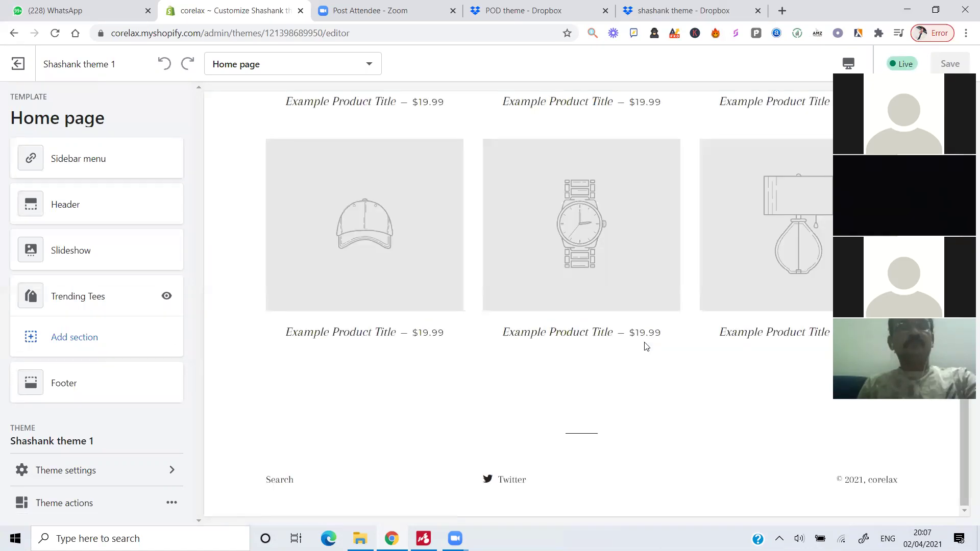
{"action": "scroll", "coordinate": [635, 301], "scroll_direction": "up", "scroll_amount": 10}
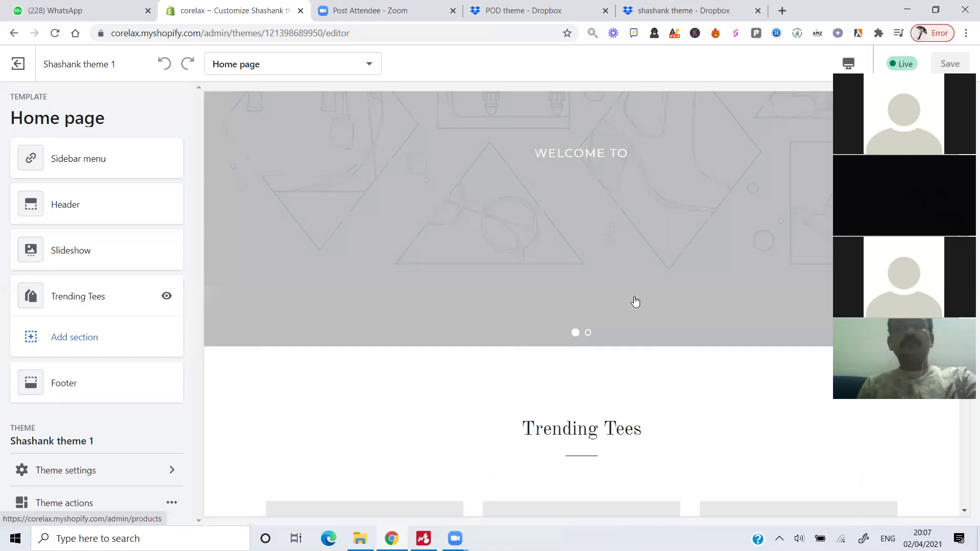
{"action": "scroll", "coordinate": [636, 301], "scroll_direction": "up", "scroll_amount": 3}
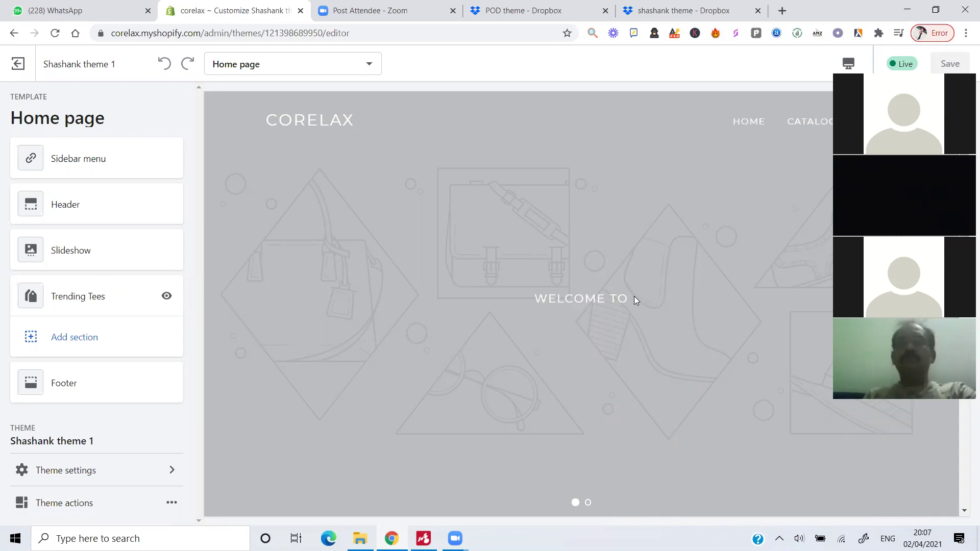
{"action": "scroll", "coordinate": [634, 297], "scroll_direction": "down", "scroll_amount": 3}
{"action": "scroll", "coordinate": [634, 290], "scroll_direction": "down", "scroll_amount": 10}
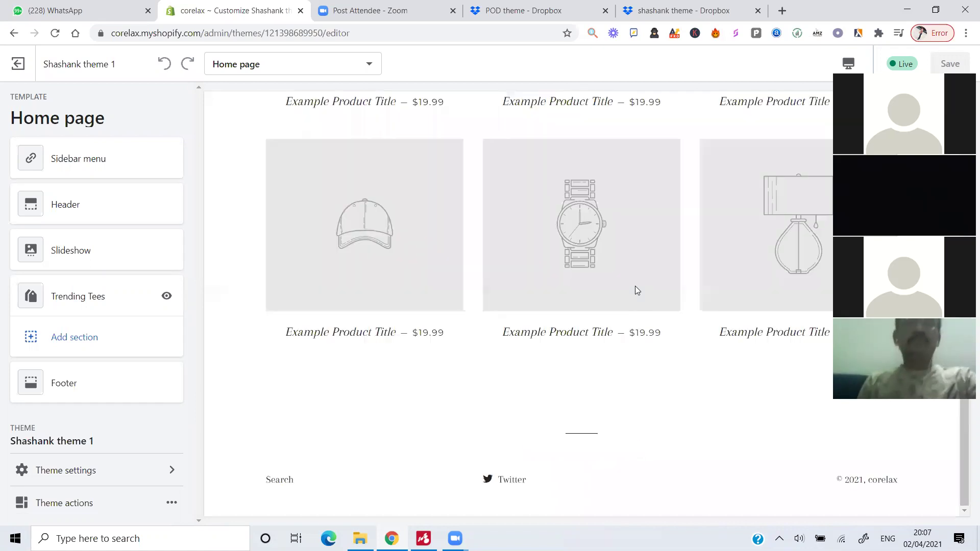
{"action": "scroll", "coordinate": [635, 290], "scroll_direction": "up", "scroll_amount": 8}
{"action": "scroll", "coordinate": [628, 113], "scroll_direction": "down", "scroll_amount": 3}
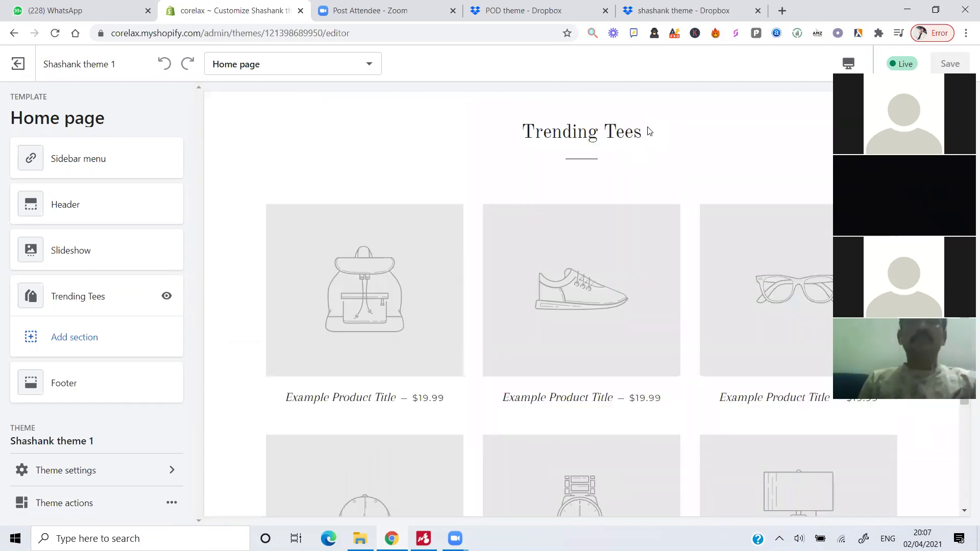
{"action": "scroll", "coordinate": [617, 400], "scroll_direction": "down", "scroll_amount": 5}
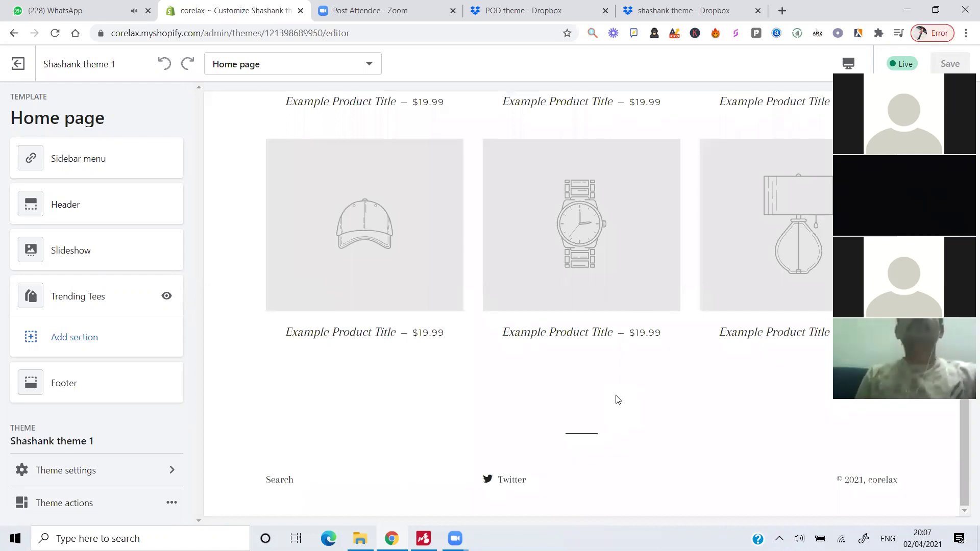
{"action": "scroll", "coordinate": [617, 400], "scroll_direction": "up", "scroll_amount": 10}
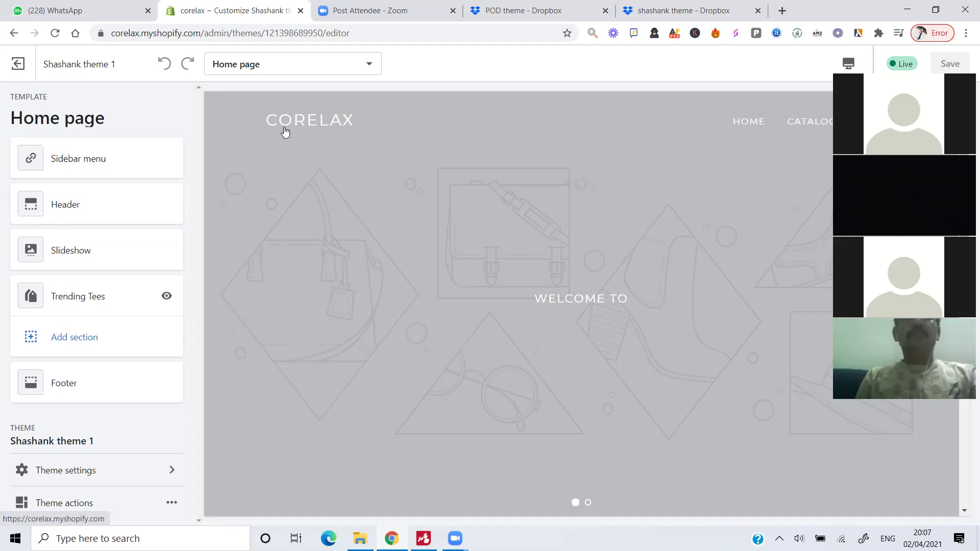
Step: Upload the MY ProductsMYstore image from Downloads as the logo in the Header section
{"action": "left_click", "coordinate": [92, 200]}
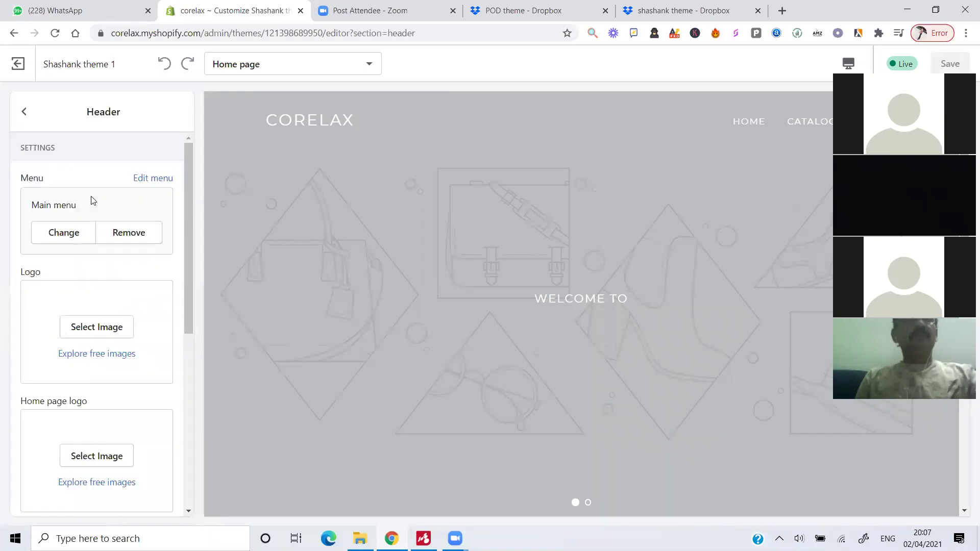
{"action": "left_click", "coordinate": [109, 336]}
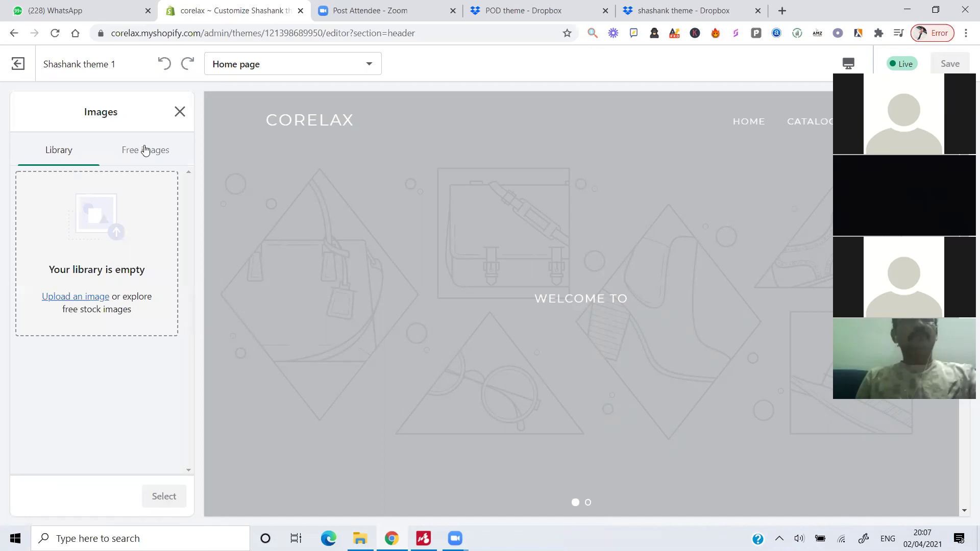
{"action": "left_click", "coordinate": [146, 153]}
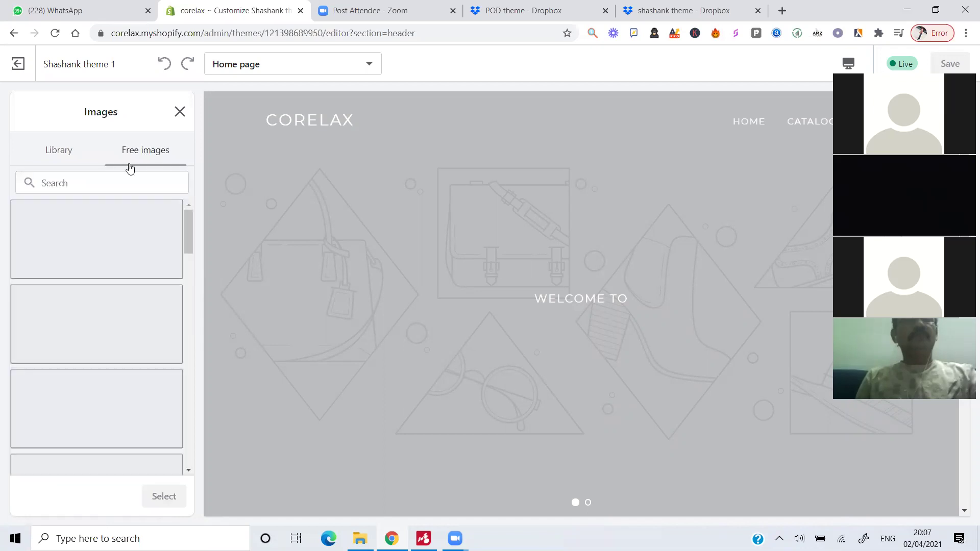
{"action": "left_click", "coordinate": [72, 158]}
{"action": "left_click", "coordinate": [89, 299]}
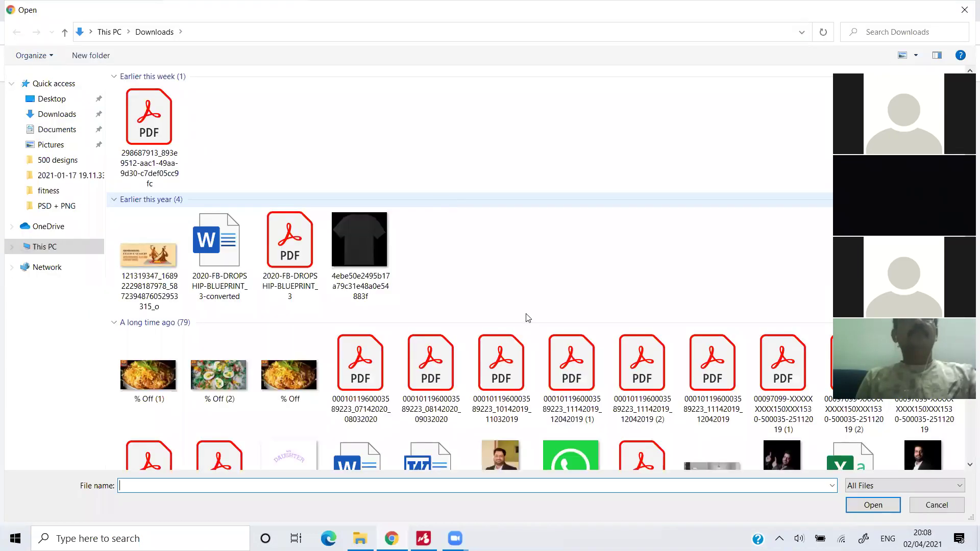
{"action": "scroll", "coordinate": [528, 318], "scroll_direction": "down", "scroll_amount": 10}
{"action": "scroll", "coordinate": [528, 318], "scroll_direction": "down", "scroll_amount": 10}
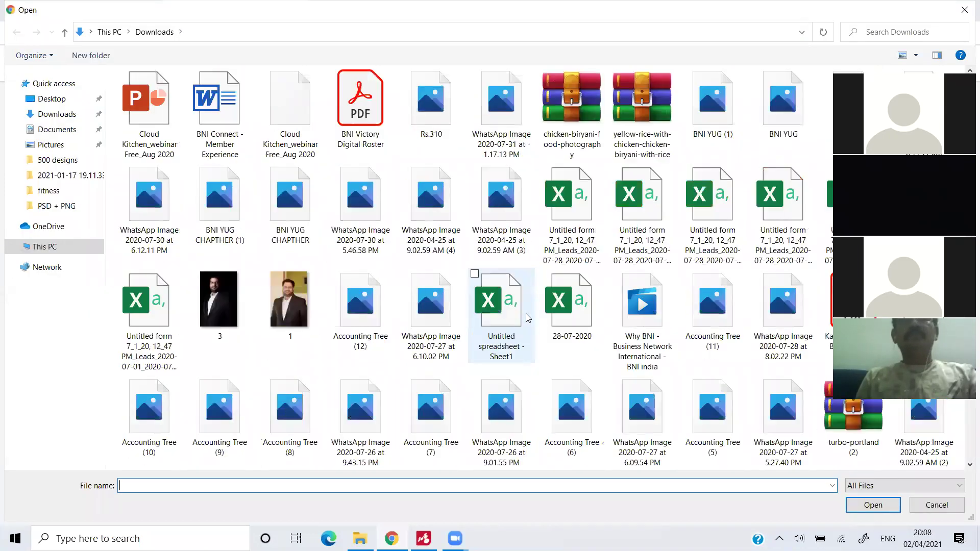
{"action": "scroll", "coordinate": [657, 444], "scroll_direction": "down", "scroll_amount": 10}
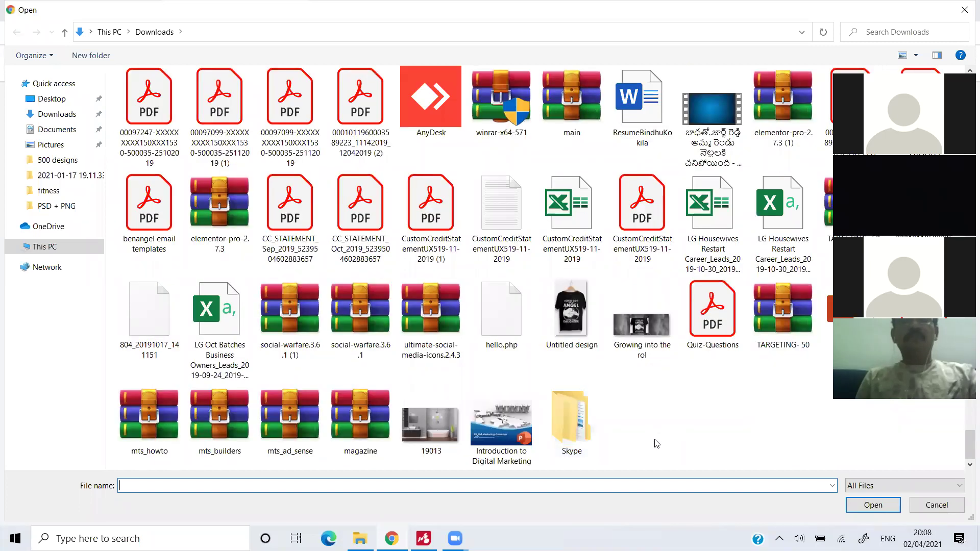
{"action": "scroll", "coordinate": [712, 323], "scroll_direction": "up", "scroll_amount": 5}
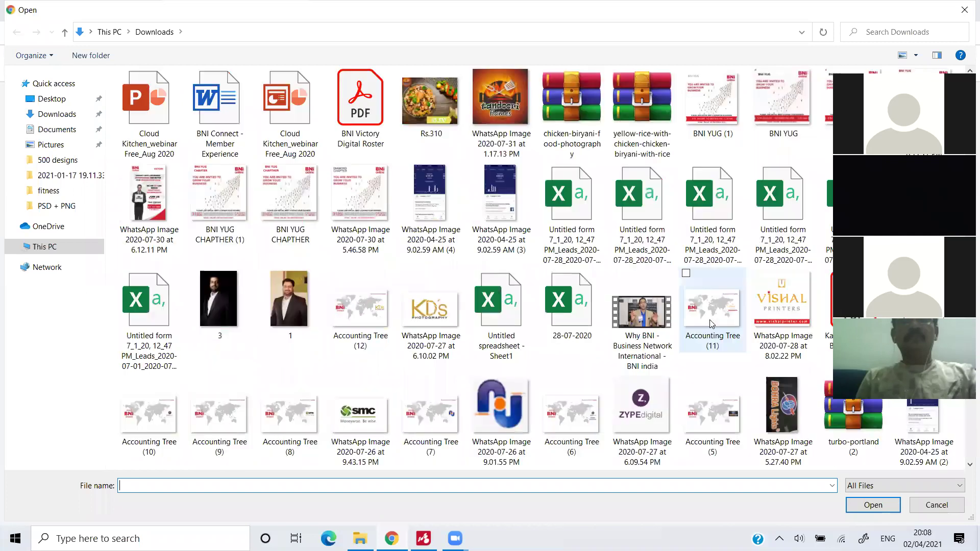
{"action": "scroll", "coordinate": [712, 323], "scroll_direction": "up", "scroll_amount": 5}
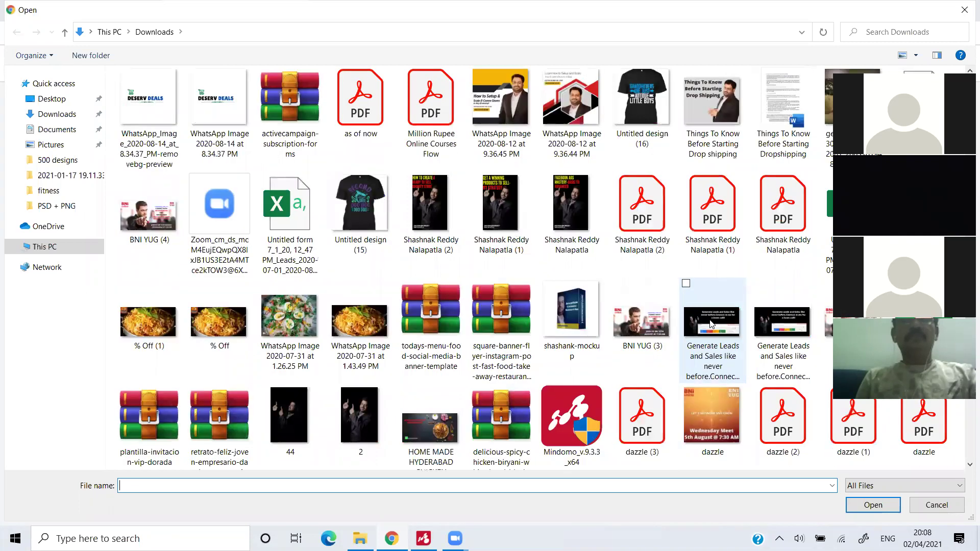
{"action": "scroll", "coordinate": [712, 323], "scroll_direction": "up", "scroll_amount": 5}
{"action": "scroll", "coordinate": [712, 323], "scroll_direction": "up", "scroll_amount": 5}
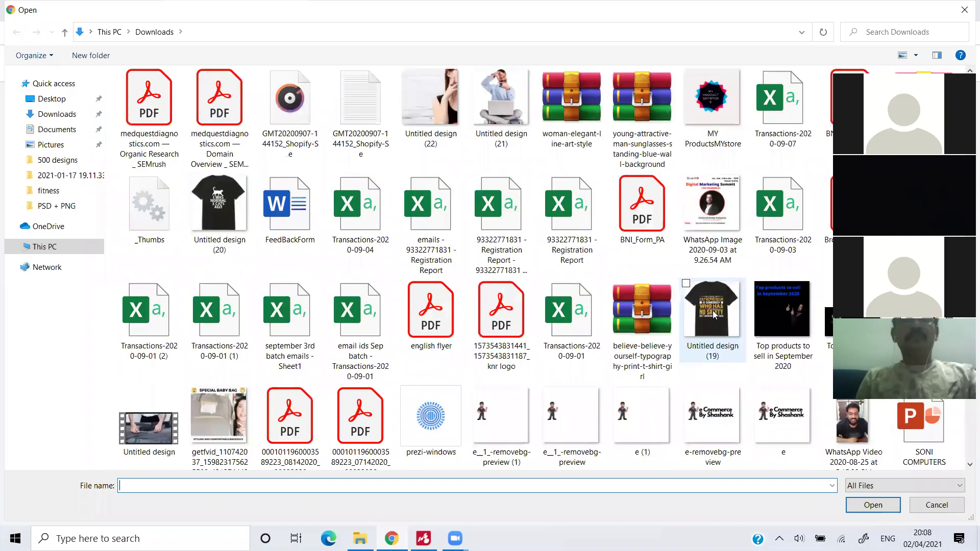
{"action": "double_click", "coordinate": [721, 106]}
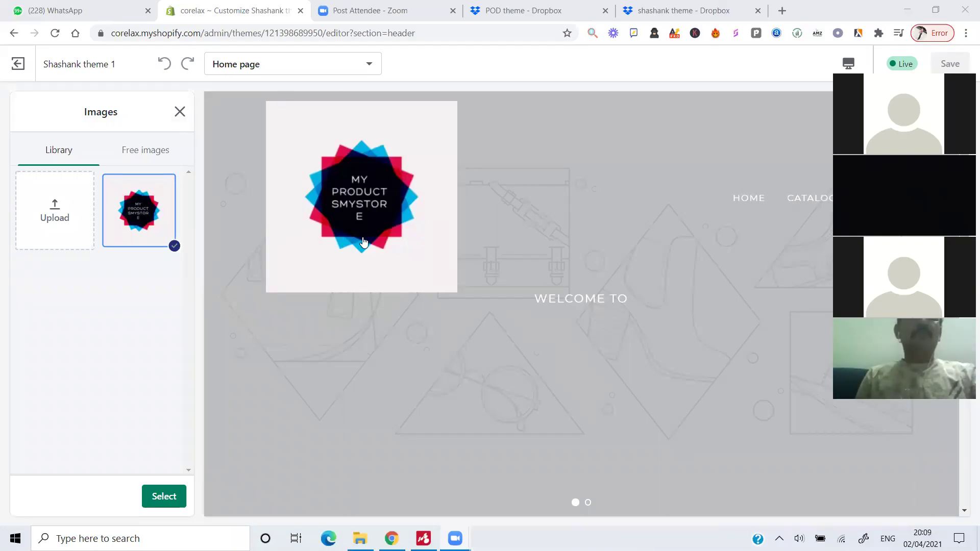
Step: Deselect the MY ProductsMYstore image and upload the 4125325 image from Downloads to the image library for the header logo
{"action": "left_click", "coordinate": [152, 205]}
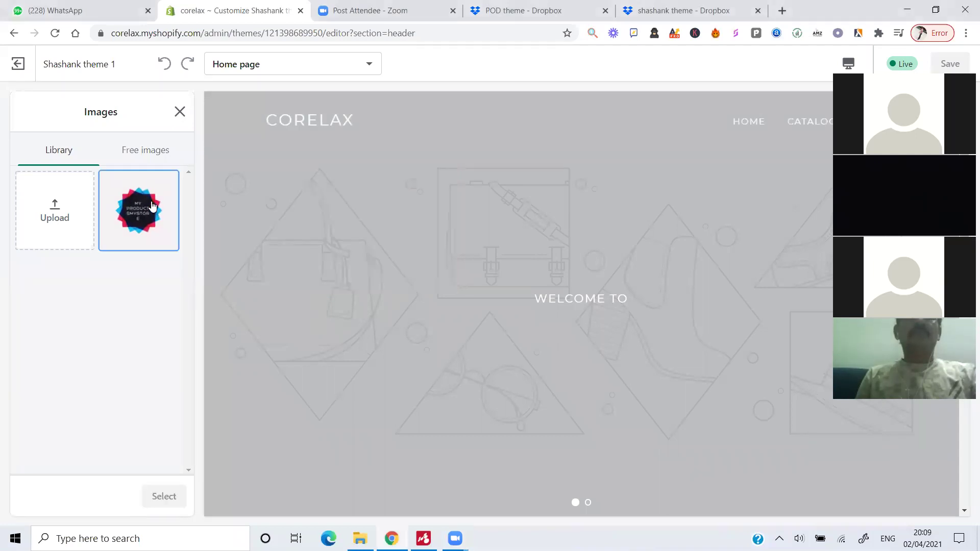
{"action": "left_click", "coordinate": [149, 153]}
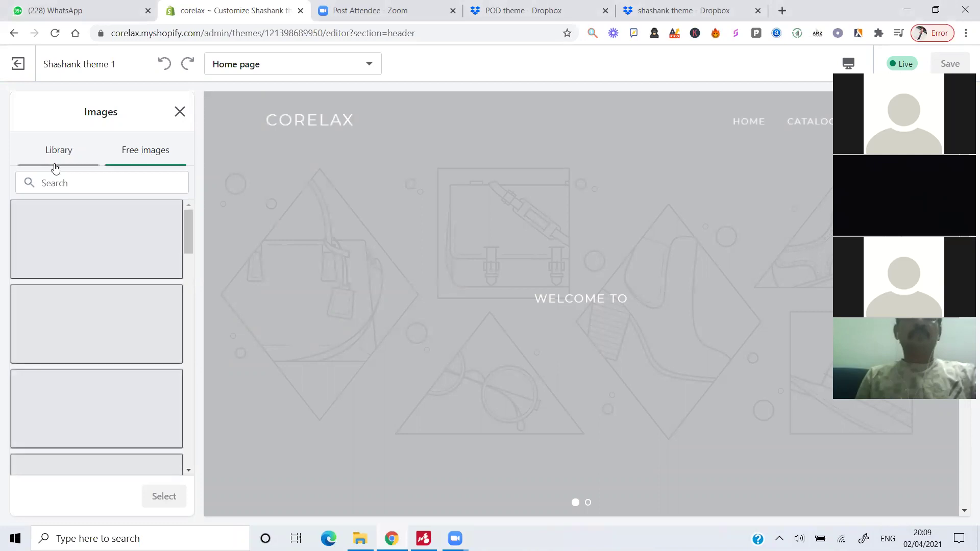
{"action": "left_click", "coordinate": [57, 167]}
{"action": "left_click", "coordinate": [76, 224]}
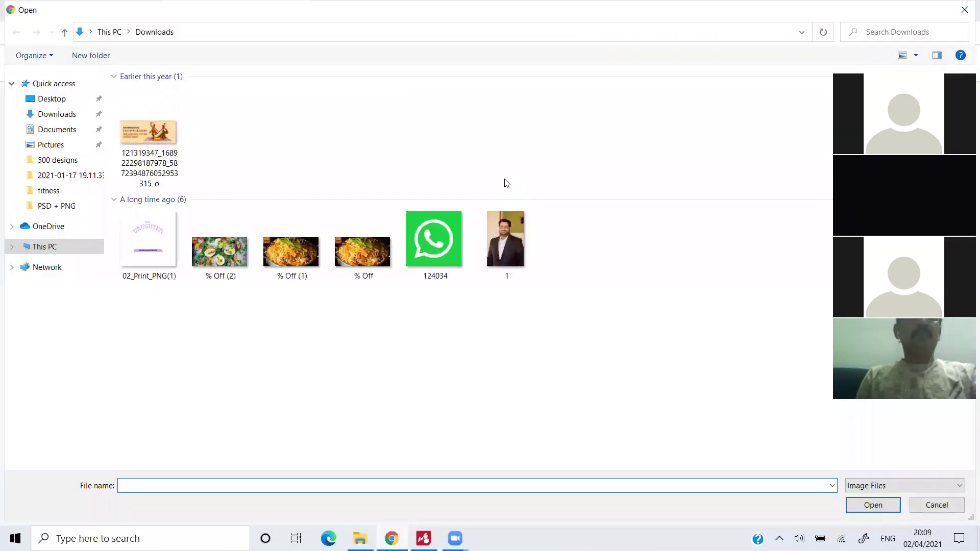
{"action": "scroll", "coordinate": [530, 125], "scroll_direction": "down", "scroll_amount": 15}
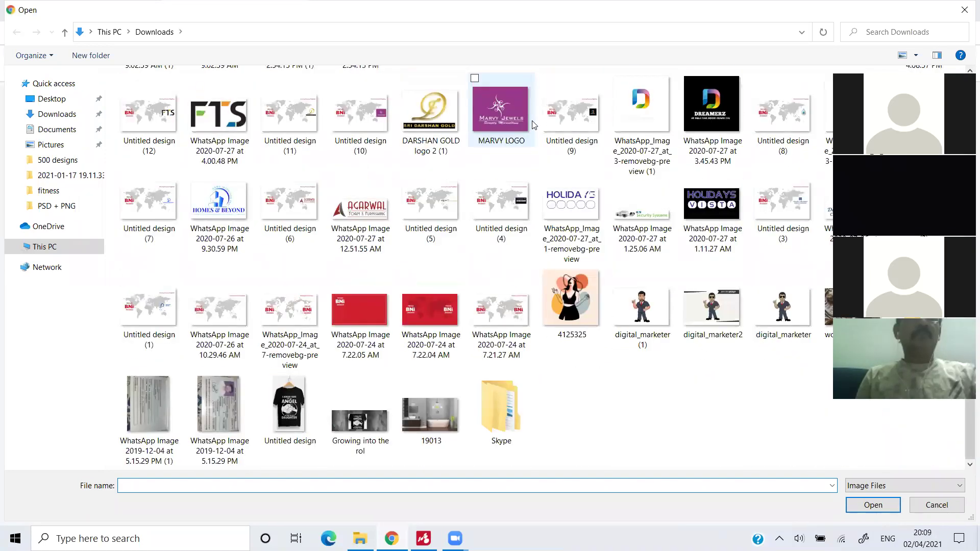
{"action": "left_click", "coordinate": [563, 311]}
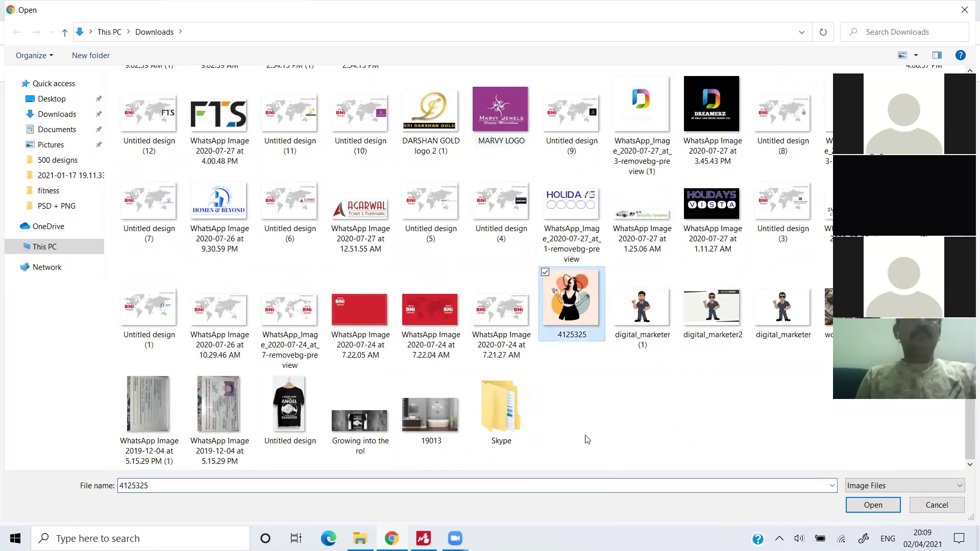
{"action": "left_click", "coordinate": [879, 509]}
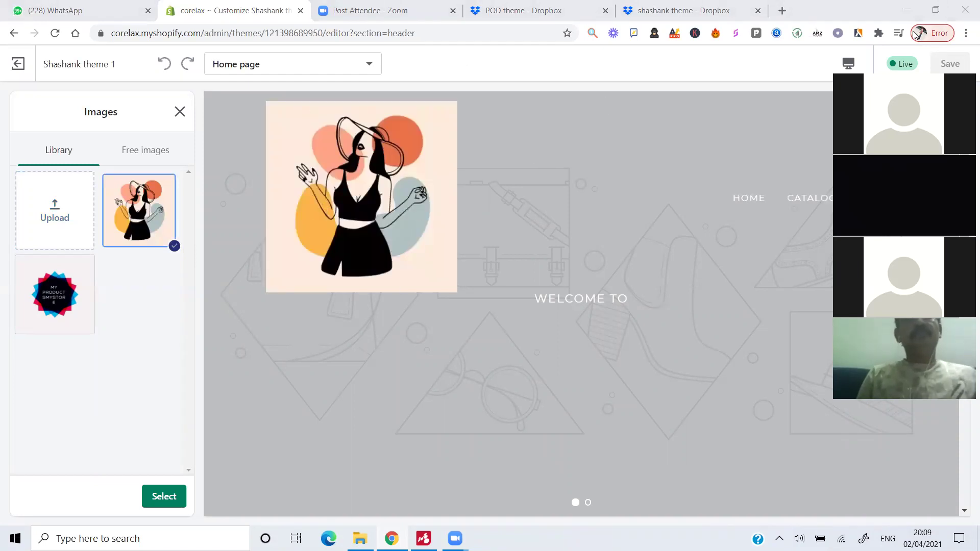
{"action": "double_click", "coordinate": [771, 18]}
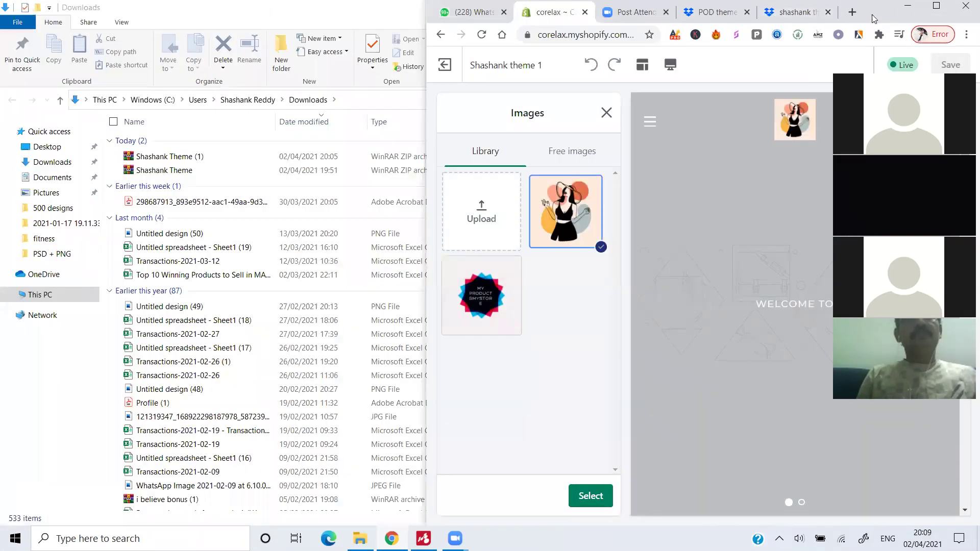
{"action": "double_click", "coordinate": [843, 13]}
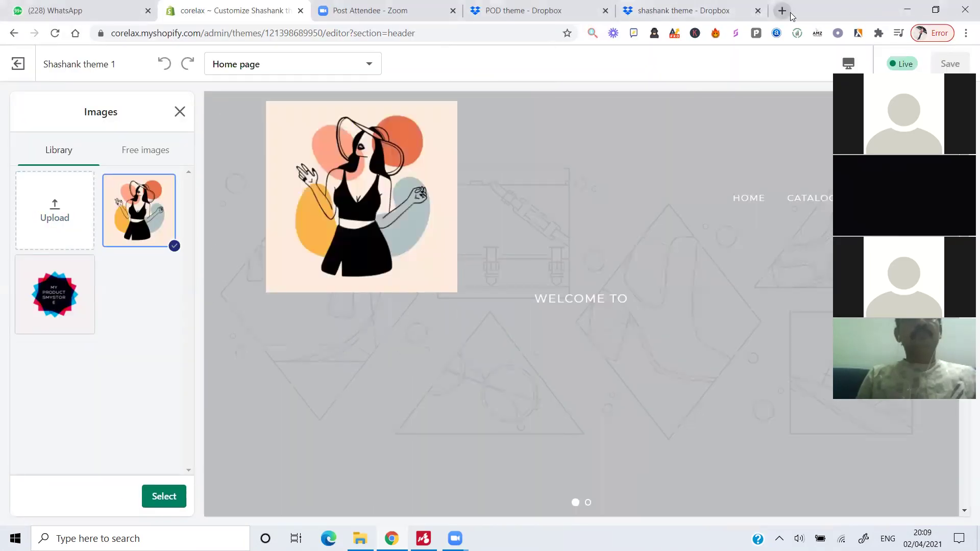
Step: Open Canva in a new browser tab and create a new Logo design
{"action": "left_click", "coordinate": [782, 10]}
{"action": "type", "text": "e"}
{"action": "key", "text": "BackSpace"}
{"action": "key", "text": "BackSpace"}
{"action": "type", "text": "ca"}
{"action": "key", "text": "Return"}
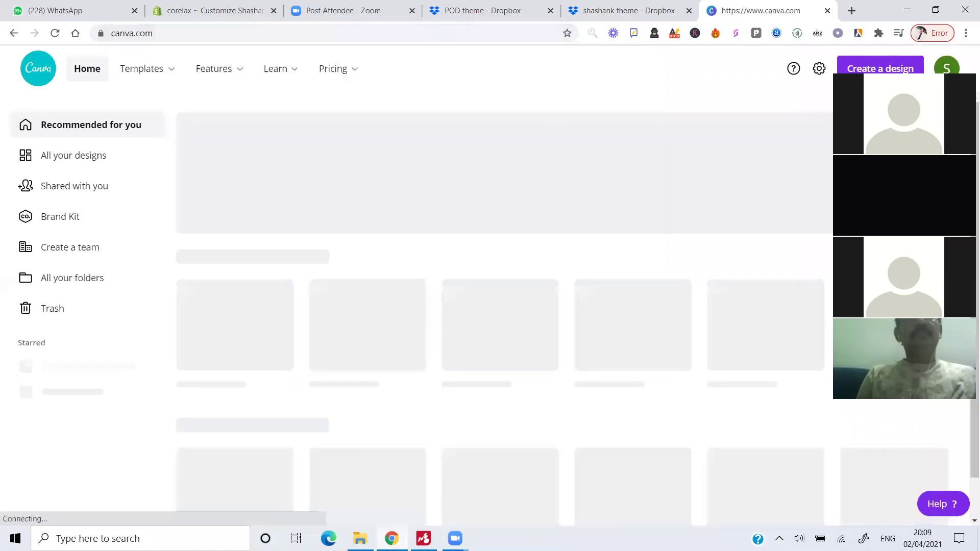
{"action": "left_click", "coordinate": [880, 66]}
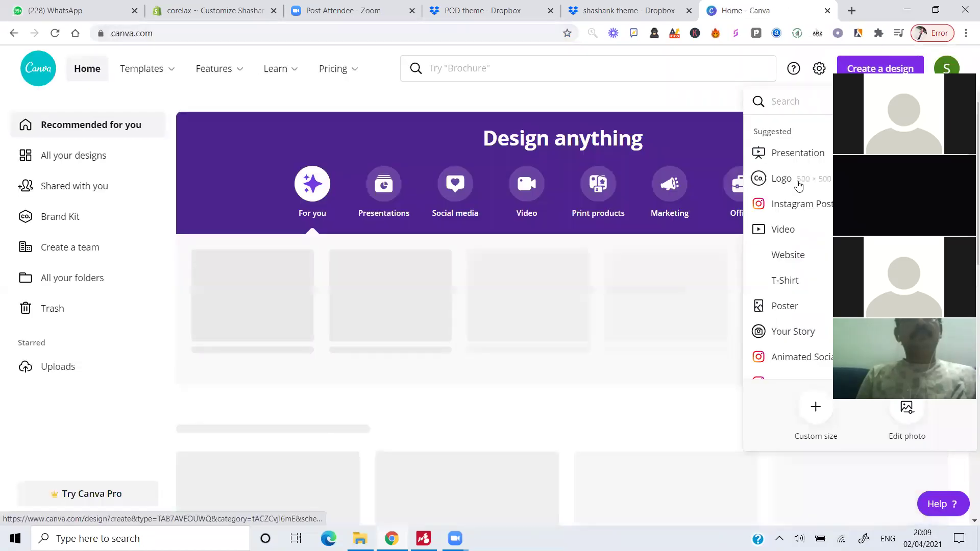
{"action": "left_click", "coordinate": [799, 186]}
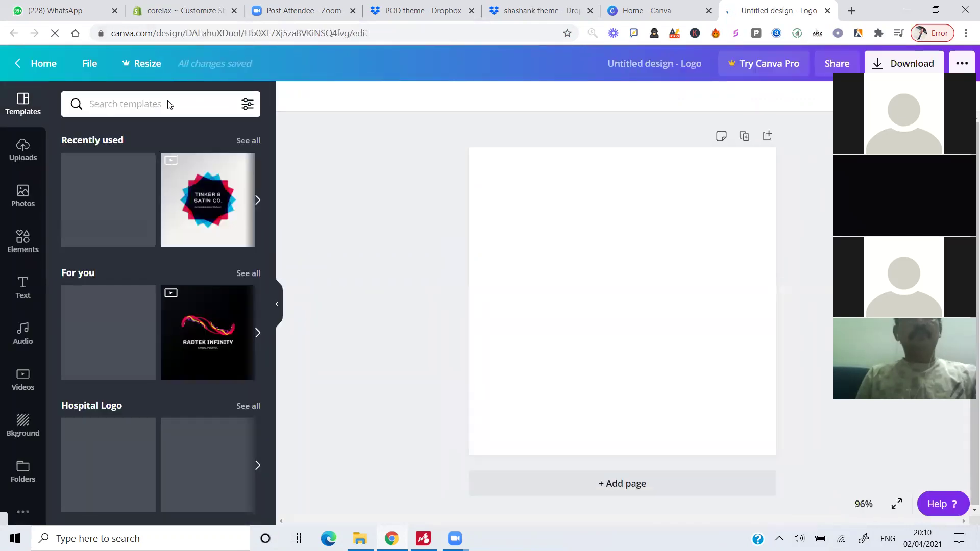
Step: Apply the BlipCo. logo template to the blank design and replace its company name with "Corelax"
{"action": "scroll", "coordinate": [155, 259], "scroll_direction": "down", "scroll_amount": 2}
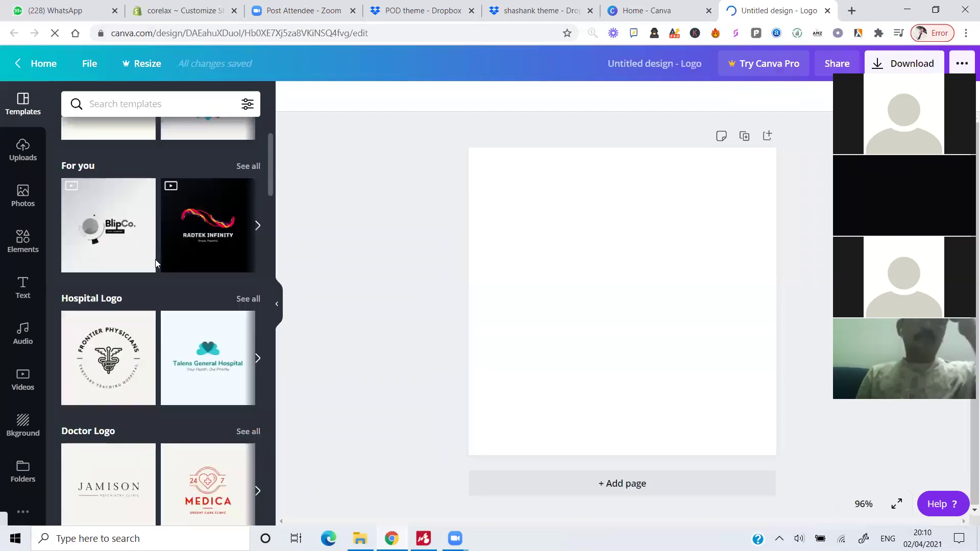
{"action": "mouse_move", "coordinate": [118, 234]}
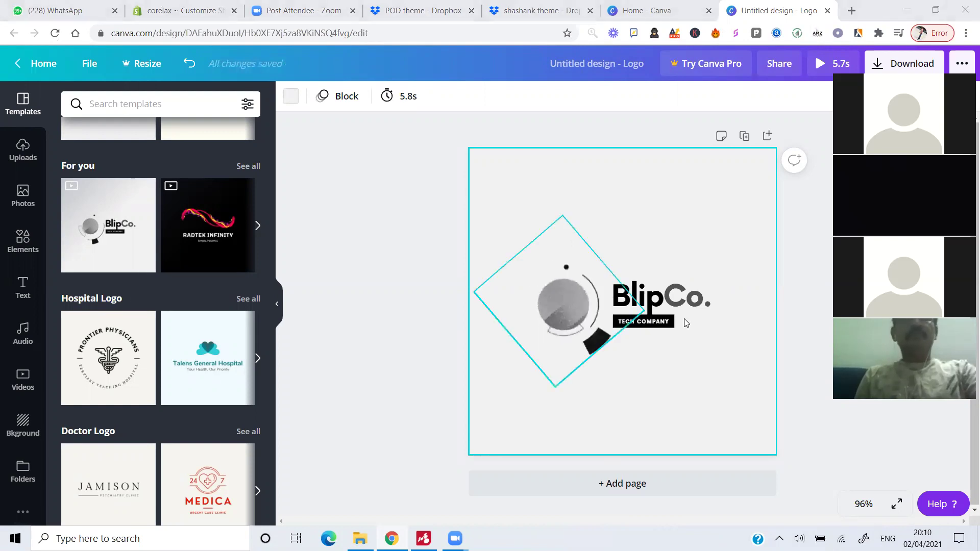
{"action": "double_click", "coordinate": [679, 297]}
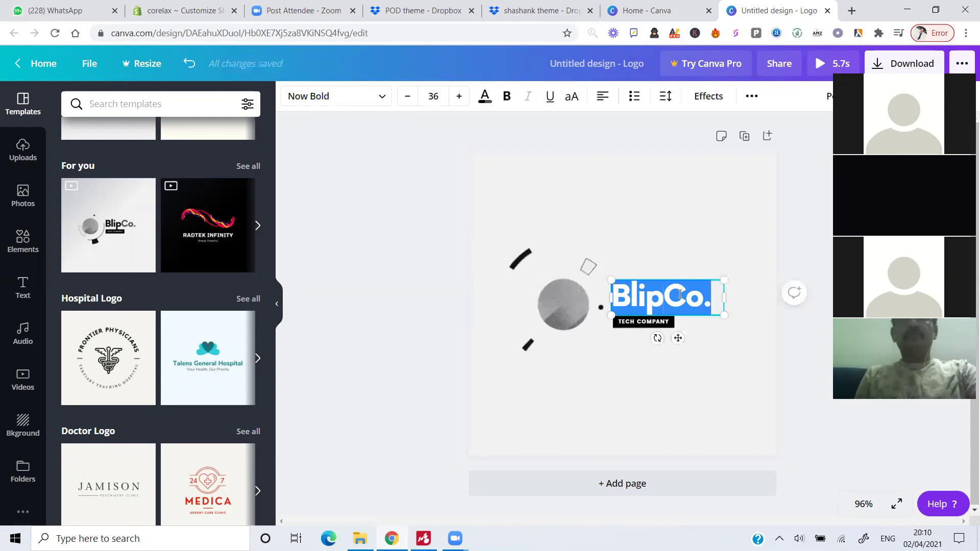
{"action": "type", "text": "Corelax"}
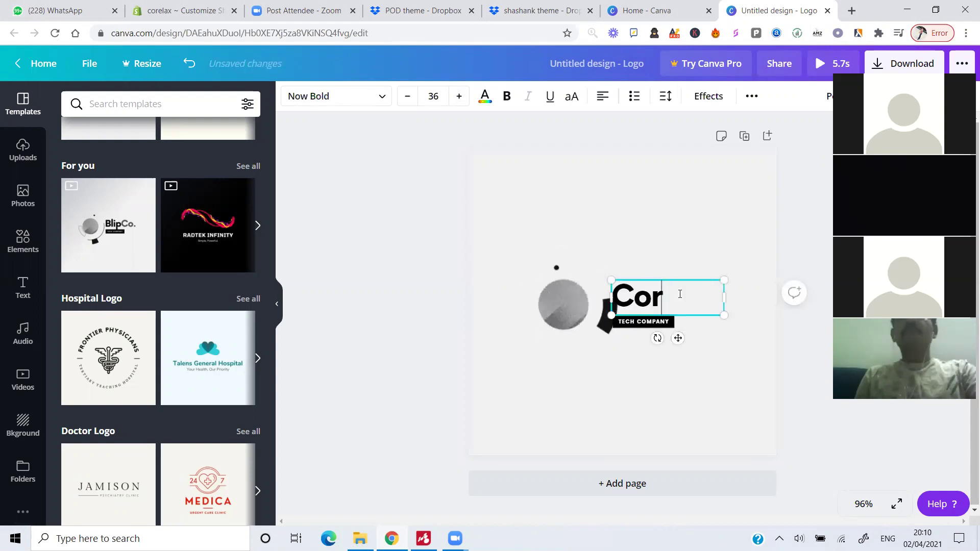
Step: Replace the TECH COMPANY tagline with "THE COMFORT STORE" and widen its text box to fit on one line
{"action": "double_click", "coordinate": [650, 323]}
{"action": "key", "text": "BackSpace"}
{"action": "type", "text": "HE"}
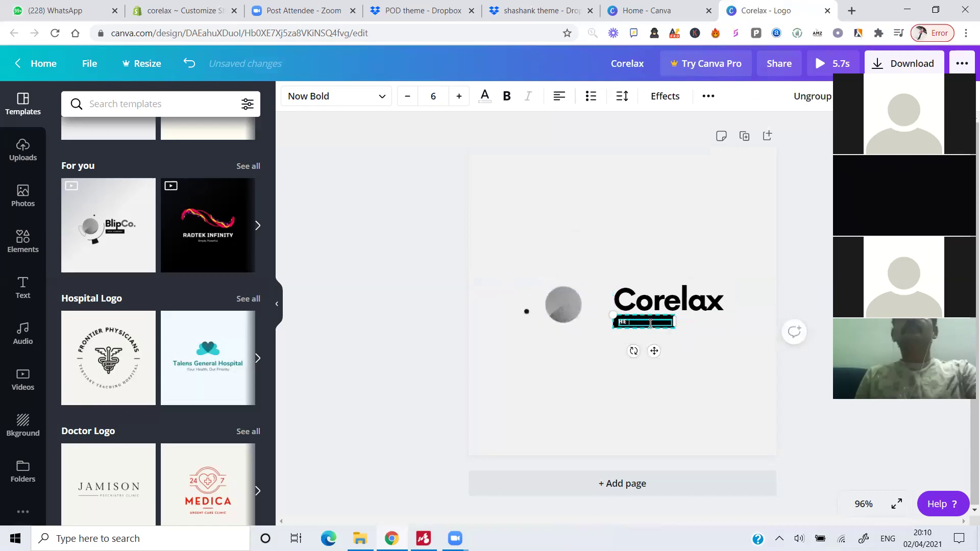
{"action": "type", "text": " C"}
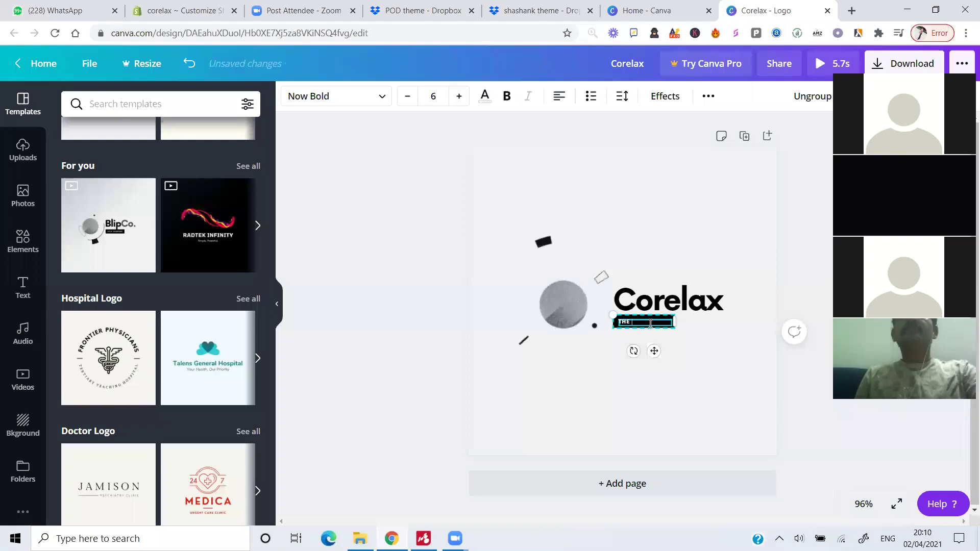
{"action": "type", "text": "OMFORT"}
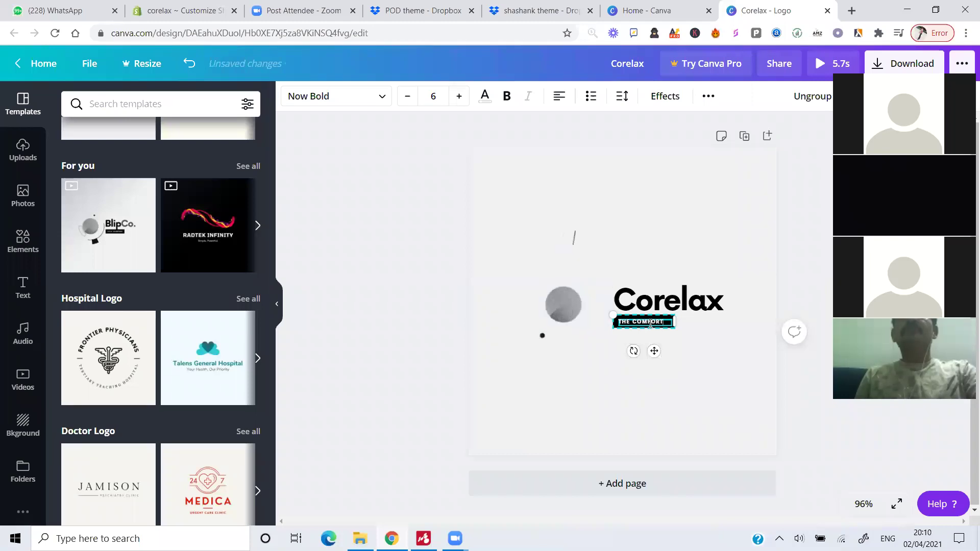
{"action": "type", "text": " STORE"}
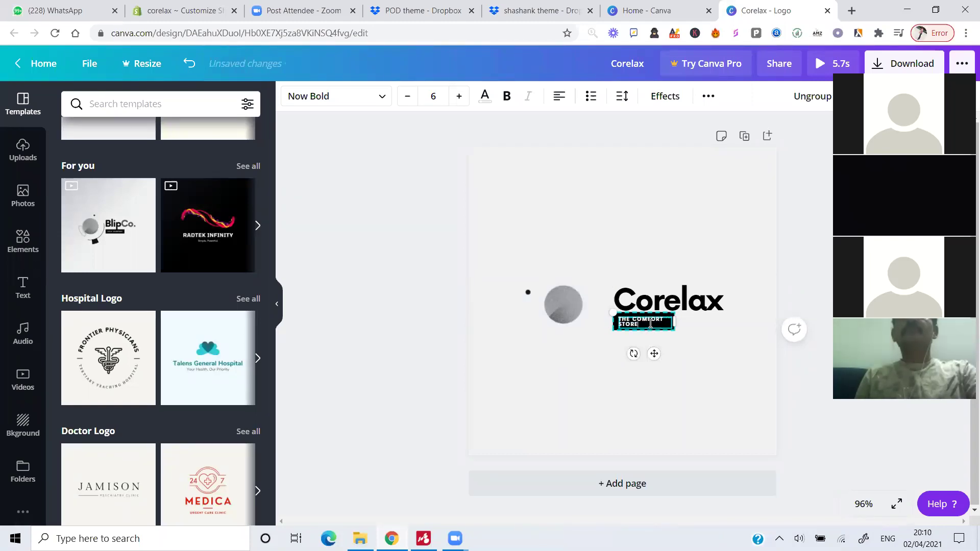
{"action": "left_click_drag", "start_coordinate": [674, 322], "coordinate": [700, 322]}
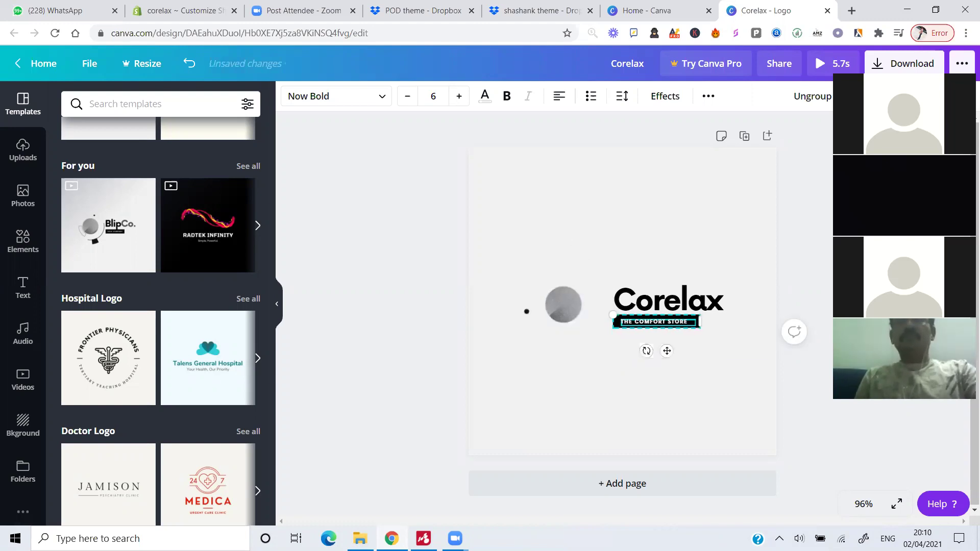
{"action": "key", "text": "Escape"}
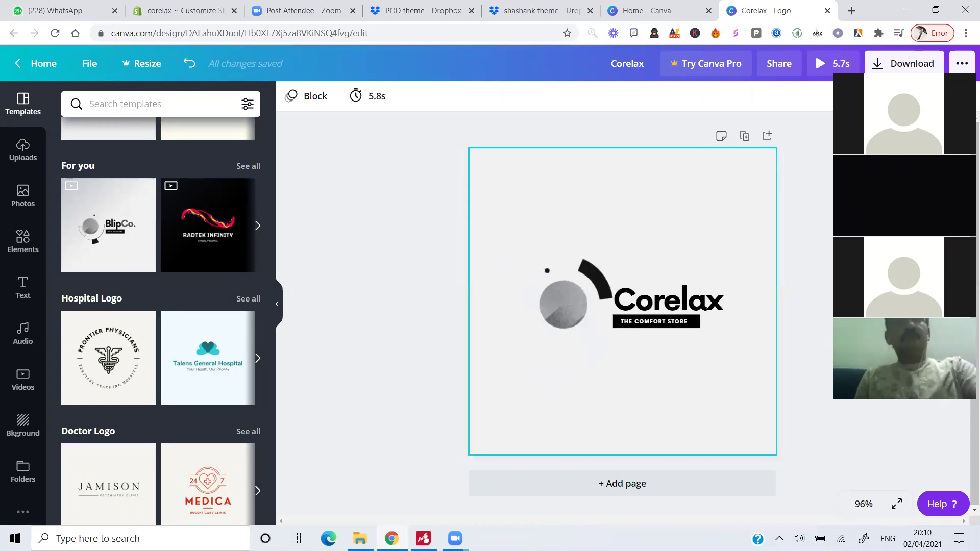
{"action": "key", "text": "Print"}
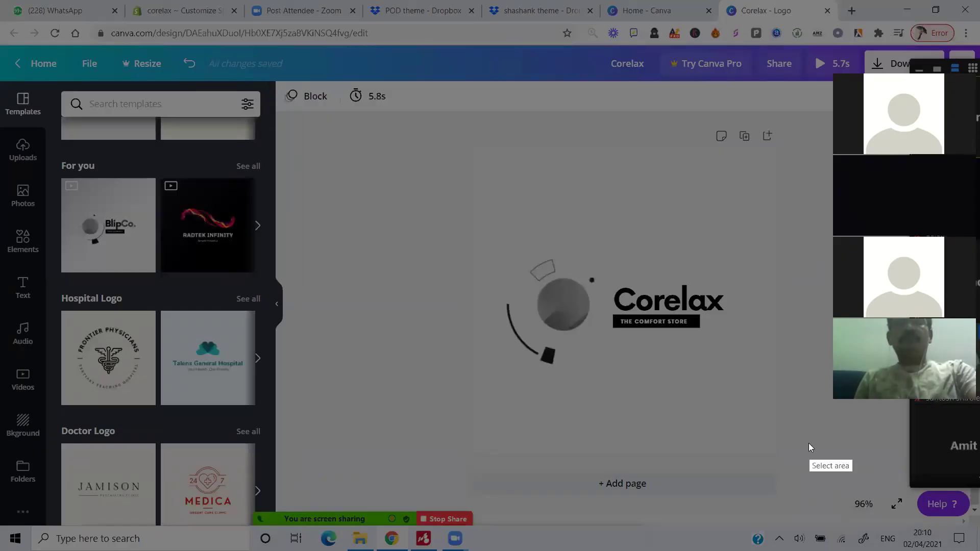
{"action": "key", "text": "Escape"}
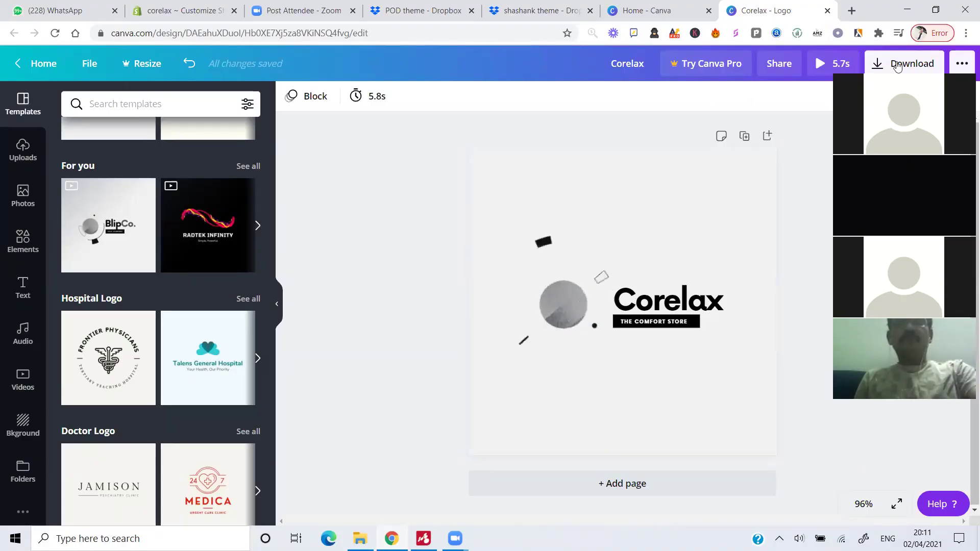
Step: Download the Corelax logo design as a PNG file and dismiss the referral dialog
{"action": "left_click", "coordinate": [897, 67]}
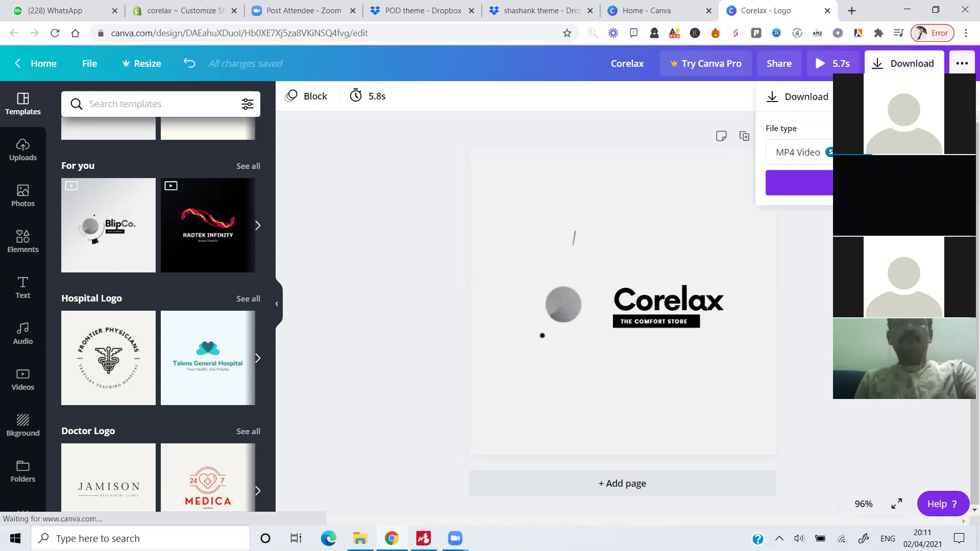
{"action": "left_click", "coordinate": [867, 152]}
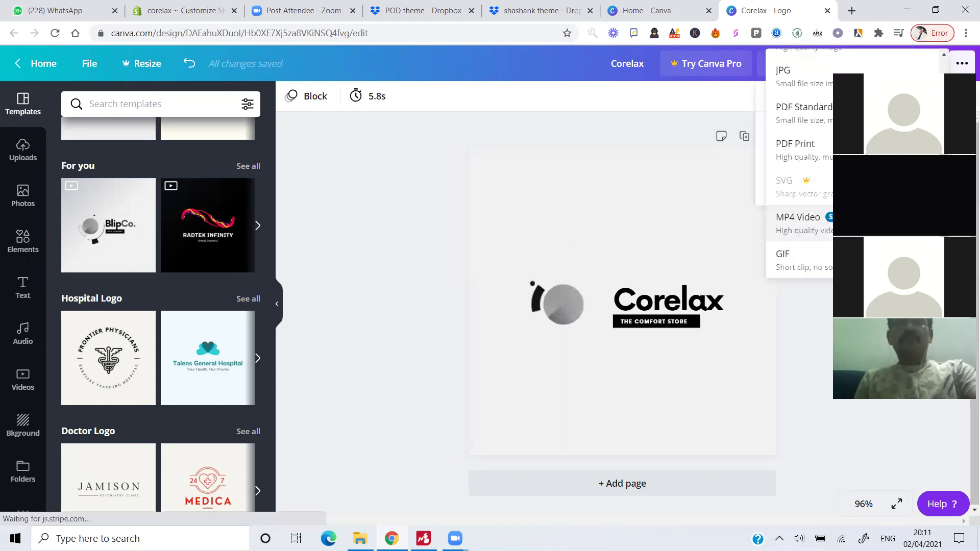
{"action": "scroll", "coordinate": [825, 116], "scroll_direction": "up", "scroll_amount": 1}
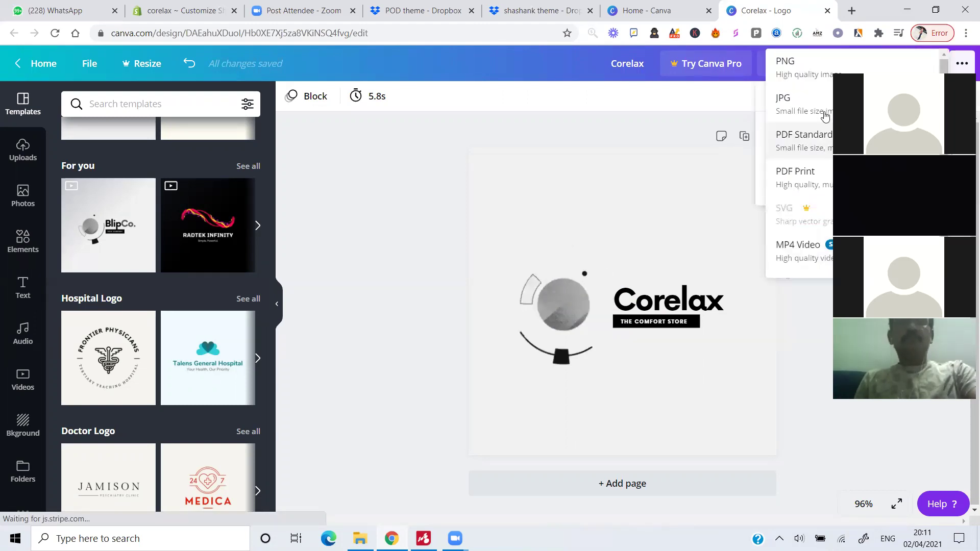
{"action": "left_click", "coordinate": [796, 64]}
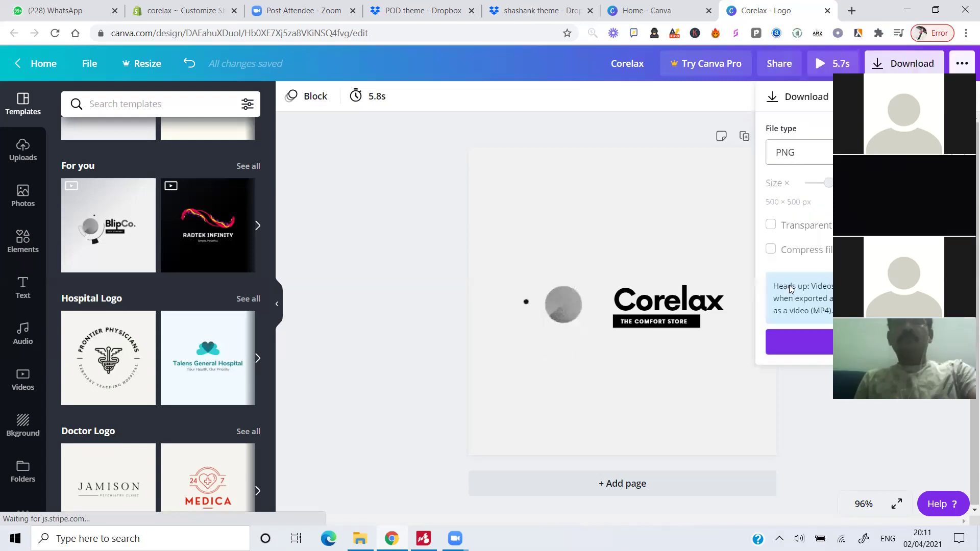
{"action": "left_click", "coordinate": [810, 350]}
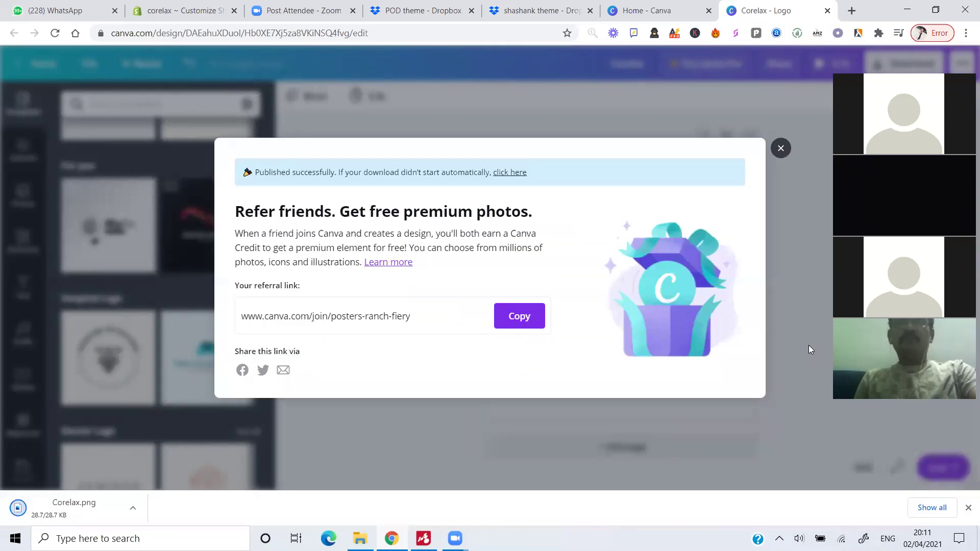
{"action": "left_click", "coordinate": [784, 154]}
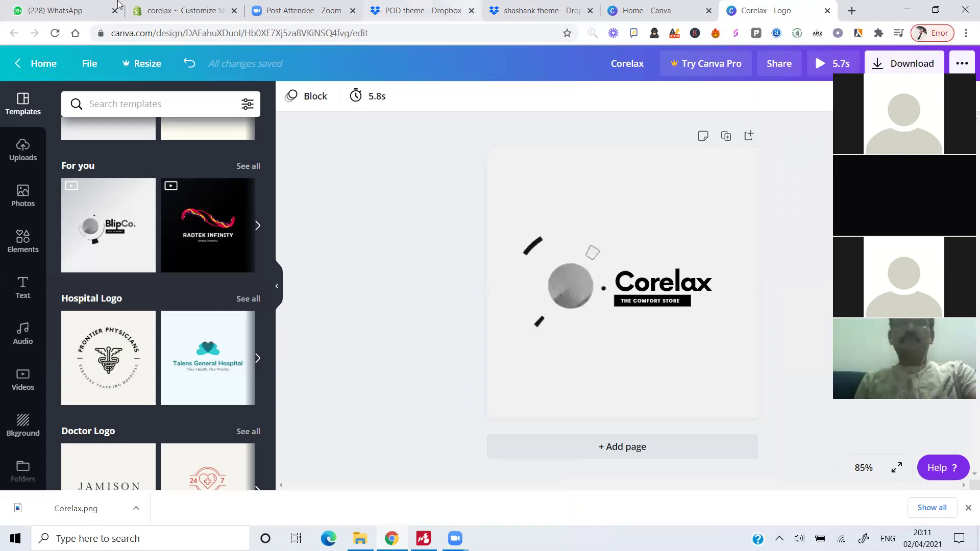
Step: Switch back to the Shopify theme editor, upload Corelax.png from Downloads to the image library, and close the image picker
{"action": "left_click", "coordinate": [173, 6]}
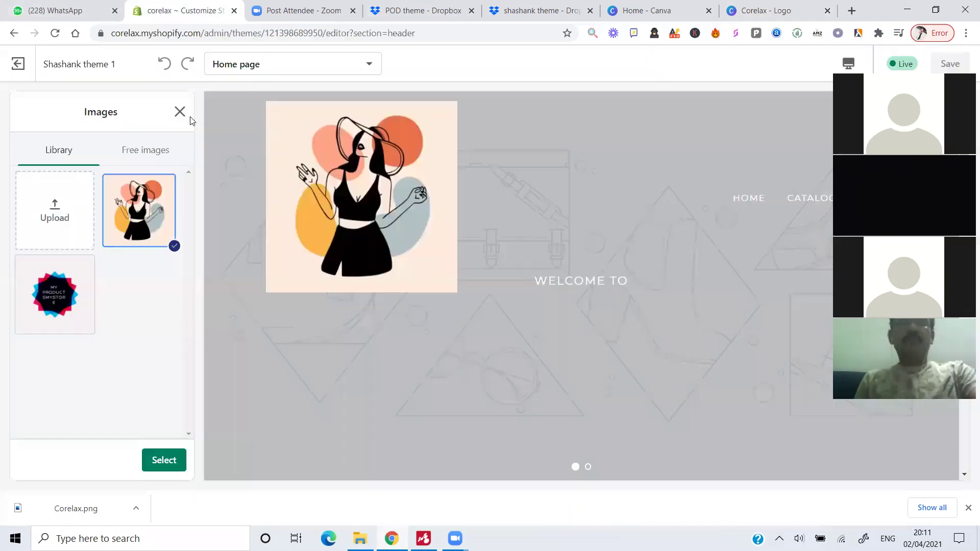
{"action": "left_click", "coordinate": [147, 159]}
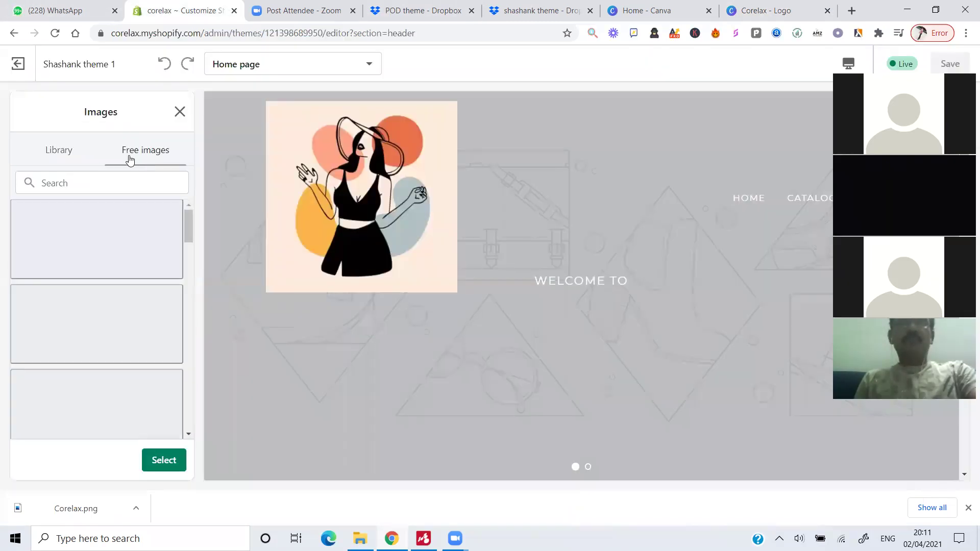
{"action": "left_click", "coordinate": [60, 211]}
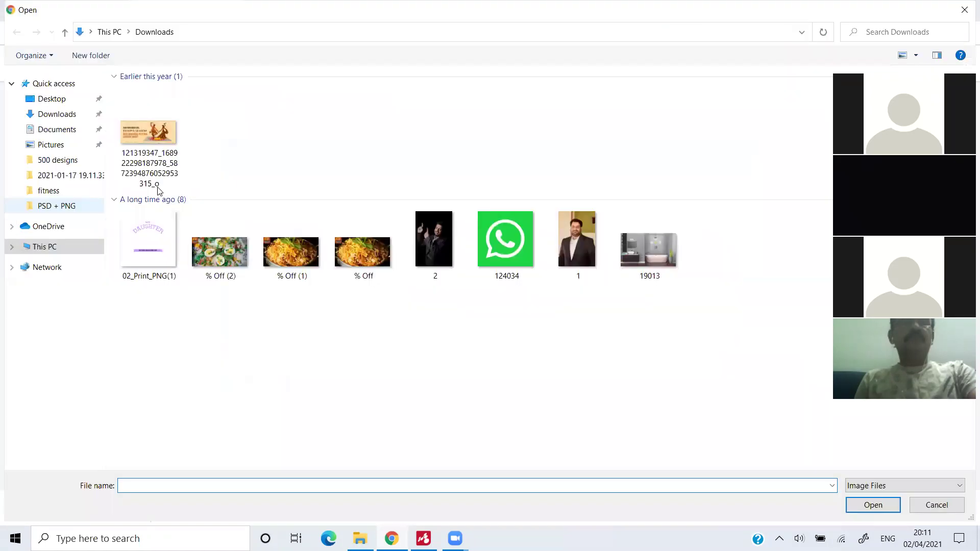
{"action": "double_click", "coordinate": [147, 125]}
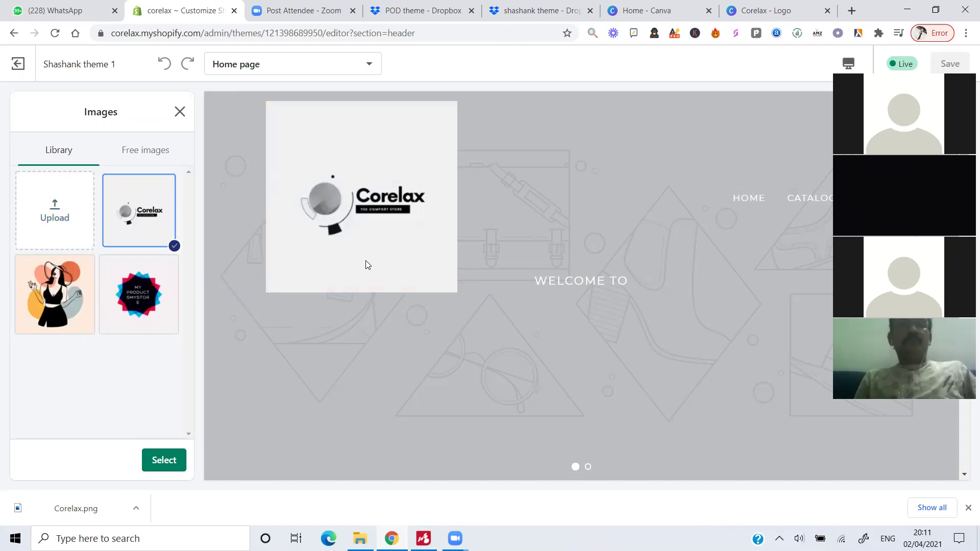
{"action": "left_click", "coordinate": [133, 194]}
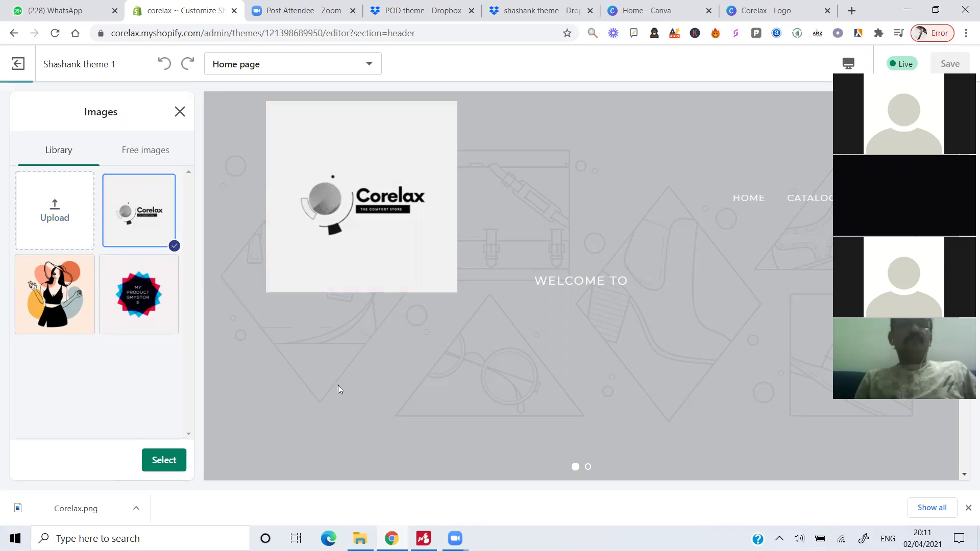
{"action": "left_click", "coordinate": [186, 118]}
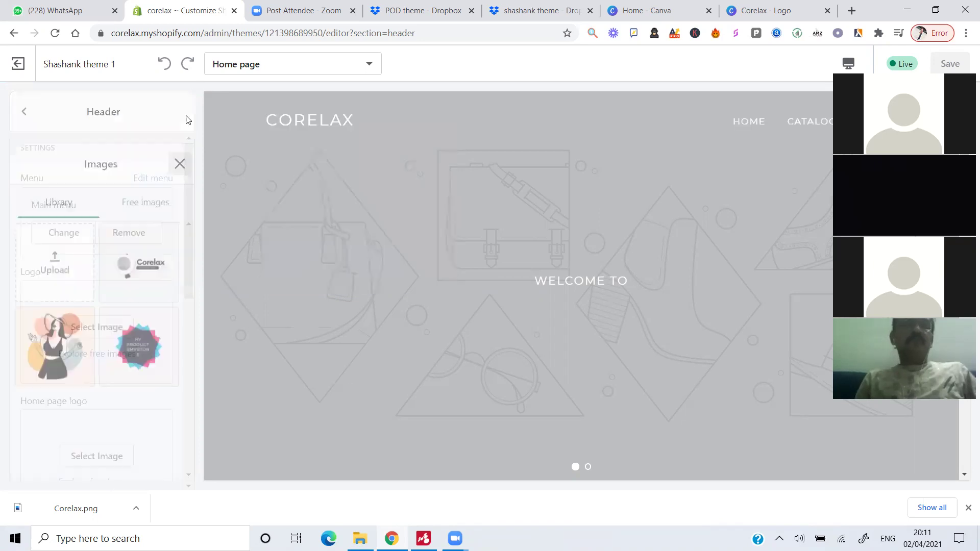
Step: Set the first slideshow slide's image to the Staff Favorites free photo of the woman reading on a sofa and save the theme
{"action": "left_click", "coordinate": [26, 113]}
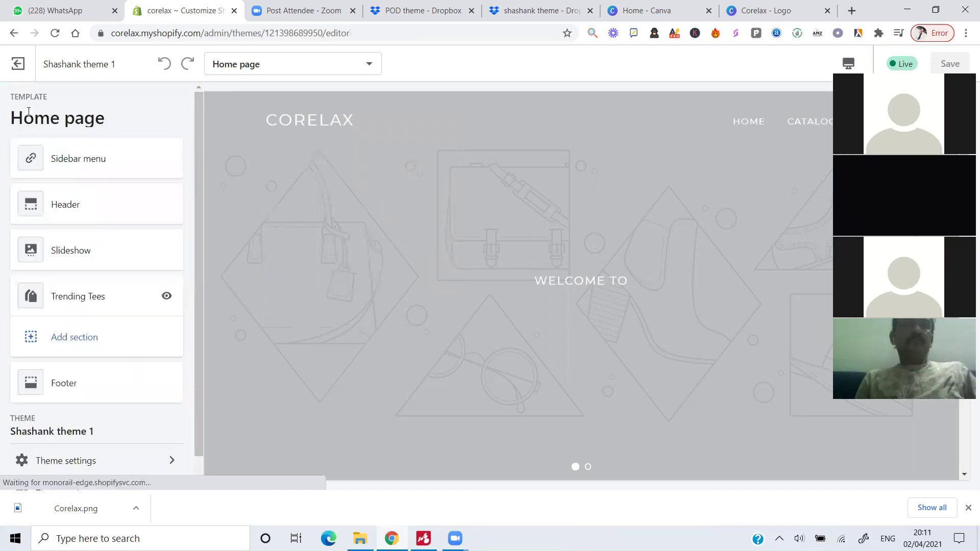
{"action": "left_click", "coordinate": [104, 255]}
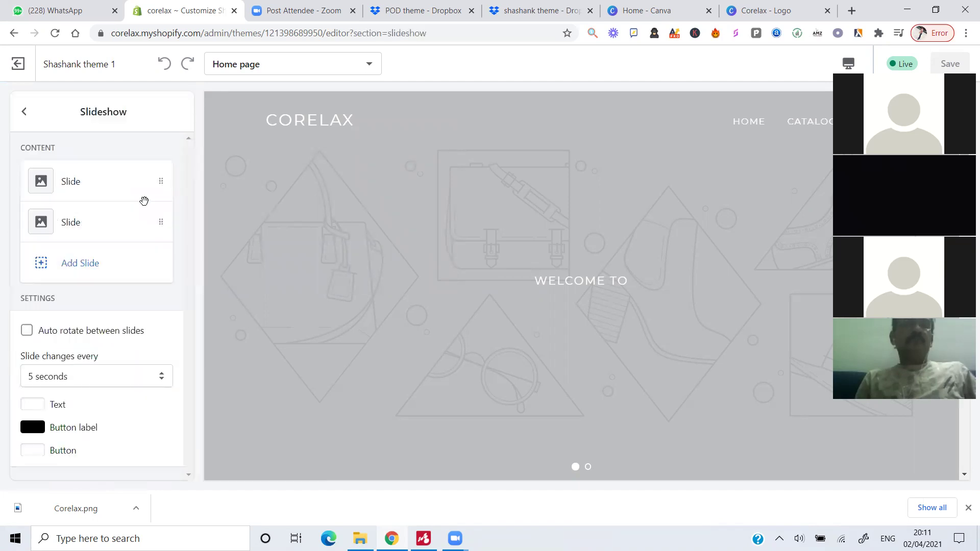
{"action": "left_click", "coordinate": [84, 177]}
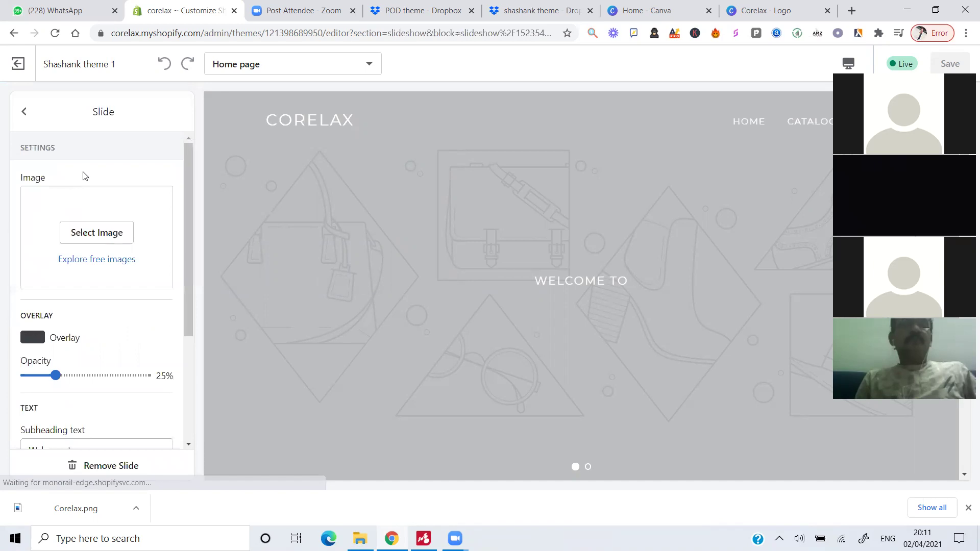
{"action": "left_click", "coordinate": [90, 236]}
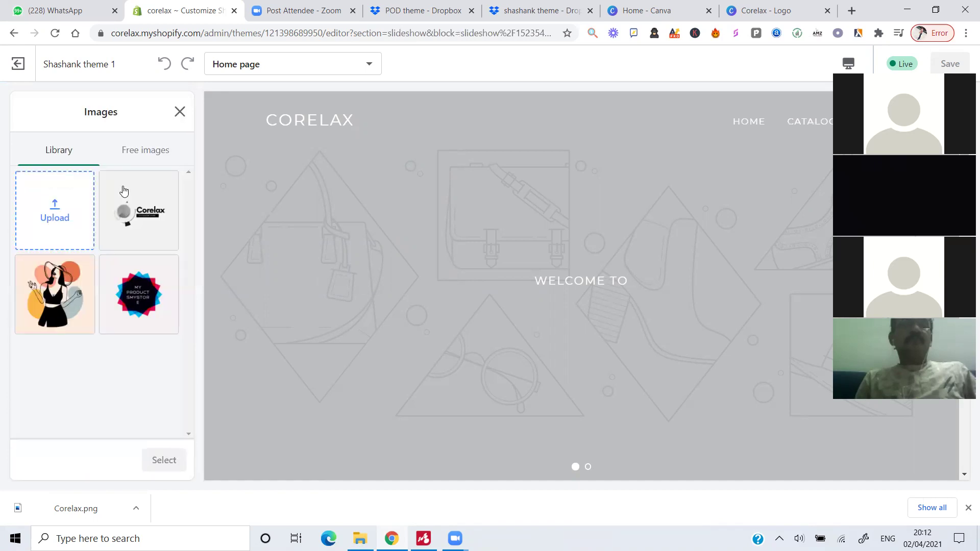
{"action": "left_click", "coordinate": [146, 155]}
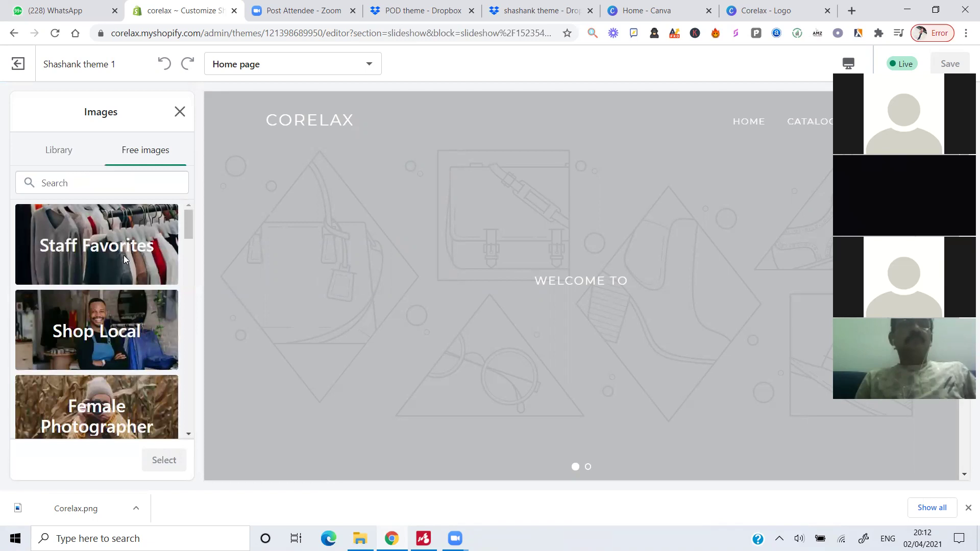
{"action": "left_click", "coordinate": [123, 255]}
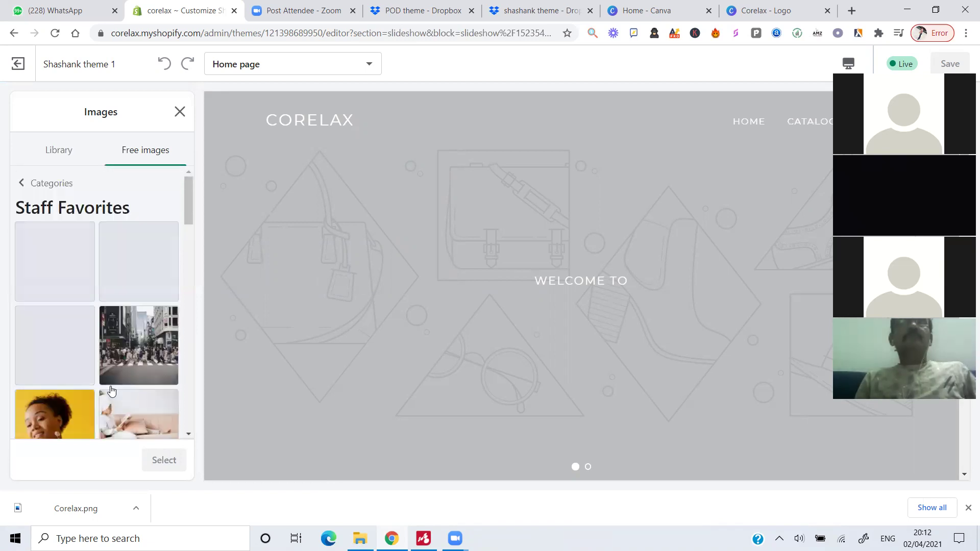
{"action": "scroll", "coordinate": [112, 391], "scroll_direction": "down", "scroll_amount": 1}
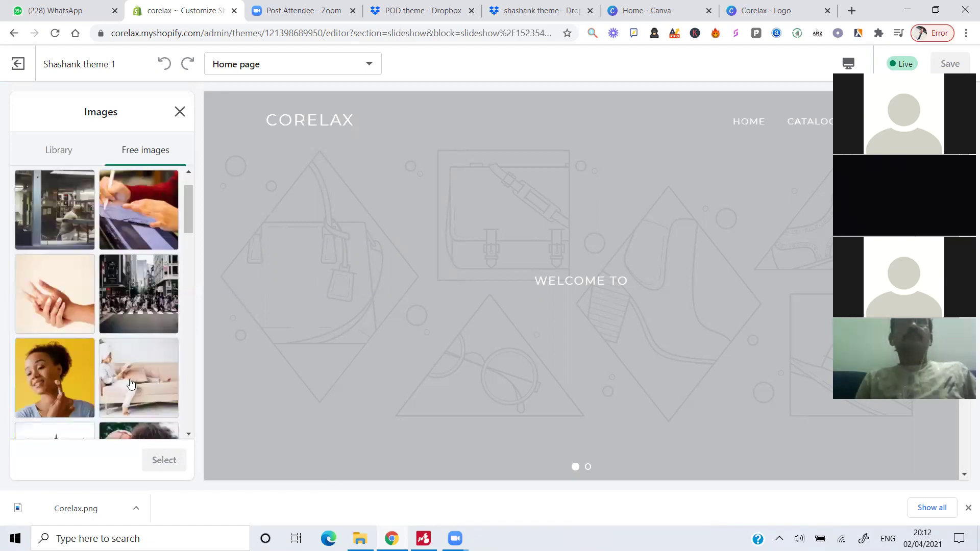
{"action": "left_click", "coordinate": [131, 387]}
{"action": "left_click", "coordinate": [165, 457]}
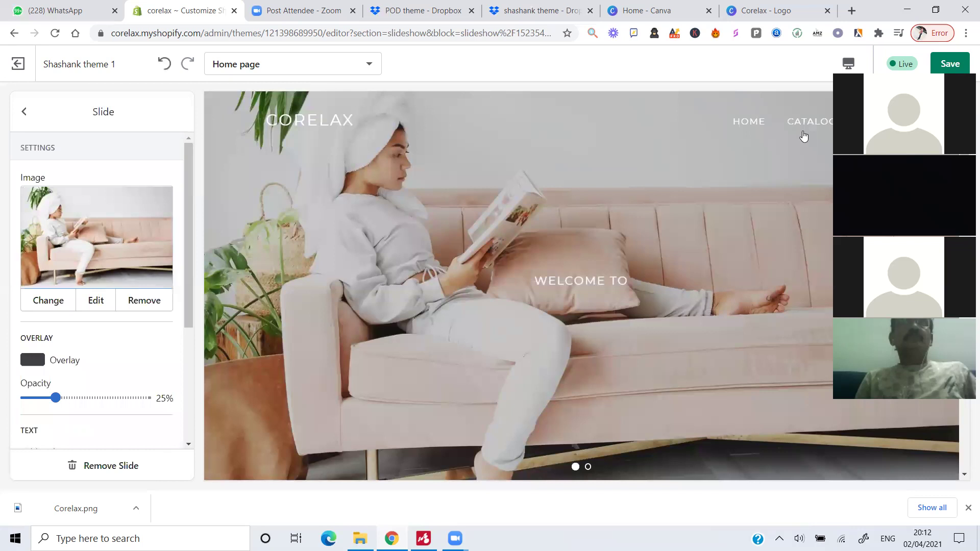
{"action": "left_click", "coordinate": [958, 66]}
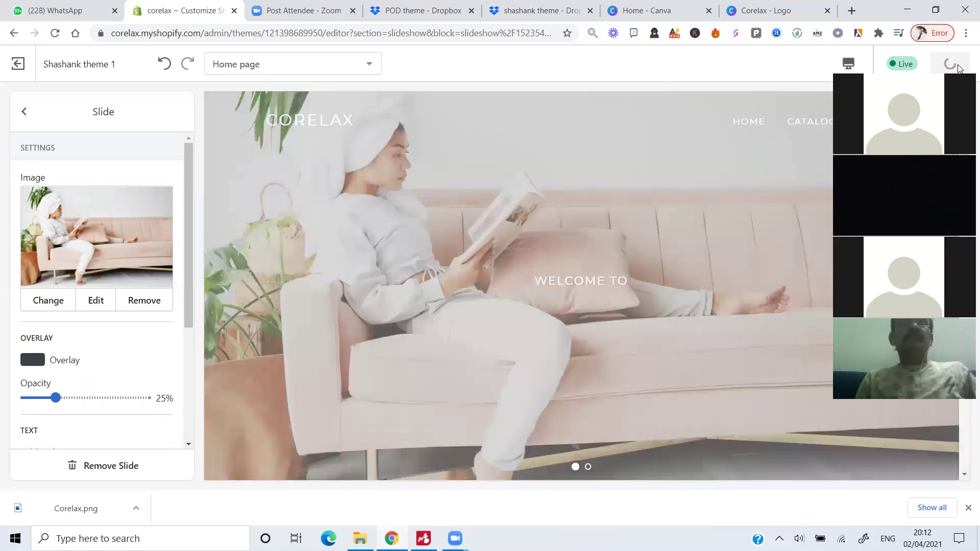
Step: Set the second slide's image to the men's fashion free photo of a man holding a leather briefcase on stone steps
{"action": "left_click", "coordinate": [23, 113]}
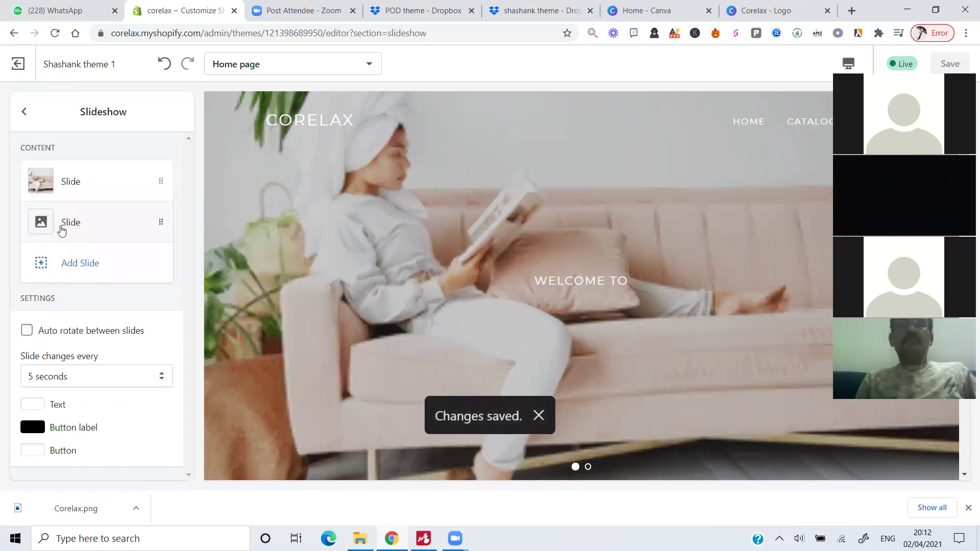
{"action": "left_click", "coordinate": [61, 231]}
{"action": "left_click", "coordinate": [91, 233]}
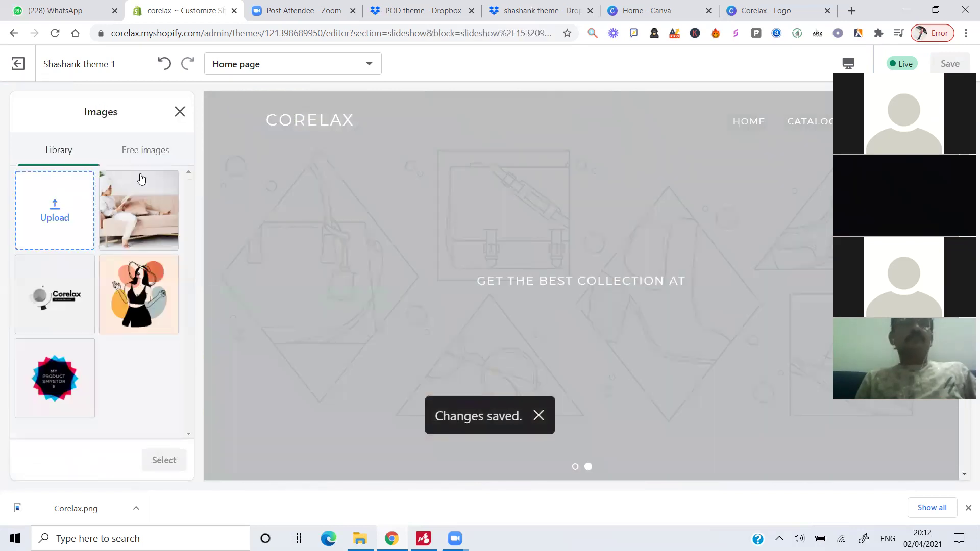
{"action": "left_click", "coordinate": [145, 151]}
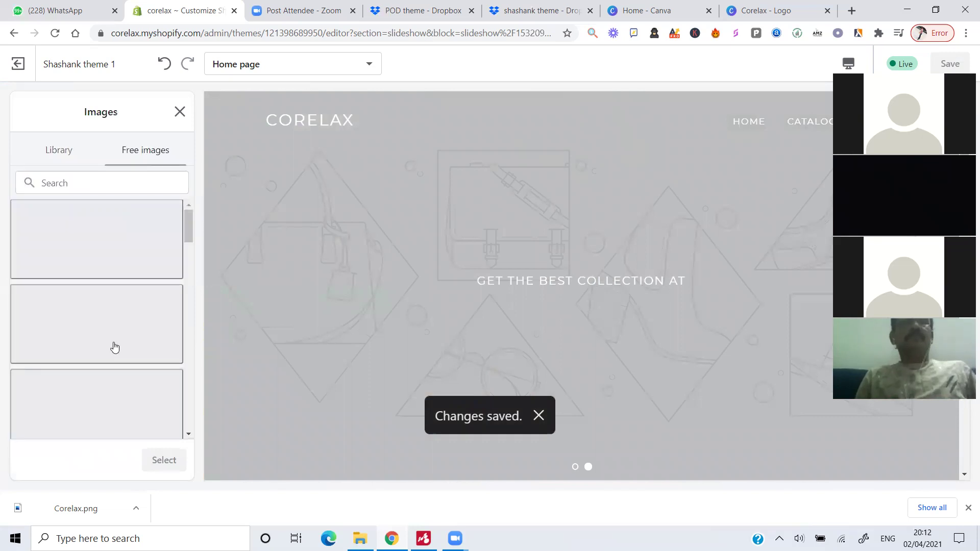
{"action": "scroll", "coordinate": [163, 261], "scroll_direction": "down", "scroll_amount": 3}
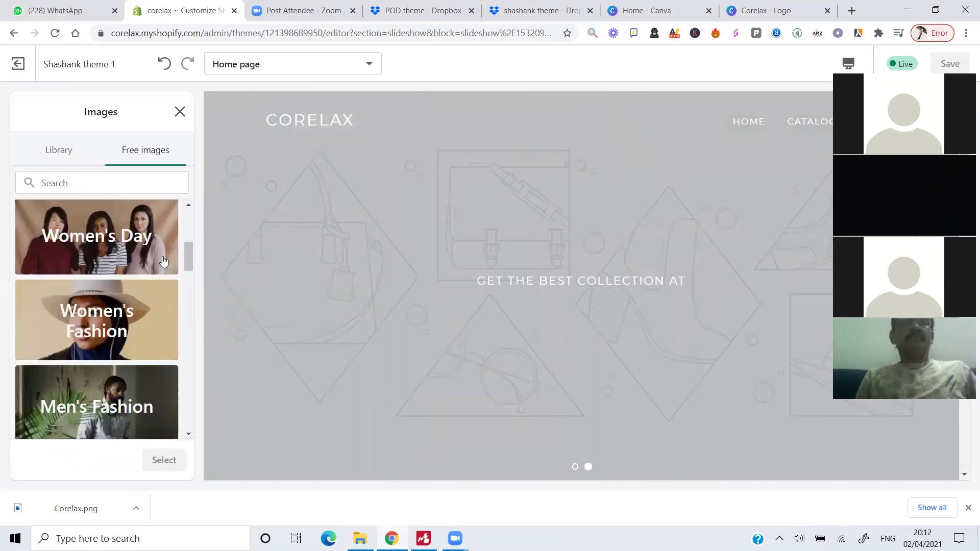
{"action": "scroll", "coordinate": [153, 261], "scroll_direction": "down", "scroll_amount": 2}
{"action": "left_click", "coordinate": [144, 259]}
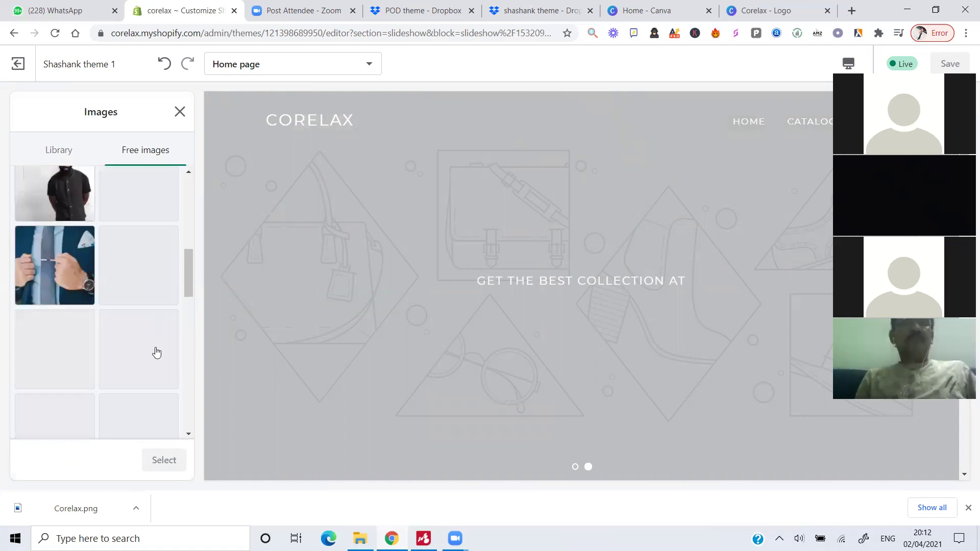
{"action": "scroll", "coordinate": [148, 428], "scroll_direction": "down", "scroll_amount": 3}
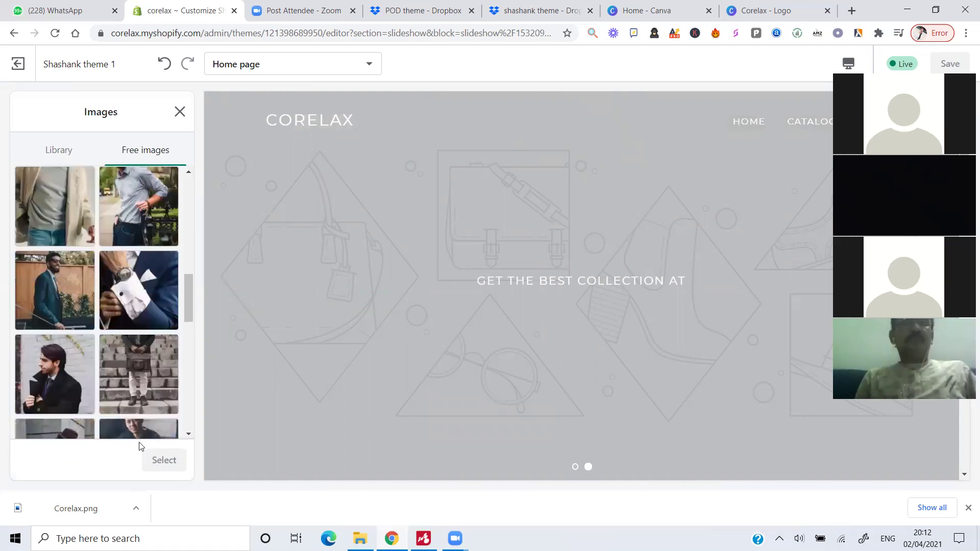
{"action": "left_click", "coordinate": [141, 377]}
{"action": "left_click", "coordinate": [160, 459]}
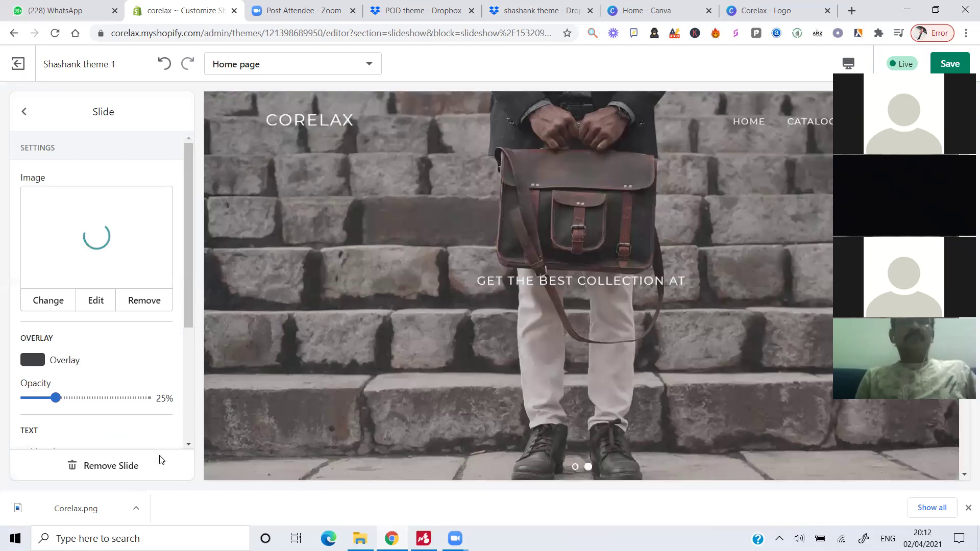
Step: Enable auto rotation between slides in the slideshow, keep the 5 seconds interval, and save the theme
{"action": "left_click", "coordinate": [26, 112]}
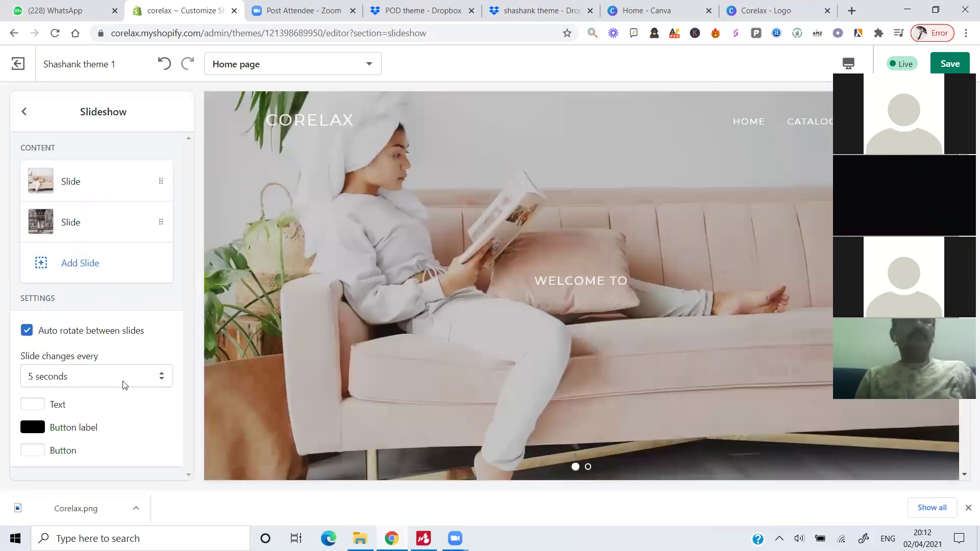
{"action": "left_click", "coordinate": [123, 381]}
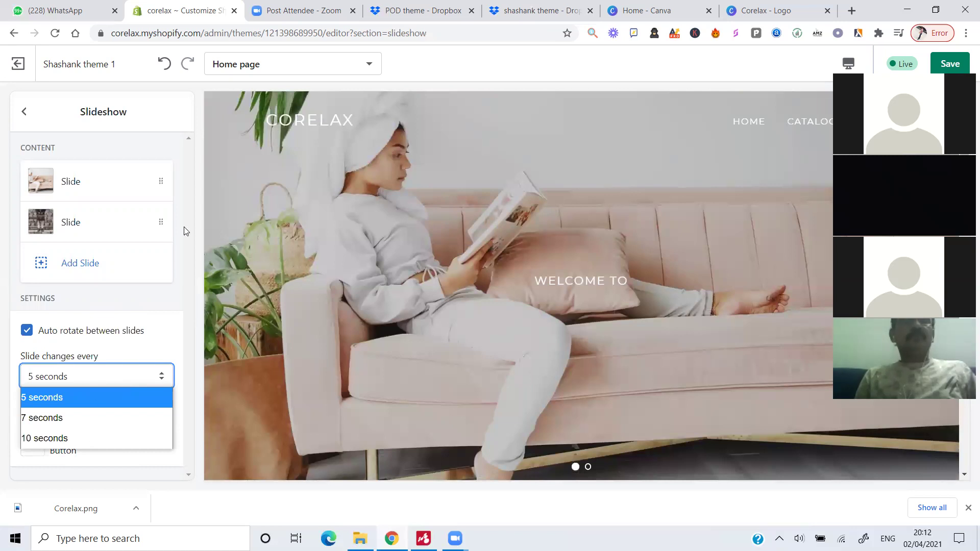
{"action": "left_click", "coordinate": [37, 111]}
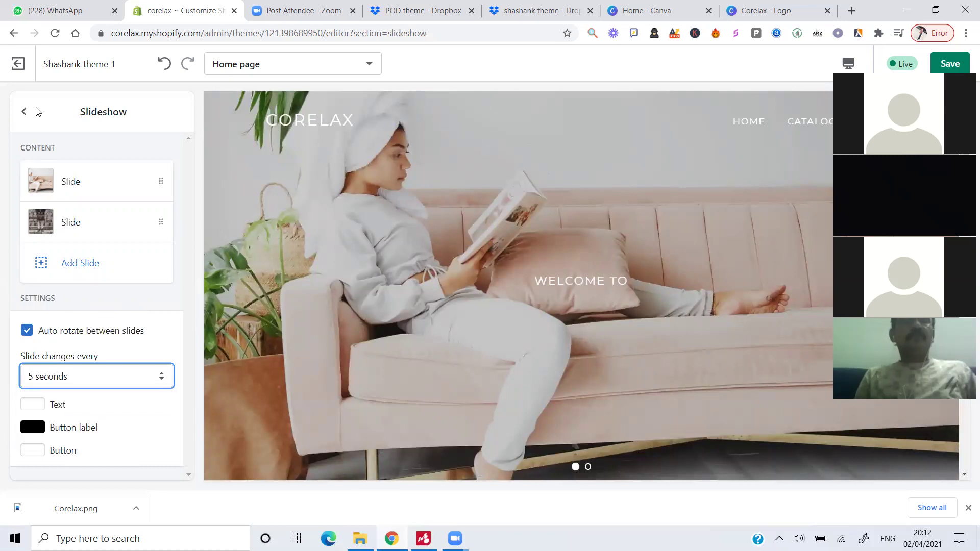
{"action": "left_click", "coordinate": [952, 64]}
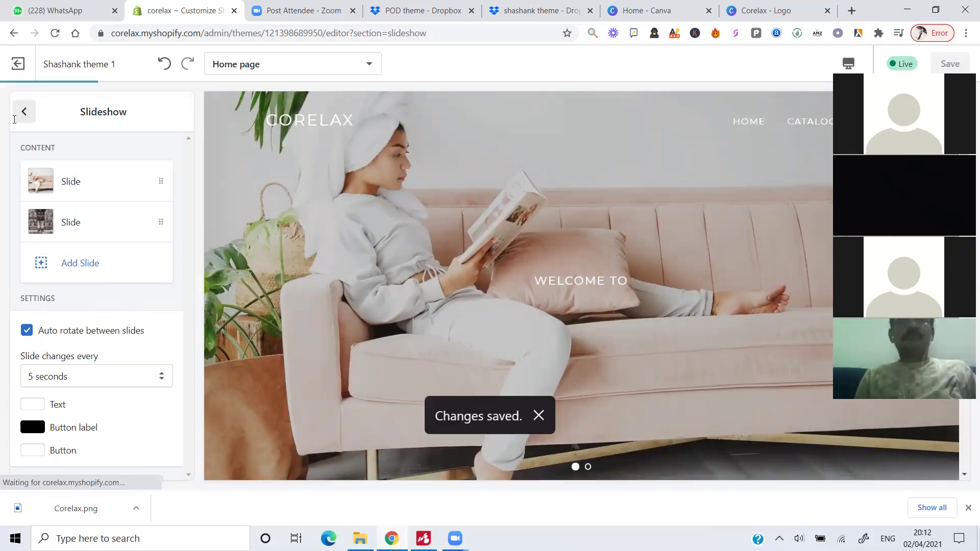
Step: Review the settings of the home page's Trending Tees section and footer
{"action": "left_click", "coordinate": [15, 117]}
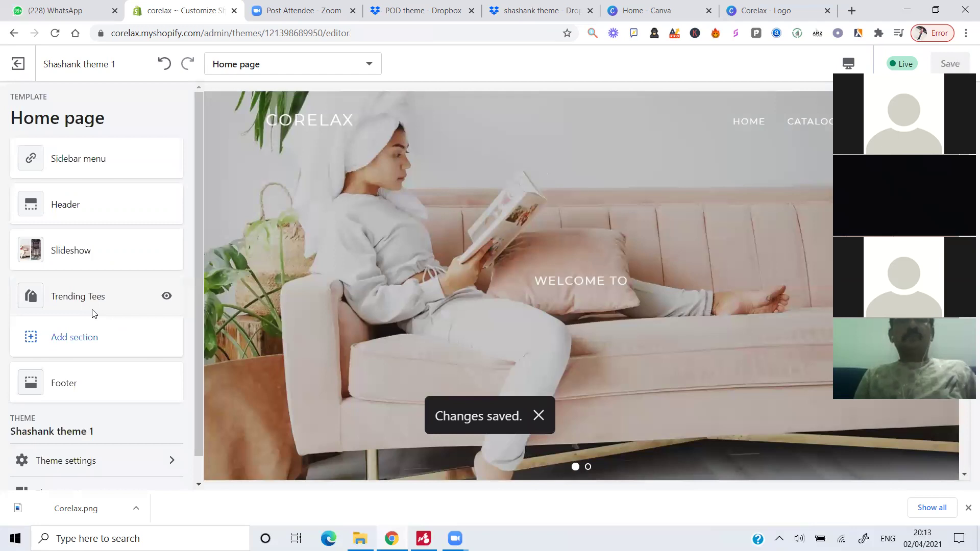
{"action": "left_click", "coordinate": [93, 302]}
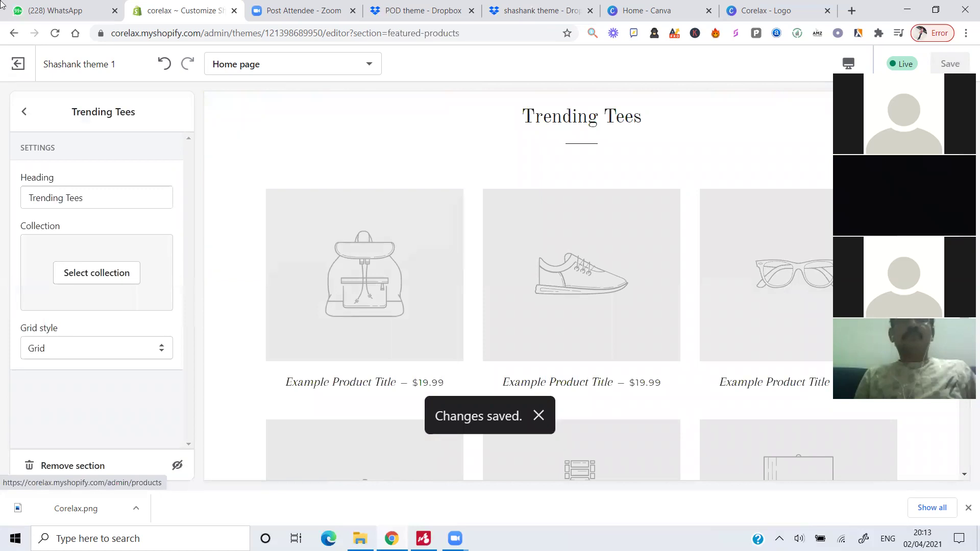
{"action": "left_click", "coordinate": [26, 113]}
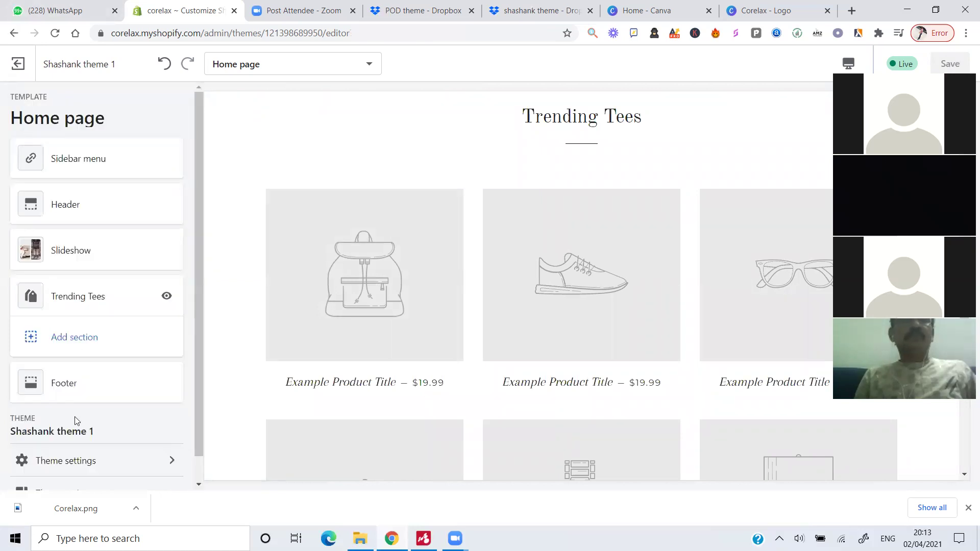
{"action": "left_click", "coordinate": [88, 397]}
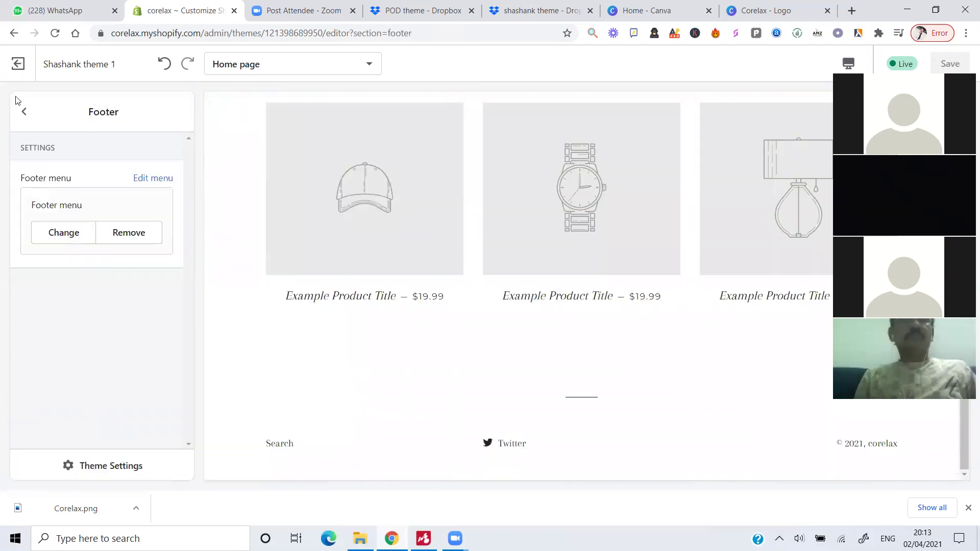
{"action": "left_click", "coordinate": [23, 112]}
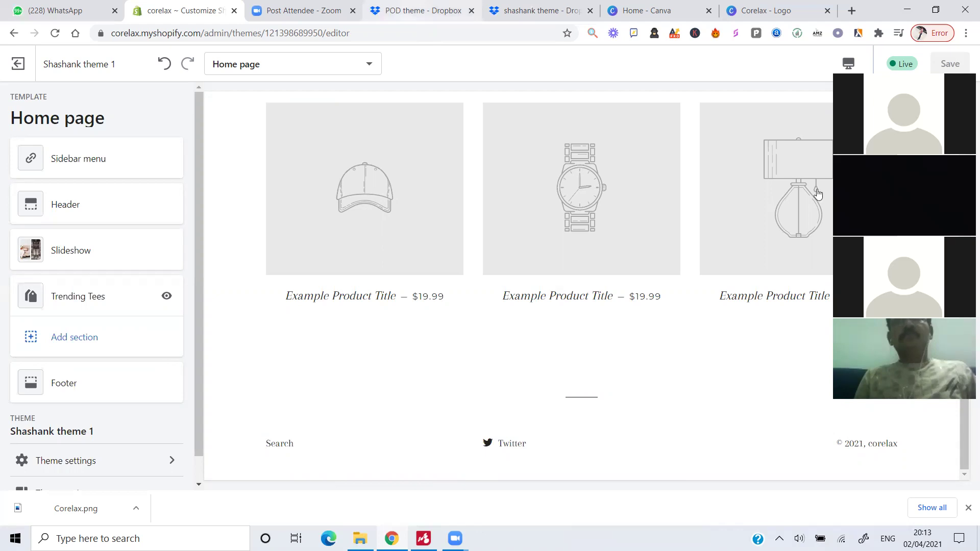
Step: Leave the theme editor, create an online store page titled "About Us" with empty content, and save it
{"action": "left_click_drag", "start_coordinate": [889, 98], "coordinate": [775, 114]}
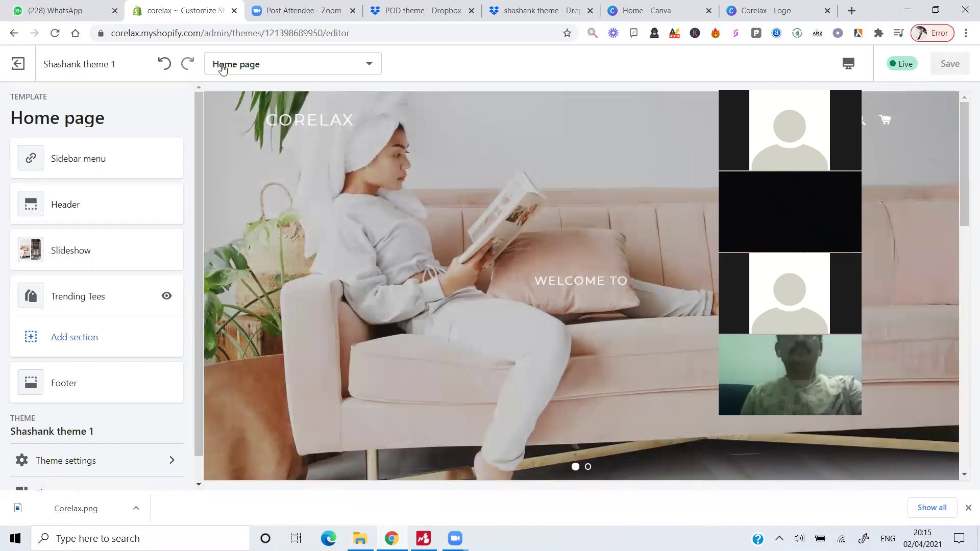
{"action": "left_click", "coordinate": [31, 71]}
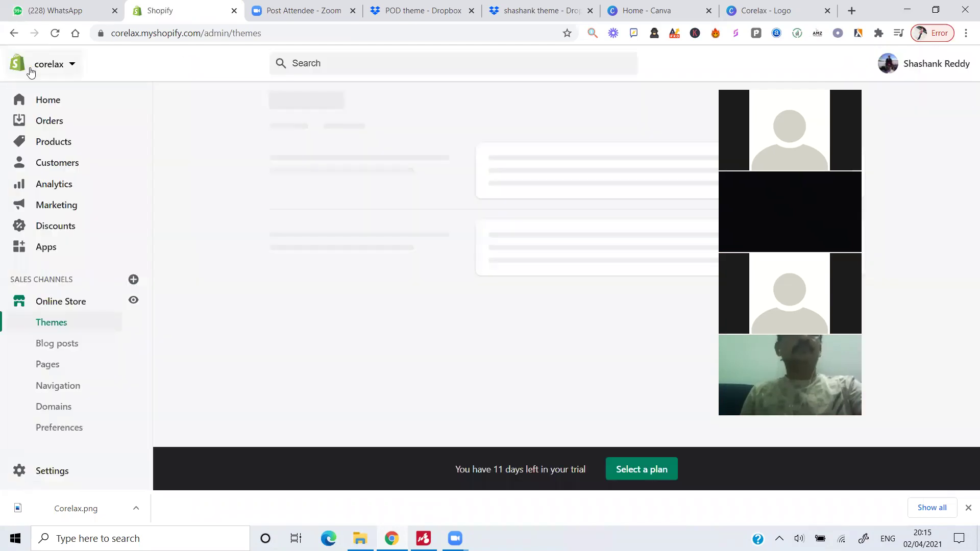
{"action": "left_click", "coordinate": [39, 364]}
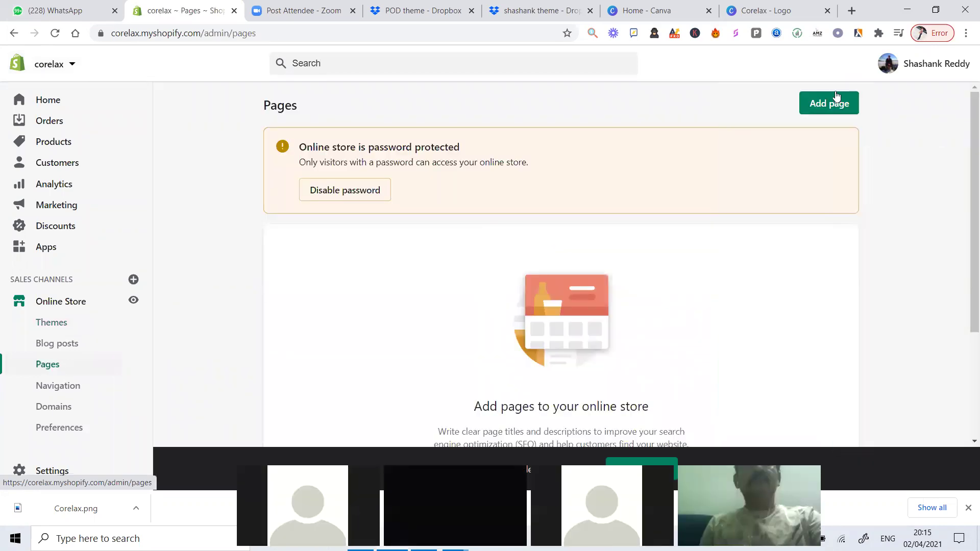
{"action": "left_click", "coordinate": [831, 104]}
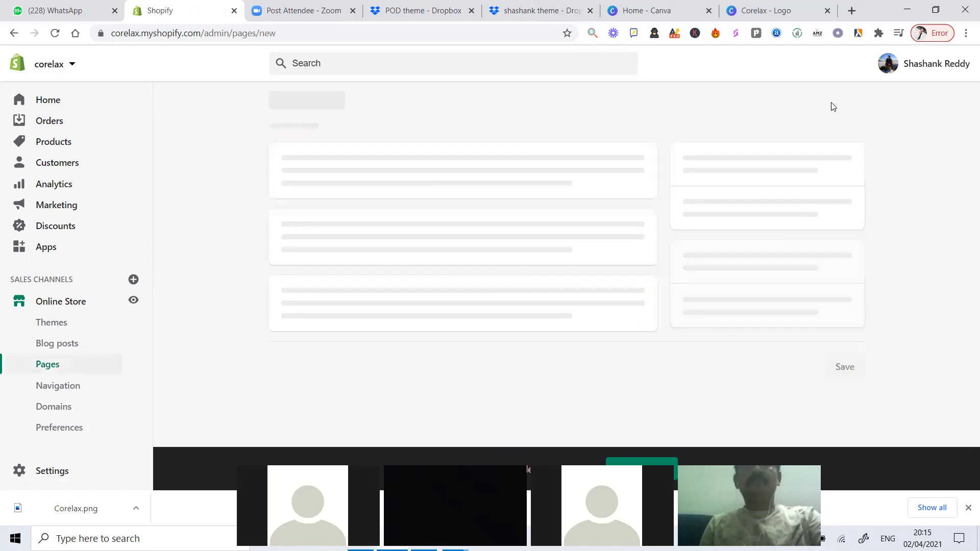
{"action": "left_click", "coordinate": [334, 169]}
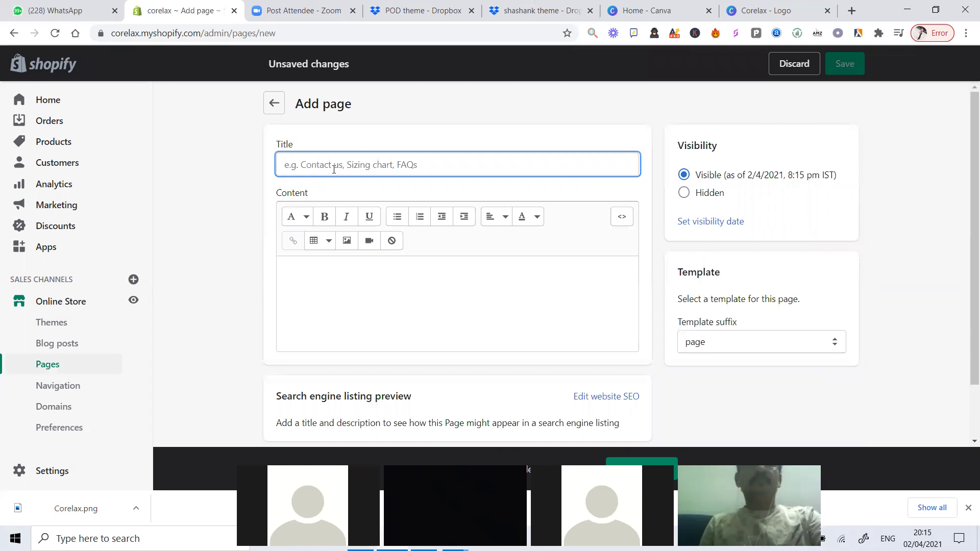
{"action": "type", "text": "About Us"}
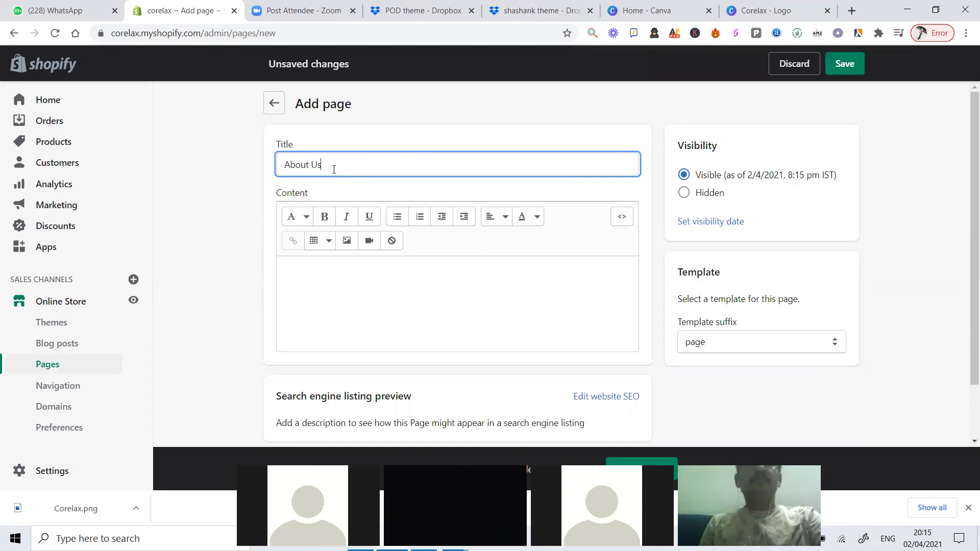
{"action": "scroll", "coordinate": [766, 204], "scroll_direction": "down", "scroll_amount": 1}
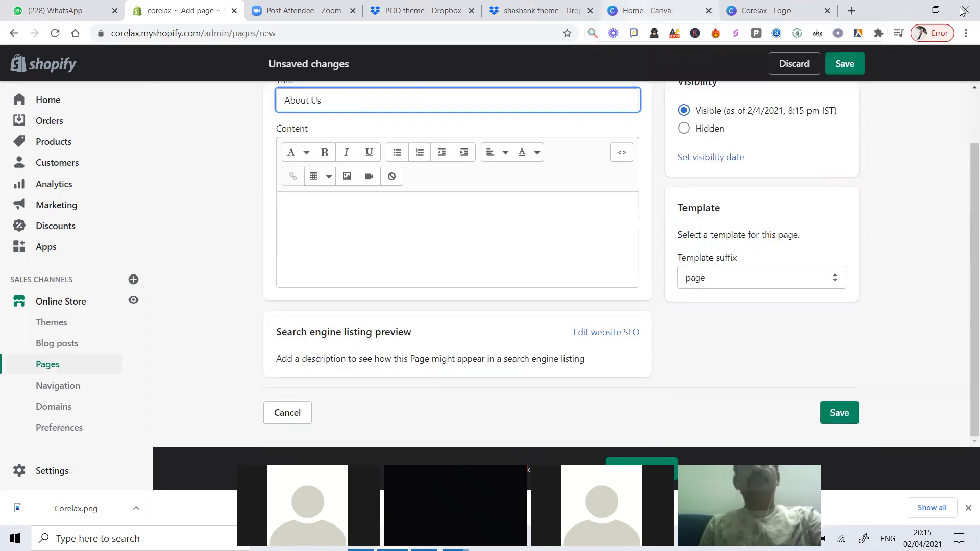
{"action": "left_click", "coordinate": [838, 71]}
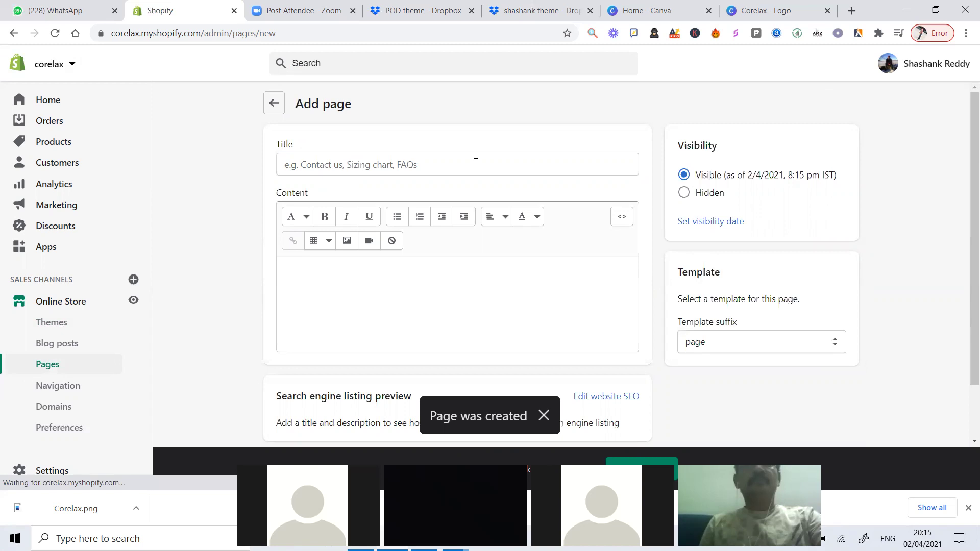
Step: Create another store page titled "FAQ's" with empty content and save it
{"action": "left_click", "coordinate": [476, 162]}
{"action": "type", "text": "FAQ's"}
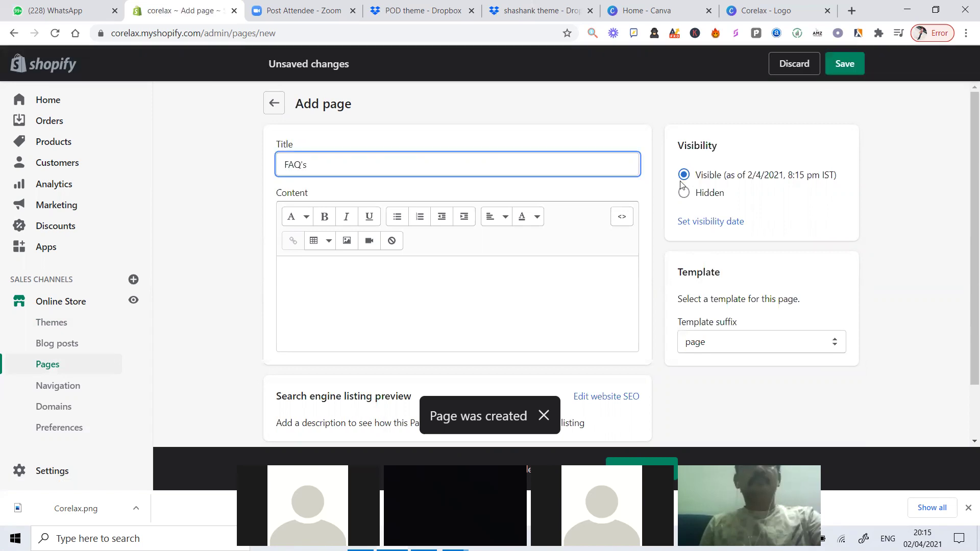
{"action": "left_click", "coordinate": [850, 61]}
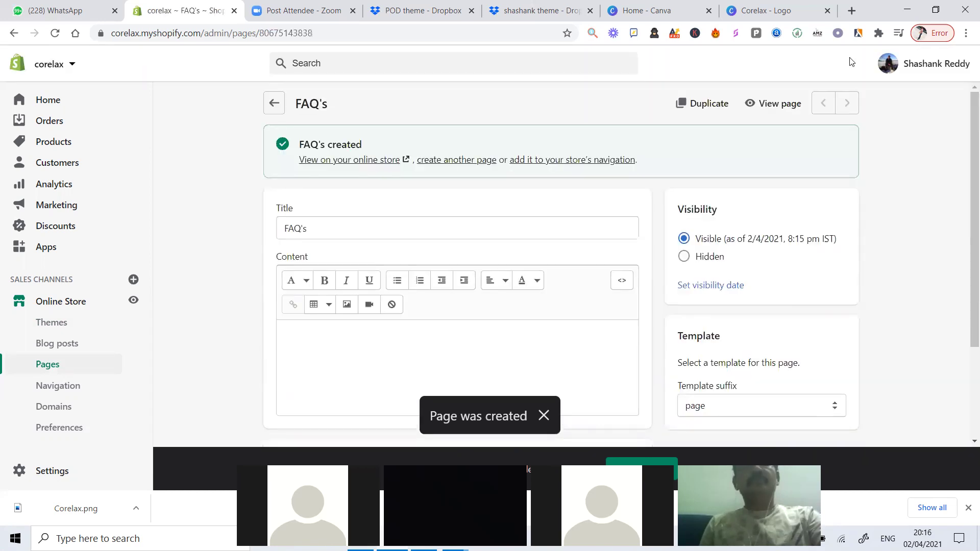
Step: Create another store page titled "Contact Us" with empty content and save it
{"action": "left_click", "coordinate": [424, 161]}
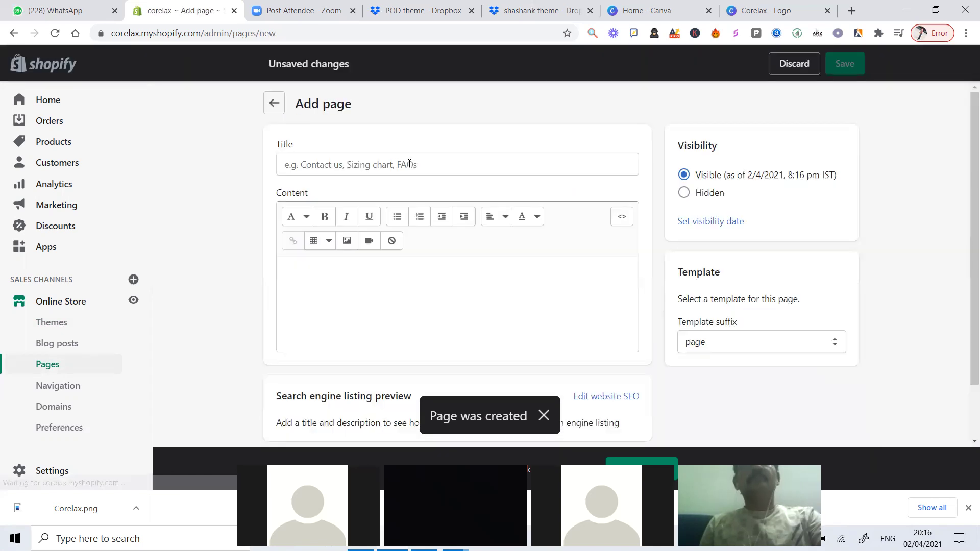
{"action": "left_click", "coordinate": [409, 163]}
{"action": "type", "text": "COntact"}
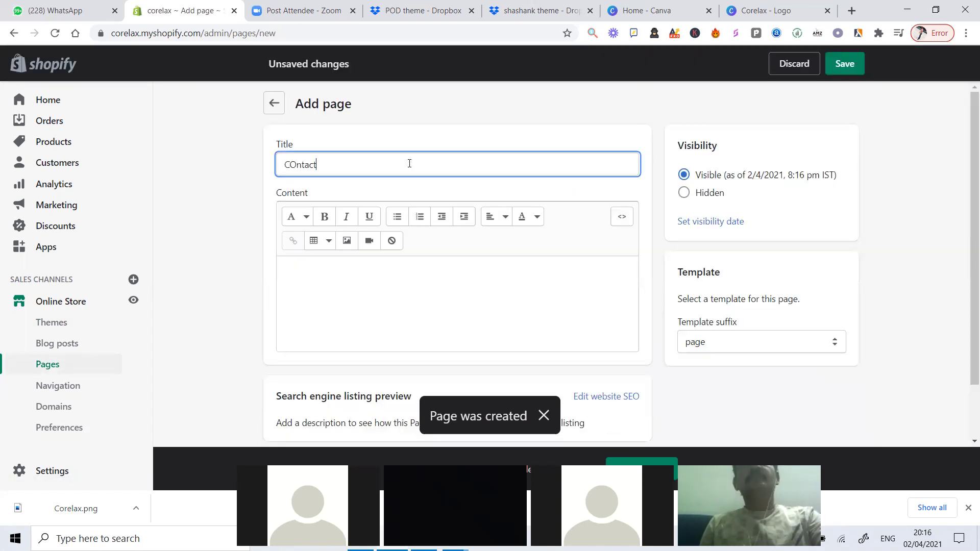
{"action": "key", "text": "BackSpace"}
{"action": "key", "text": "BackSpace"}
{"action": "key", "text": "BackSpace"}
{"action": "key", "text": "BackSpace"}
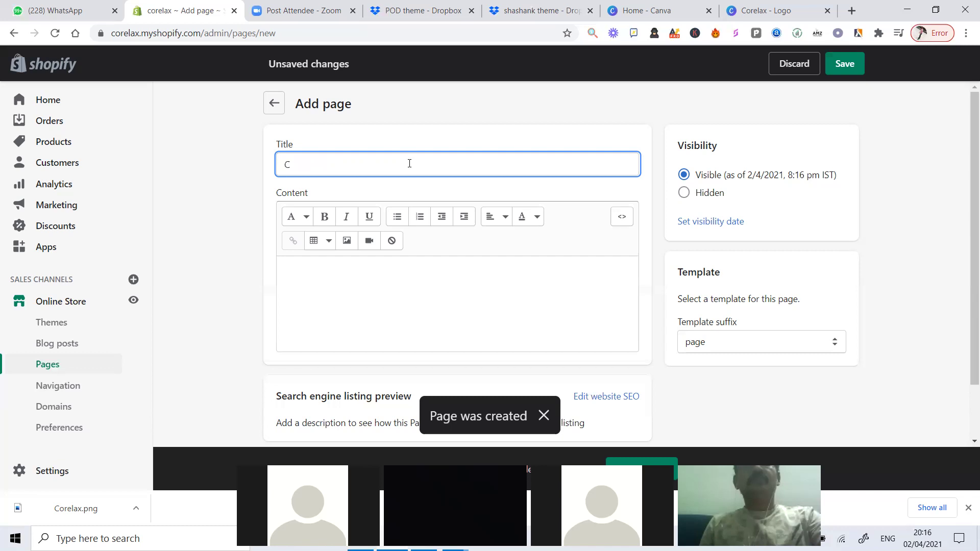
{"action": "type", "text": "ontact Us"}
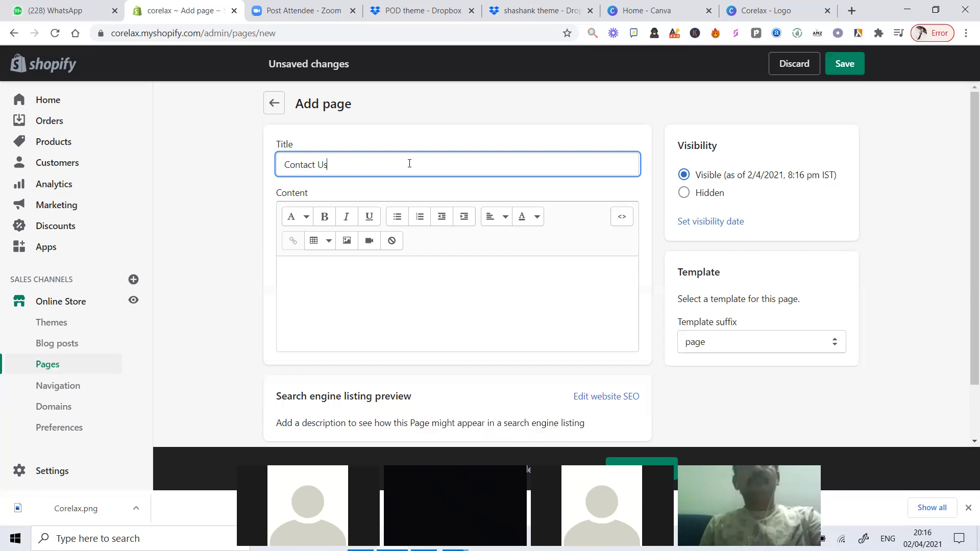
{"action": "left_click", "coordinate": [853, 63]}
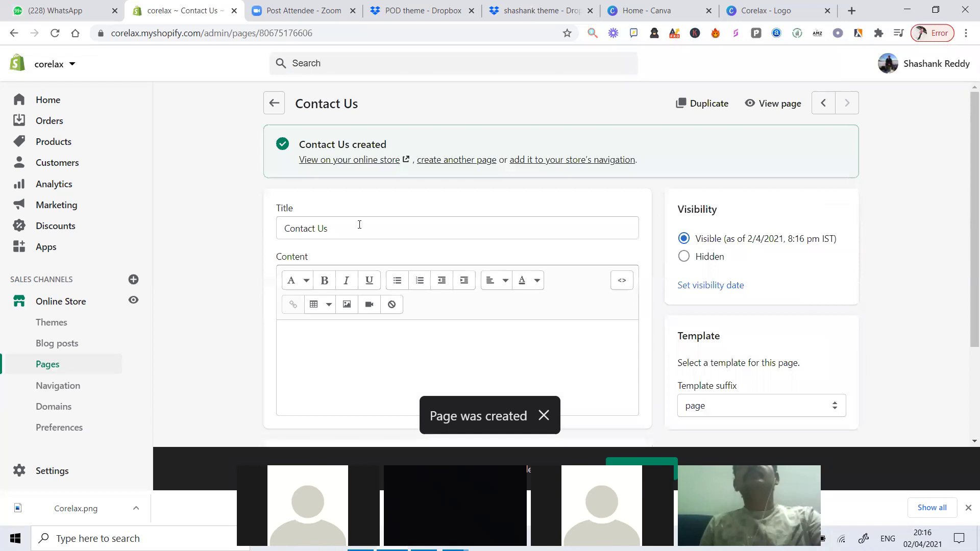
Step: Create another store page titled "Privacy Policy" with empty content and save it
{"action": "left_click", "coordinate": [474, 162]}
{"action": "left_click", "coordinate": [446, 159]}
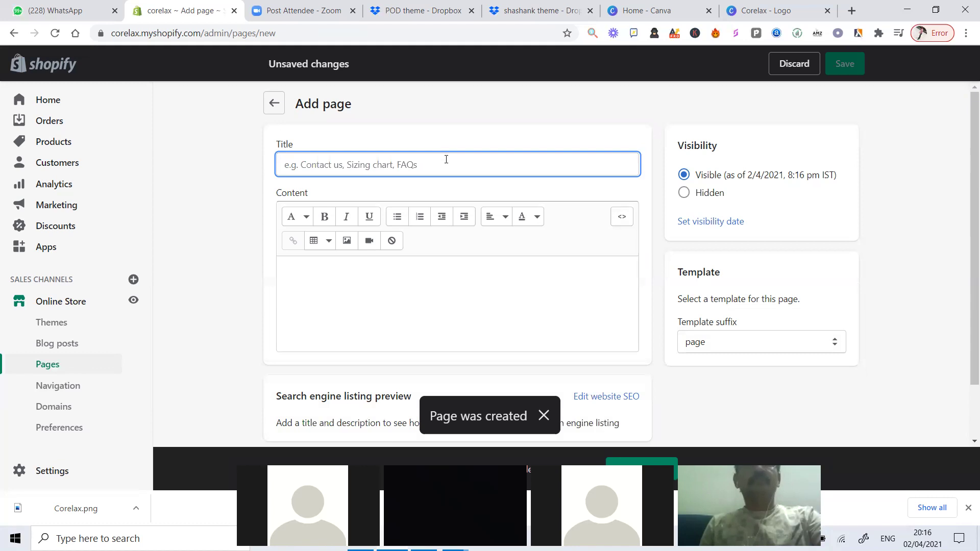
{"action": "type", "text": "Privacy Policy"}
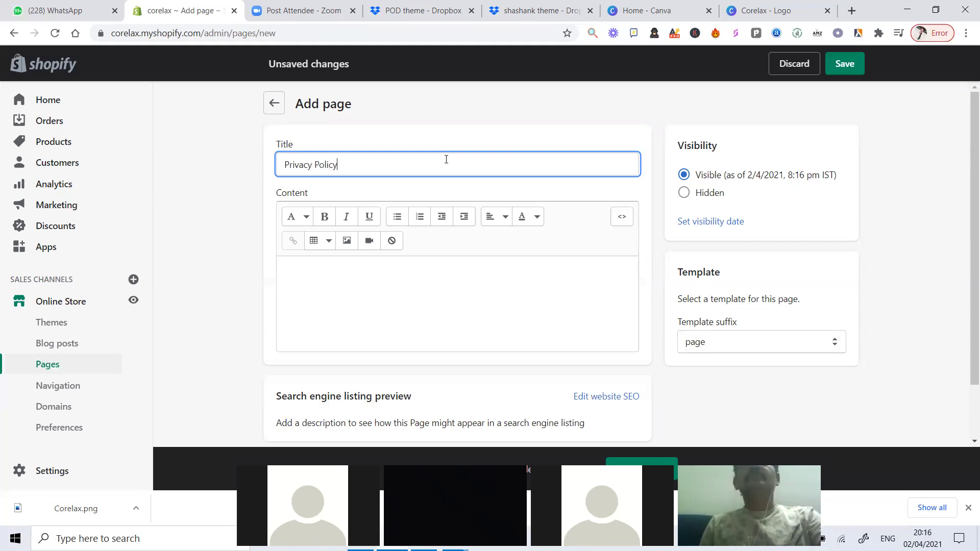
{"action": "left_click", "coordinate": [842, 67]}
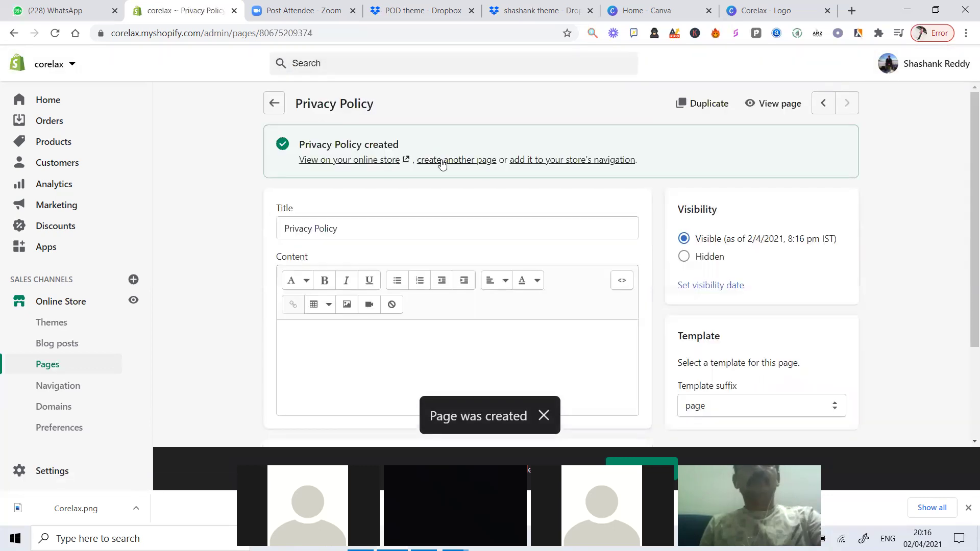
Step: Create another store page titled "Terms & Conditions" with empty content and save it
{"action": "left_click", "coordinate": [443, 162]}
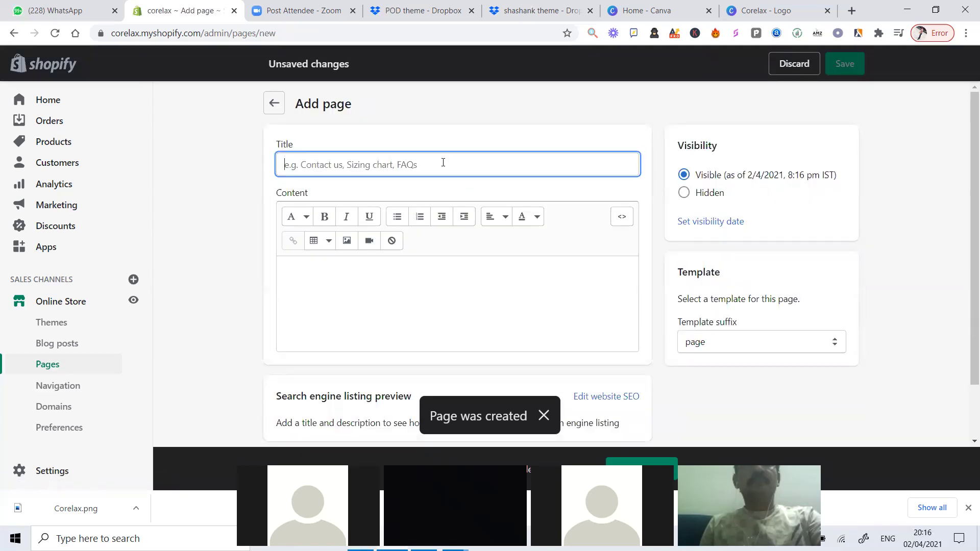
{"action": "type", "text": "Terms N"}
{"action": "key", "text": "BackSpace"}
{"action": "type", "text": "& COniti"}
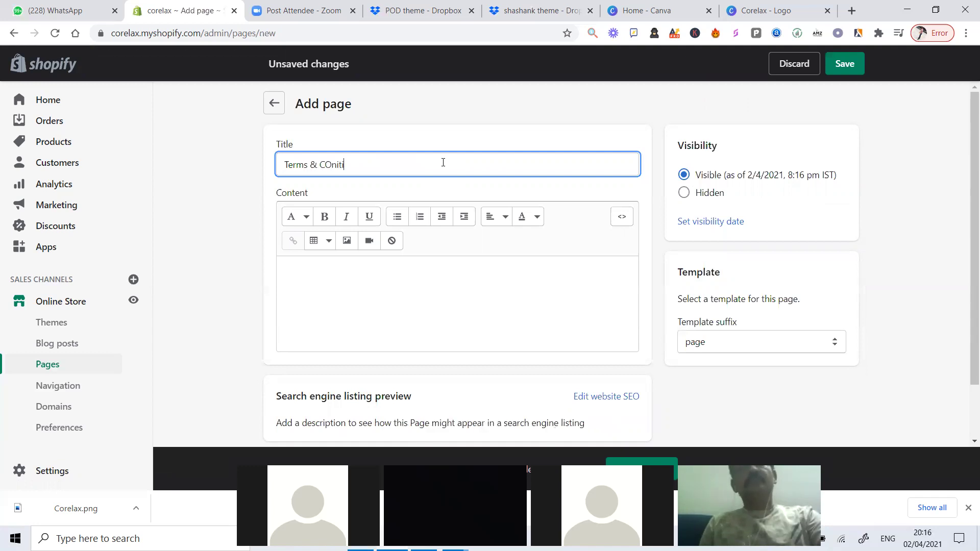
{"action": "key", "text": "BackSpace"}
{"action": "key", "text": "BackSpace"}
{"action": "key", "text": "BackSpace"}
{"action": "key", "text": "BackSpace"}
{"action": "key", "text": "BackSpace"}
{"action": "type", "text": "onditions"}
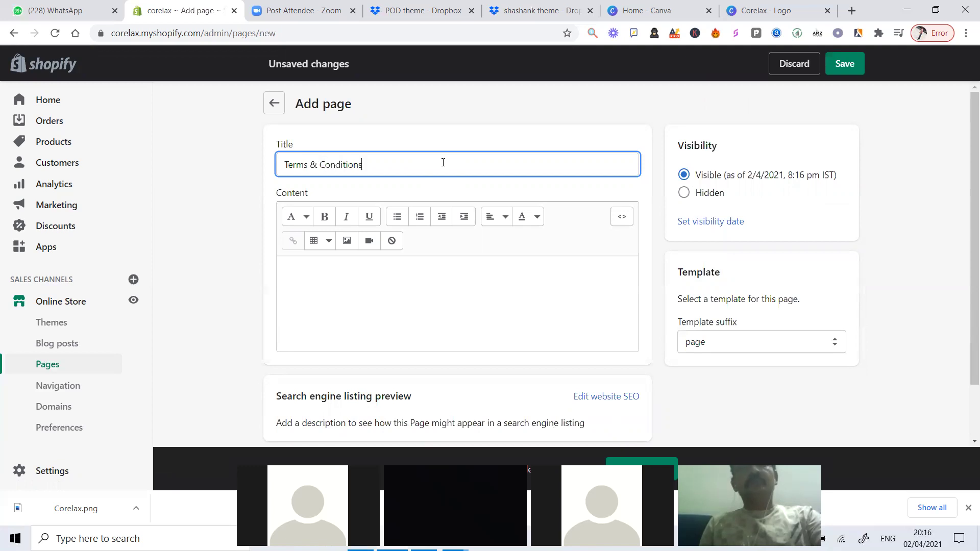
{"action": "left_click", "coordinate": [859, 65]}
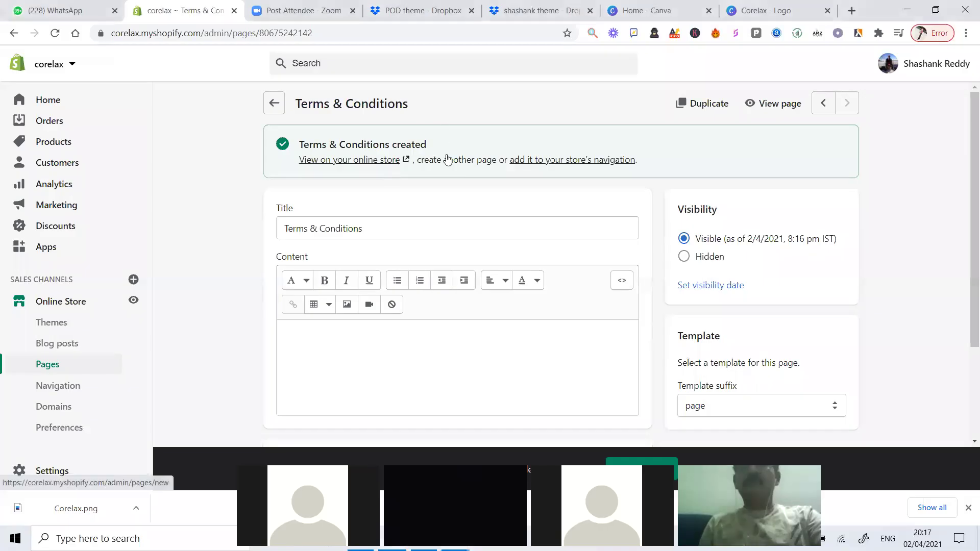
Step: Create another store page titled "Refund Policy" with empty content and save it
{"action": "left_click", "coordinate": [449, 158]}
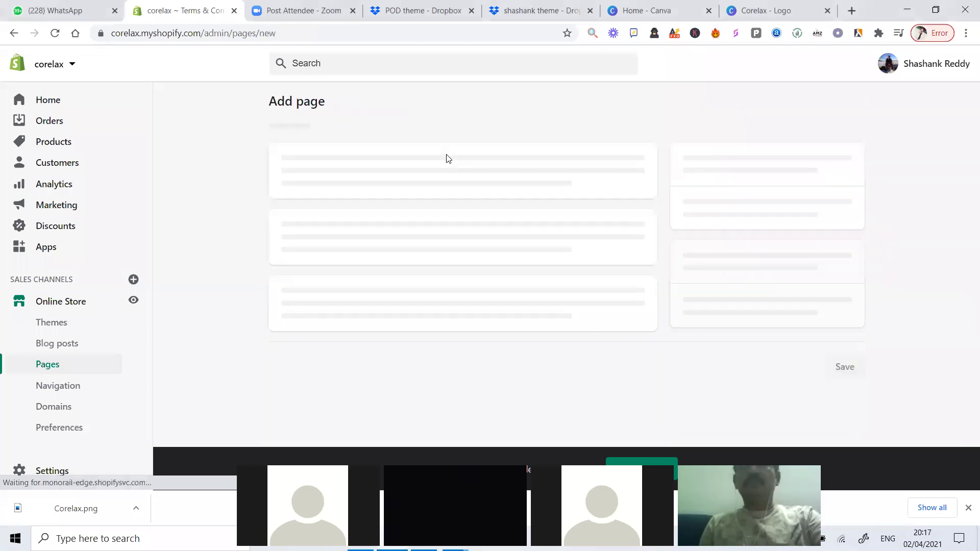
{"action": "left_click", "coordinate": [379, 165]}
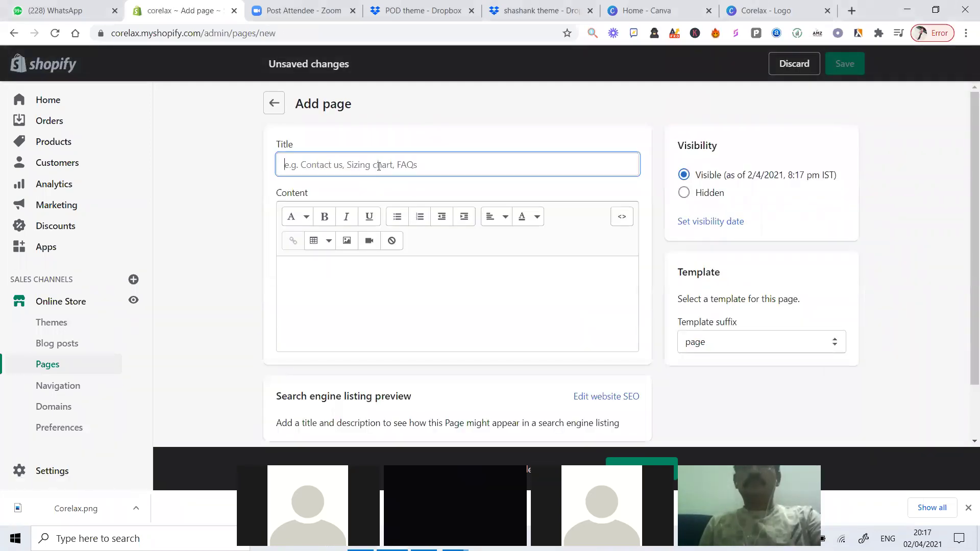
{"action": "type", "text": "Refund Policy"}
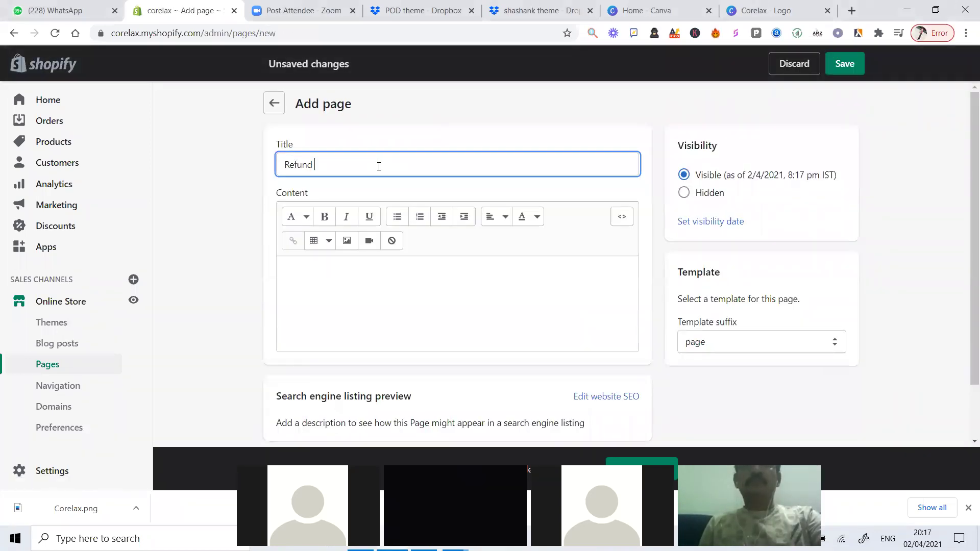
{"action": "left_click", "coordinate": [835, 65]}
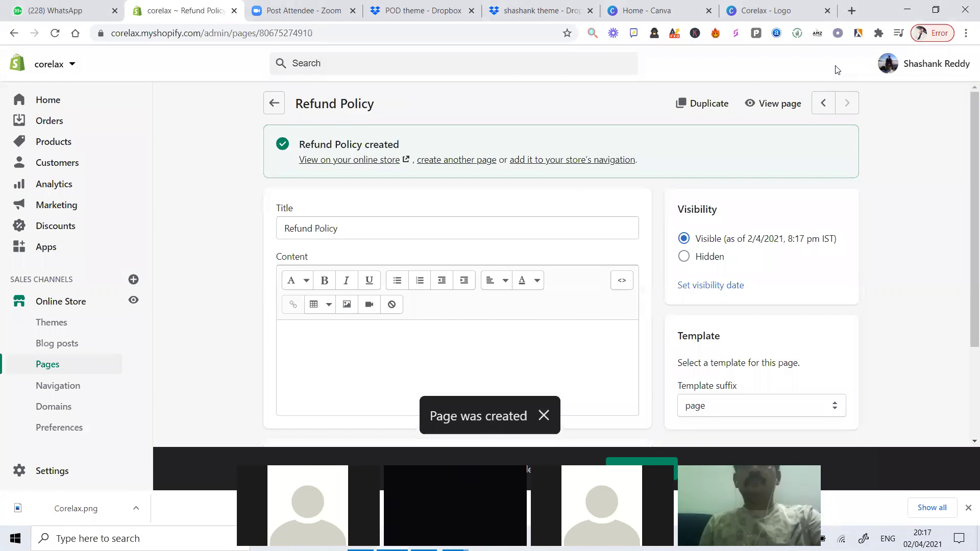
Step: Open the store's Main menu in the navigation settings and add an "About Us" item linked to the About Us page
{"action": "left_click", "coordinate": [58, 387]}
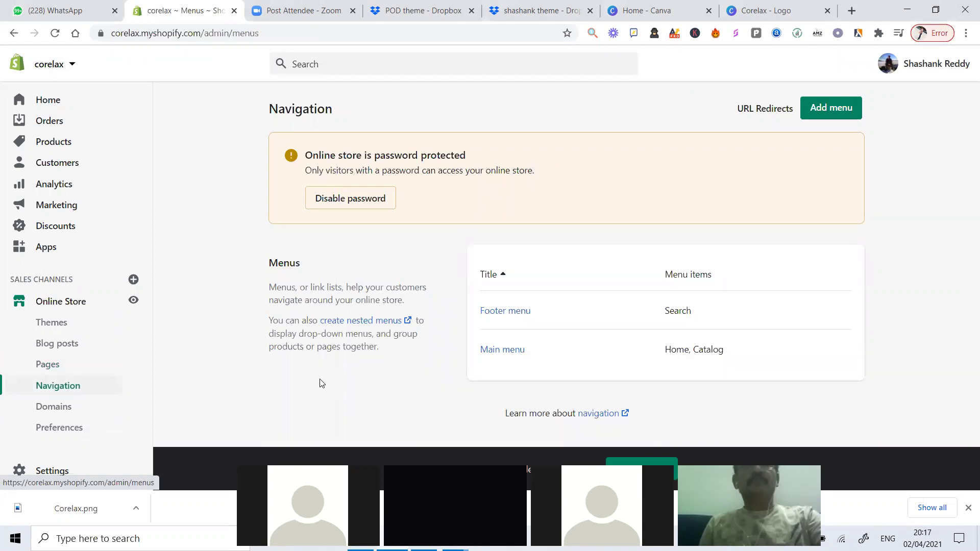
{"action": "left_click", "coordinate": [513, 350]}
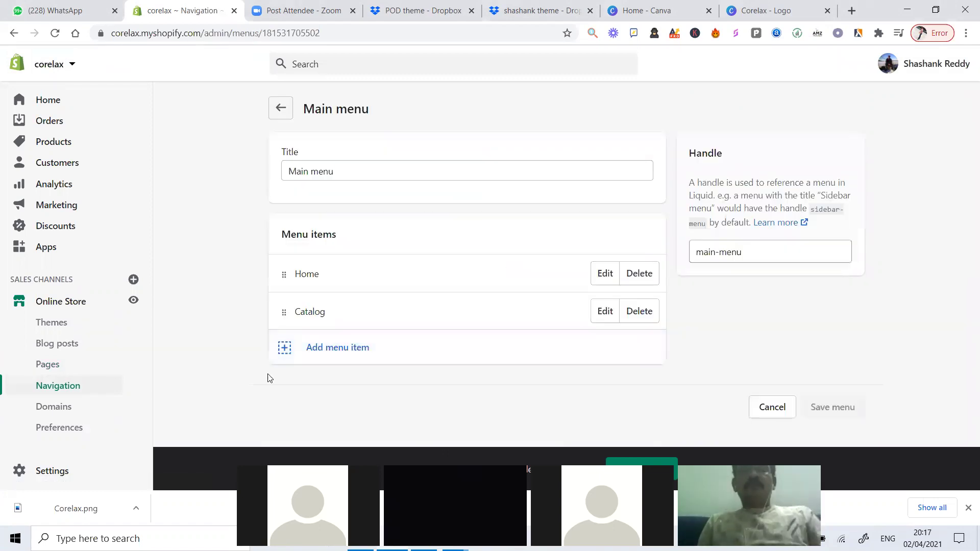
{"action": "left_click", "coordinate": [320, 349]}
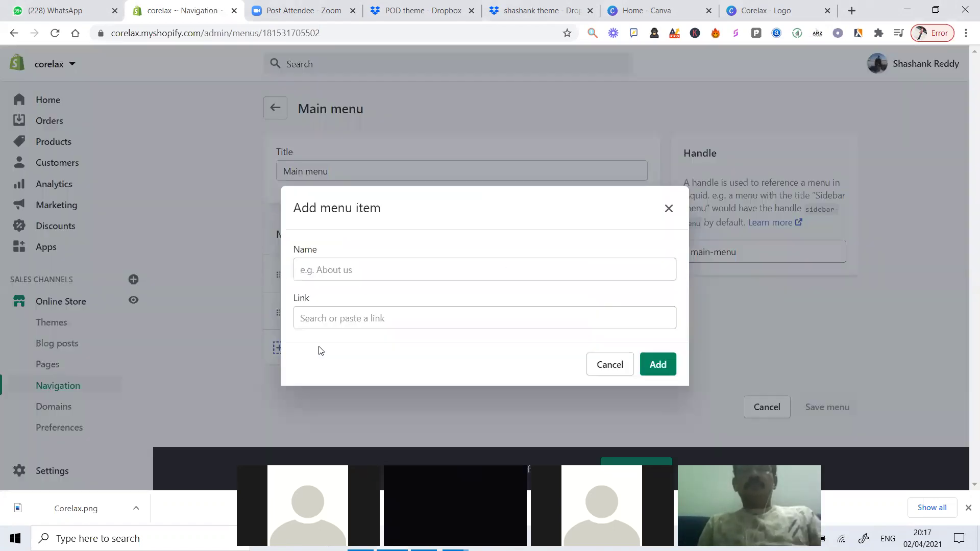
{"action": "left_click", "coordinate": [377, 267]}
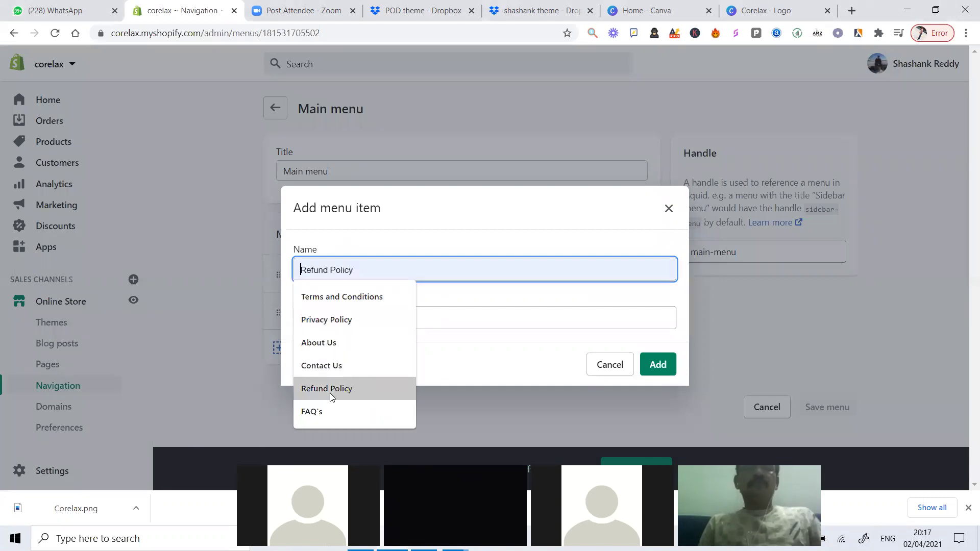
{"action": "left_click", "coordinate": [353, 342]}
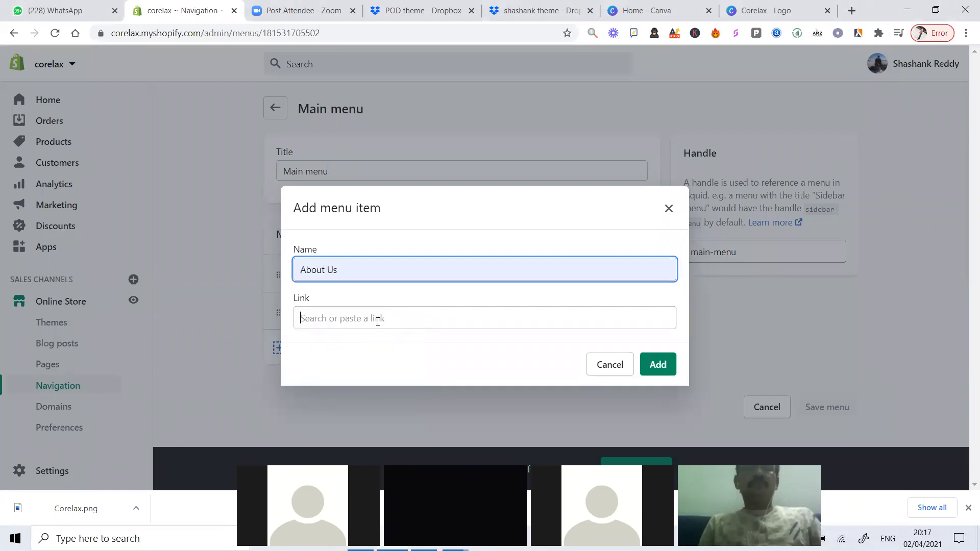
{"action": "left_click", "coordinate": [378, 319]}
{"action": "left_click", "coordinate": [390, 211]}
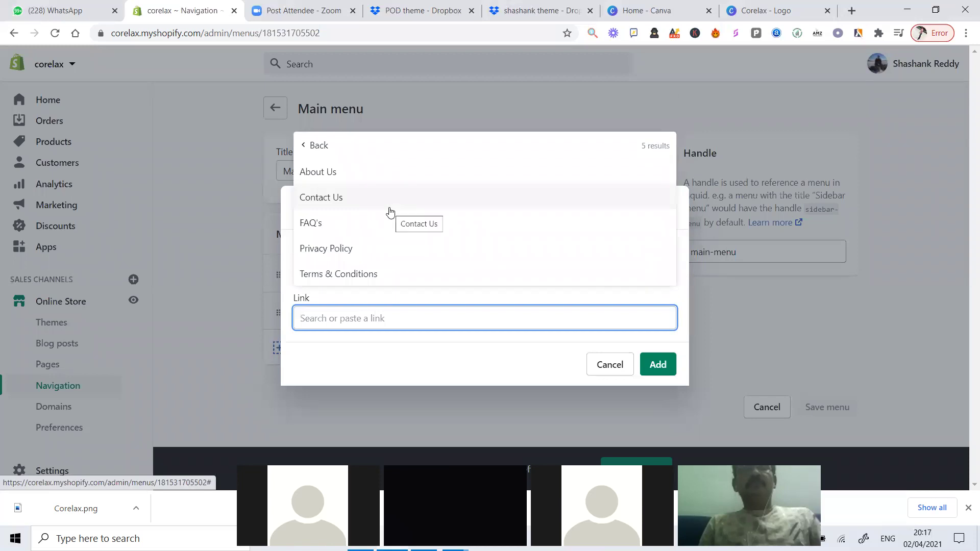
{"action": "left_click", "coordinate": [394, 176]}
{"action": "left_click", "coordinate": [666, 366]}
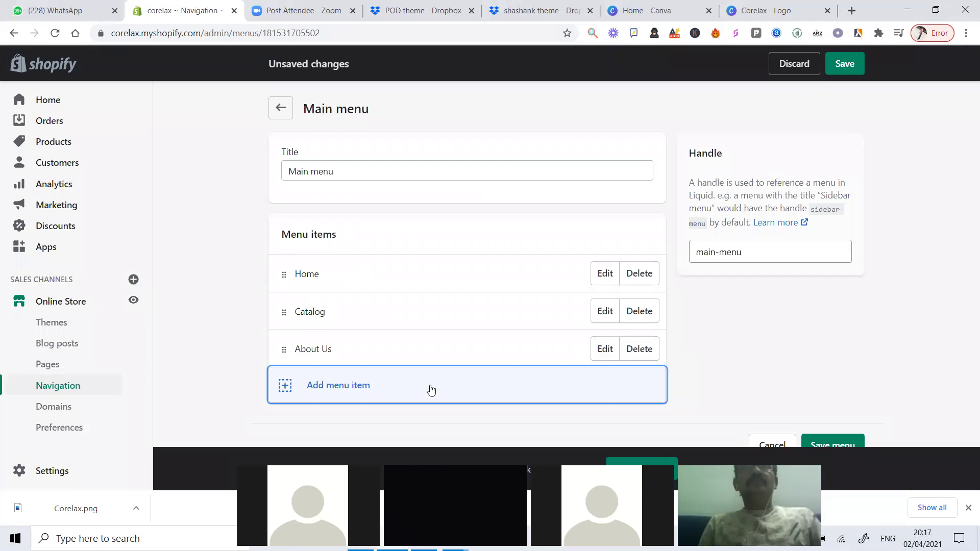
Step: Add a "Contact Us" item to the Main menu, linked to the Contact Us page
{"action": "left_click", "coordinate": [319, 390]}
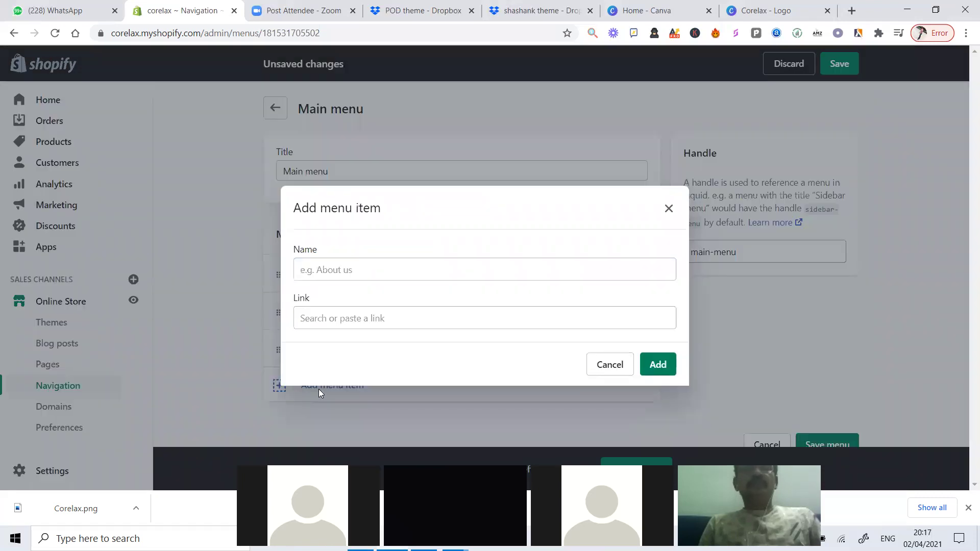
{"action": "left_click", "coordinate": [357, 264]}
{"action": "left_click", "coordinate": [336, 367]}
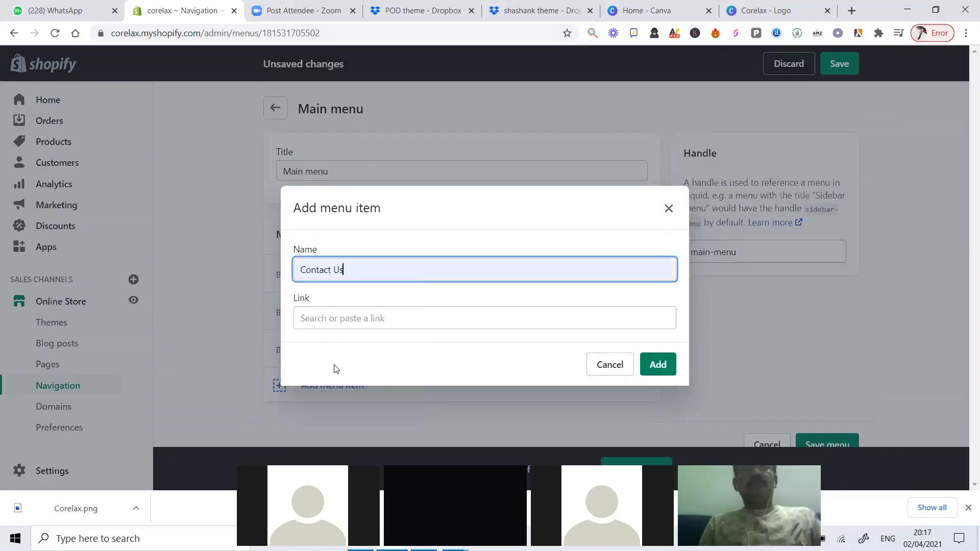
{"action": "left_click", "coordinate": [562, 325]}
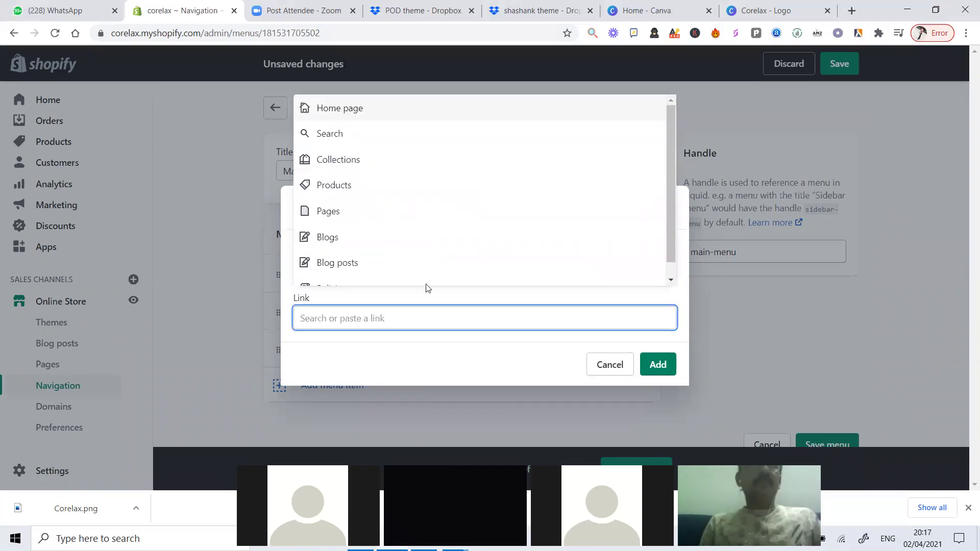
{"action": "left_click", "coordinate": [407, 220]}
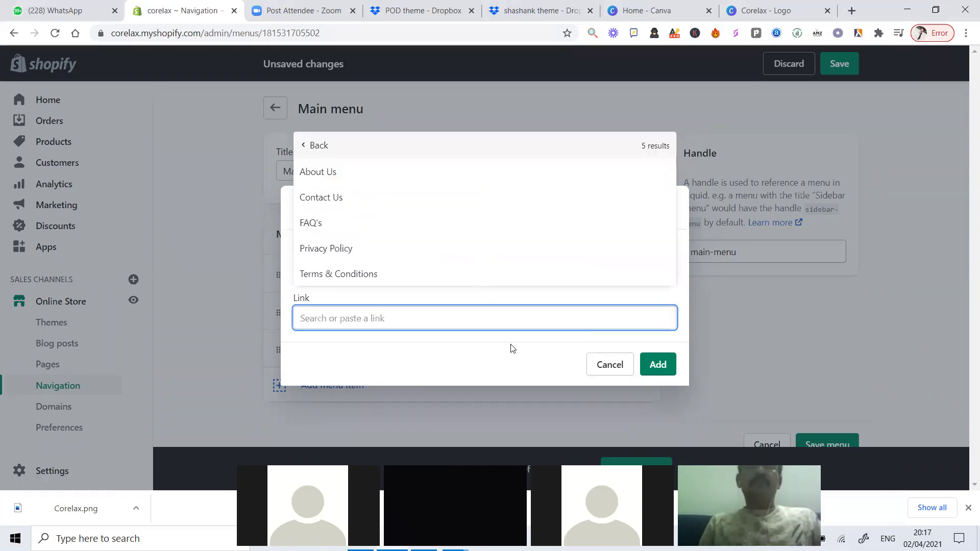
{"action": "left_click", "coordinate": [395, 205]}
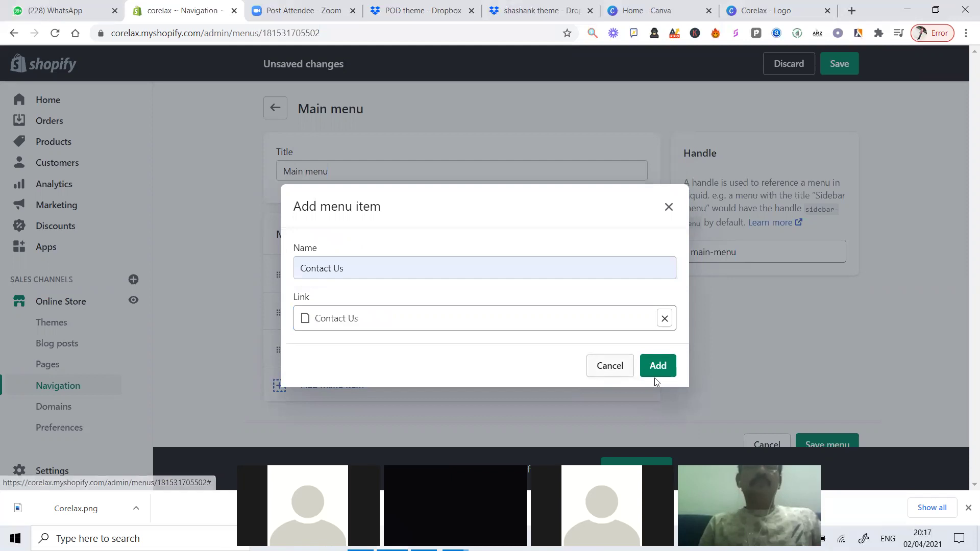
{"action": "left_click", "coordinate": [656, 366]}
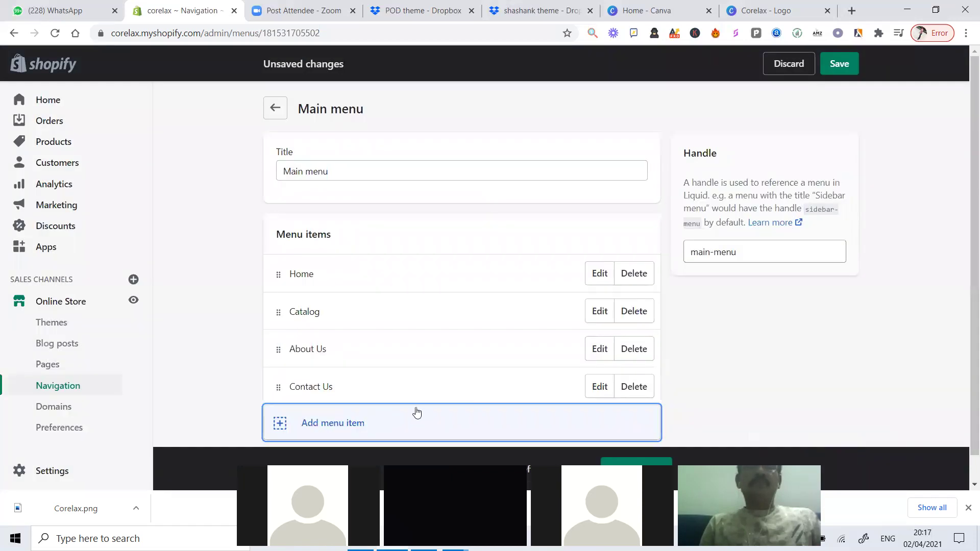
Step: Add an item named "FAQ's" to the Main menu and link it to a store page
{"action": "left_click", "coordinate": [335, 423]}
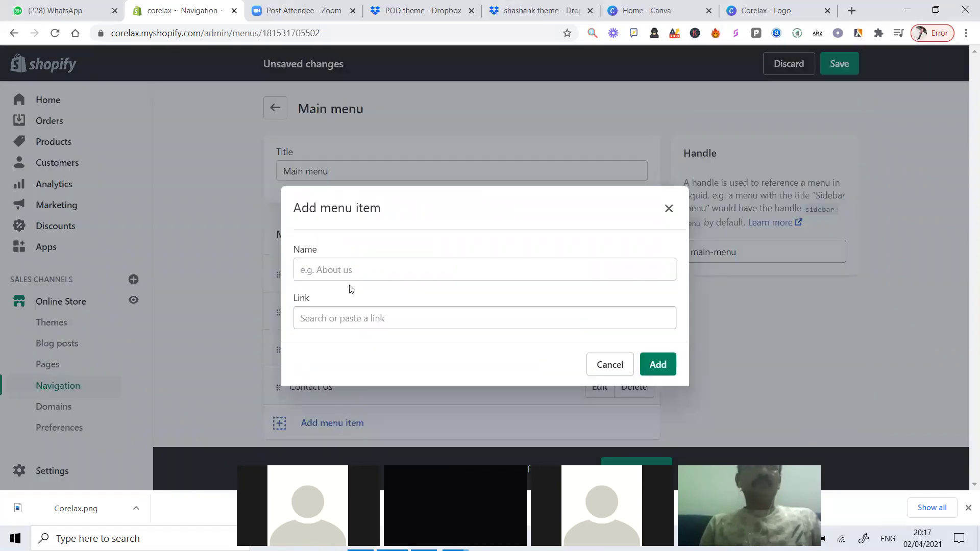
{"action": "left_click", "coordinate": [353, 269]}
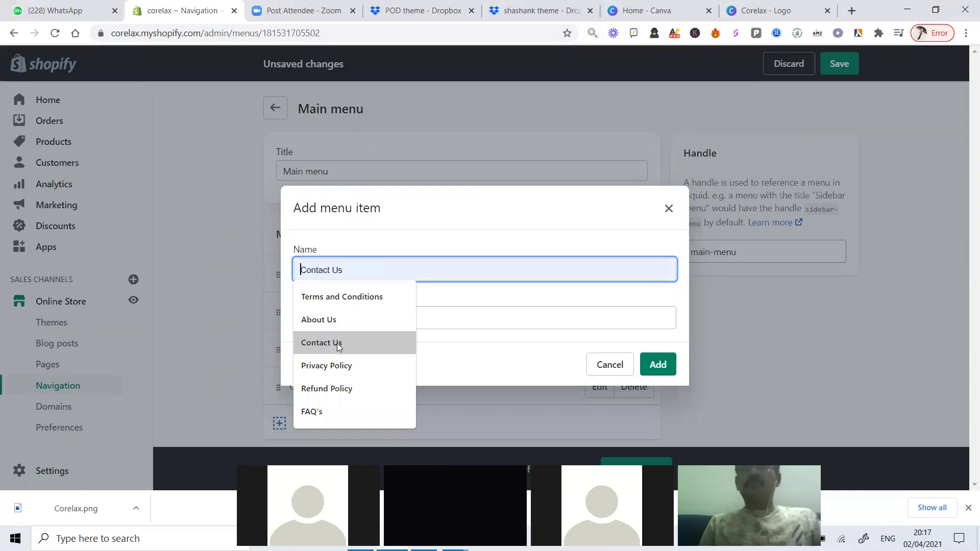
{"action": "left_click", "coordinate": [335, 410]}
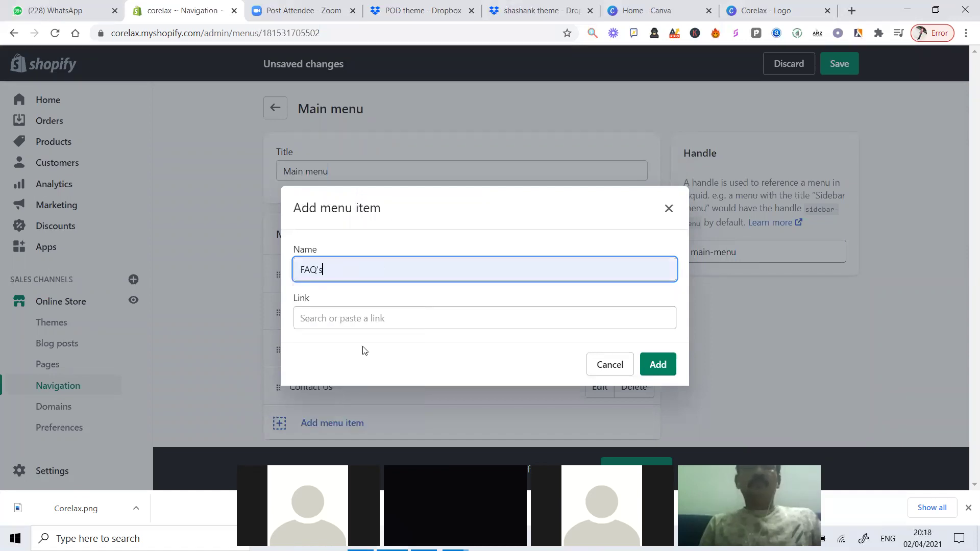
{"action": "left_click", "coordinate": [377, 317]}
{"action": "left_click", "coordinate": [376, 210]}
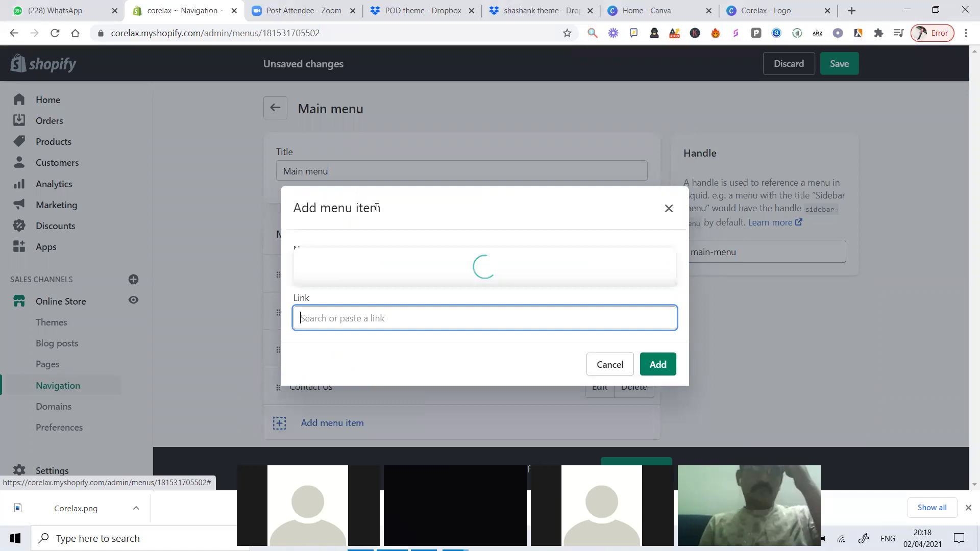
{"action": "left_click", "coordinate": [354, 205]}
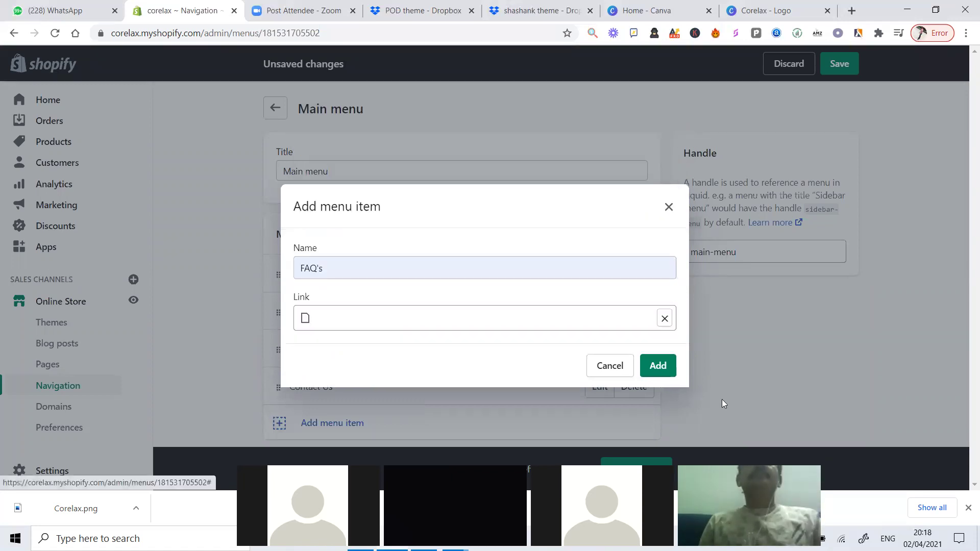
{"action": "left_click", "coordinate": [670, 370]}
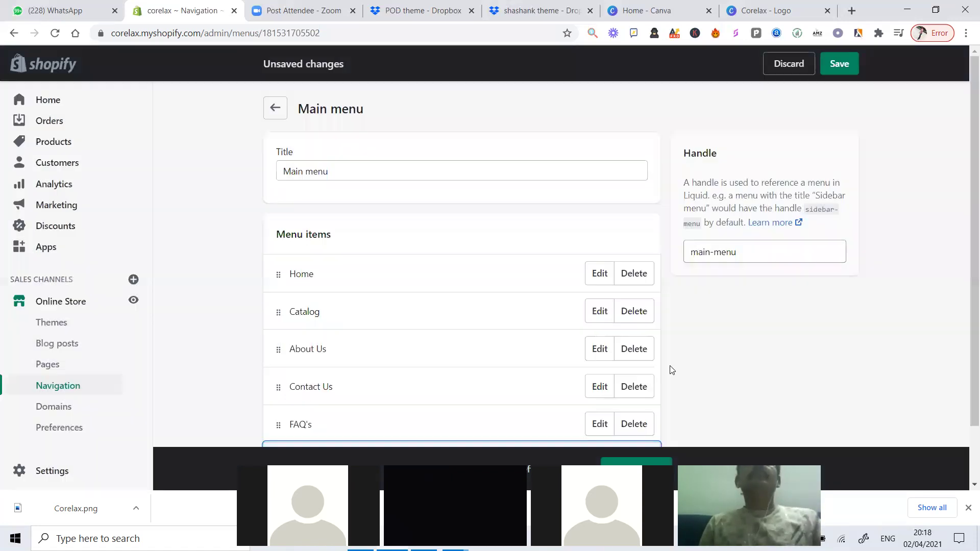
Step: Save the Main menu with its newly added page links
{"action": "left_click", "coordinate": [839, 62]}
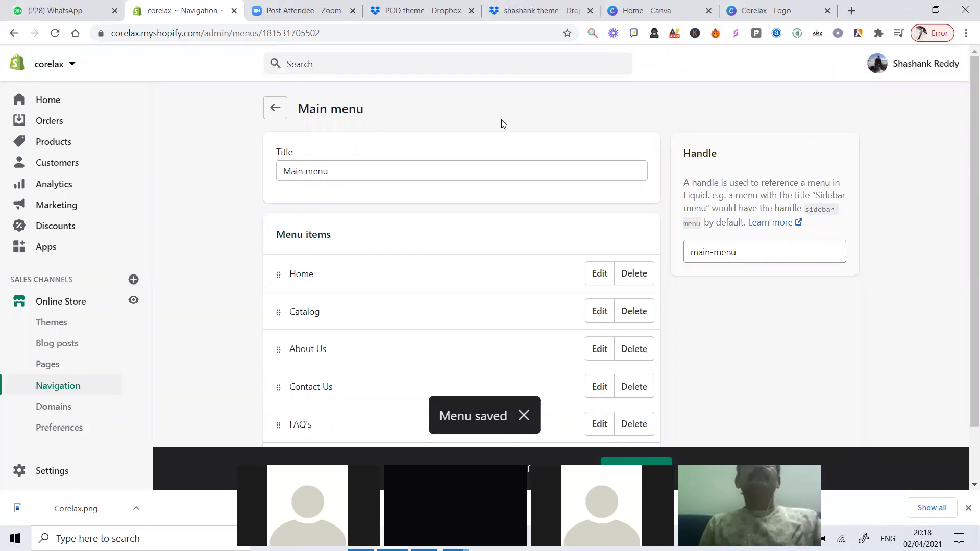
{"action": "scroll", "coordinate": [503, 123], "scroll_direction": "down", "scroll_amount": 2}
{"action": "scroll", "coordinate": [294, 234], "scroll_direction": "up", "scroll_amount": 1}
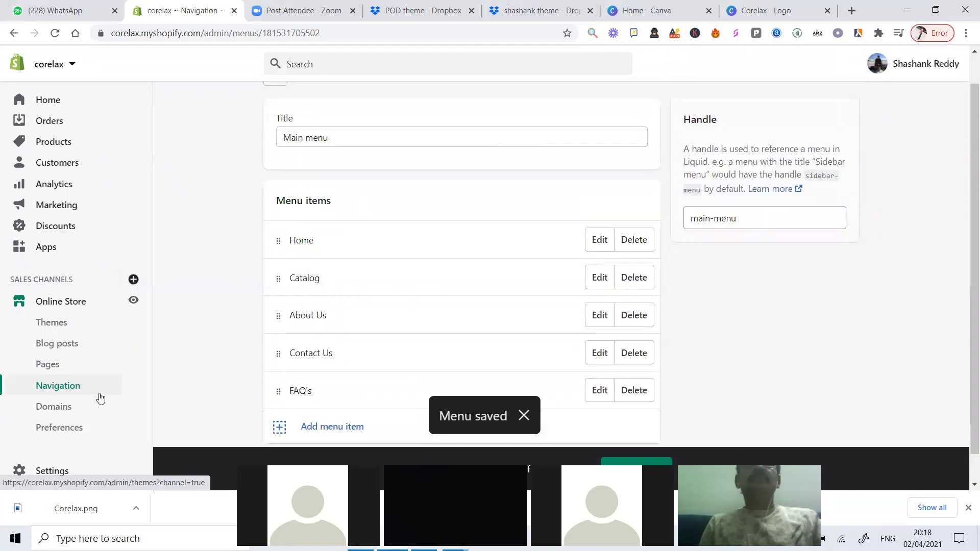
Step: Open the store's Footer menu and add a "Privacy Policy" item linked to the Privacy Policy page
{"action": "left_click", "coordinate": [82, 390]}
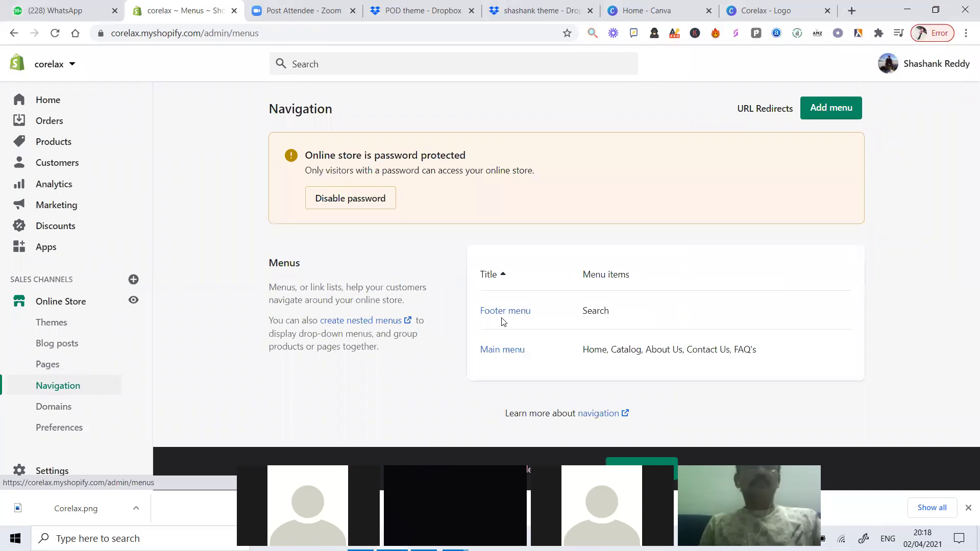
{"action": "left_click", "coordinate": [515, 311]}
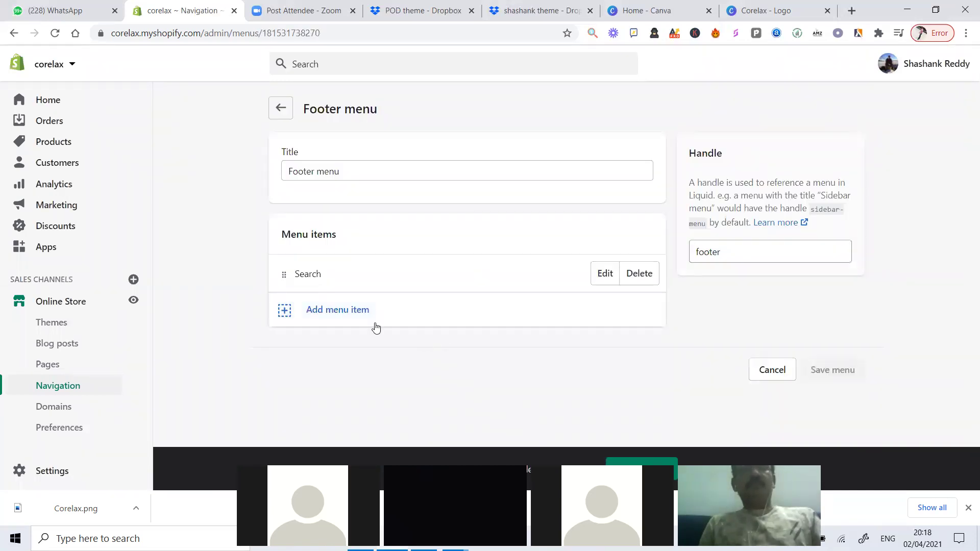
{"action": "left_click", "coordinate": [376, 324]}
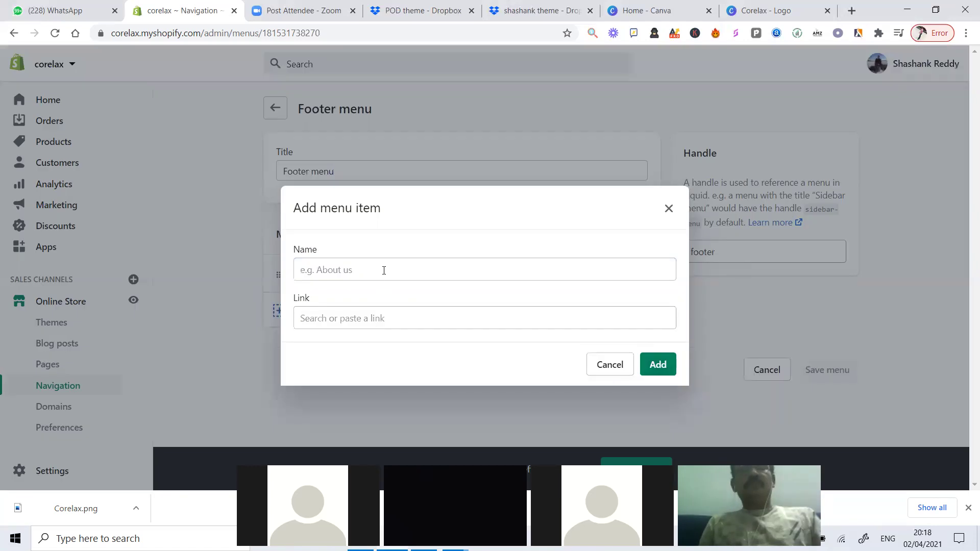
{"action": "left_click", "coordinate": [336, 270]}
{"action": "left_click", "coordinate": [337, 391]}
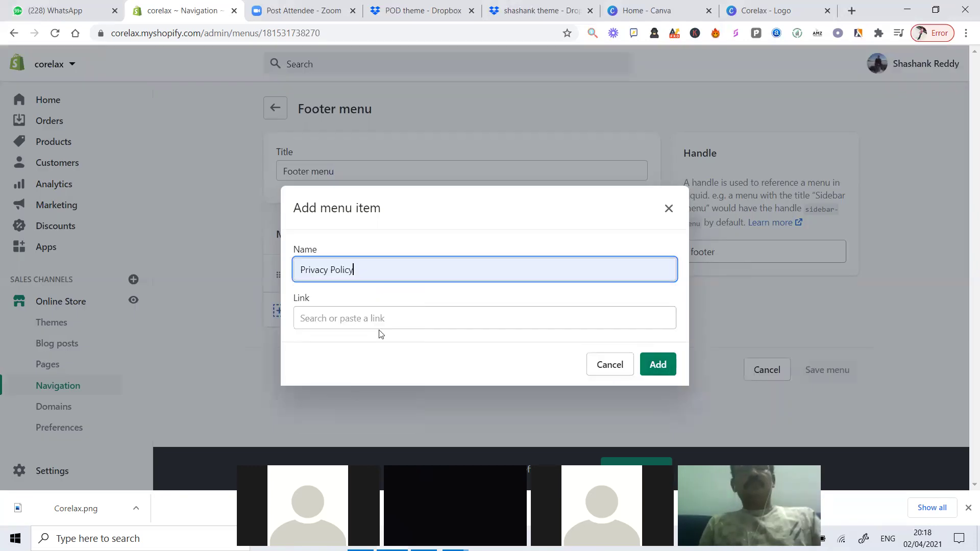
{"action": "left_click", "coordinate": [386, 319]}
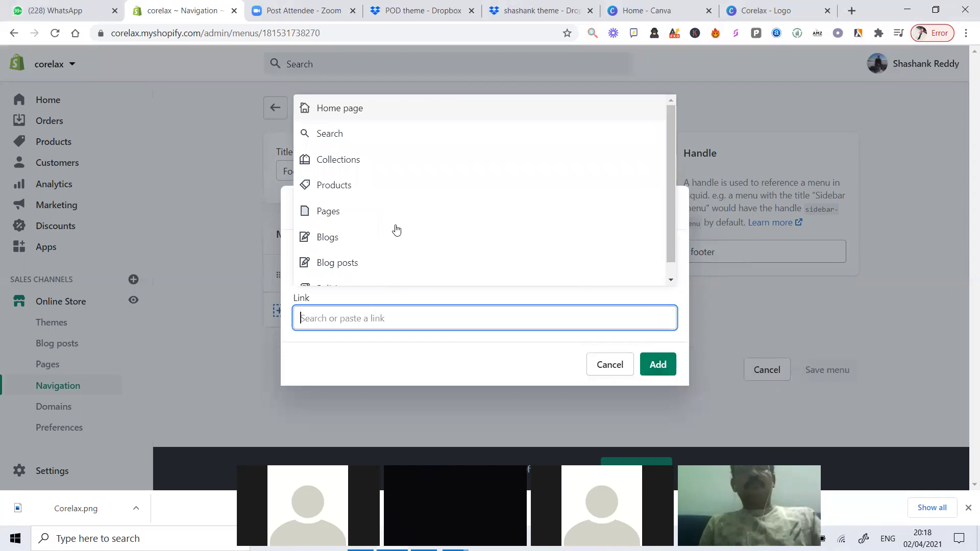
{"action": "left_click", "coordinate": [399, 224]}
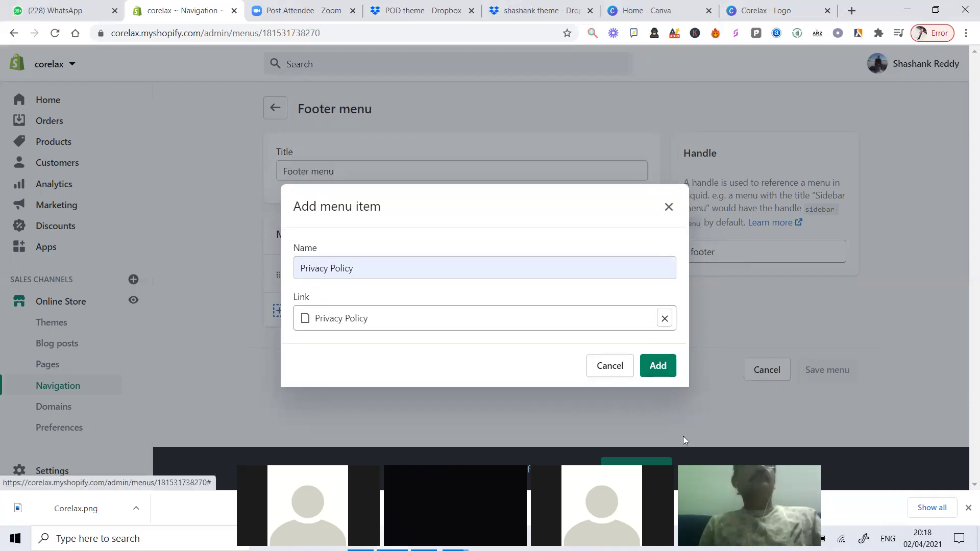
{"action": "left_click", "coordinate": [655, 377]}
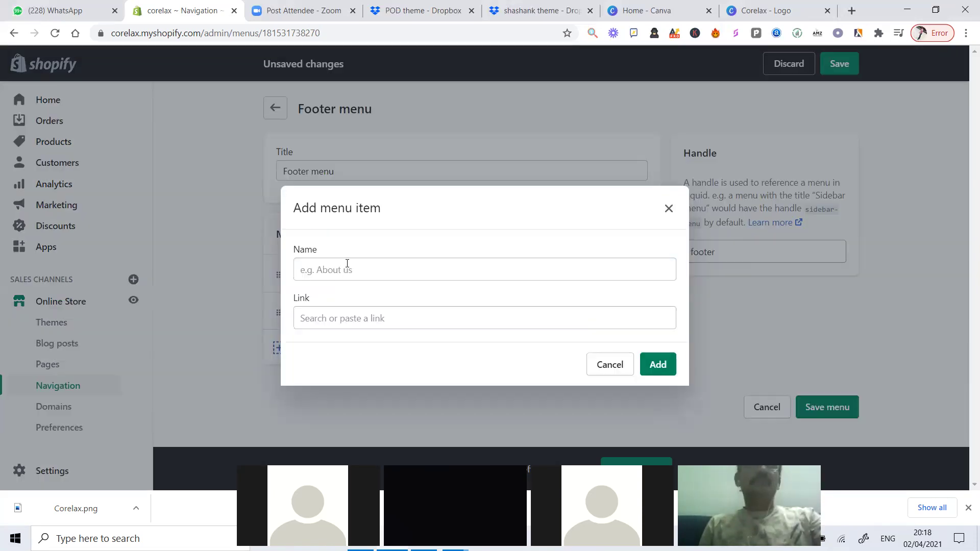
Step: Add a "Refund Policy" item to the Footer menu, linked to the Refund Policy page
{"action": "left_click", "coordinate": [347, 263]}
{"action": "left_click", "coordinate": [322, 421]}
{"action": "left_click", "coordinate": [376, 318]}
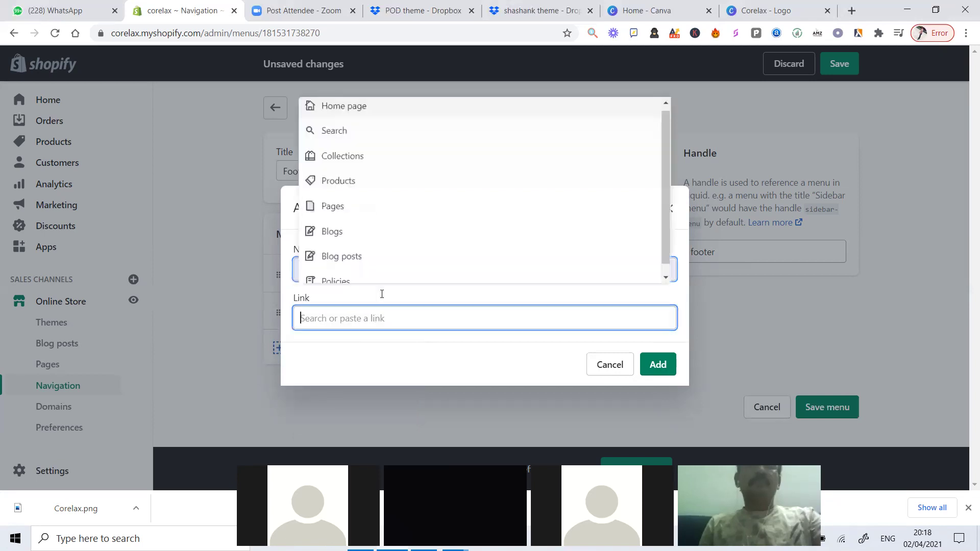
{"action": "left_click", "coordinate": [375, 211]}
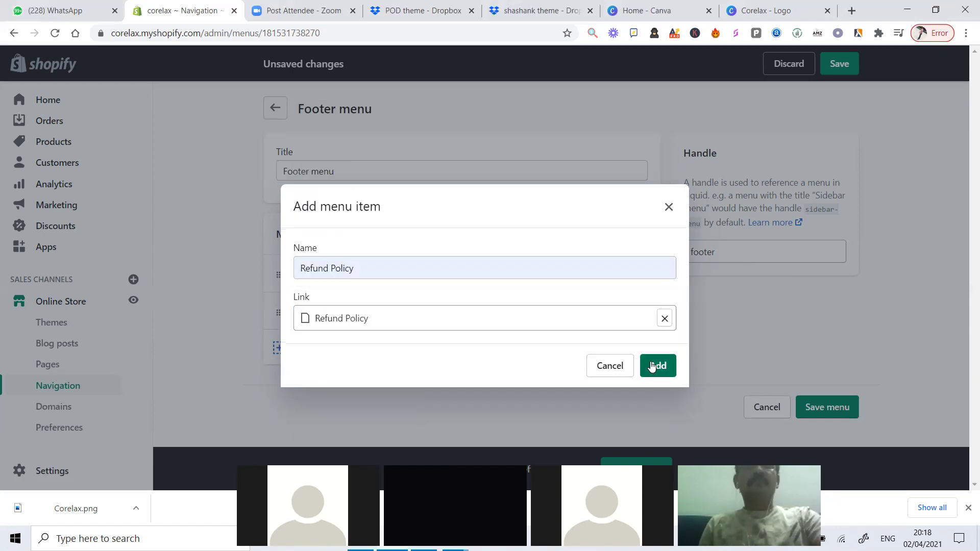
{"action": "left_click", "coordinate": [653, 364]}
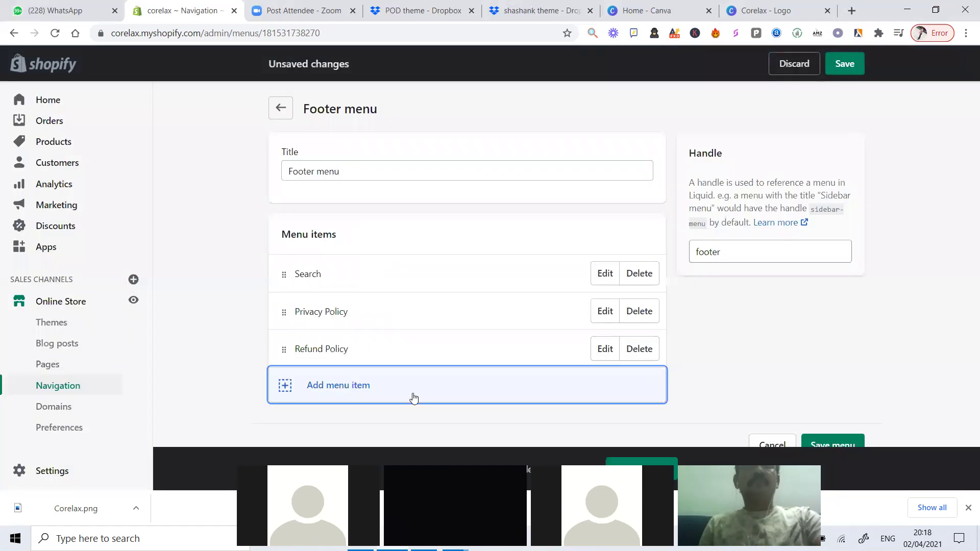
Step: Add a "Terms and Conditions" item to the Footer menu, linked to the Terms & Conditions page
{"action": "left_click", "coordinate": [356, 395]}
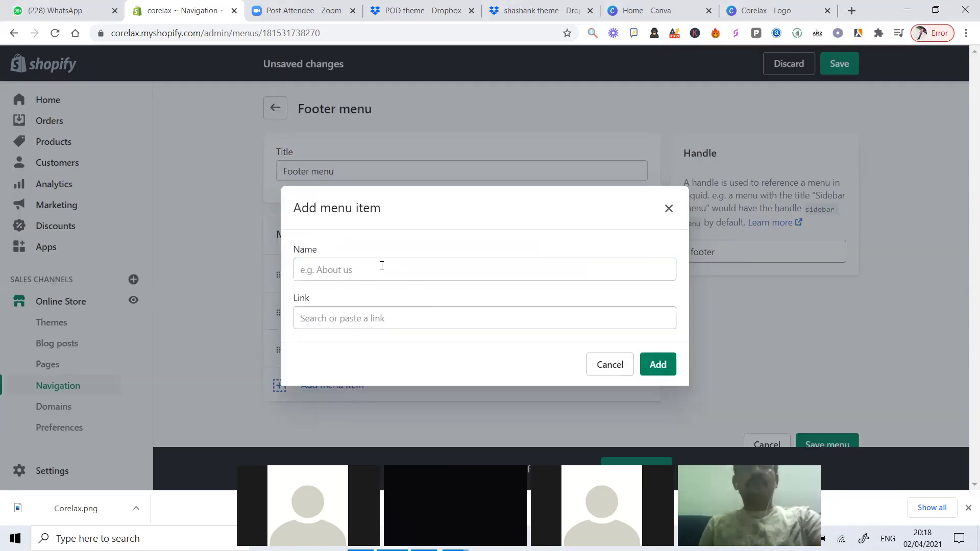
{"action": "left_click", "coordinate": [382, 265]}
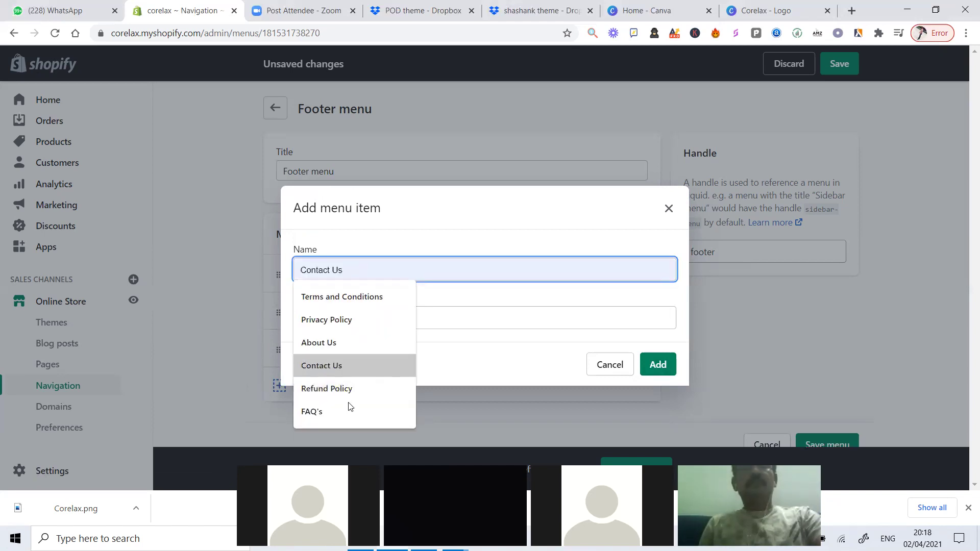
{"action": "left_click", "coordinate": [369, 301]}
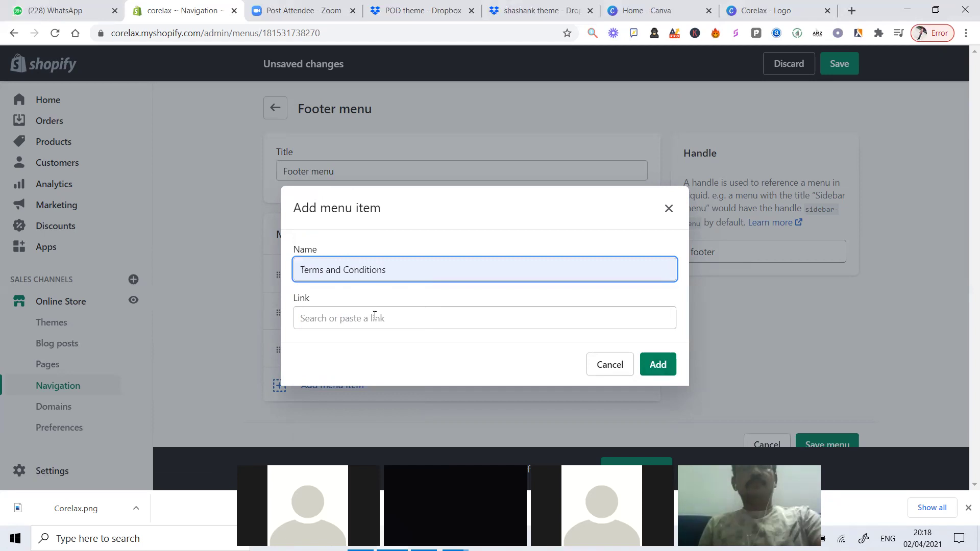
{"action": "left_click", "coordinate": [374, 316]}
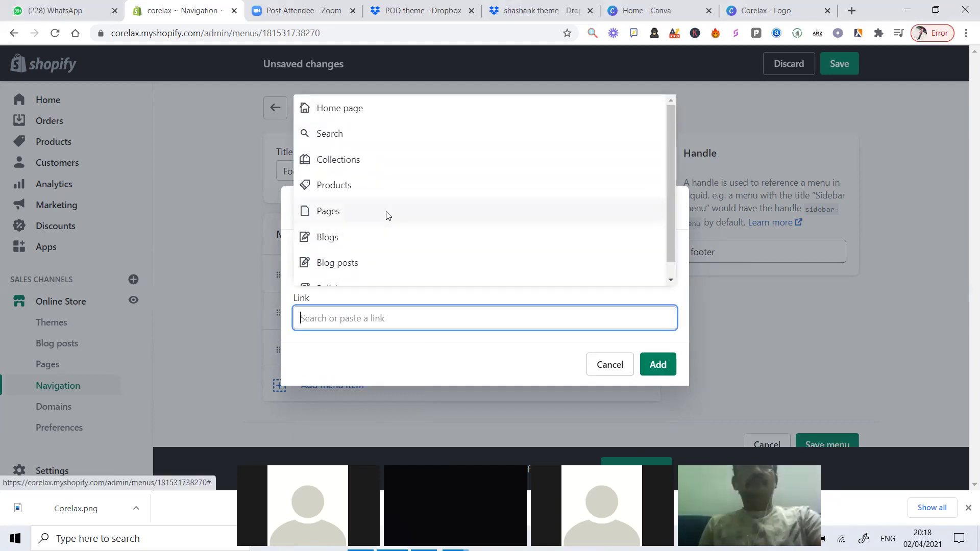
{"action": "left_click", "coordinate": [382, 210]}
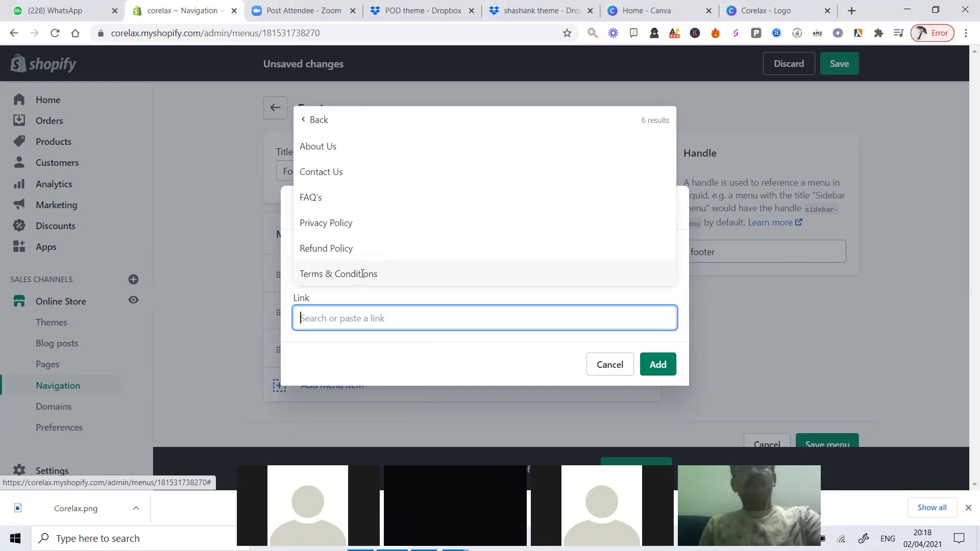
{"action": "left_click", "coordinate": [664, 371]}
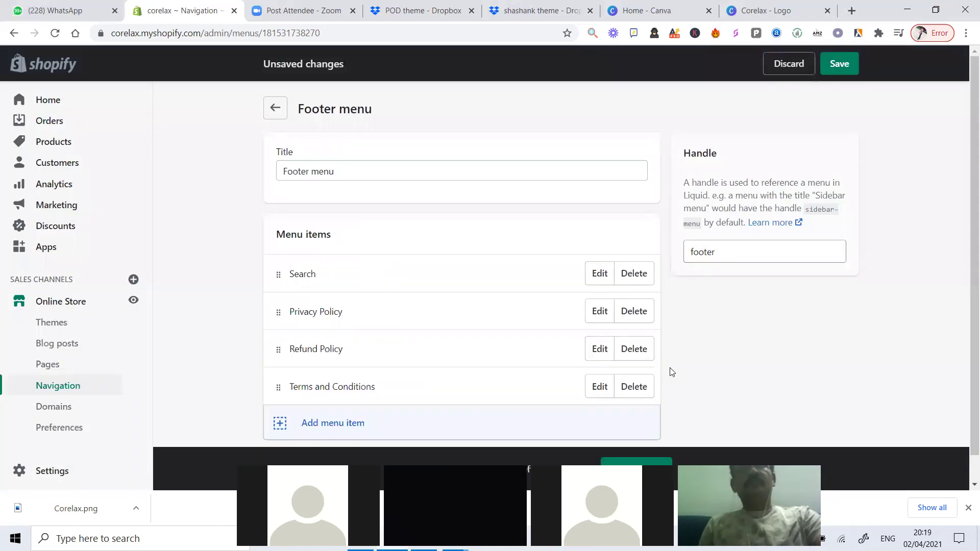
Step: Save the Footer menu and view the online store's home page to check the menus
{"action": "left_click", "coordinate": [840, 64]}
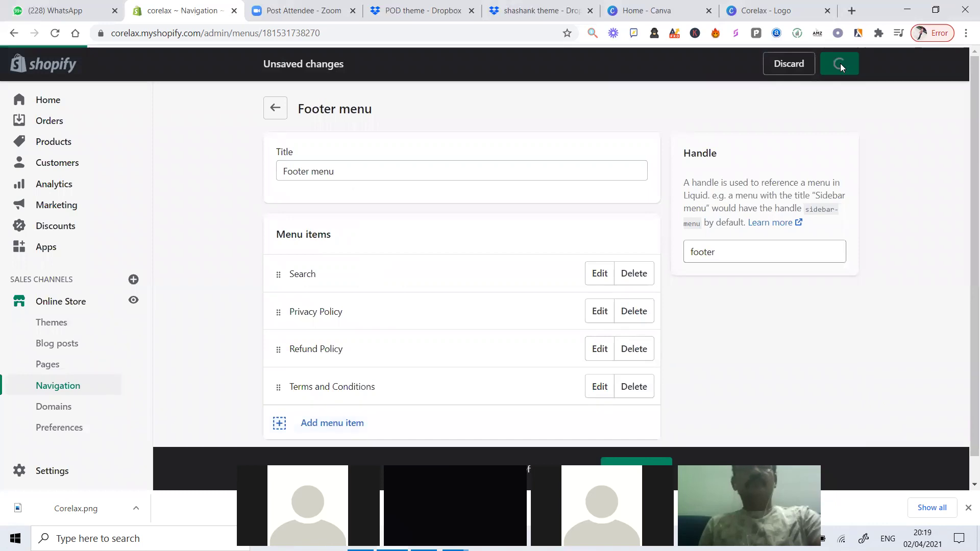
{"action": "left_click", "coordinate": [134, 304]}
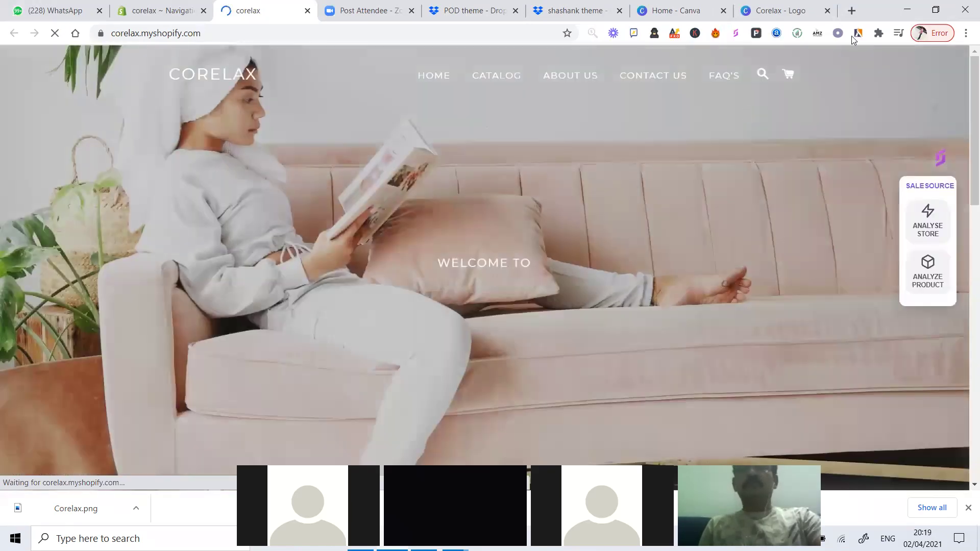
{"action": "scroll", "coordinate": [708, 171], "scroll_direction": "down", "scroll_amount": 15}
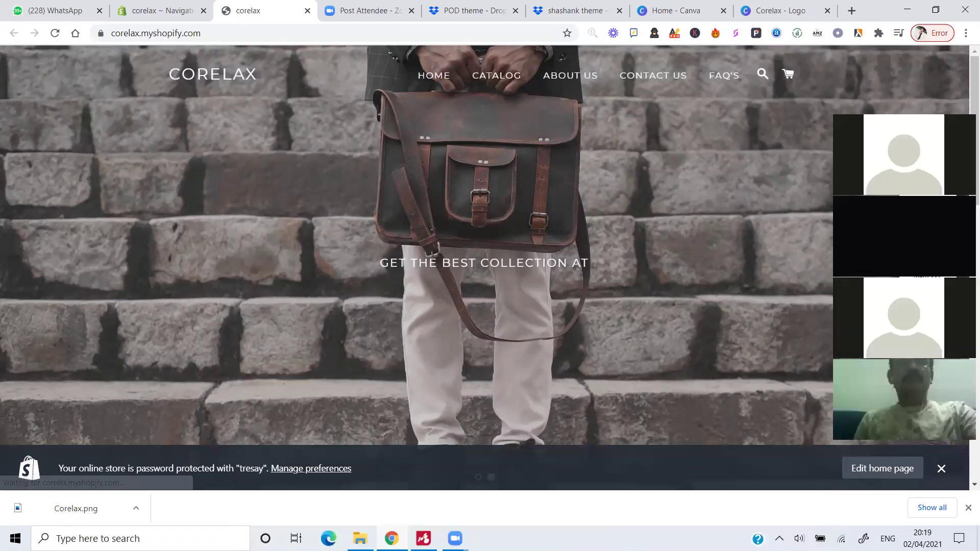
Step: Switch to Mindomo and create a new mind map without saving the changes to the open one
{"action": "key", "text": "alt+Tab"}
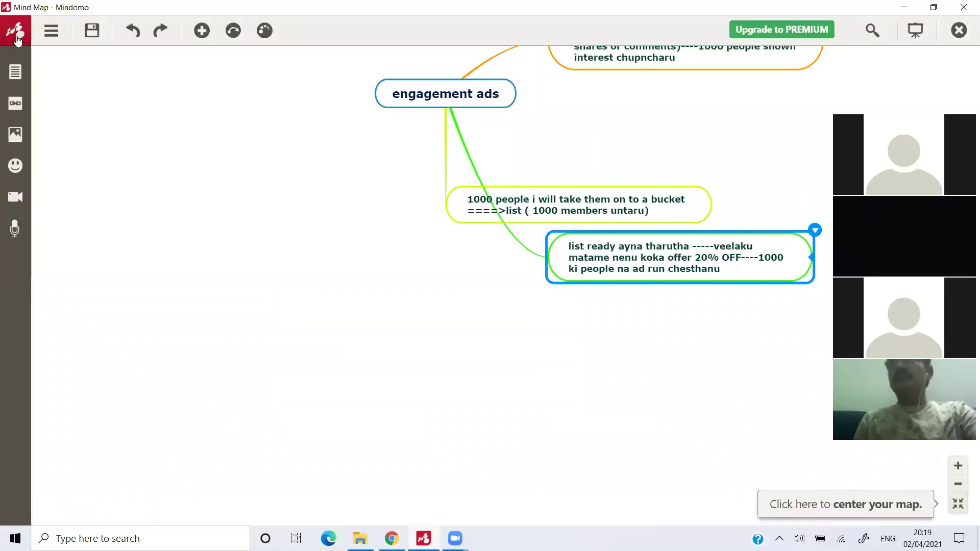
{"action": "key", "text": "ctrl+n"}
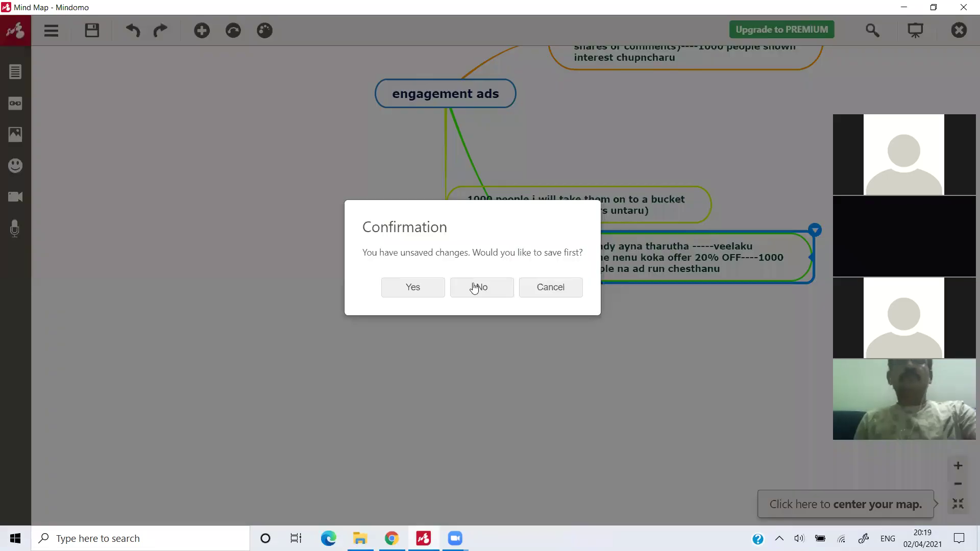
{"action": "left_click", "coordinate": [479, 287]}
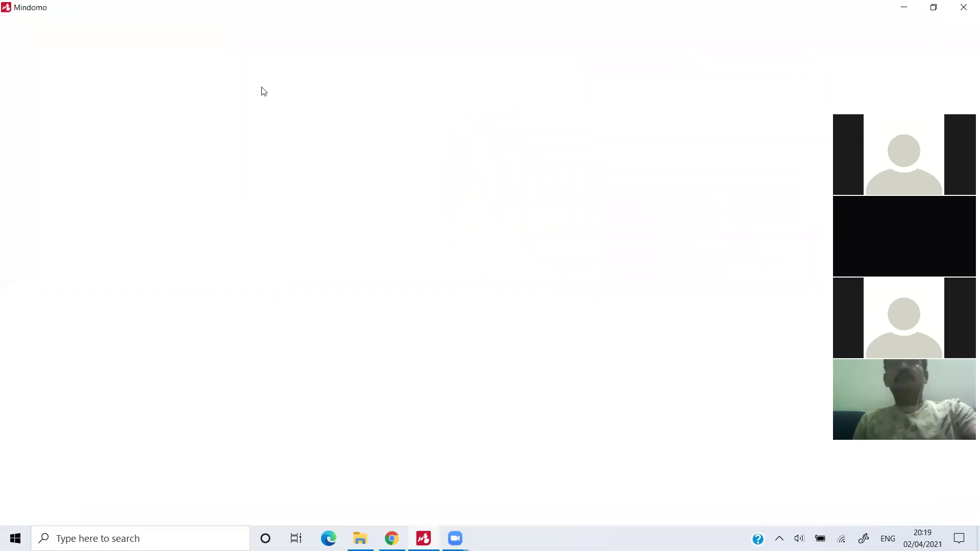
{"action": "left_click", "coordinate": [271, 121]}
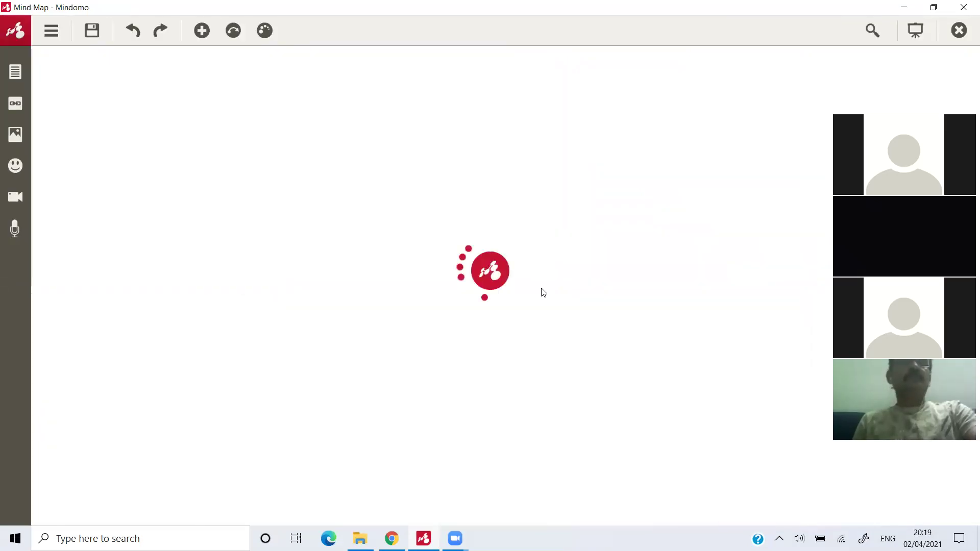
Step: Rename the central topic of the mind map as "POD store"
{"action": "double_click", "coordinate": [503, 282]}
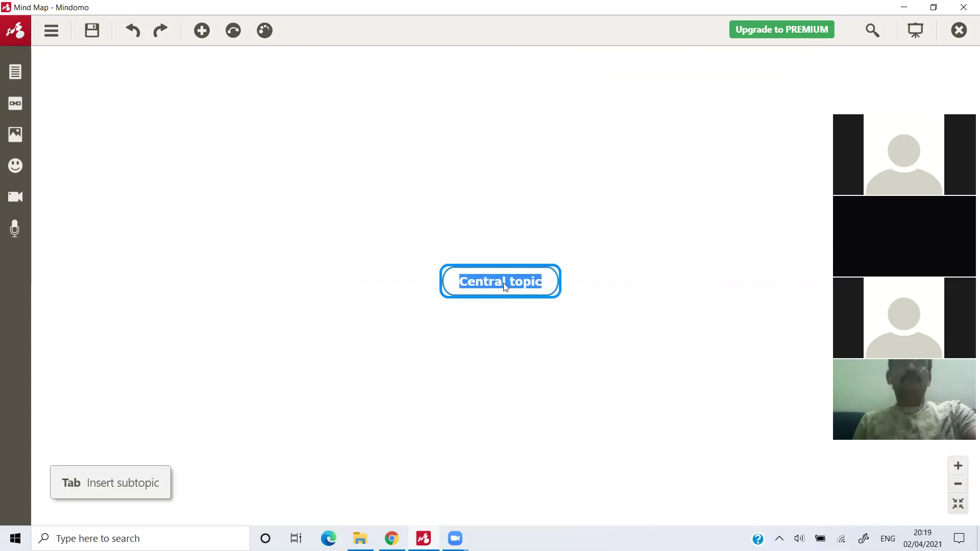
{"action": "type", "text": "POD s"}
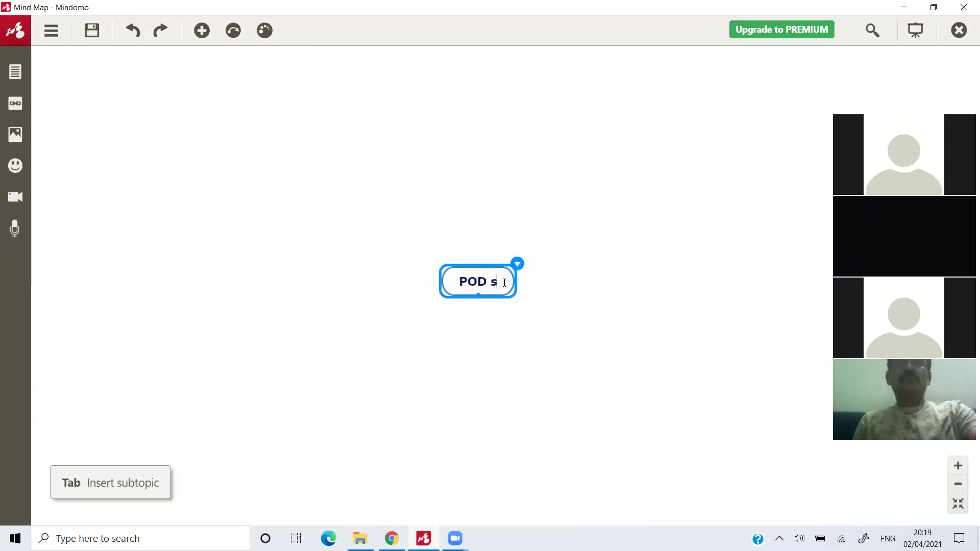
{"action": "type", "text": "tore"}
Step: Add a main topic named "Cat Lovers" to the POD store topic, plus a second main topic with its default name
{"action": "key", "text": "Tab"}
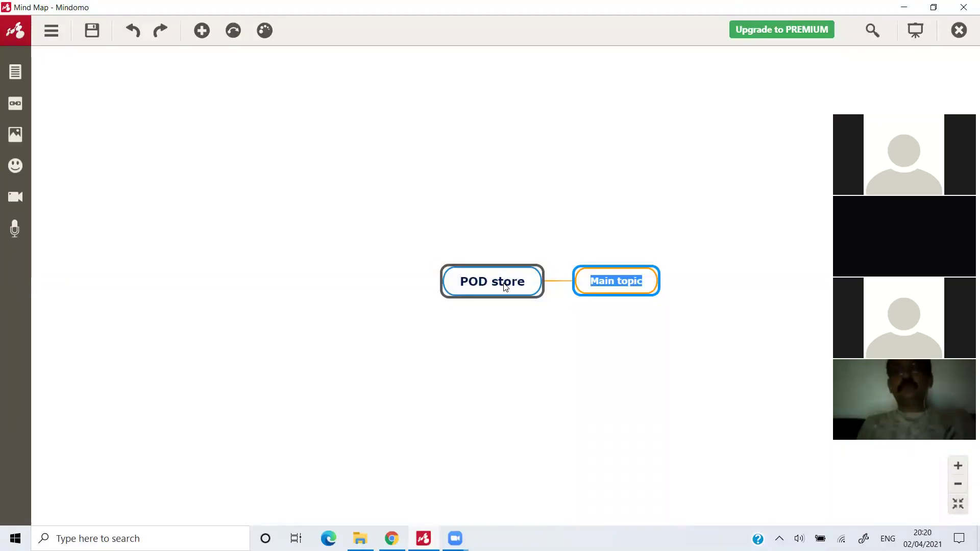
{"action": "type", "text": "Cat LOve"}
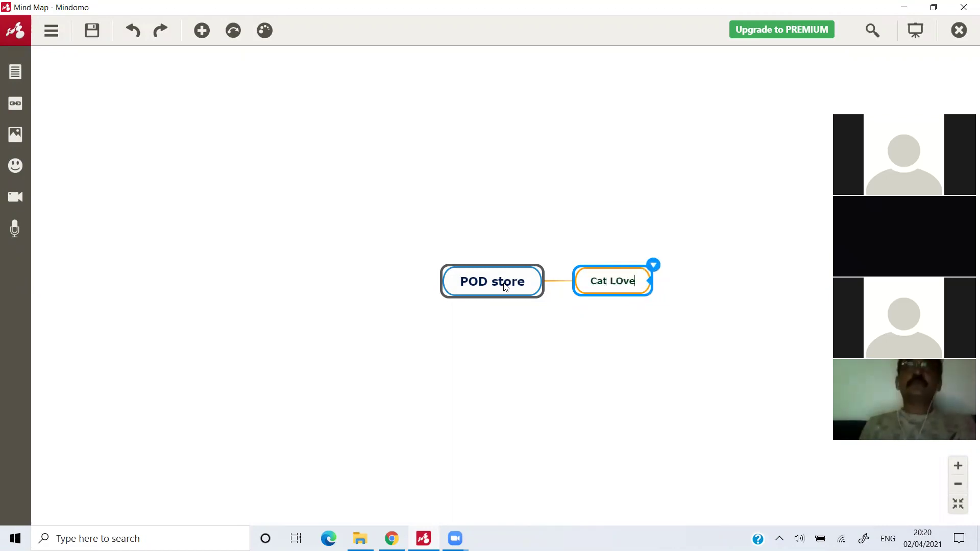
{"action": "key", "text": "BackSpace"}
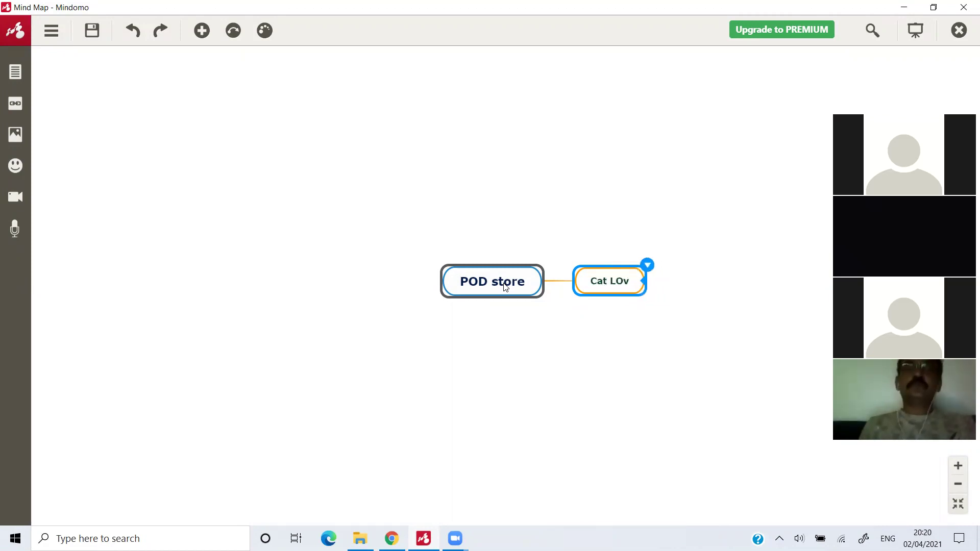
{"action": "key", "text": "BackSpace"}
{"action": "key", "text": "BackSpace"}
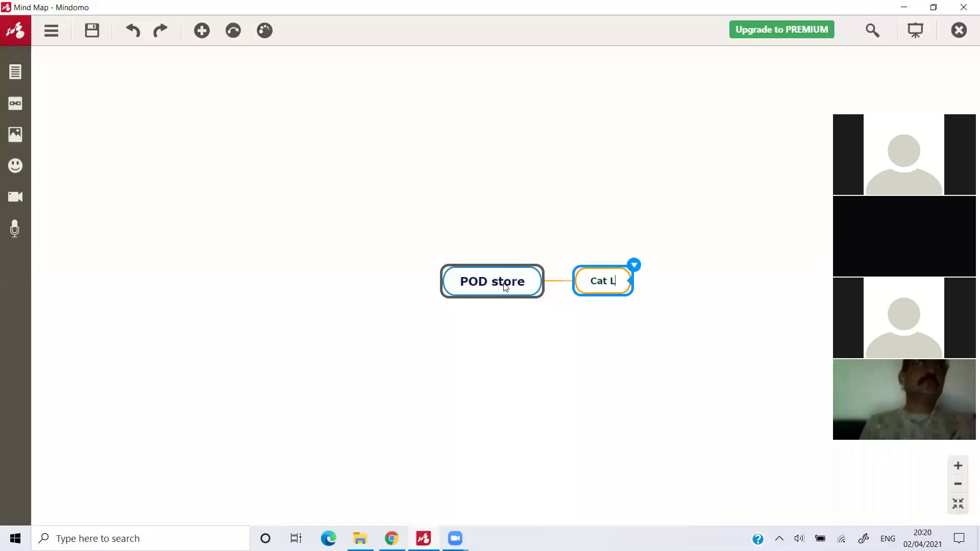
{"action": "type", "text": "overs"}
{"action": "key", "text": "Return"}
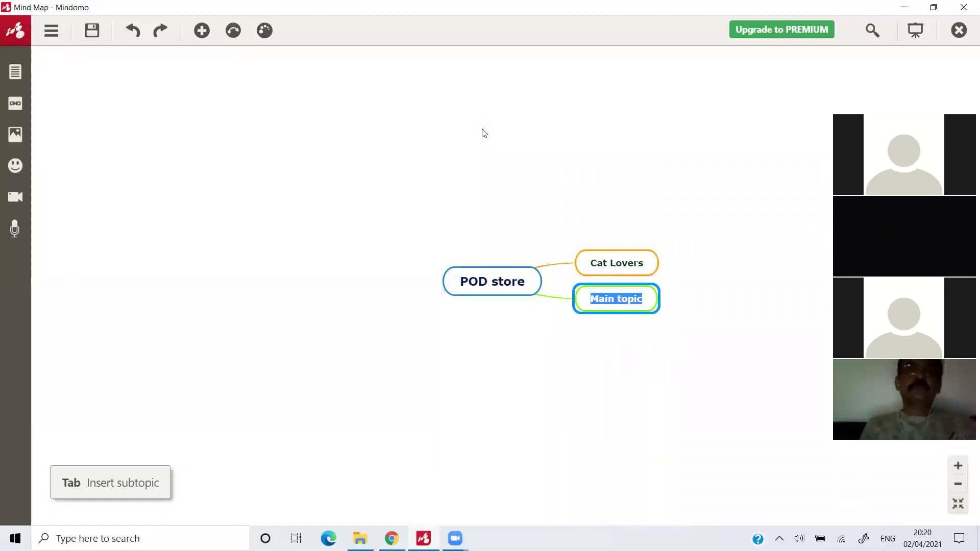
{"action": "key", "text": "Escape"}
Step: Rename the "Cat Lovers" topic as "Pet Lovers"
{"action": "left_click", "coordinate": [627, 262]}
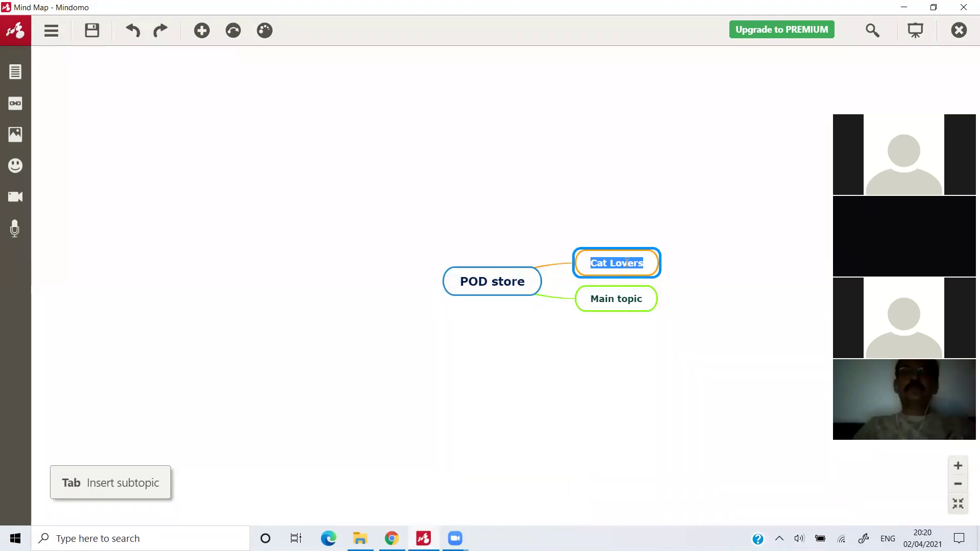
{"action": "type", "text": "Pet CO"}
{"action": "key", "text": "BackSpace"}
{"action": "key", "text": "BackSpace"}
{"action": "type", "text": "L"}
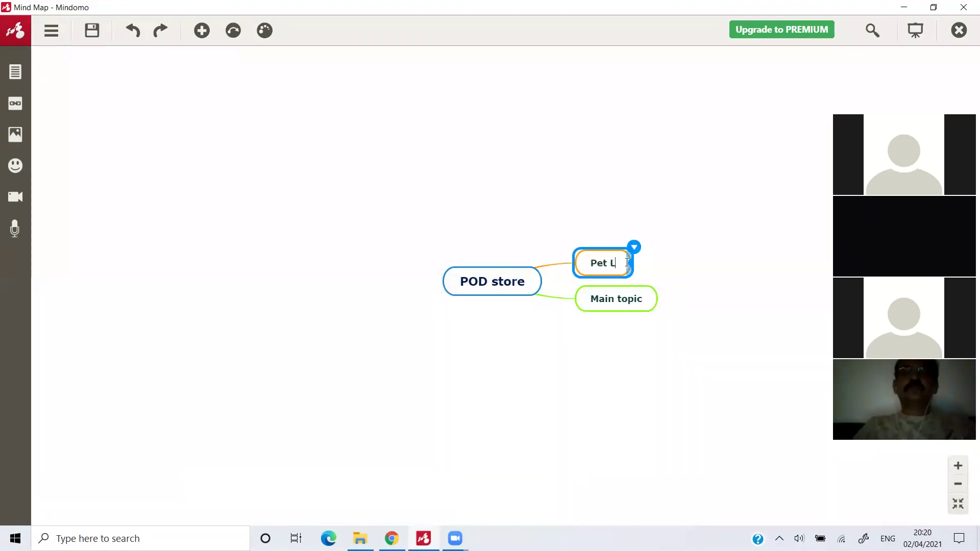
{"action": "type", "text": "overs"}
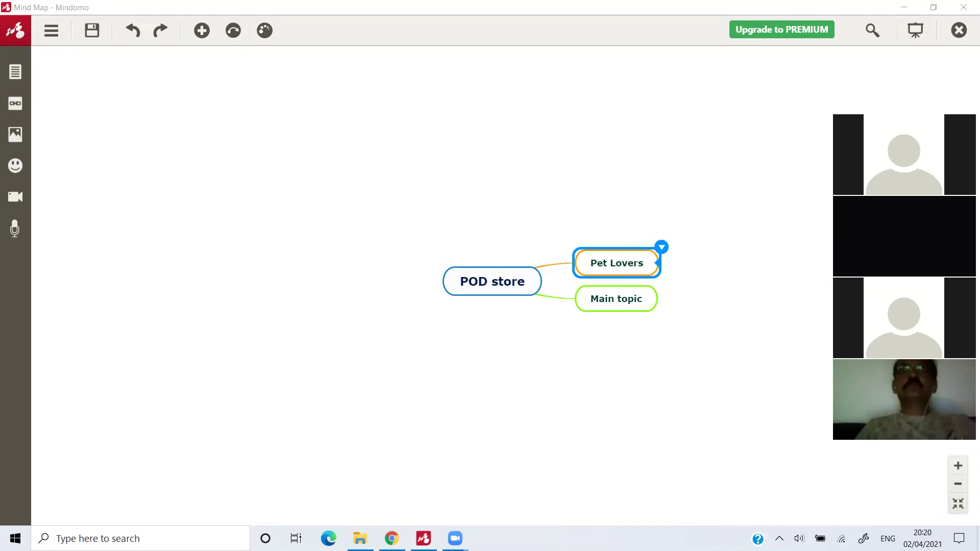
Step: Rename the second main topic of the mind map as "Pride Relations"
{"action": "left_click", "coordinate": [632, 297]}
{"action": "double_click", "coordinate": [632, 297]}
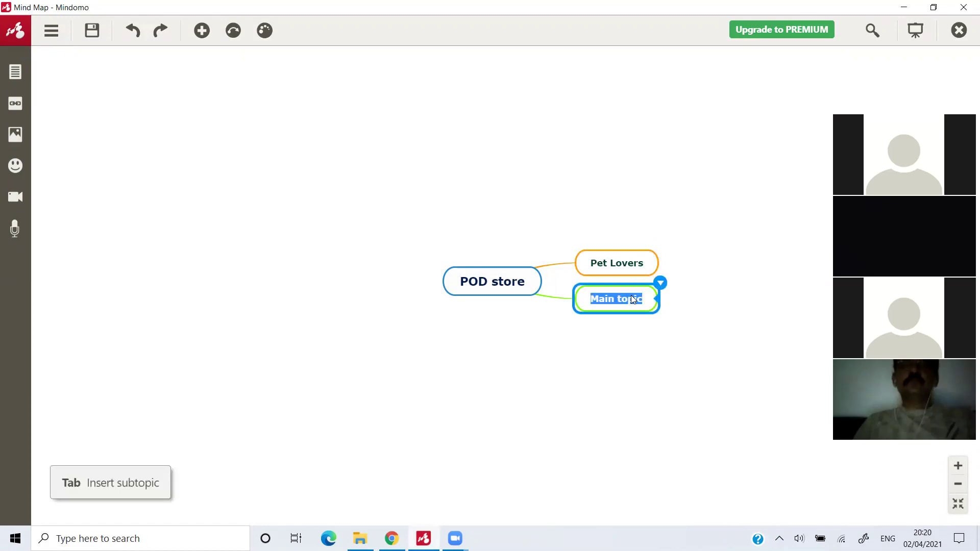
{"action": "type", "text": "Ra"}
{"action": "key", "text": "BackSpace"}
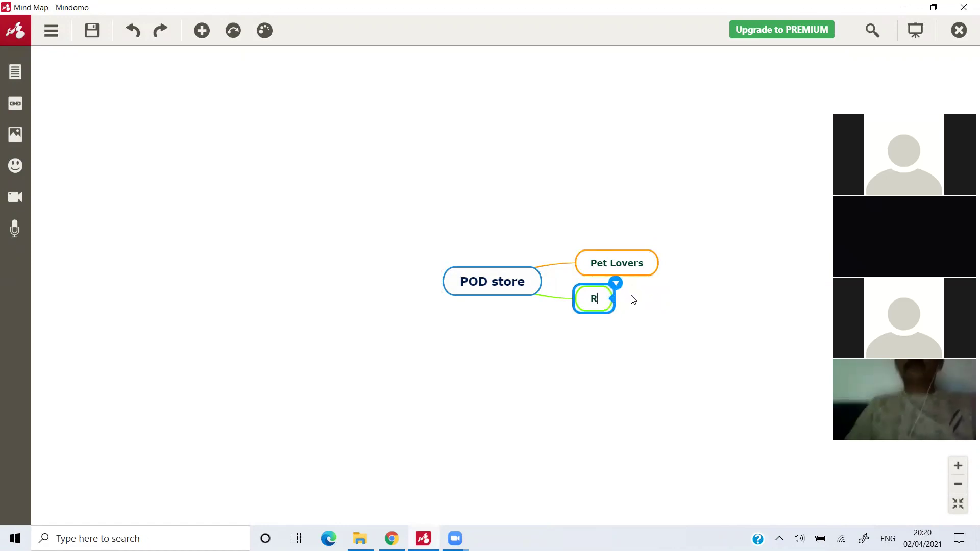
{"action": "key", "text": "BackSpace"}
{"action": "type", "text": "Pro"}
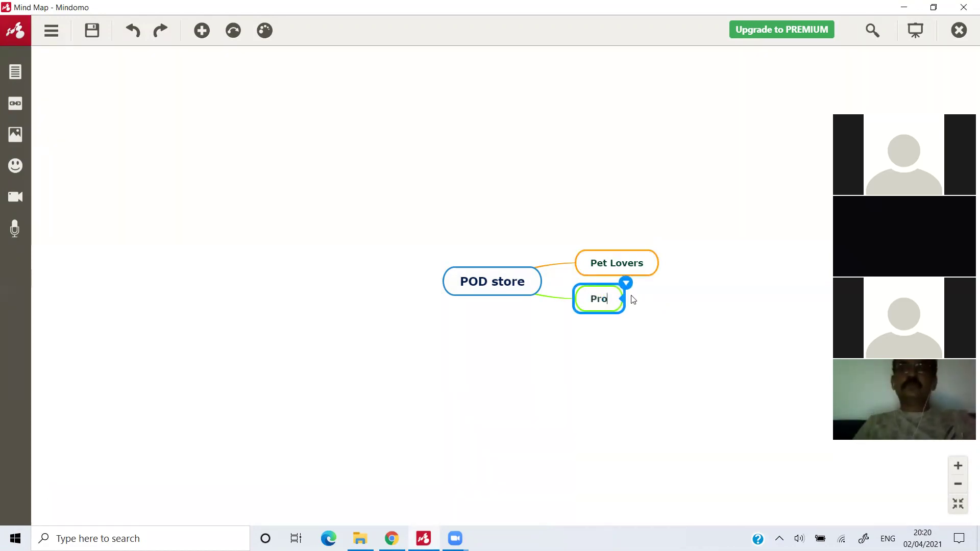
{"action": "key", "text": "BackSpace"}
{"action": "type", "text": "ide Rela"}
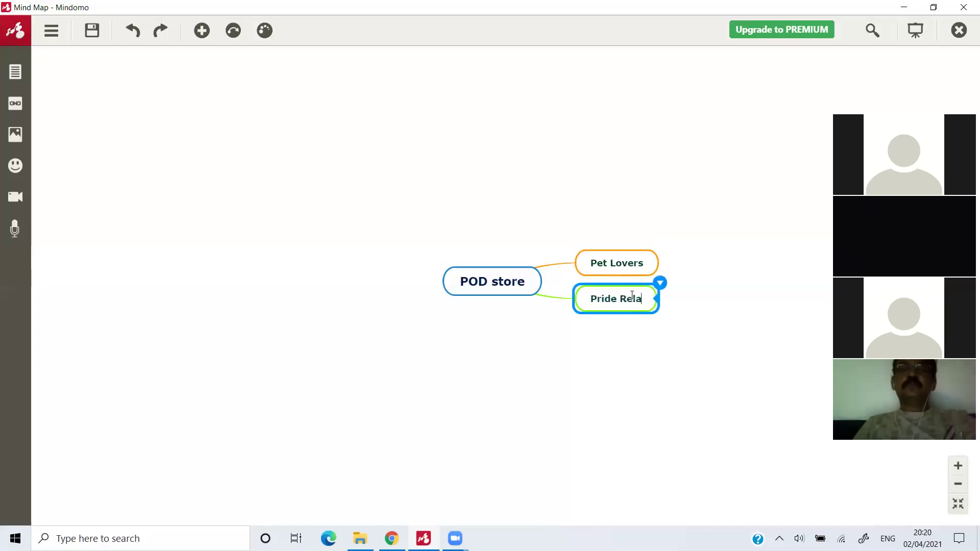
{"action": "type", "text": "tions"}
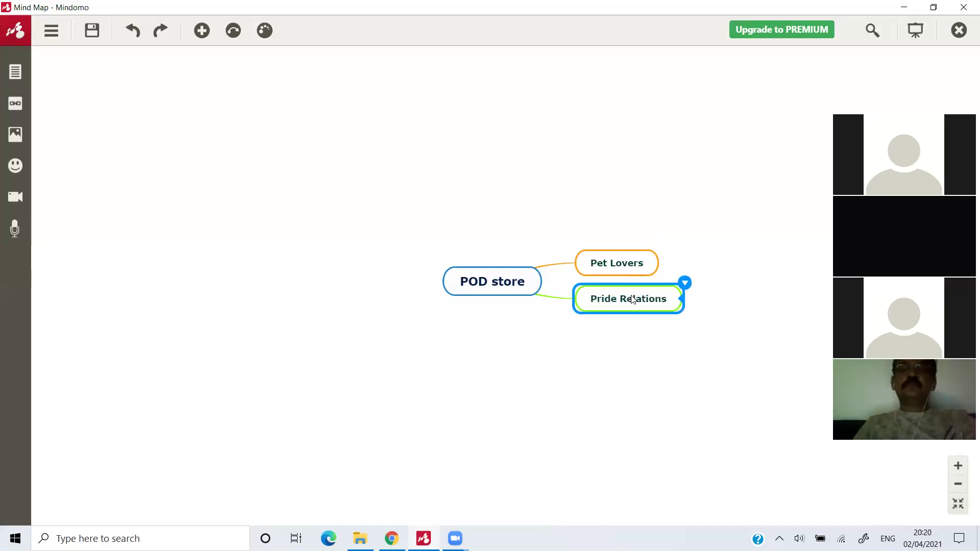
Step: Add a third main topic below "Pride Relations" and name it "Enterprenuer"
{"action": "key", "text": "Return"}
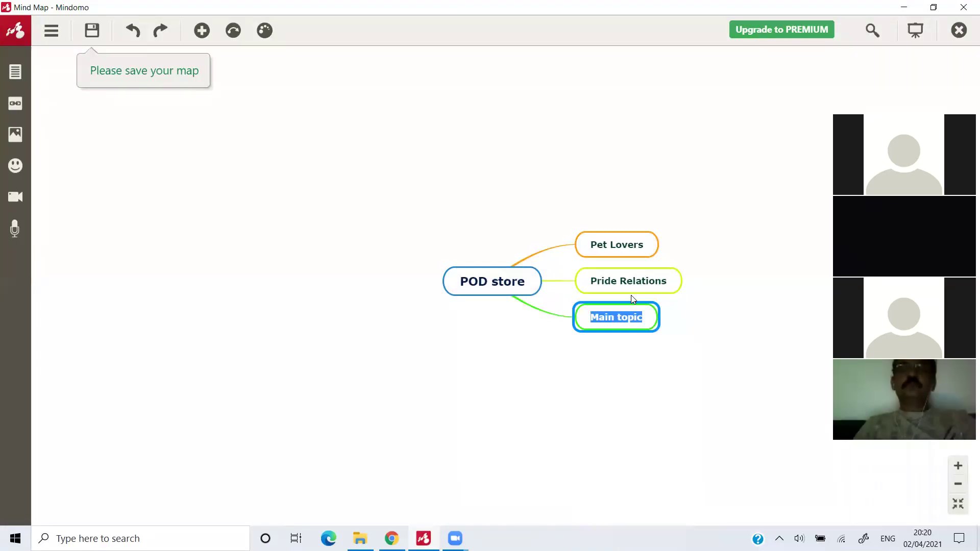
{"action": "type", "text": "Sports"}
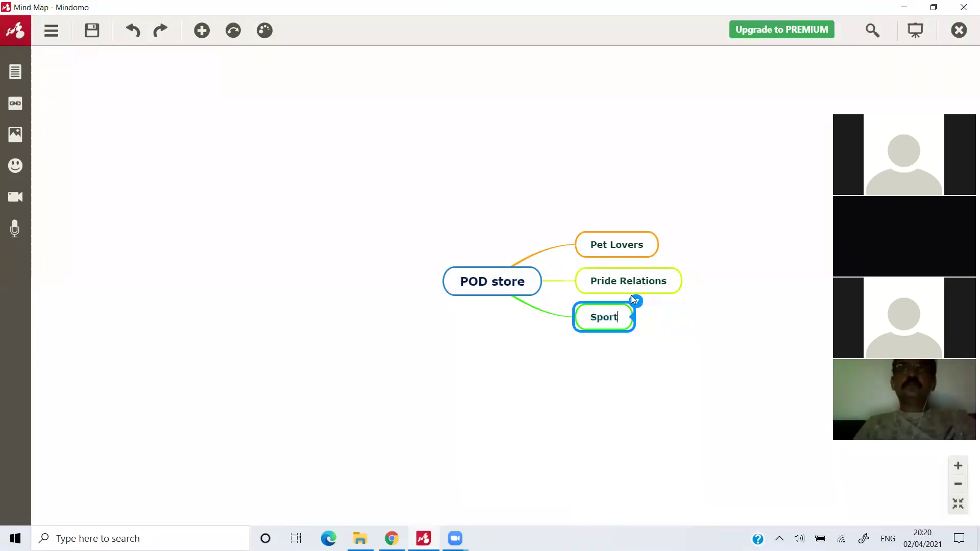
{"action": "key", "text": "BackSpace"}
{"action": "key", "text": "BackSpace"}
{"action": "key", "text": "BackSpace"}
{"action": "key", "text": "BackSpace"}
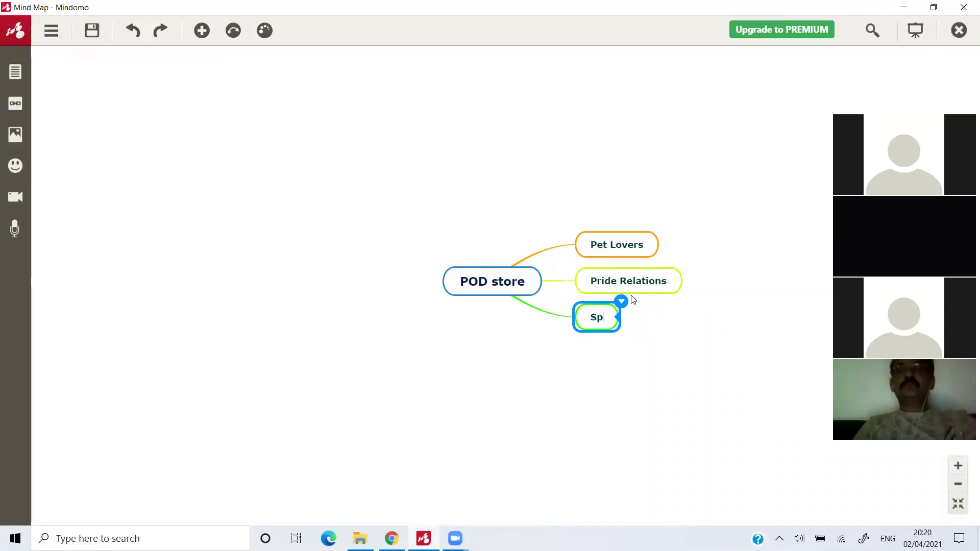
{"action": "key", "text": "BackSpace"}
{"action": "key", "text": "BackSpace"}
{"action": "type", "text": "W"}
{"action": "key", "text": "BackSpace"}
{"action": "type", "text": "E"}
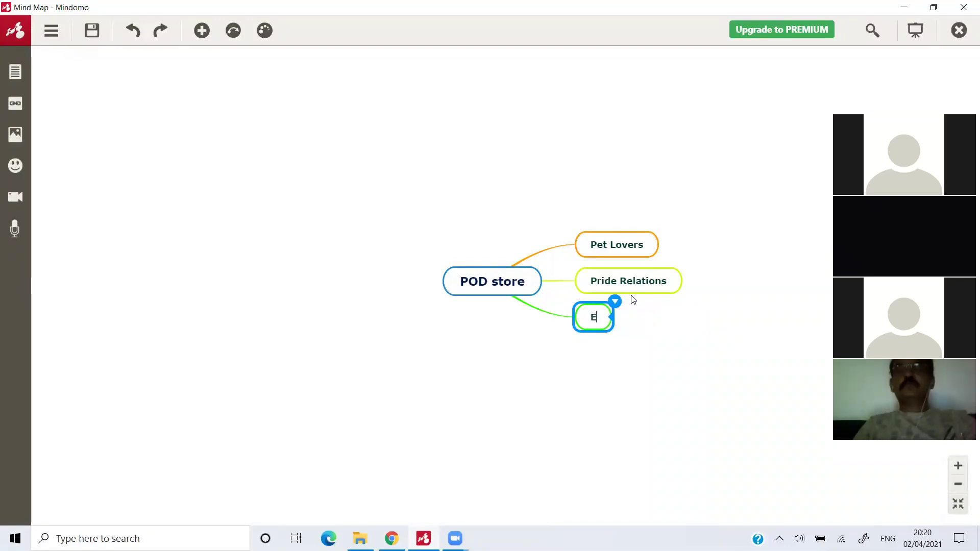
{"action": "type", "text": "nterprenuer"}
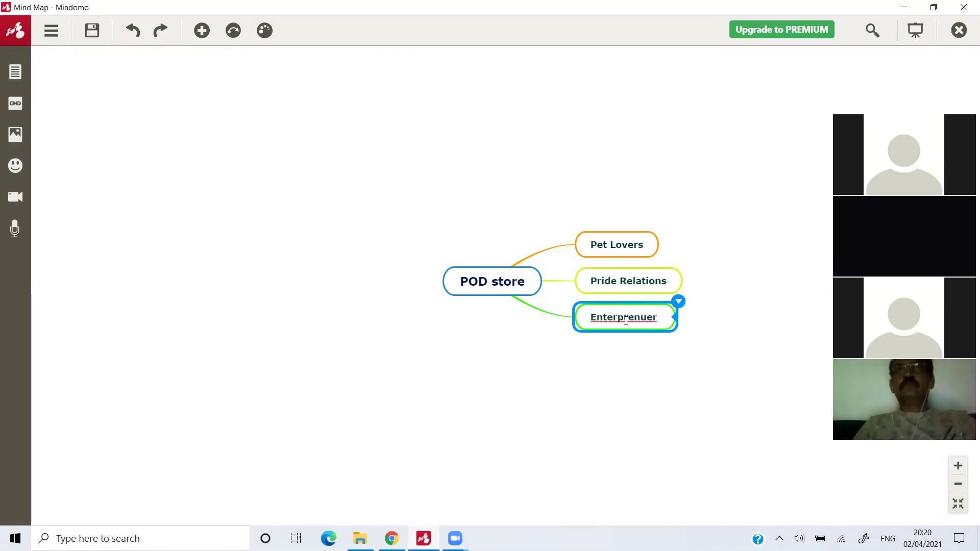
Step: Correct the spelling of the third main topic to "Entrepreneur", leaving no extra text after the word
{"action": "double_click", "coordinate": [626, 320]}
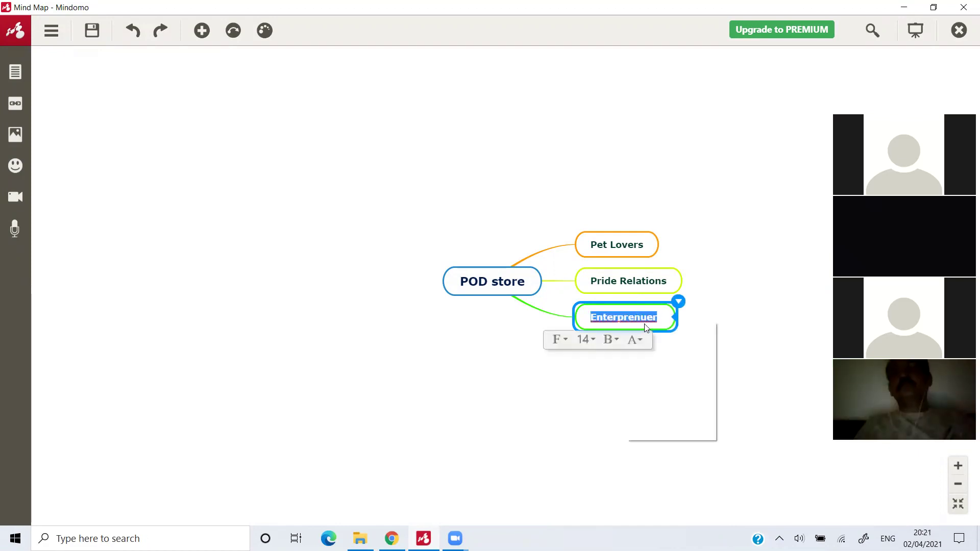
{"action": "right_click", "coordinate": [648, 327]}
{"action": "left_click", "coordinate": [658, 330]}
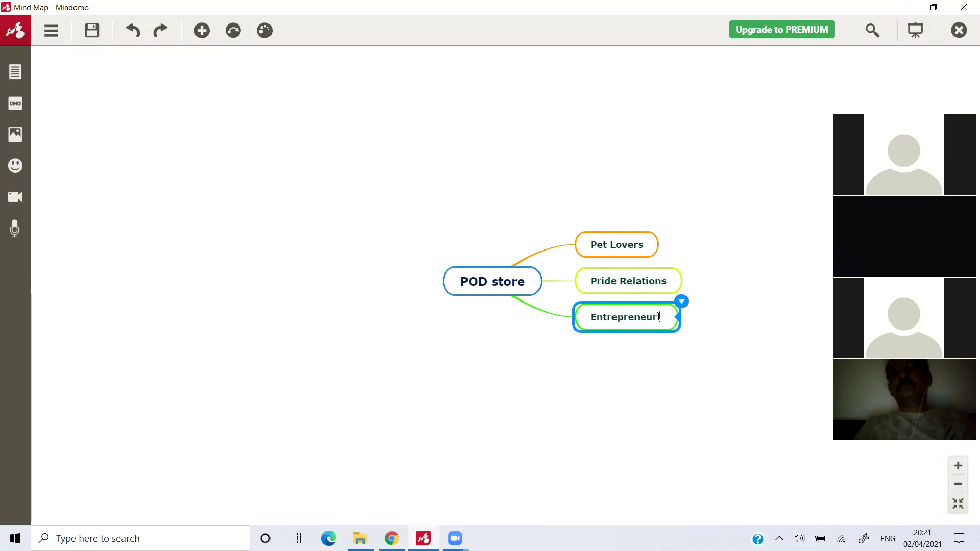
{"action": "type", "text": "Tsh"}
{"action": "key", "text": "BackSpace"}
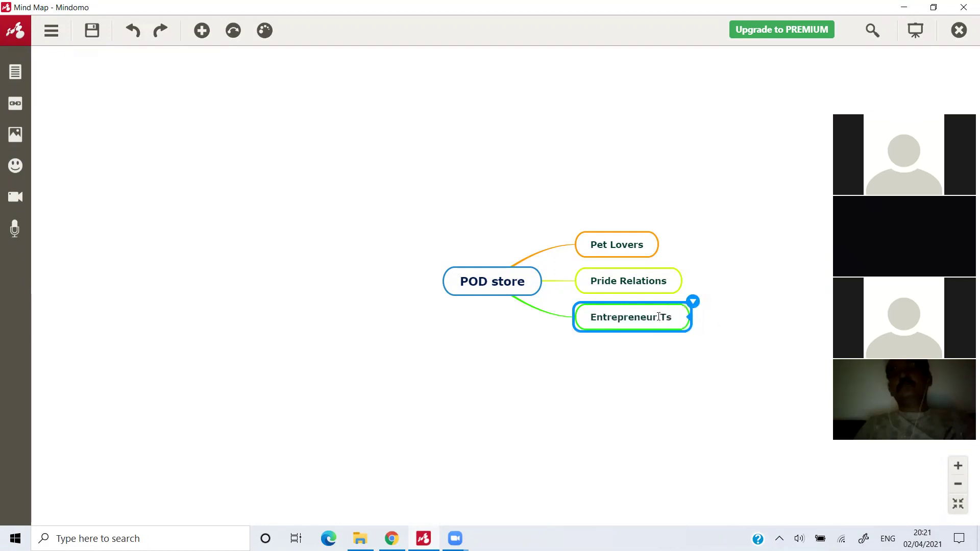
{"action": "key", "text": "BackSpace"}
{"action": "key", "text": "BackSpace"}
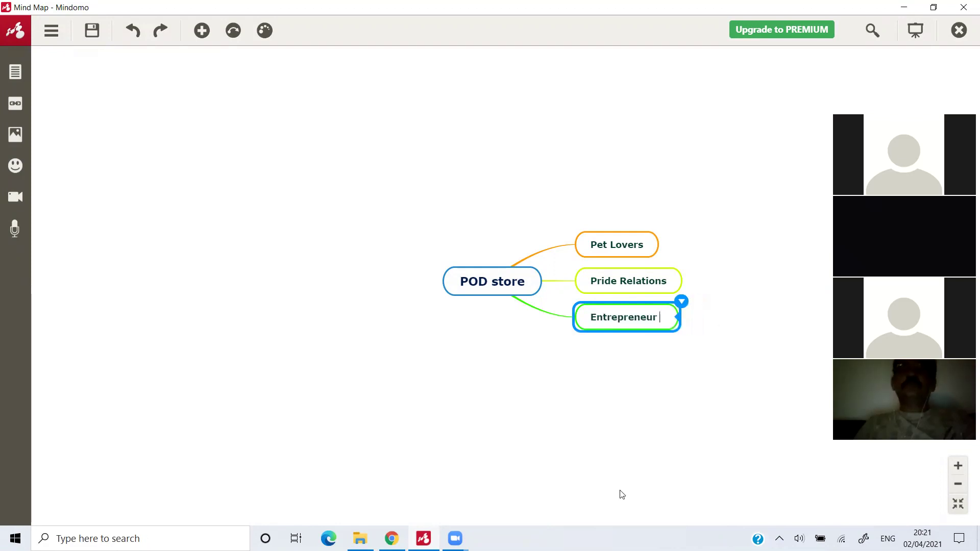
{"action": "key", "text": "BackSpace"}
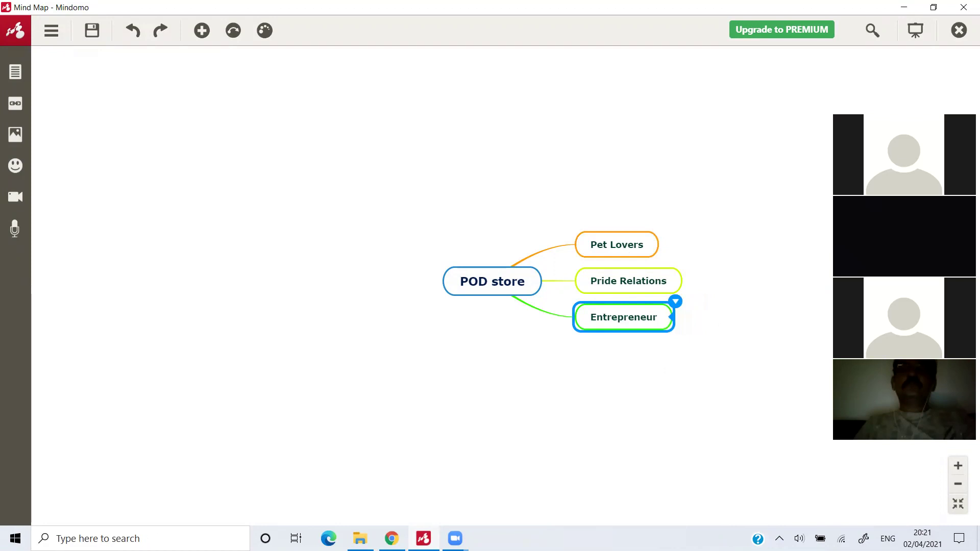
Step: Switch to the corelax Shopify admin and start a new product collection
{"action": "key", "text": "alt+Tab"}
{"action": "left_click", "coordinate": [142, 4]}
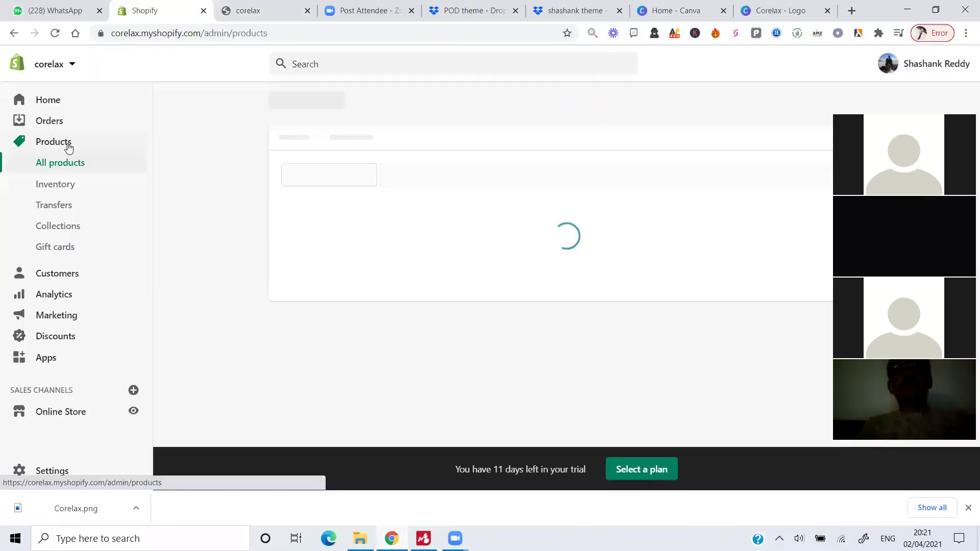
{"action": "left_click", "coordinate": [62, 228]}
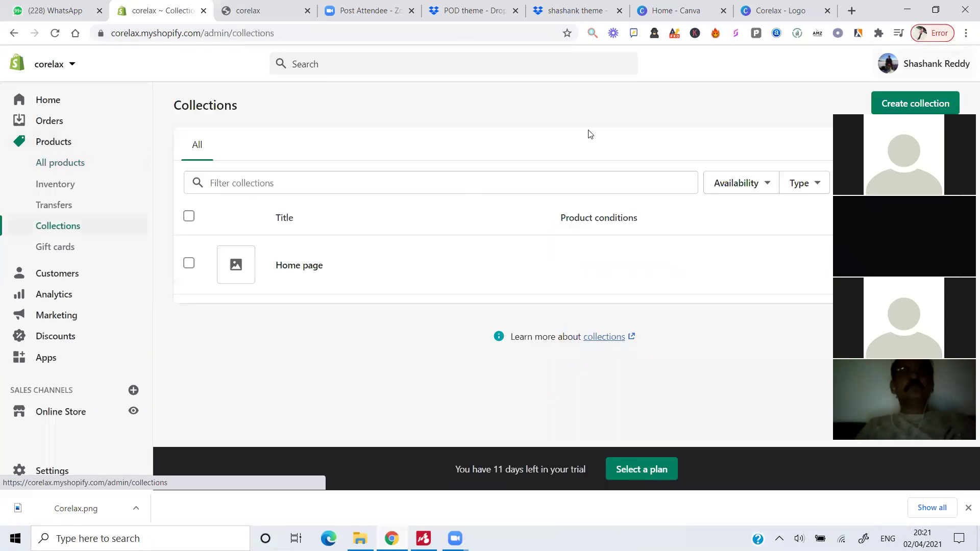
{"action": "left_click", "coordinate": [911, 102]}
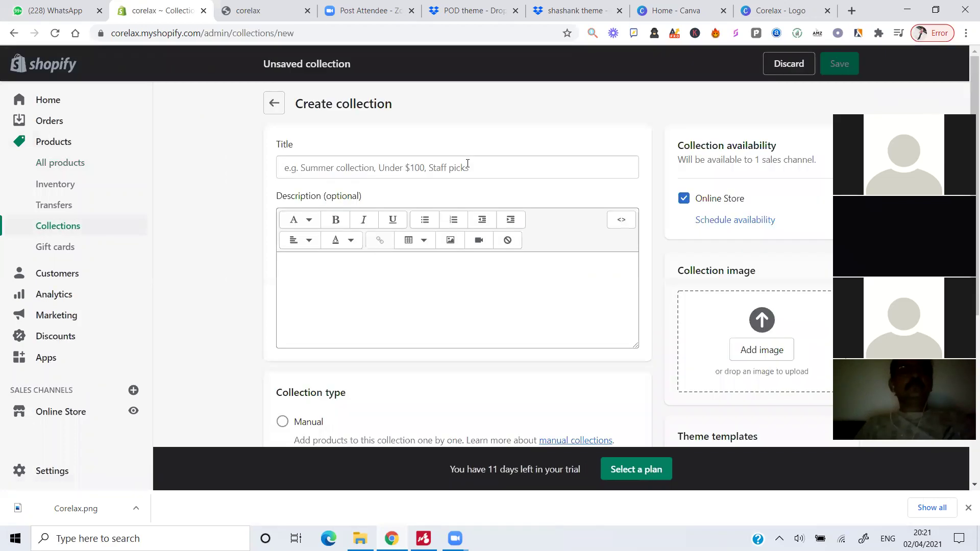
Step: Title the collection "Pet Lovers", make it a manual collection and save it
{"action": "left_click", "coordinate": [467, 163]}
{"action": "type", "text": "PE"}
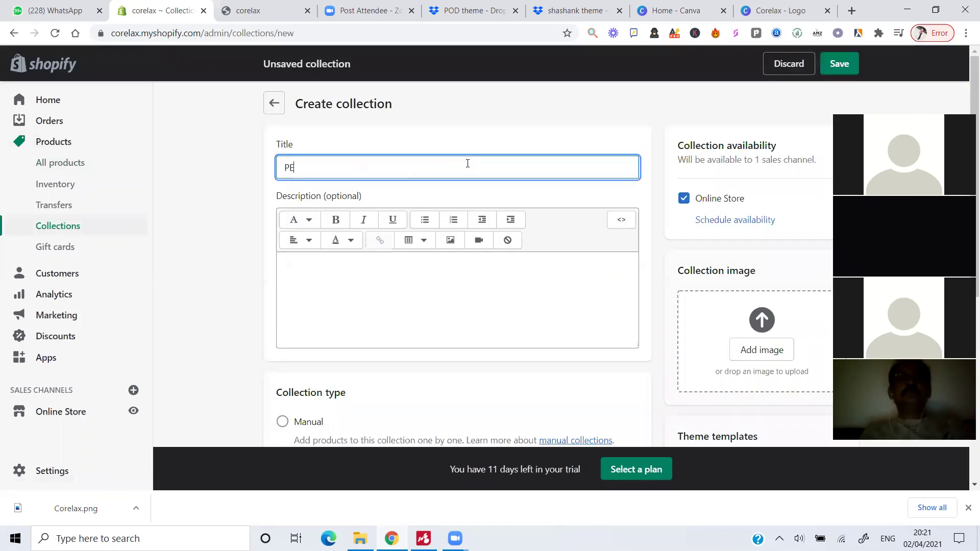
{"action": "key", "text": "BackSpace"}
{"action": "type", "text": "et "}
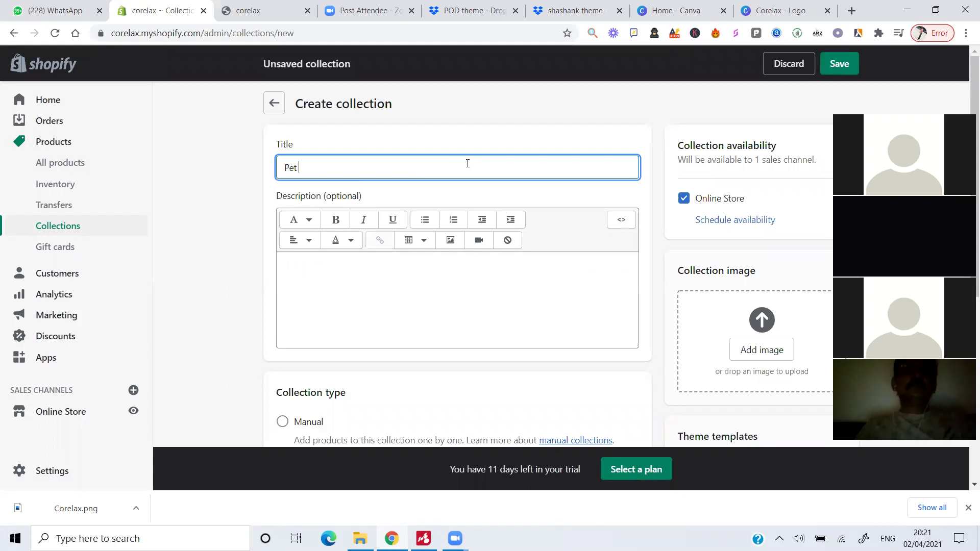
{"action": "type", "text": "LOv"}
{"action": "type", "text": "vers"}
{"action": "left_click", "coordinate": [846, 63]}
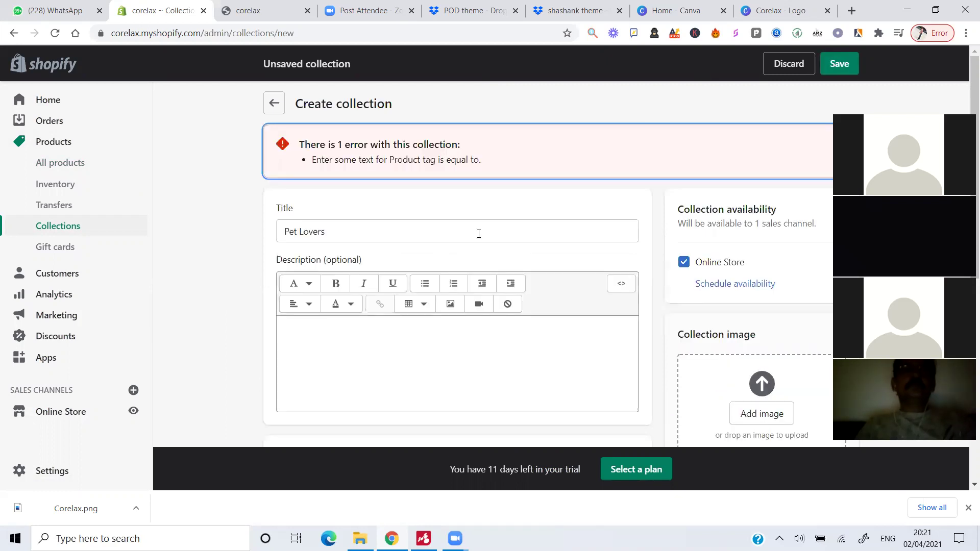
{"action": "scroll", "coordinate": [479, 234], "scroll_direction": "down", "scroll_amount": 4}
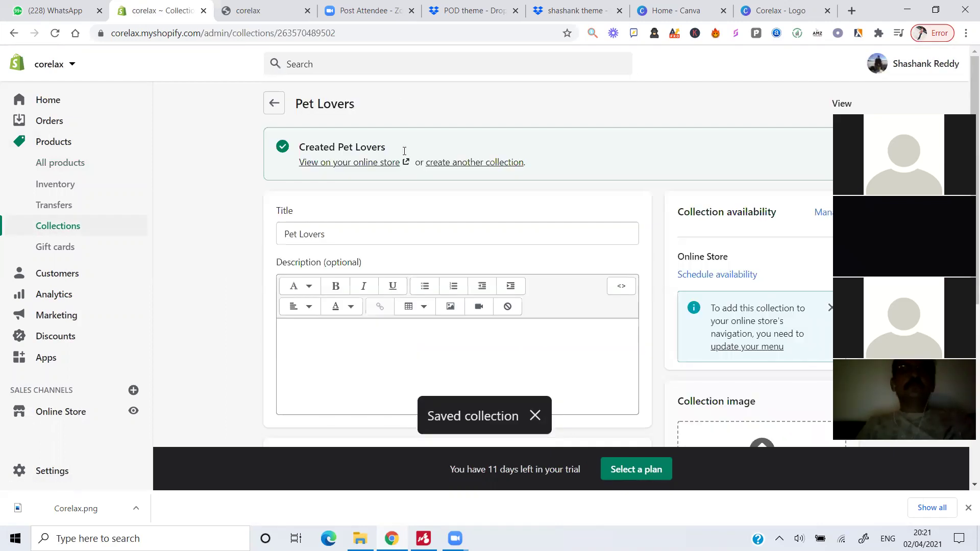
Step: Create and save another manual collection titled "Pride Relations", checking the niche name in the mind map
{"action": "left_click", "coordinate": [505, 168]}
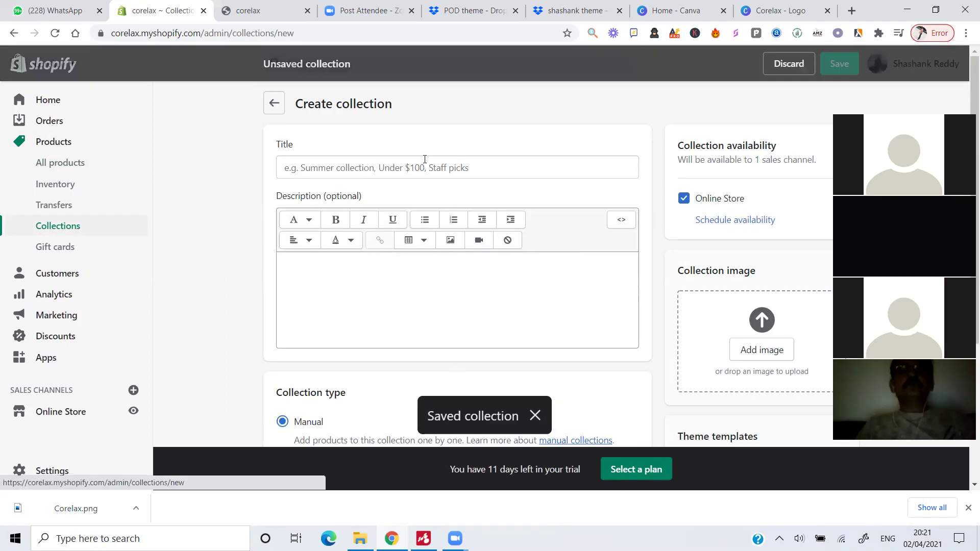
{"action": "left_click", "coordinate": [424, 167]}
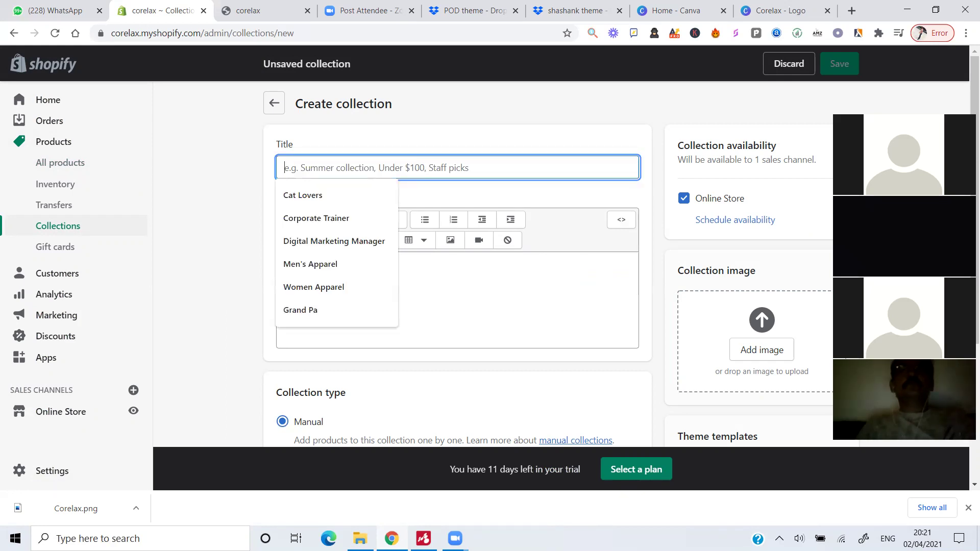
{"action": "key", "text": "alt+Tab"}
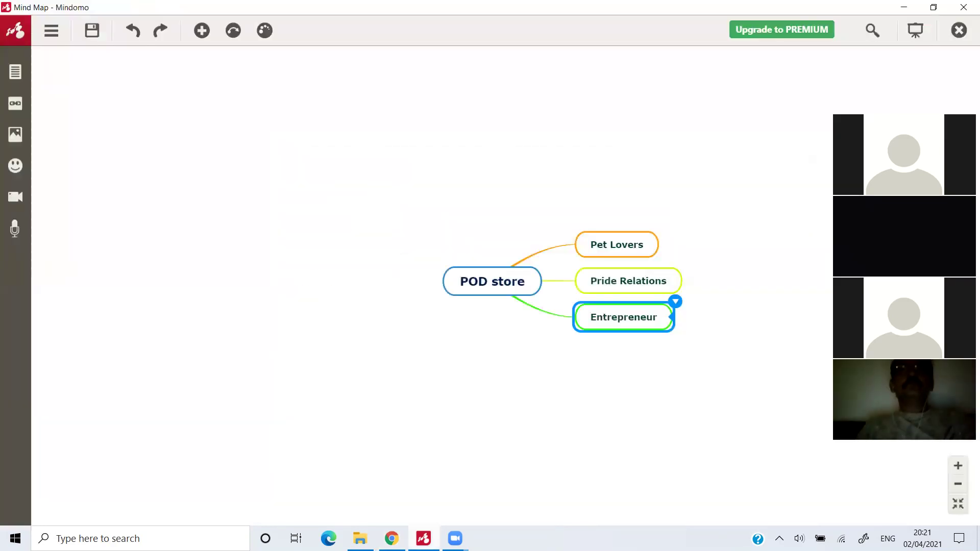
{"action": "key", "text": "alt+Tab"}
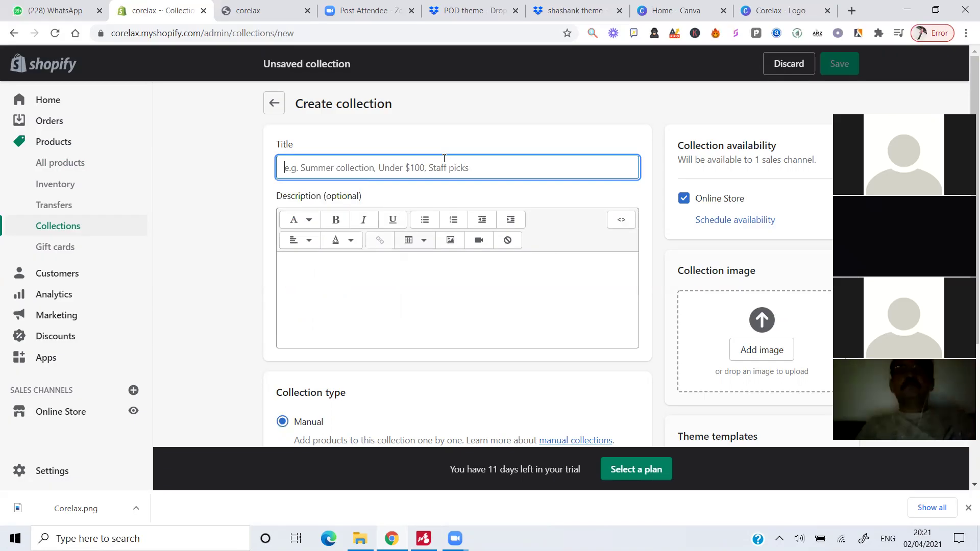
{"action": "type", "text": "Pride Rel"}
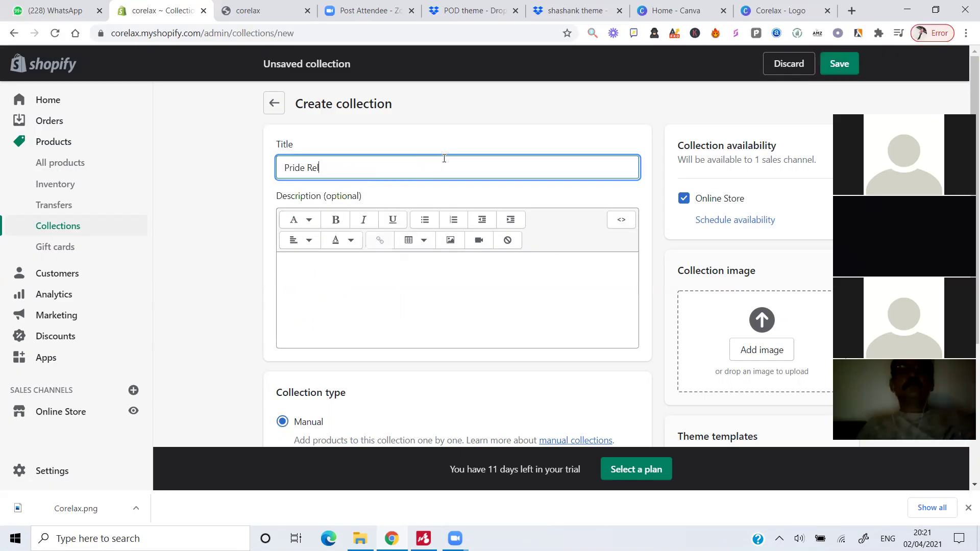
{"action": "type", "text": "ations"}
{"action": "left_click", "coordinate": [846, 66]}
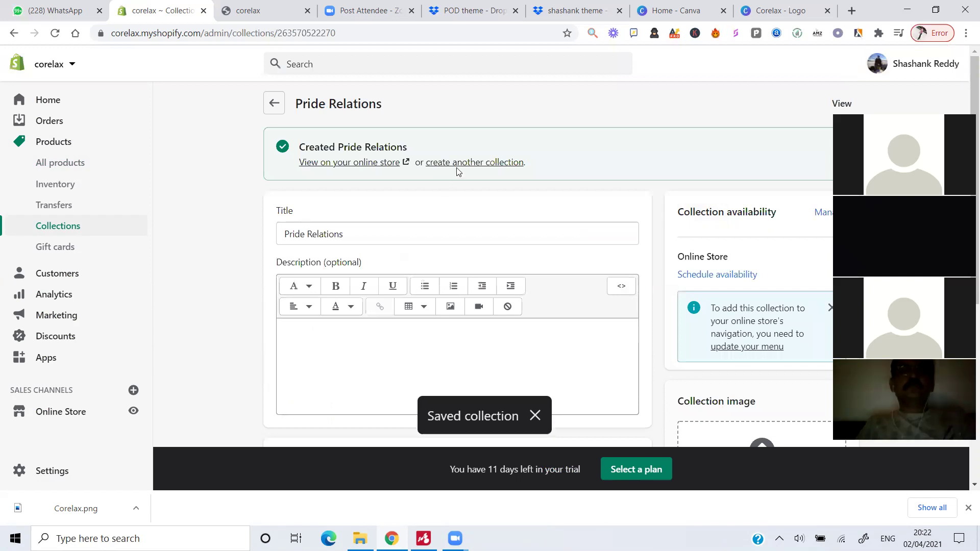
Step: Create and save a further manual collection titled "Enterprenuer"
{"action": "left_click", "coordinate": [459, 169]}
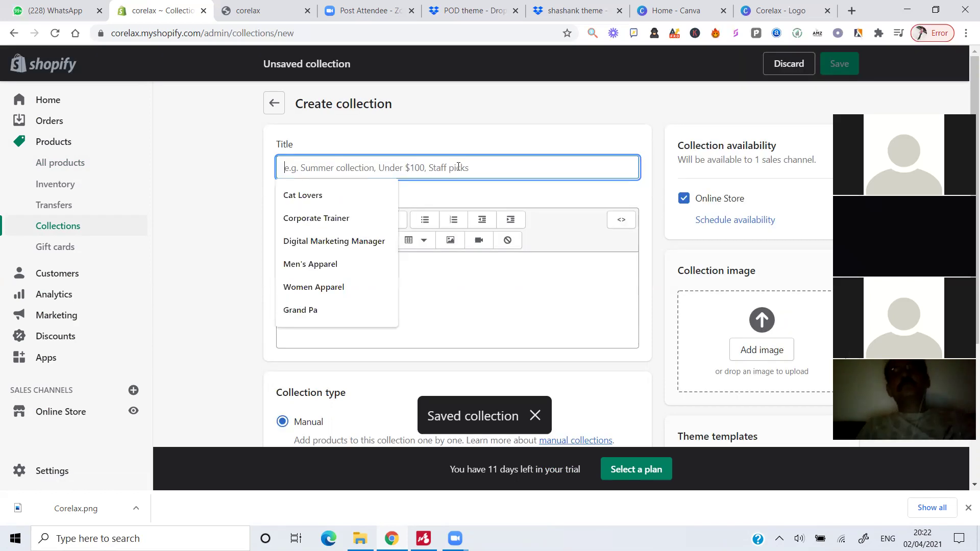
{"action": "type", "text": "Enterpre"}
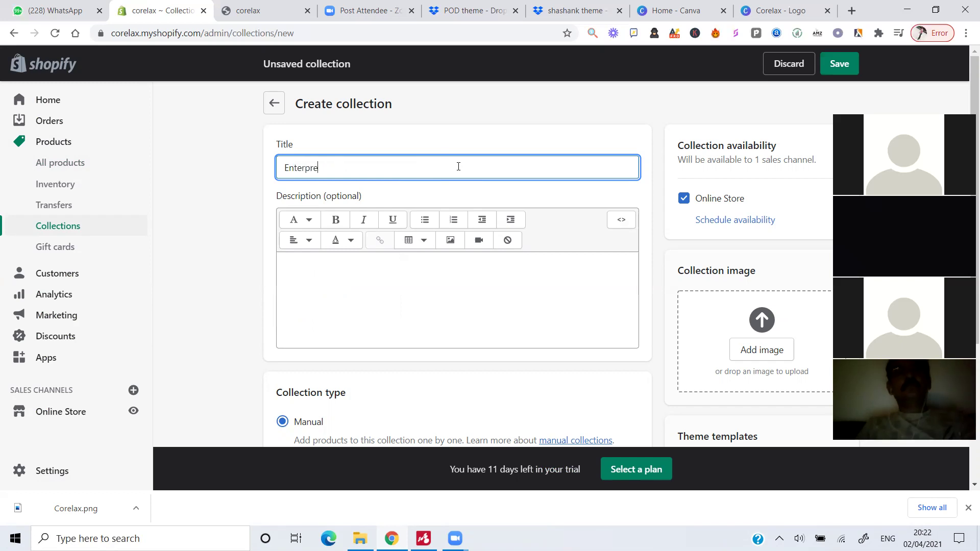
{"action": "type", "text": "nuer"}
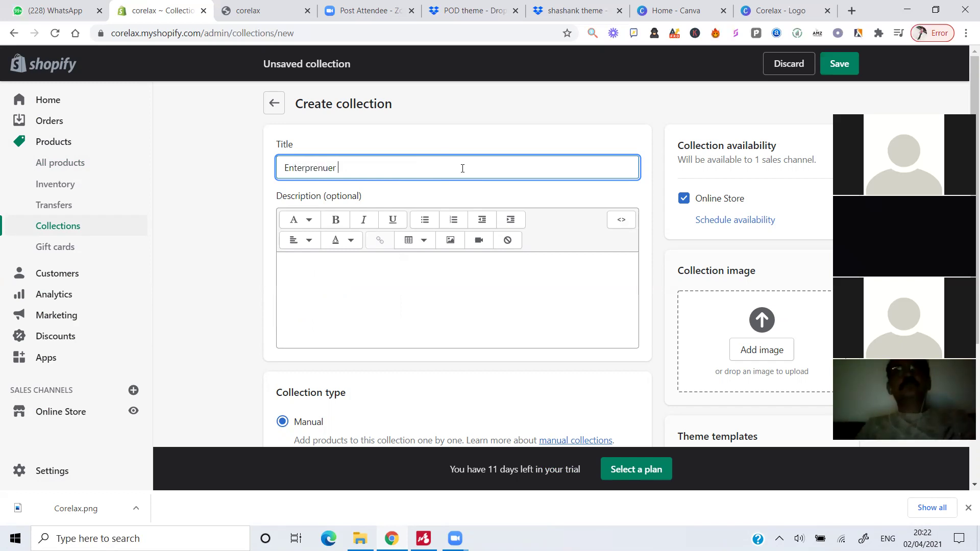
{"action": "left_click", "coordinate": [844, 62]}
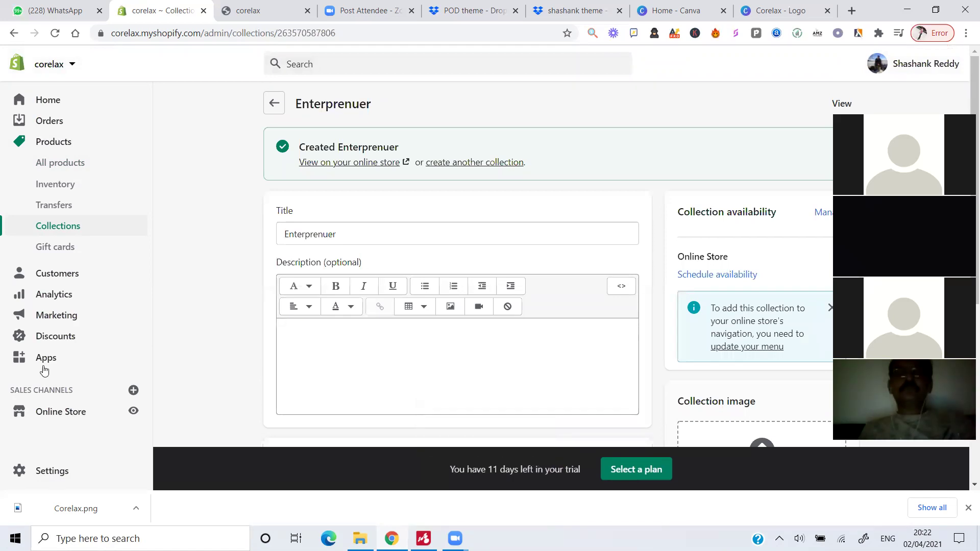
Step: Open the online store's navigation settings and bring up the Main menu for editing
{"action": "scroll", "coordinate": [74, 434], "scroll_direction": "down", "scroll_amount": 2}
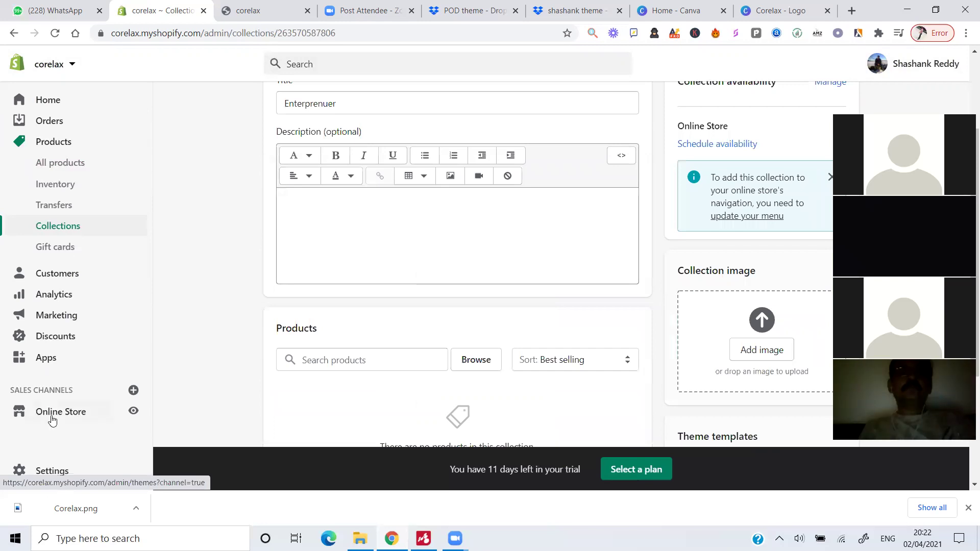
{"action": "left_click", "coordinate": [52, 420]}
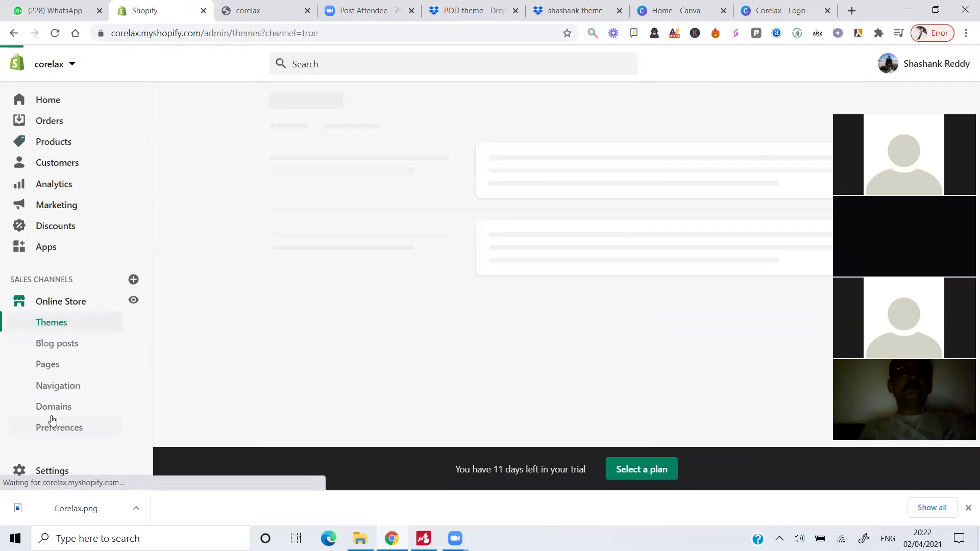
{"action": "left_click", "coordinate": [62, 388]}
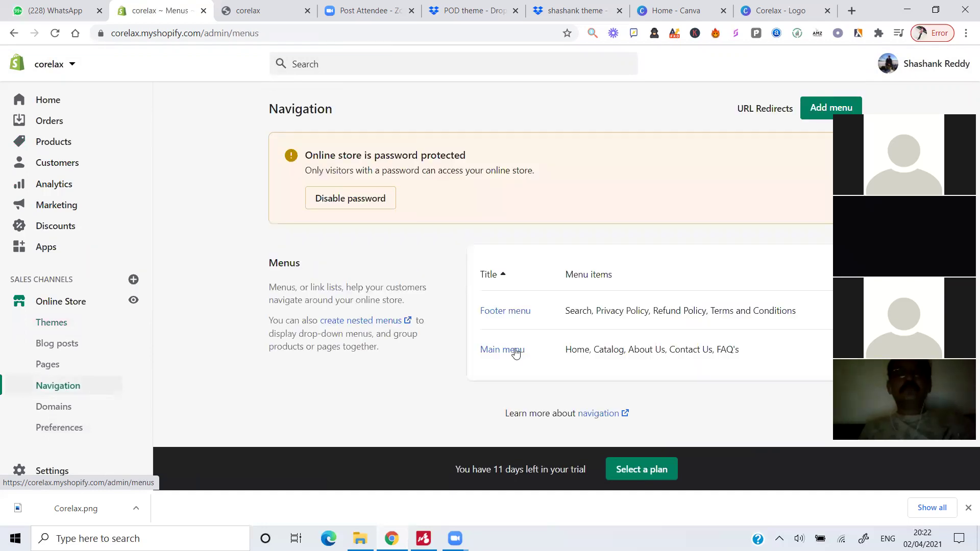
{"action": "left_click", "coordinate": [516, 352]}
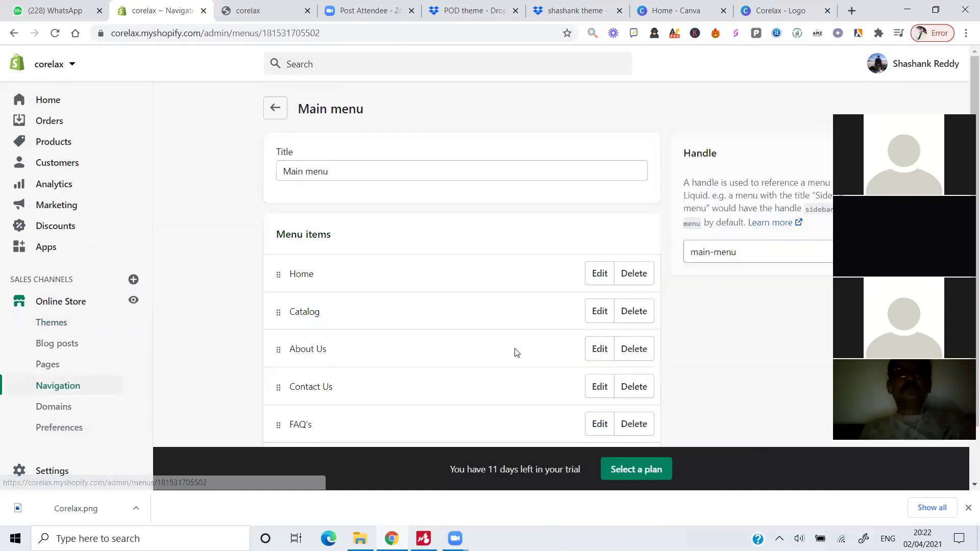
Step: Add a menu item named "Pet Lovers" to the Main menu, linked to the Pet Lovers collection
{"action": "scroll", "coordinate": [516, 352], "scroll_direction": "down", "scroll_amount": 1}
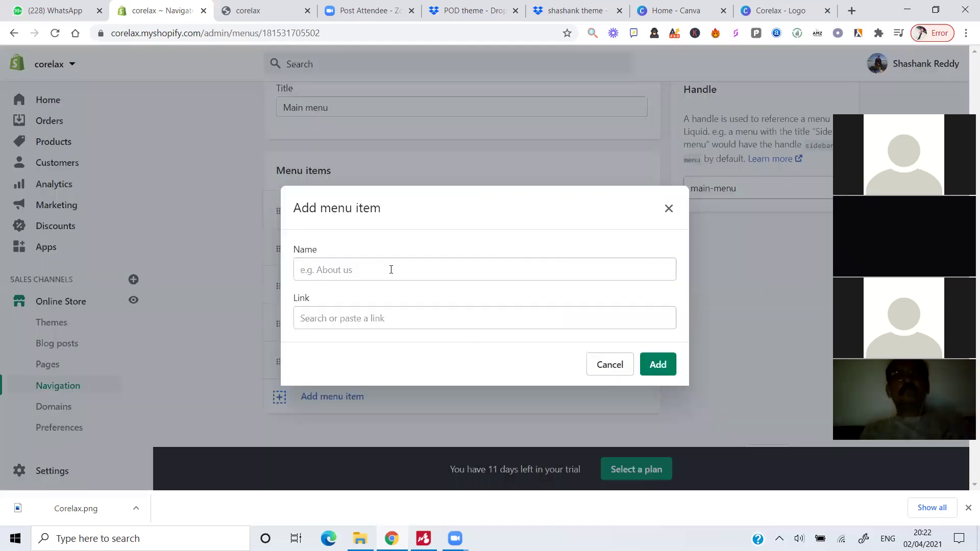
{"action": "left_click", "coordinate": [391, 270]}
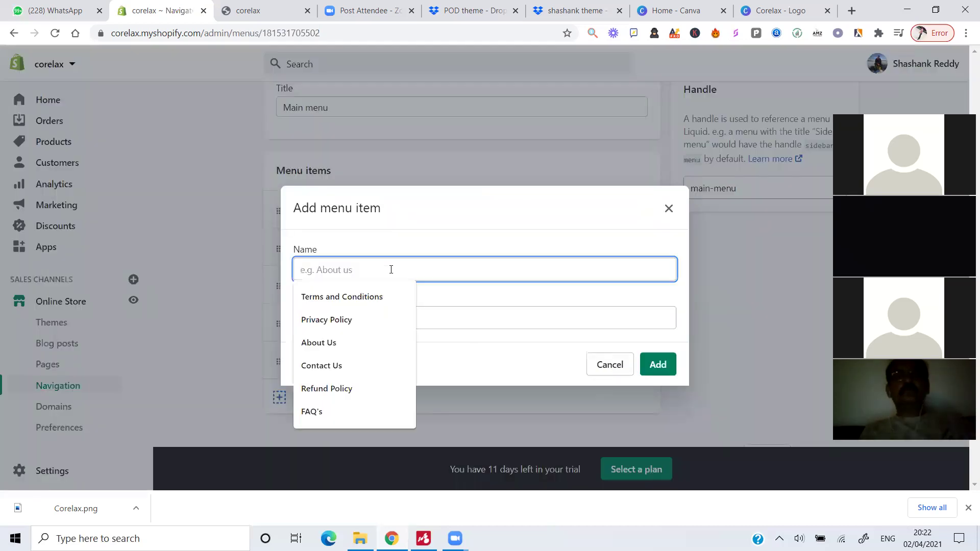
{"action": "type", "text": "P"}
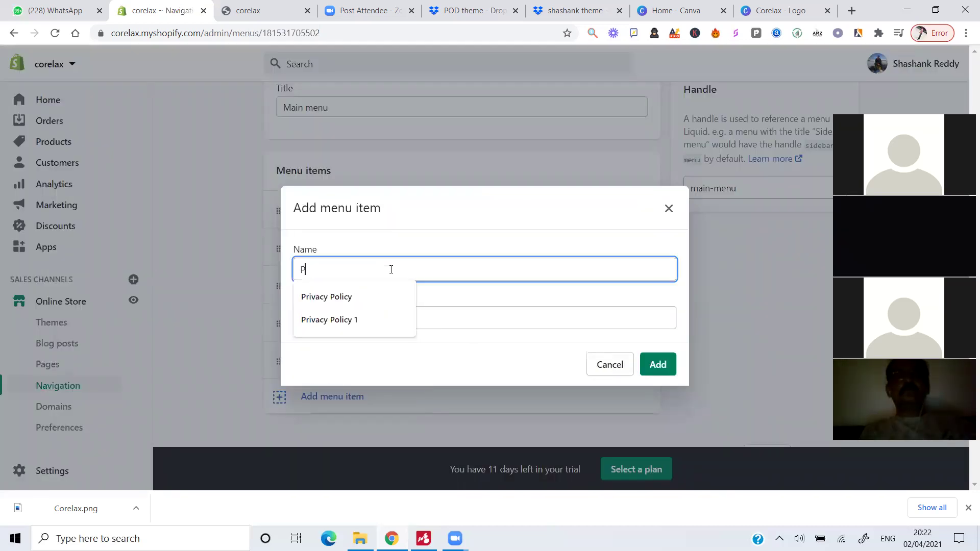
{"action": "type", "text": "et "}
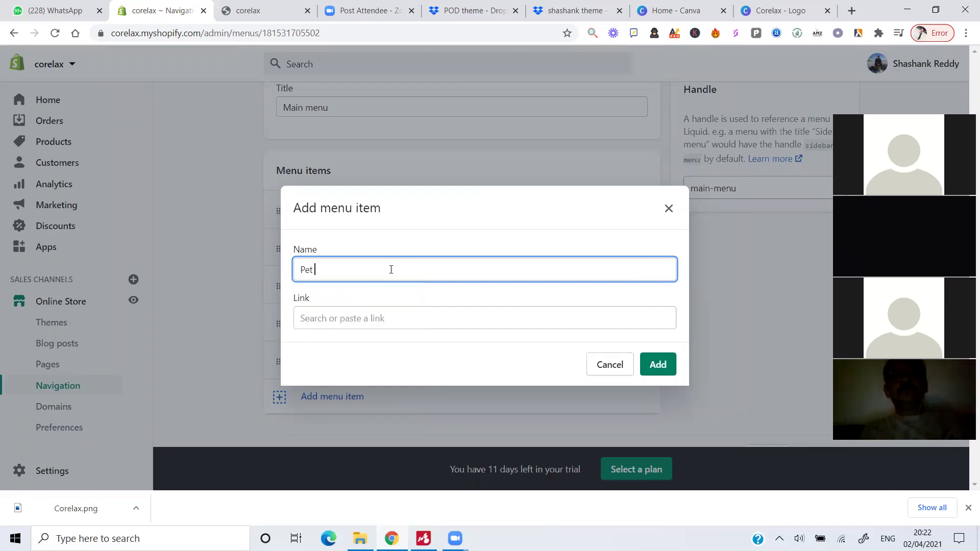
{"action": "type", "text": "Lovers"}
{"action": "left_click", "coordinate": [390, 309]}
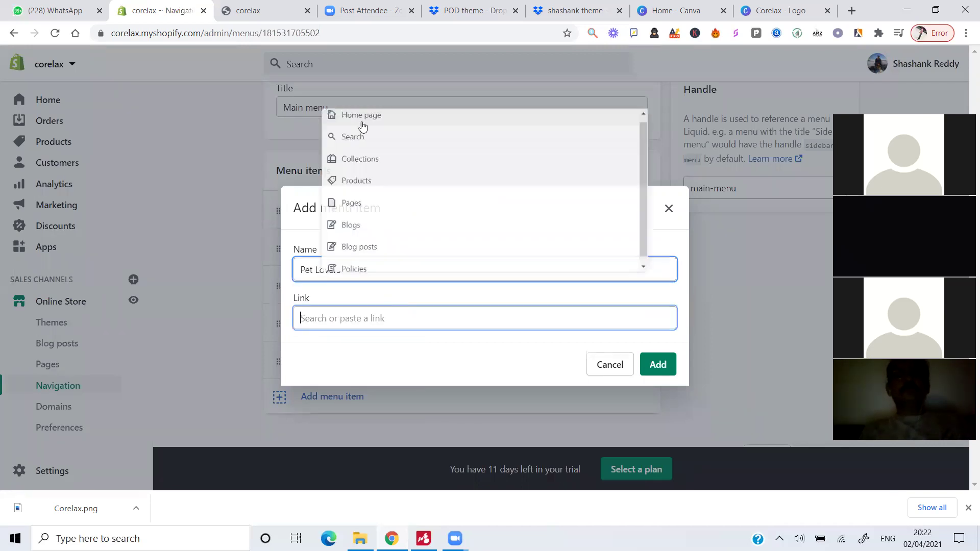
{"action": "left_click", "coordinate": [362, 161]}
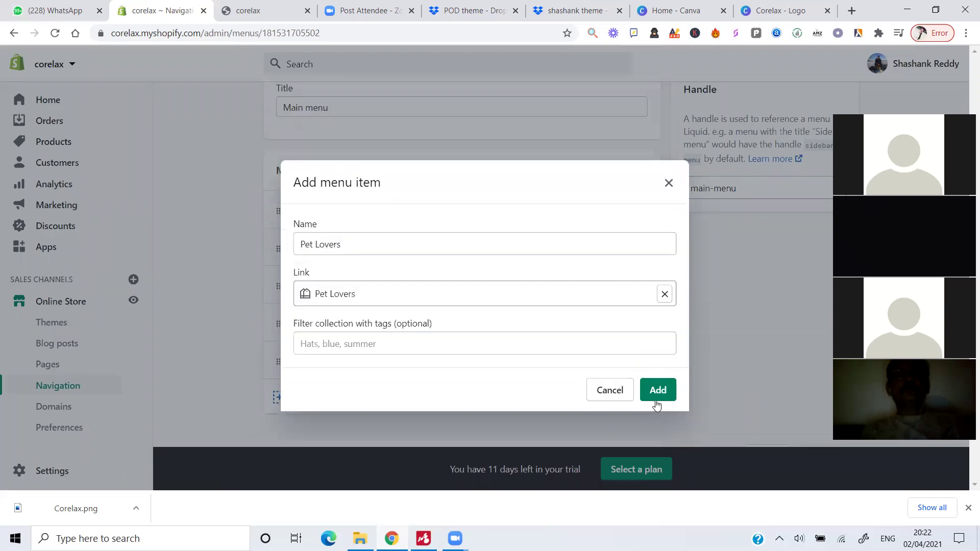
Step: Confirm the Pet Lovers item in the main menu and add an Enterprenuer item linked to the Enterprenuer collection
{"action": "left_click", "coordinate": [658, 400]}
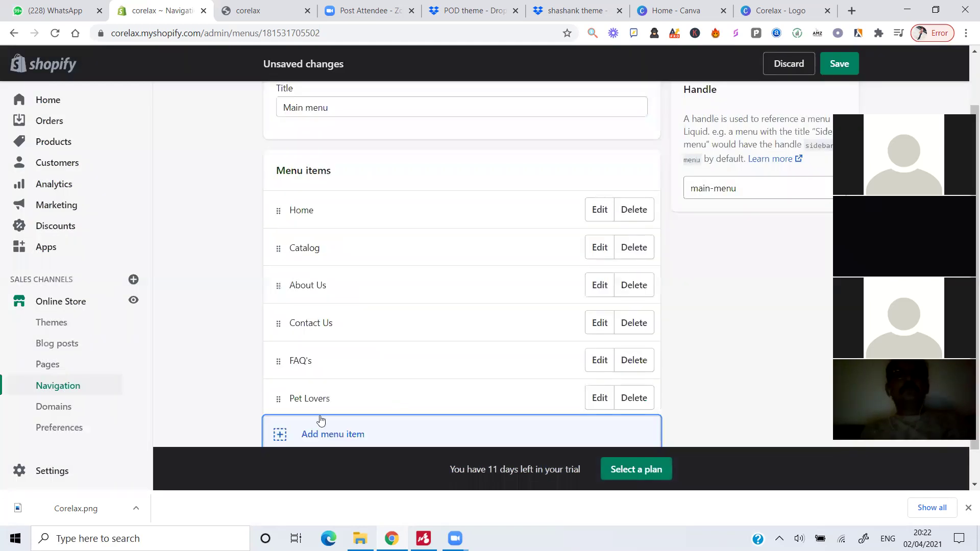
{"action": "key", "text": "Return"}
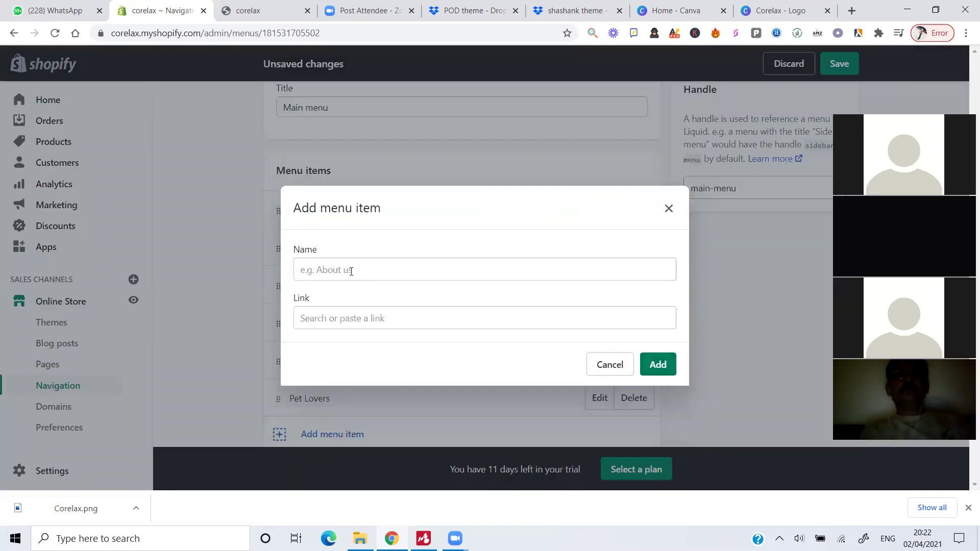
{"action": "left_click", "coordinate": [351, 271]}
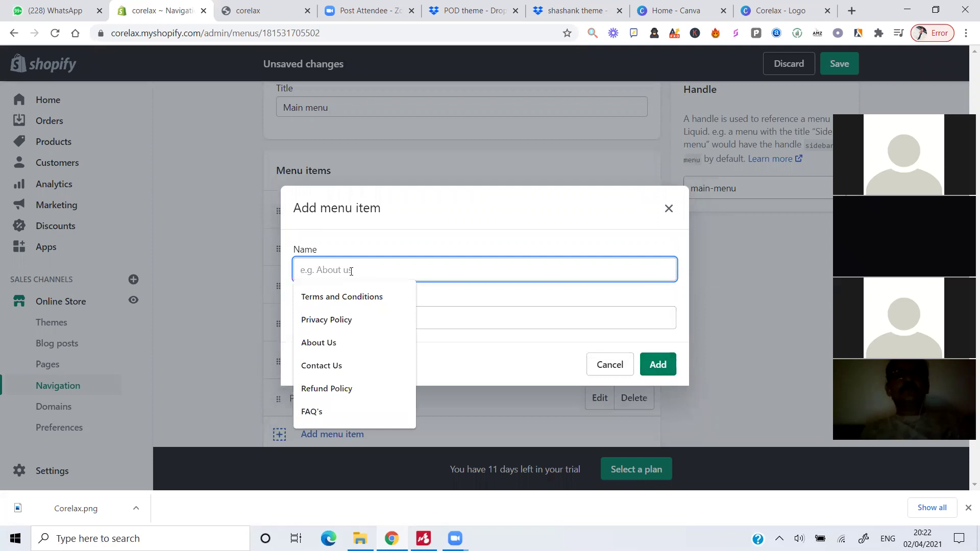
{"action": "type", "text": "Ent"}
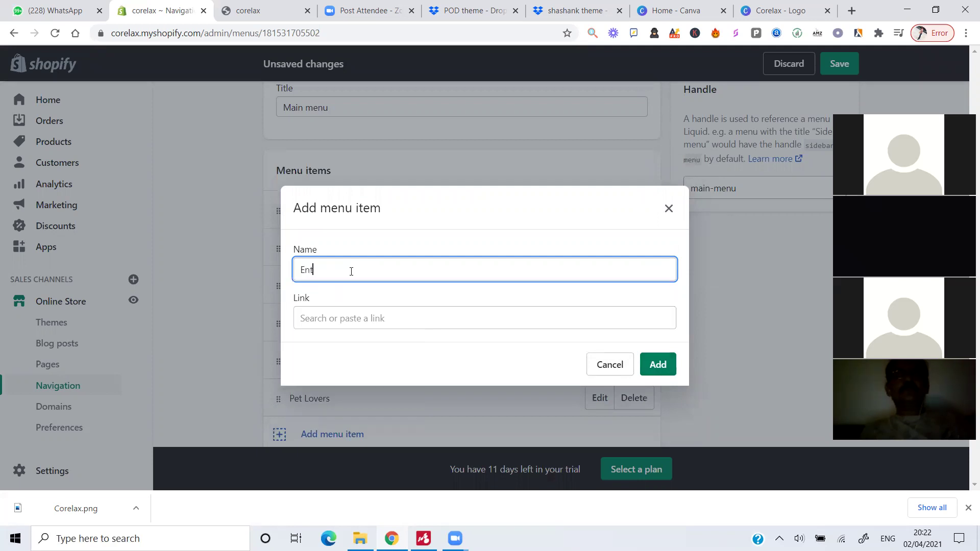
{"action": "type", "text": "erp"}
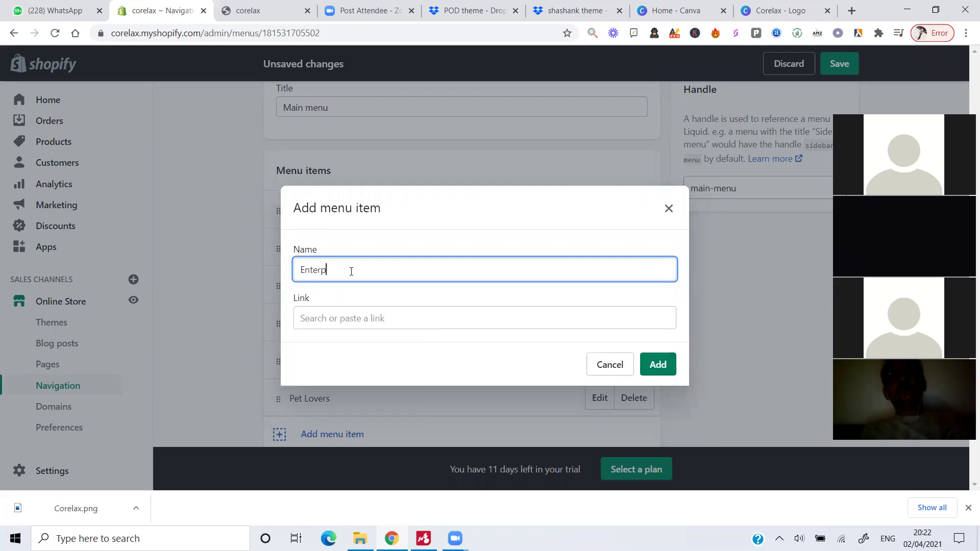
{"action": "type", "text": "renuer"}
{"action": "key", "text": "Tab"}
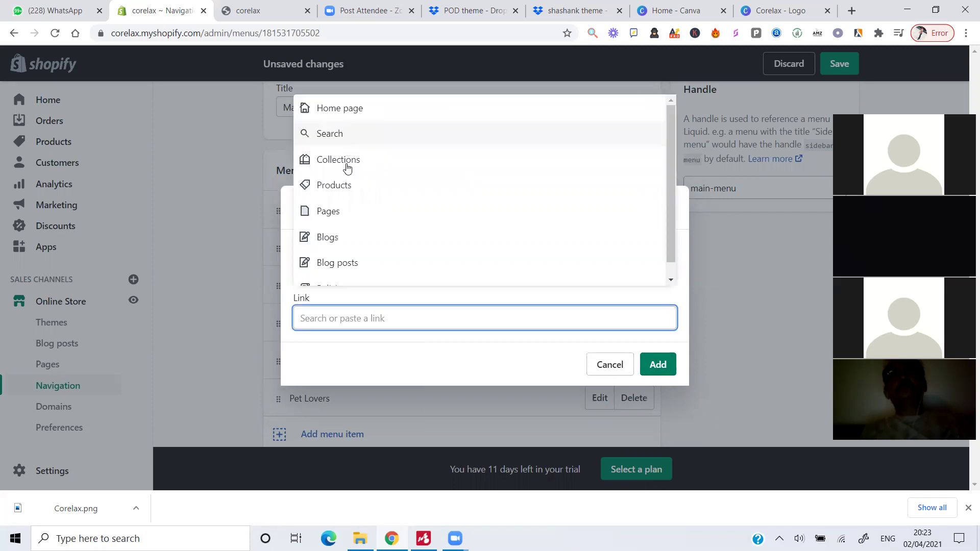
{"action": "left_click", "coordinate": [344, 163]}
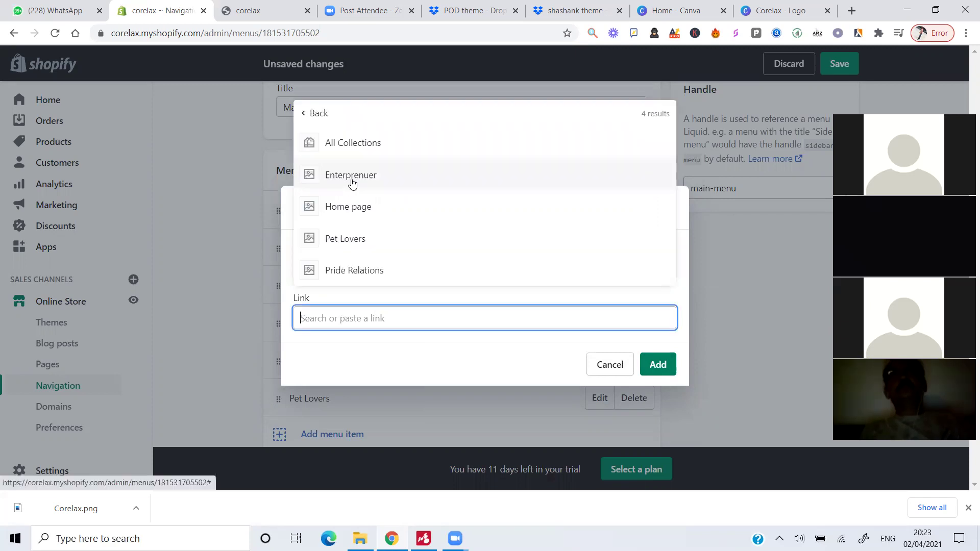
{"action": "left_click", "coordinate": [349, 176]}
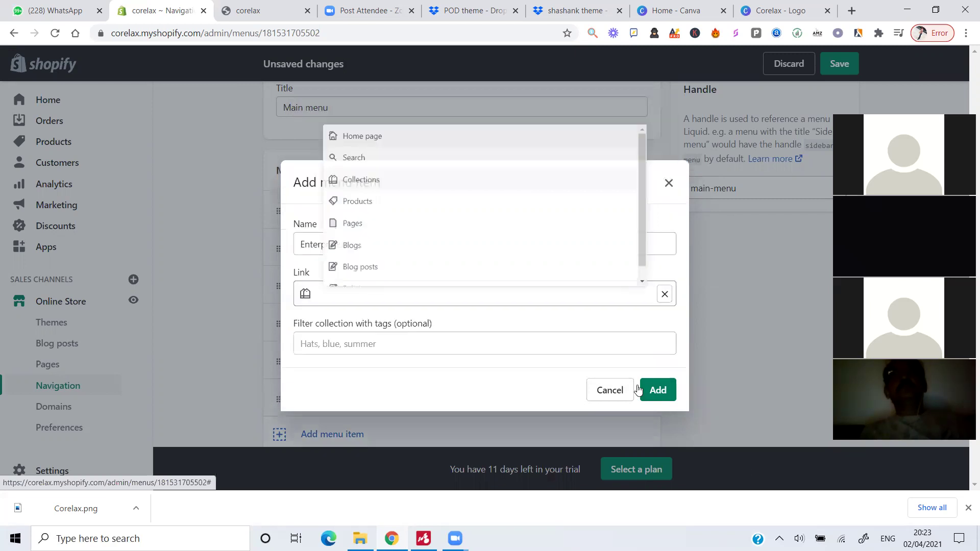
{"action": "left_click", "coordinate": [672, 396]}
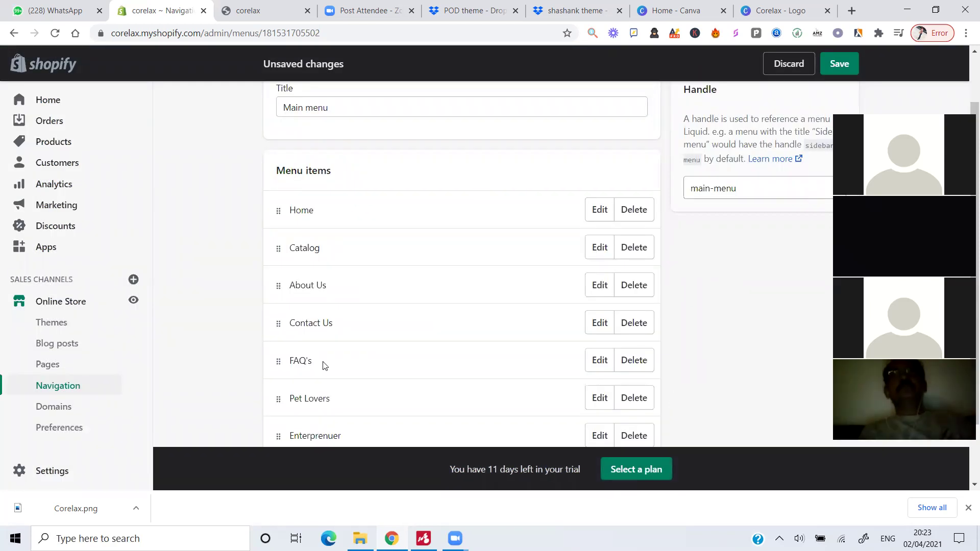
Step: Add a Pride Relations menu item linked to the Pride Relations collection and save the main menu
{"action": "scroll", "coordinate": [320, 398], "scroll_direction": "down", "scroll_amount": 2}
{"action": "left_click", "coordinate": [323, 396]}
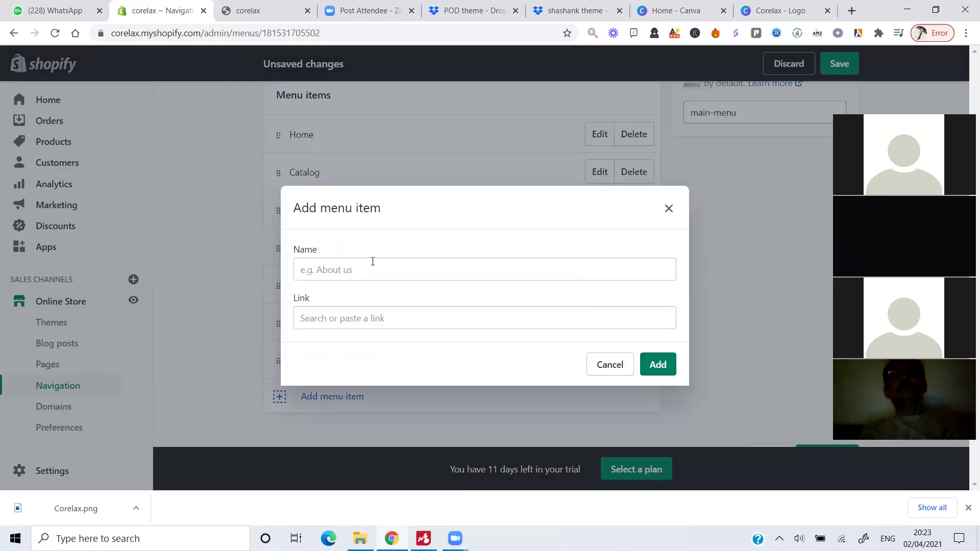
{"action": "left_click", "coordinate": [373, 262]}
{"action": "type", "text": "Pr"}
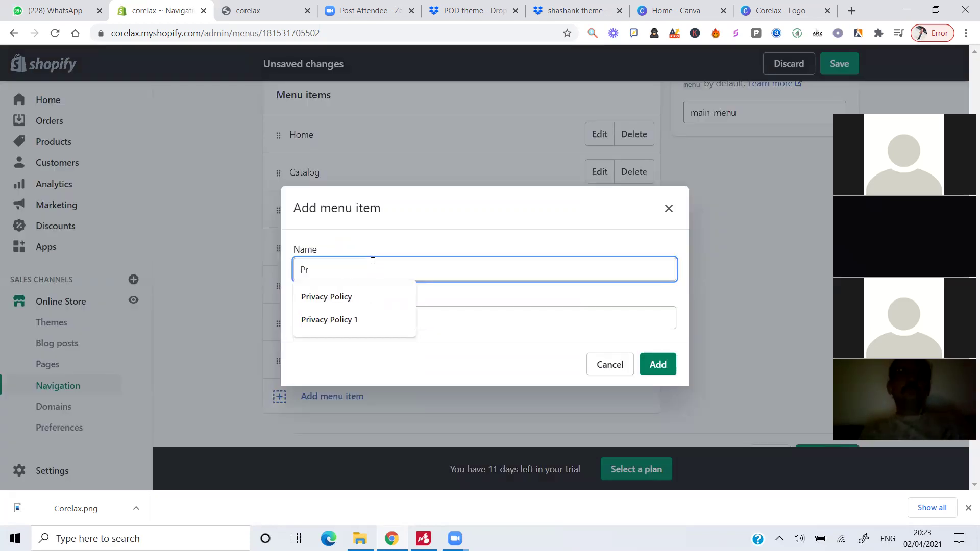
{"action": "type", "text": "ide Relations"}
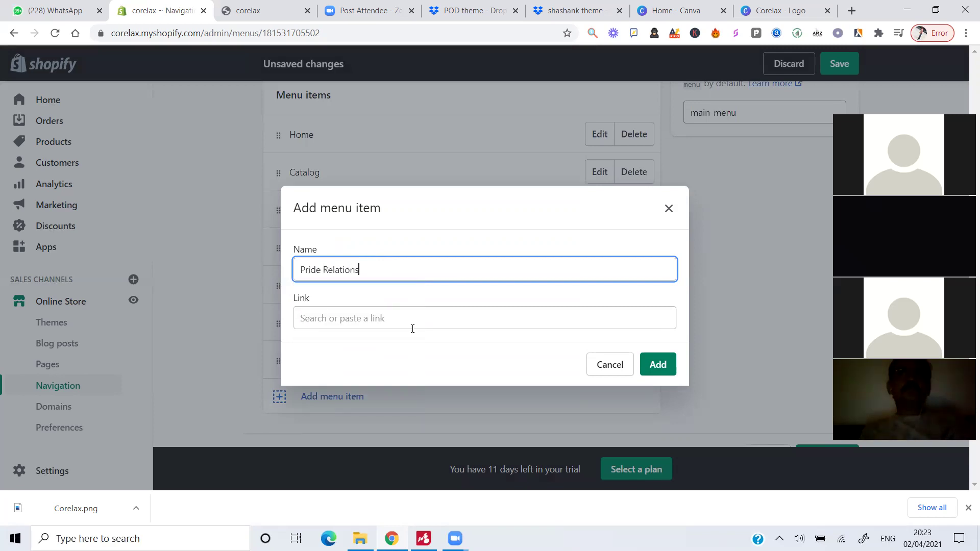
{"action": "key", "text": "Tab"}
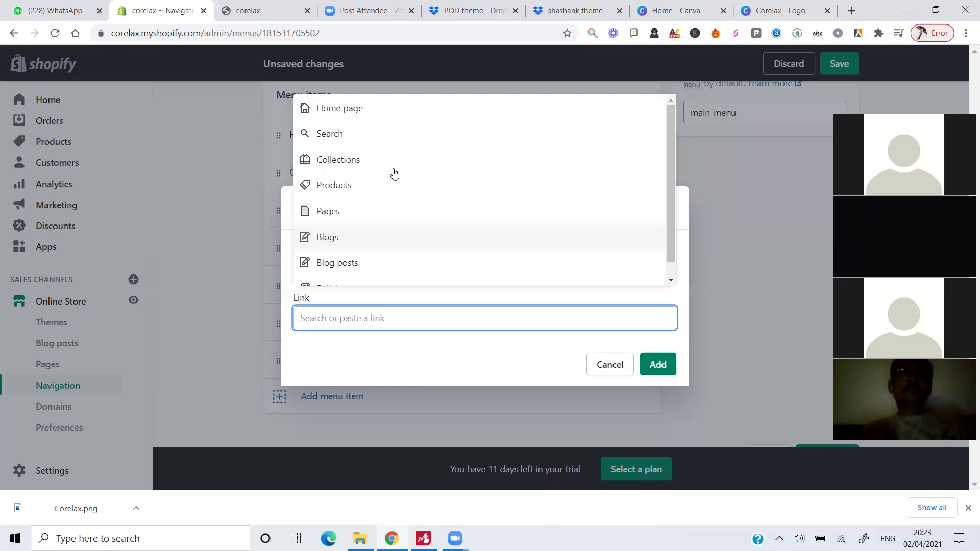
{"action": "left_click", "coordinate": [393, 171]}
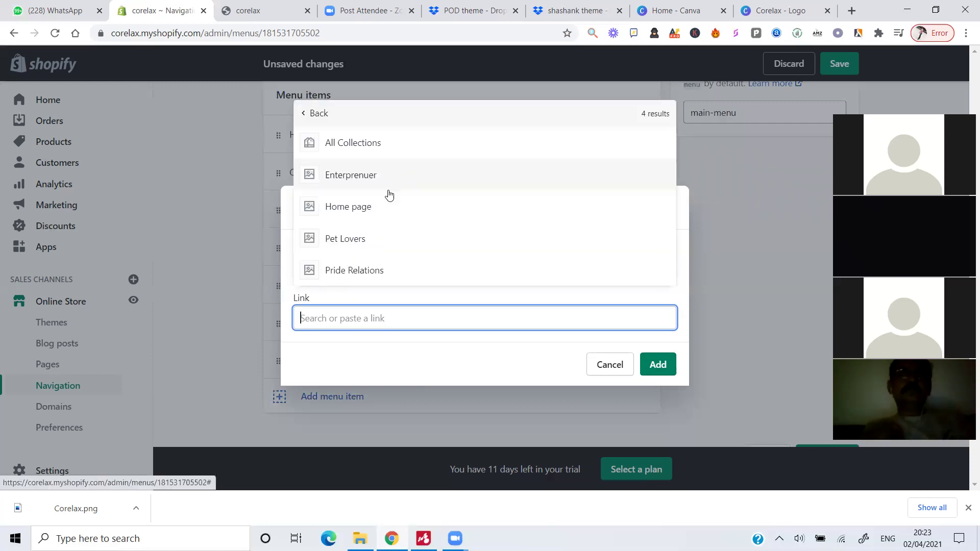
{"action": "left_click", "coordinate": [386, 271]}
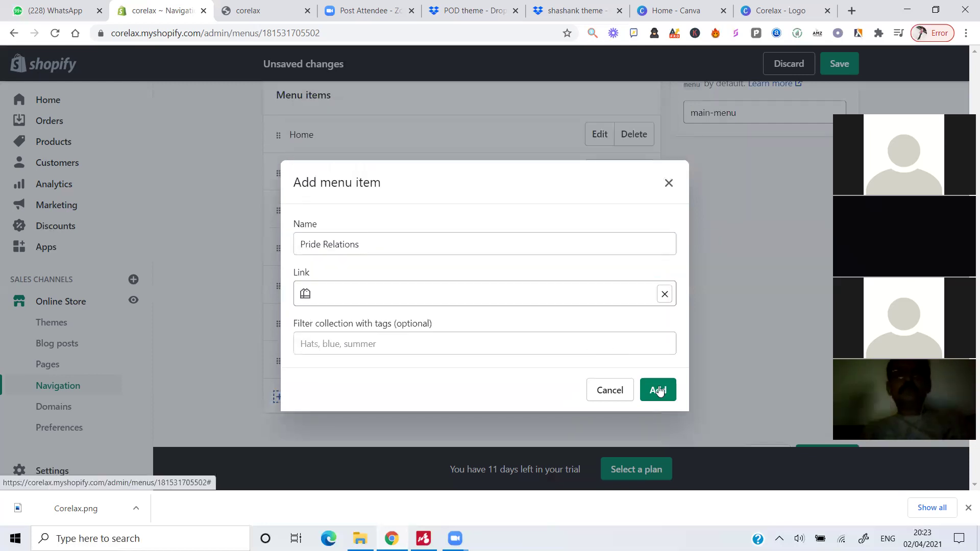
{"action": "left_click", "coordinate": [659, 391]}
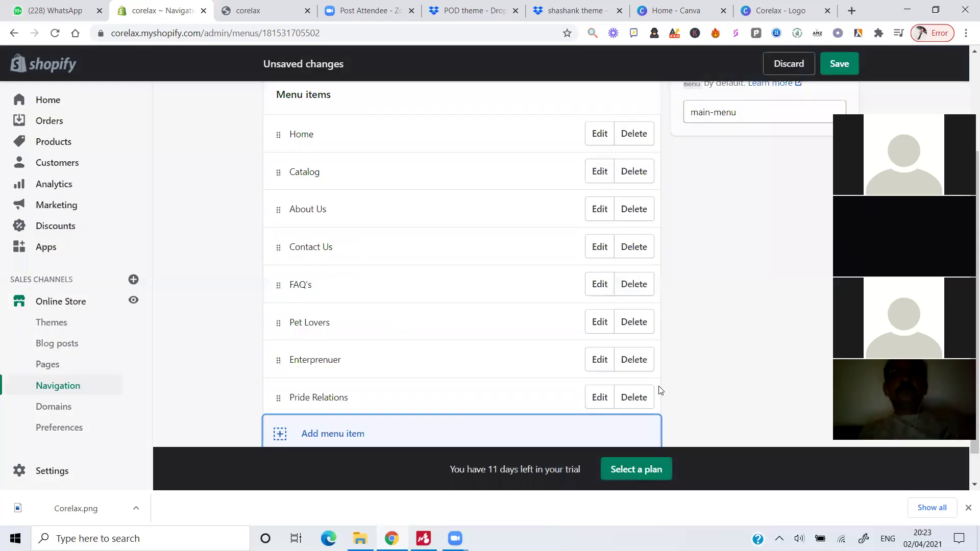
{"action": "left_click", "coordinate": [848, 64]}
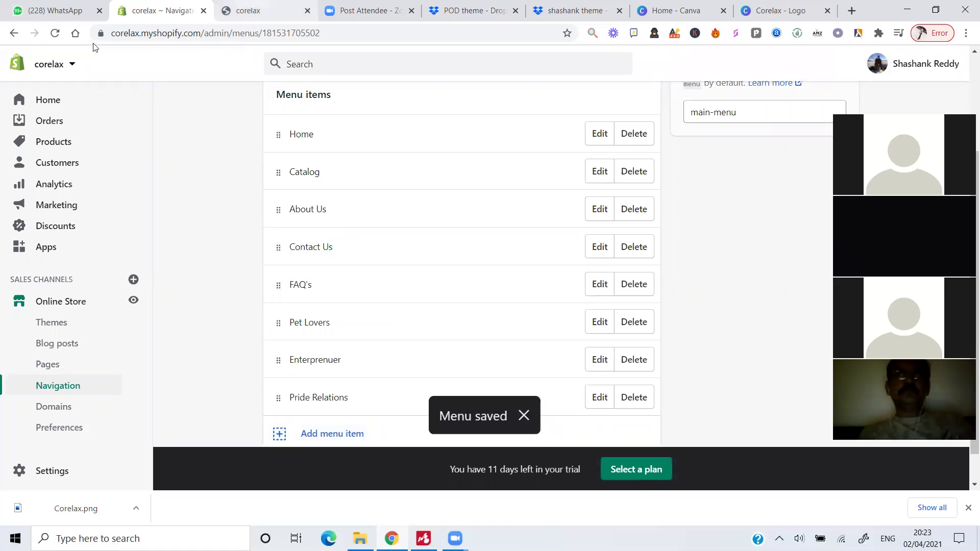
Step: Switch to the corelax storefront, reload it and open its navigation menu to check the menu items
{"action": "left_click", "coordinate": [247, 10]}
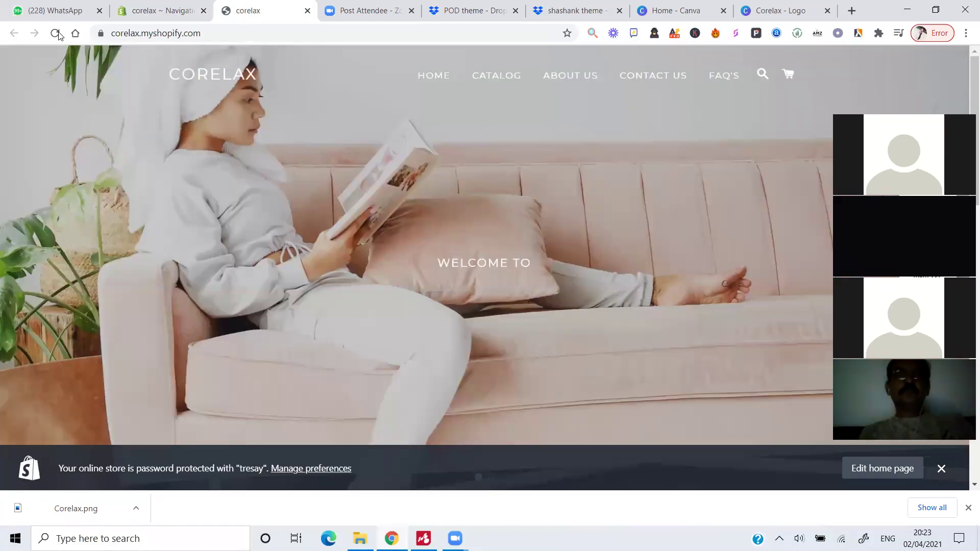
{"action": "left_click", "coordinate": [56, 34]}
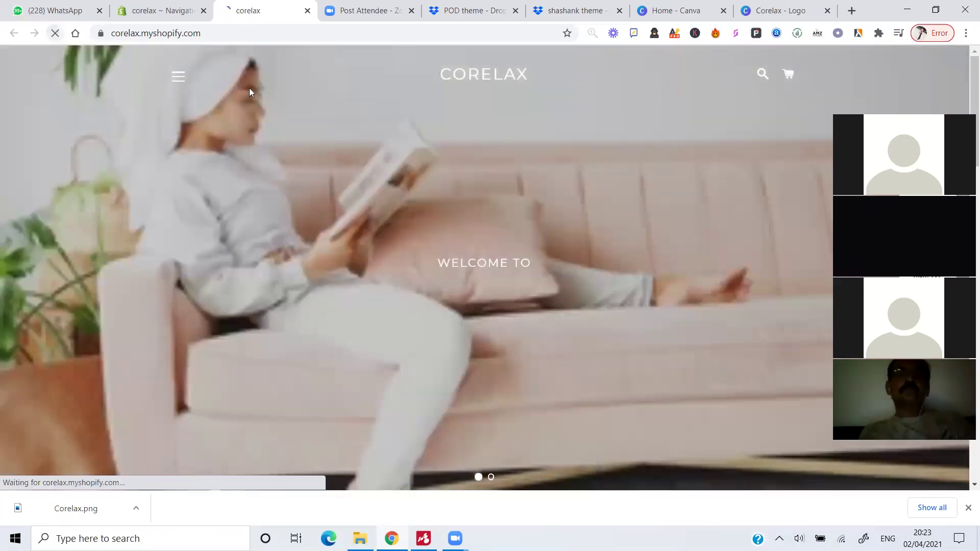
{"action": "left_click", "coordinate": [176, 76]}
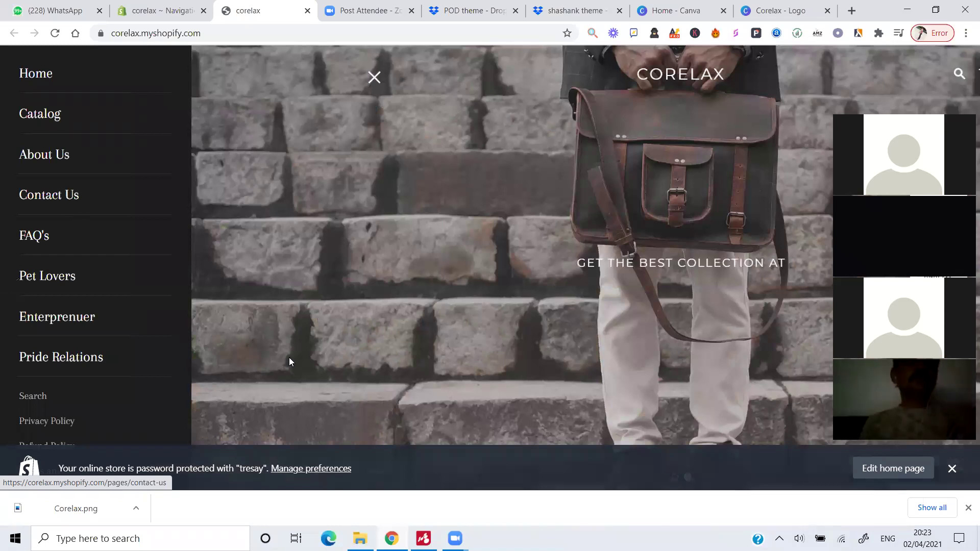
Step: Return to the Shopify navigation editor and nest the Pet Lovers item under Catalog
{"action": "left_click", "coordinate": [179, 15]}
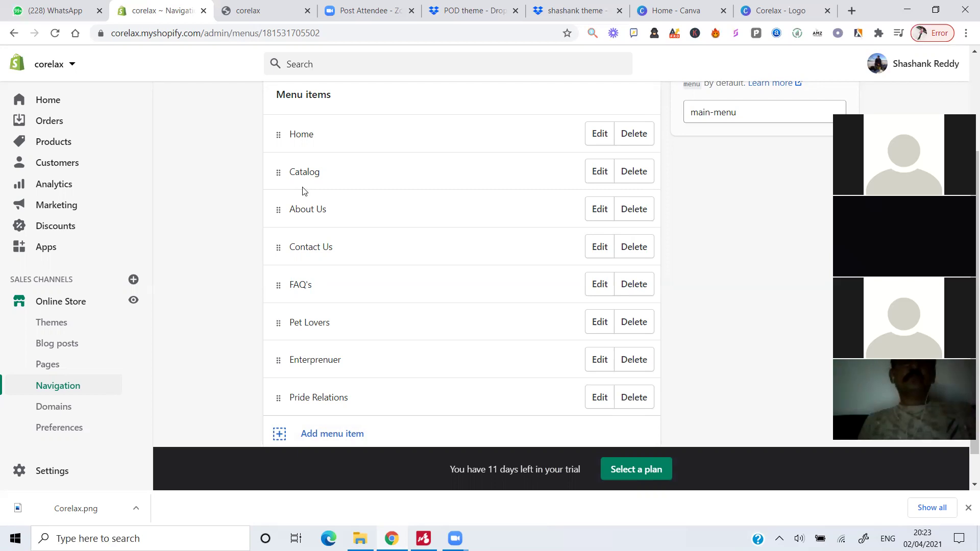
{"action": "left_click_drag", "start_coordinate": [334, 175], "coordinate": [299, 205]}
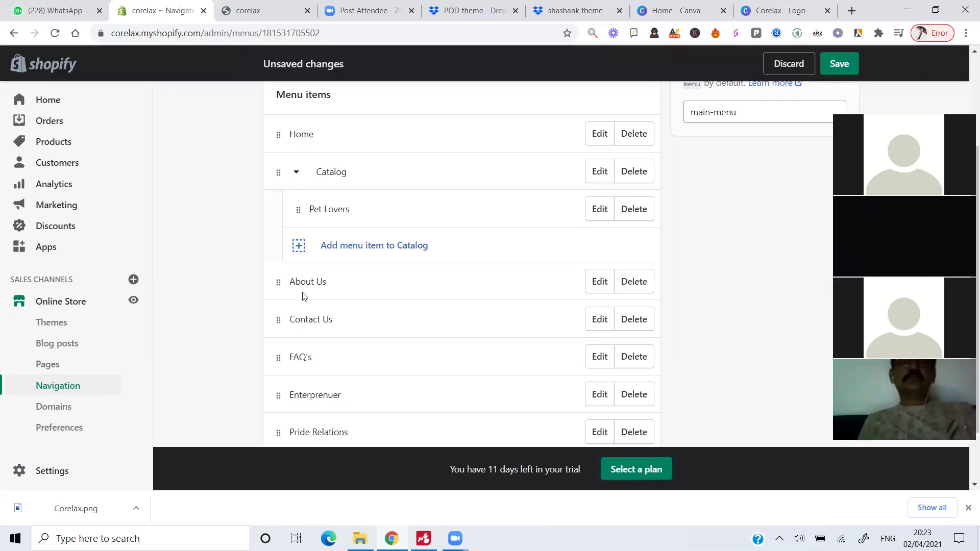
Step: Move the Enterprenuer item beneath Pet Lovers and remove it from the menu
{"action": "left_click_drag", "start_coordinate": [275, 396], "coordinate": [514, 240]}
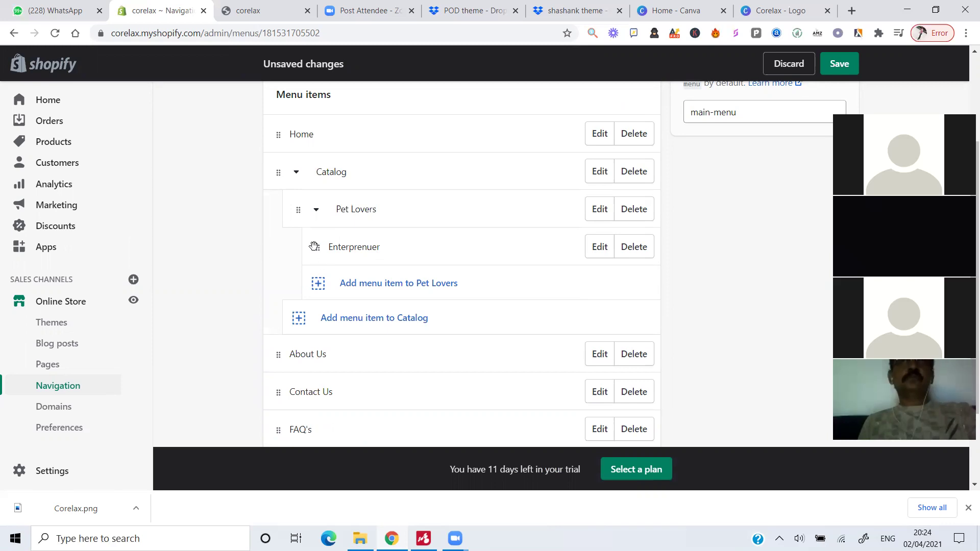
{"action": "left_click", "coordinate": [633, 247]}
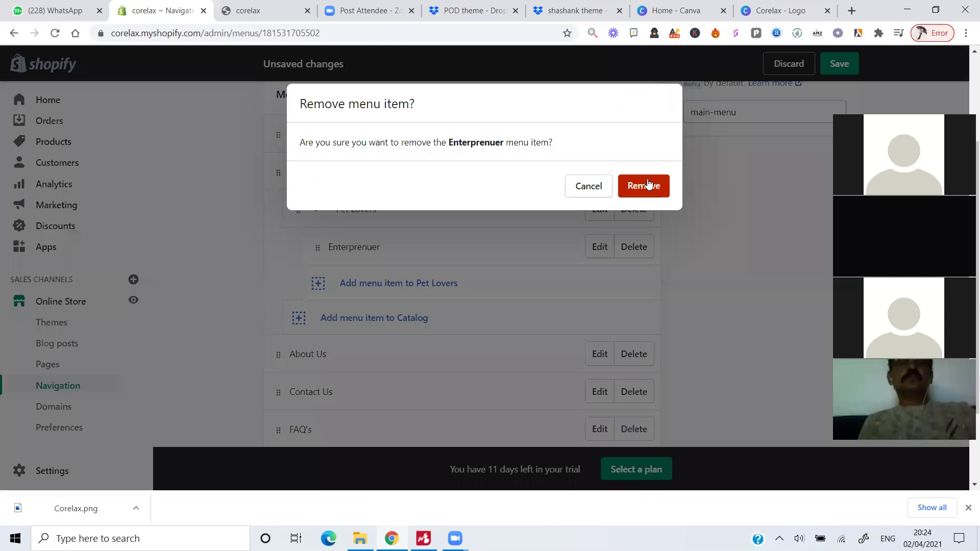
{"action": "left_click", "coordinate": [647, 185]}
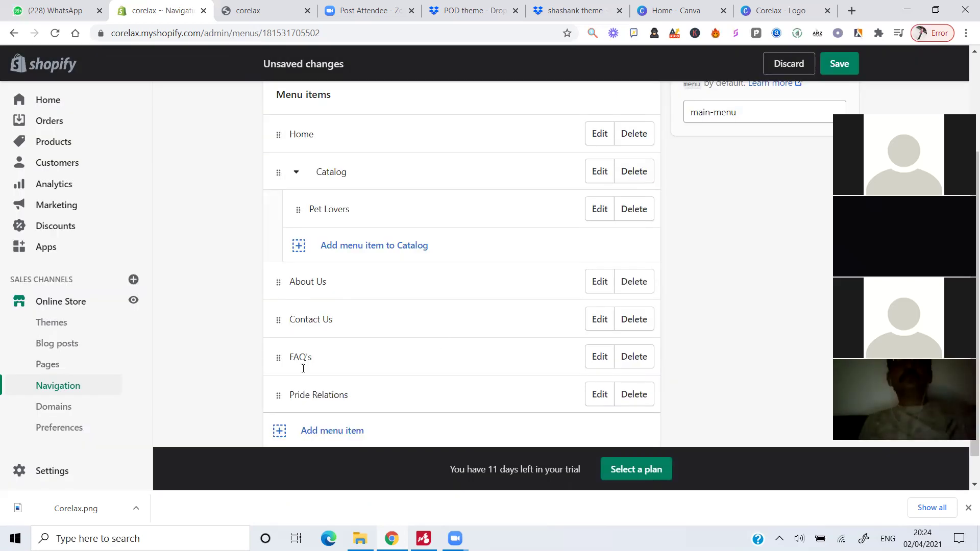
Step: Add a Pride Relations sub-item to Catalog, linked to the Pride Relations collection
{"action": "scroll", "coordinate": [276, 365], "scroll_direction": "down", "scroll_amount": 1}
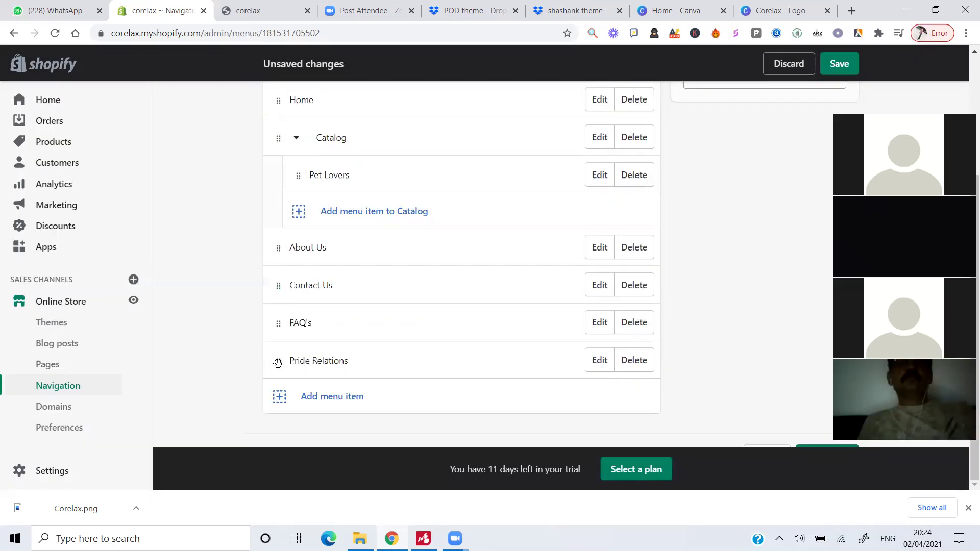
{"action": "left_click", "coordinate": [385, 212]}
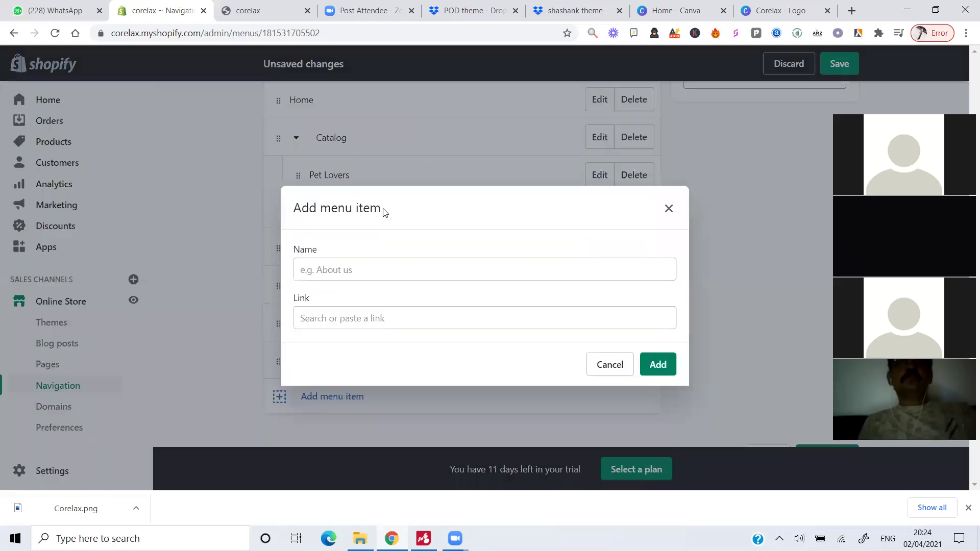
{"action": "left_click", "coordinate": [375, 258]}
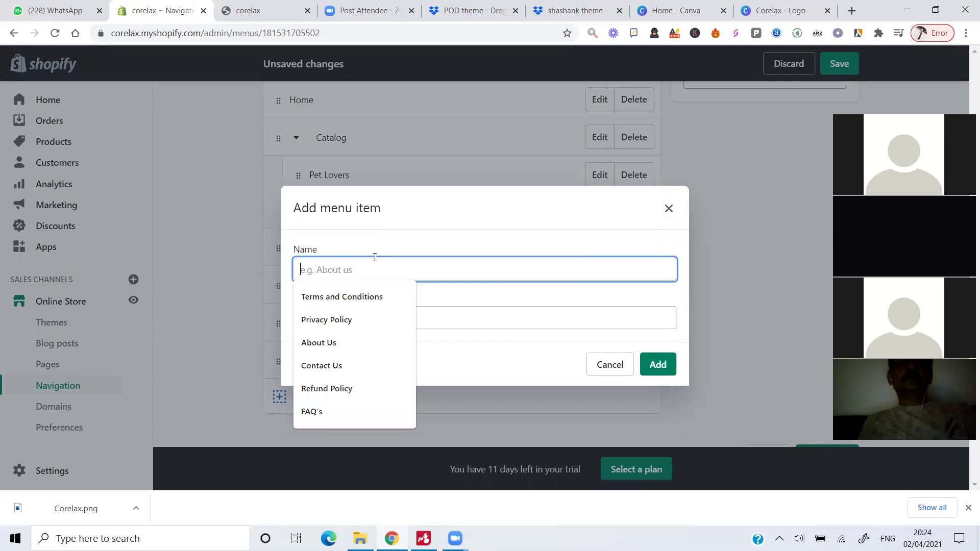
{"action": "type", "text": "Prid"}
{"action": "left_click", "coordinate": [353, 303]}
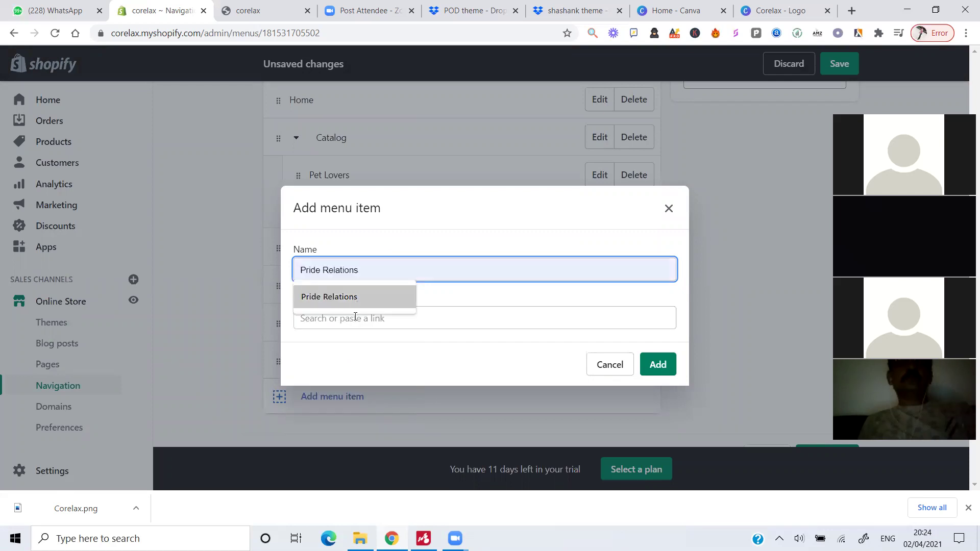
{"action": "left_click", "coordinate": [357, 318]}
{"action": "left_click", "coordinate": [362, 163]}
{"action": "left_click", "coordinate": [366, 282]}
{"action": "left_click", "coordinate": [658, 389]}
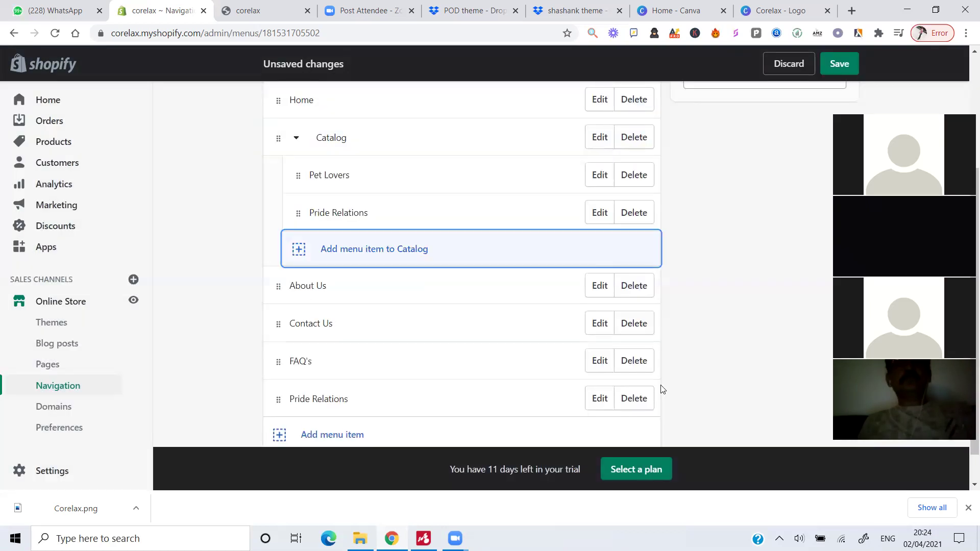
Step: Add an Enterprenuer sub-item to Catalog, linked to the Enterprenuer collection
{"action": "left_click", "coordinate": [377, 247]}
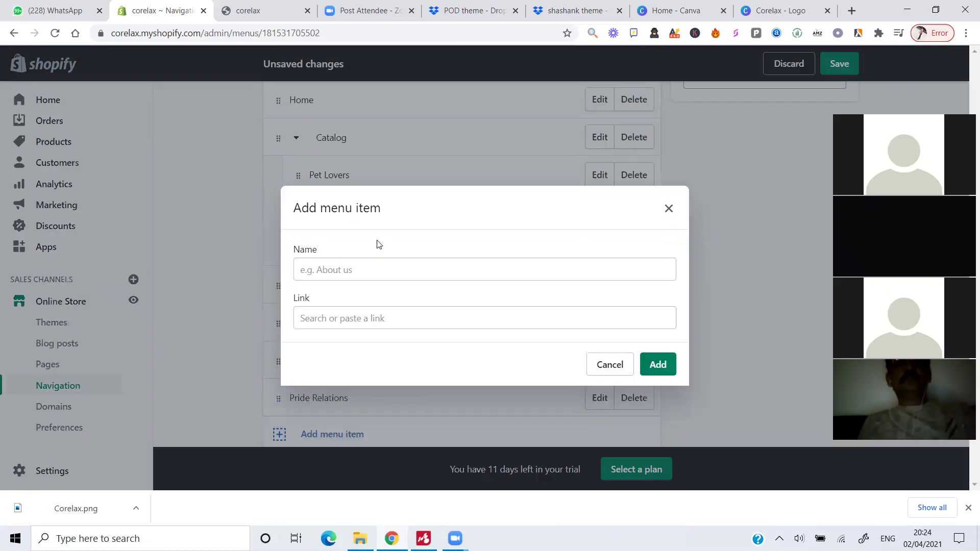
{"action": "left_click", "coordinate": [375, 267]}
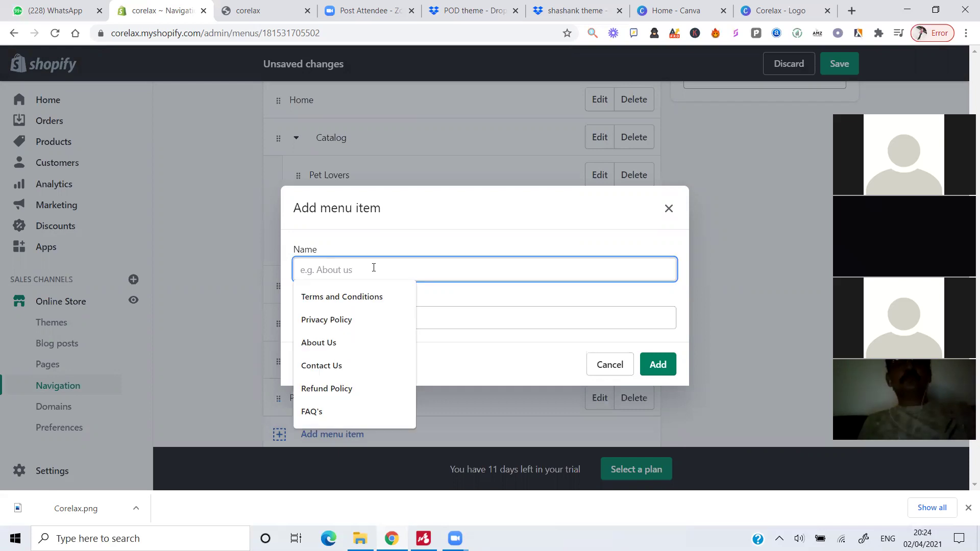
{"action": "type", "text": "Enterprenuer"}
{"action": "left_click", "coordinate": [365, 321]}
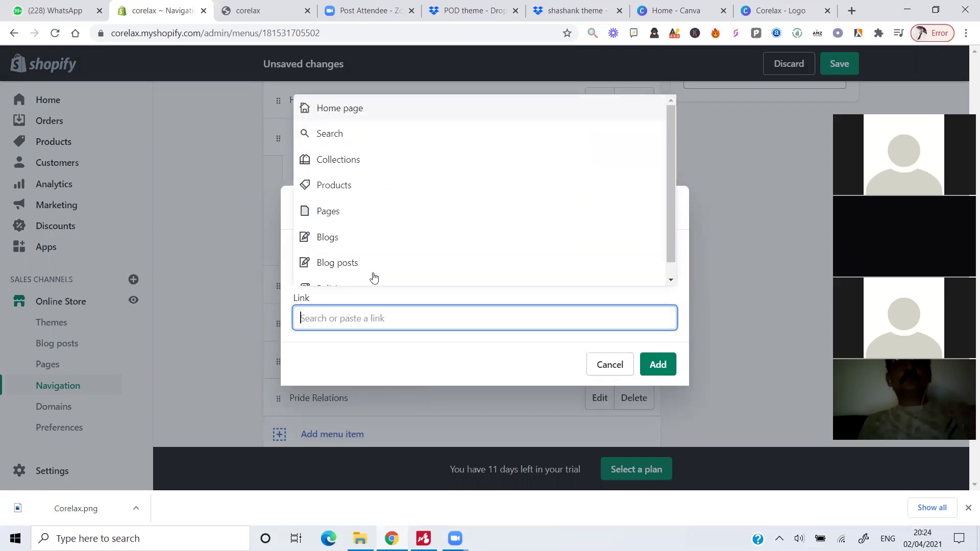
{"action": "left_click", "coordinate": [378, 157]}
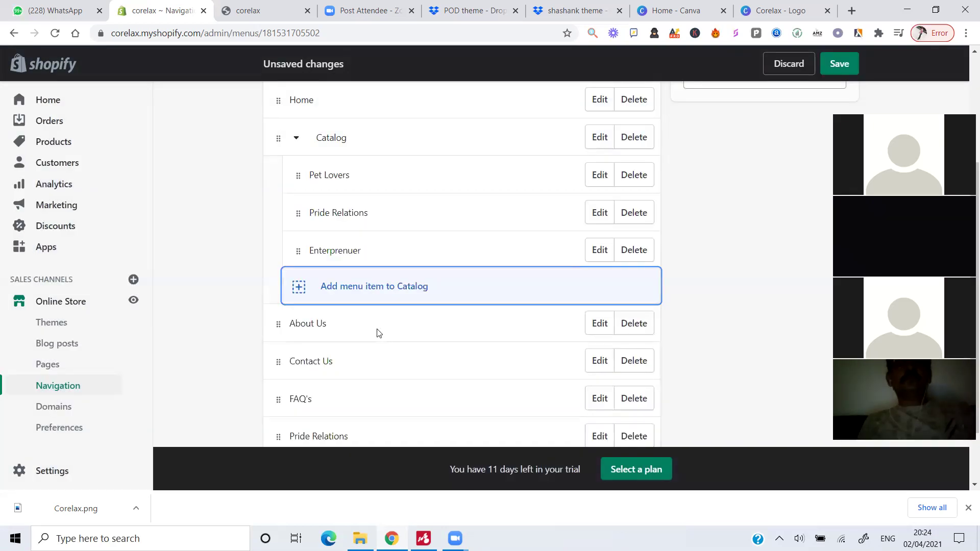
{"action": "scroll", "coordinate": [619, 357], "scroll_direction": "down", "scroll_amount": 2}
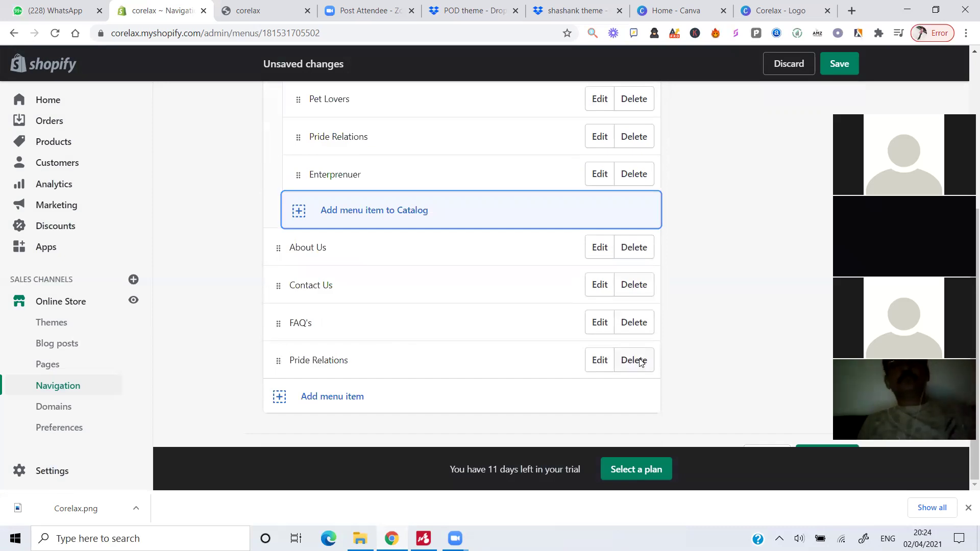
Step: Remove the leftover top-level Pride Relations item from the menu and save the menu
{"action": "left_click", "coordinate": [632, 143]}
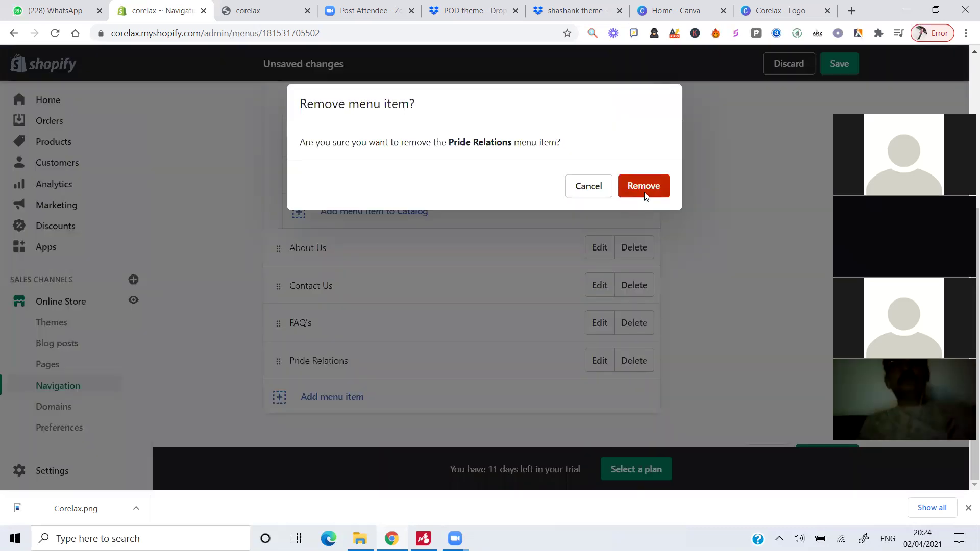
{"action": "left_click", "coordinate": [644, 187]}
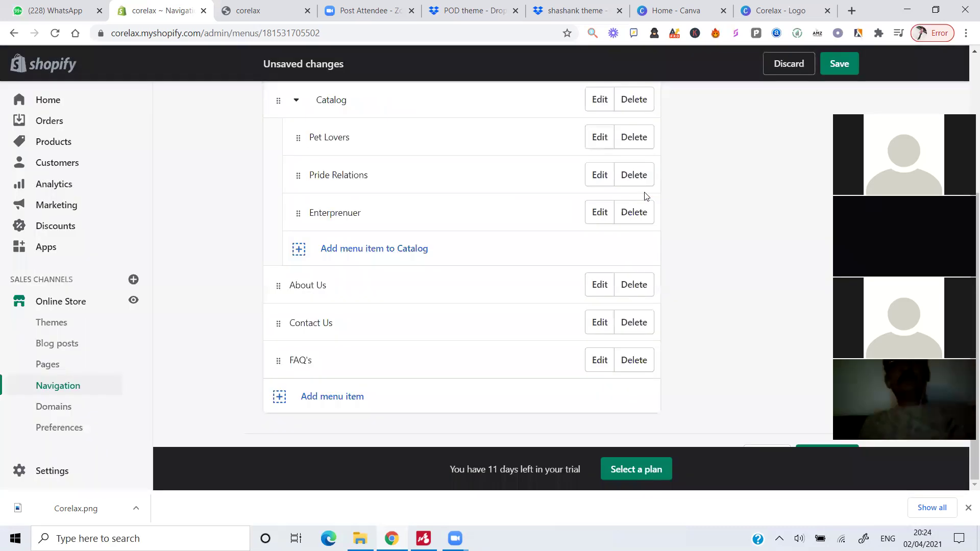
{"action": "left_click", "coordinate": [845, 64]}
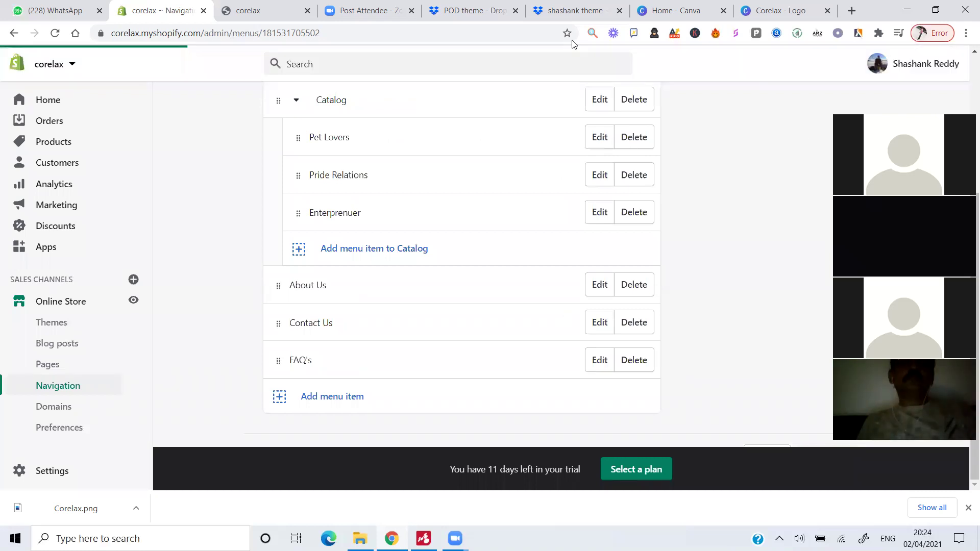
Step: Reload the corelax storefront, open the Enterprenuer collection from the Catalog submenu, and return to the home page
{"action": "key", "text": "ctrl+Tab"}
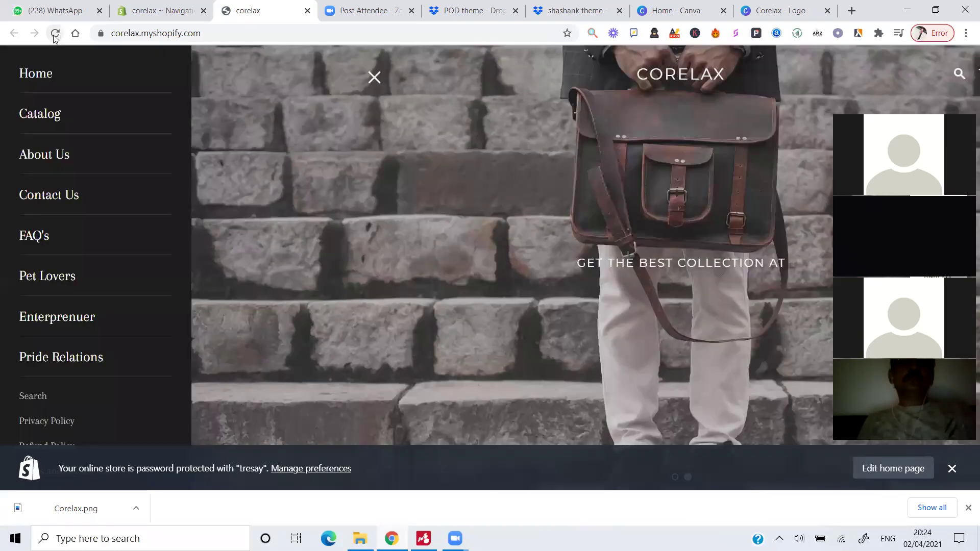
{"action": "left_click", "coordinate": [55, 33]}
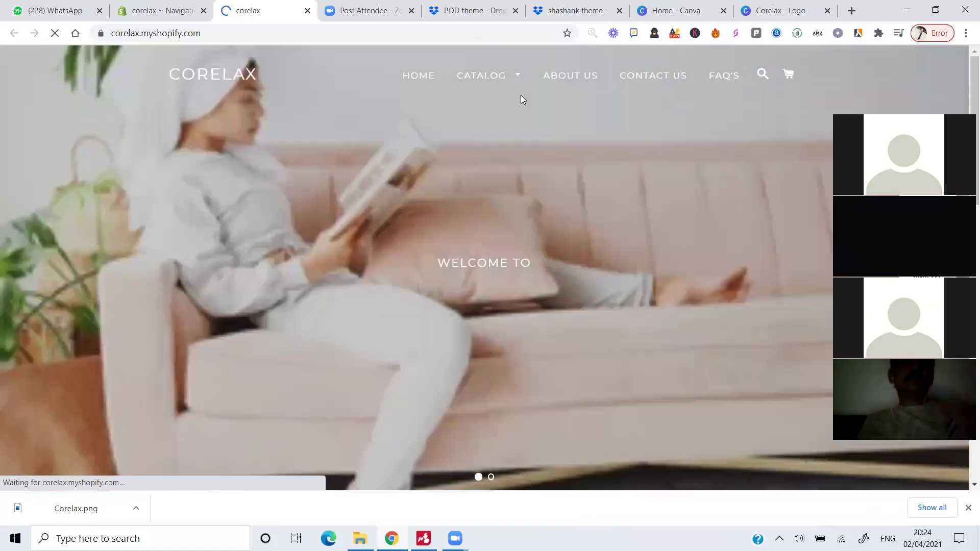
{"action": "mouse_move", "coordinate": [521, 97]}
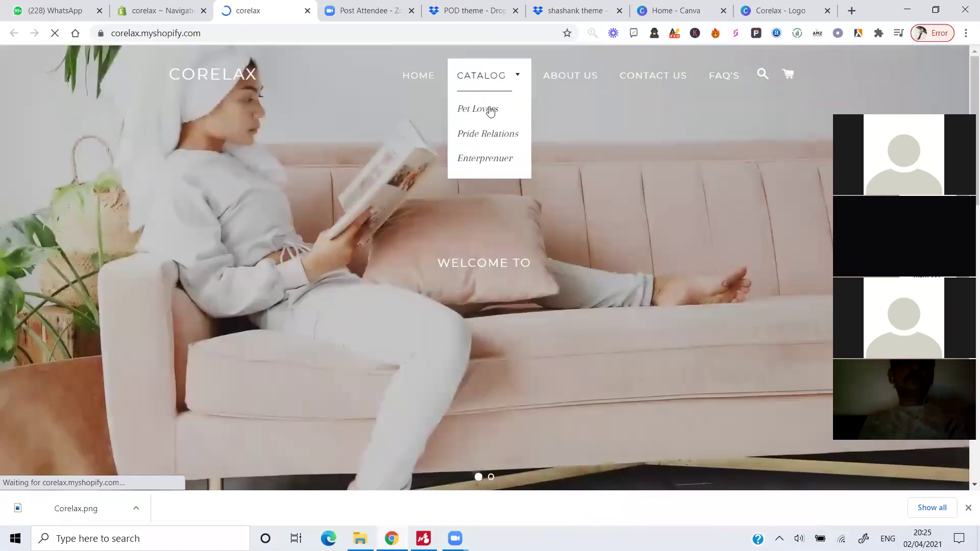
{"action": "left_click", "coordinate": [489, 161]}
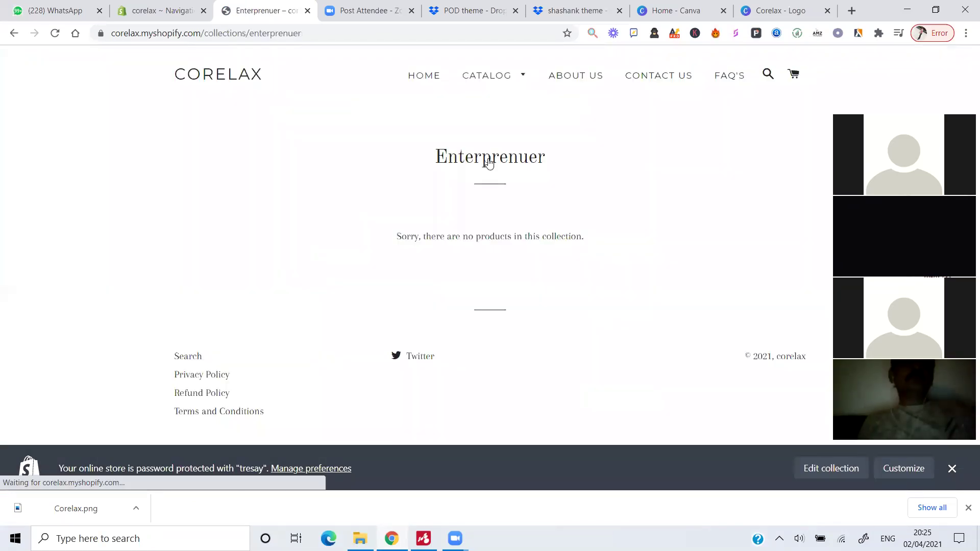
{"action": "left_click", "coordinate": [218, 74]}
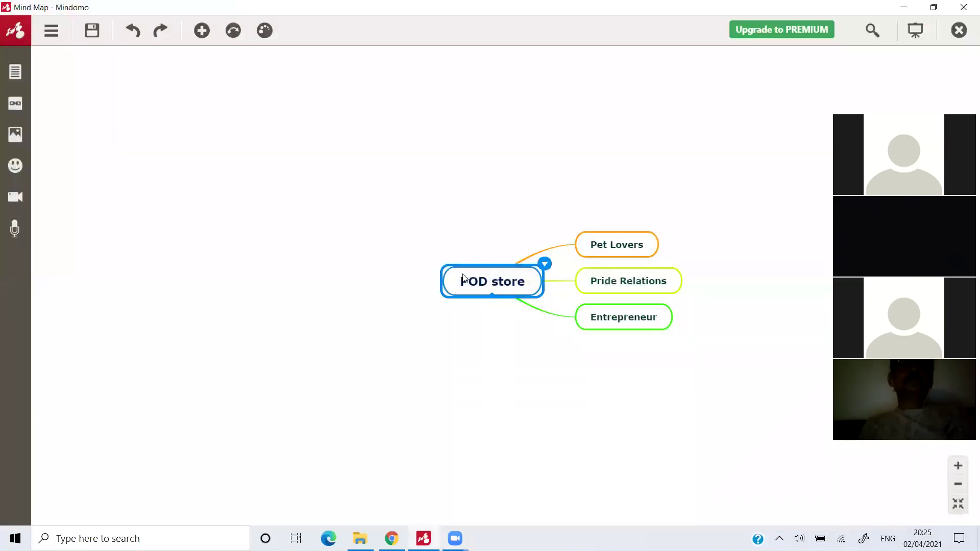
Step: Try to cut the POD store central topic from the mind map in Mindomo
{"action": "right_click", "coordinate": [463, 278]}
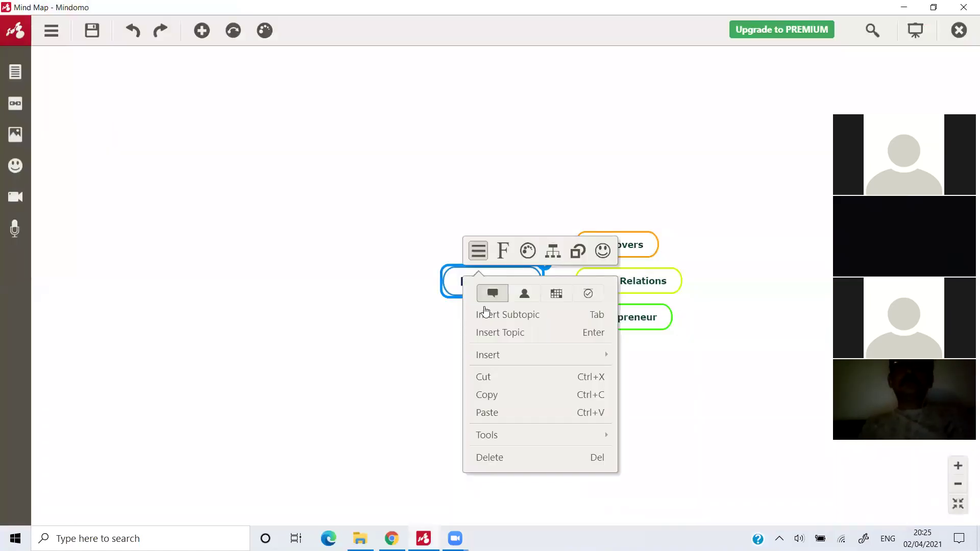
{"action": "left_click", "coordinate": [500, 376]}
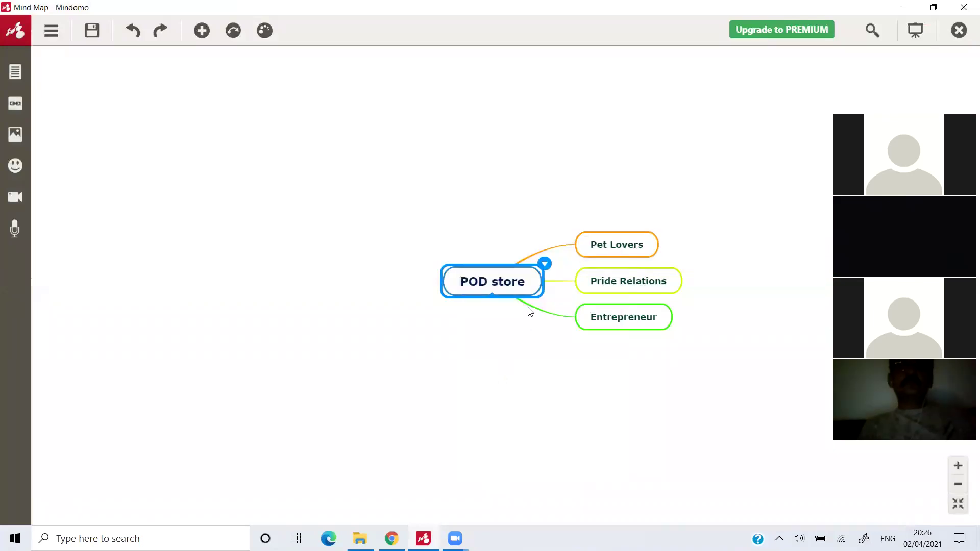
{"action": "right_click", "coordinate": [536, 279]}
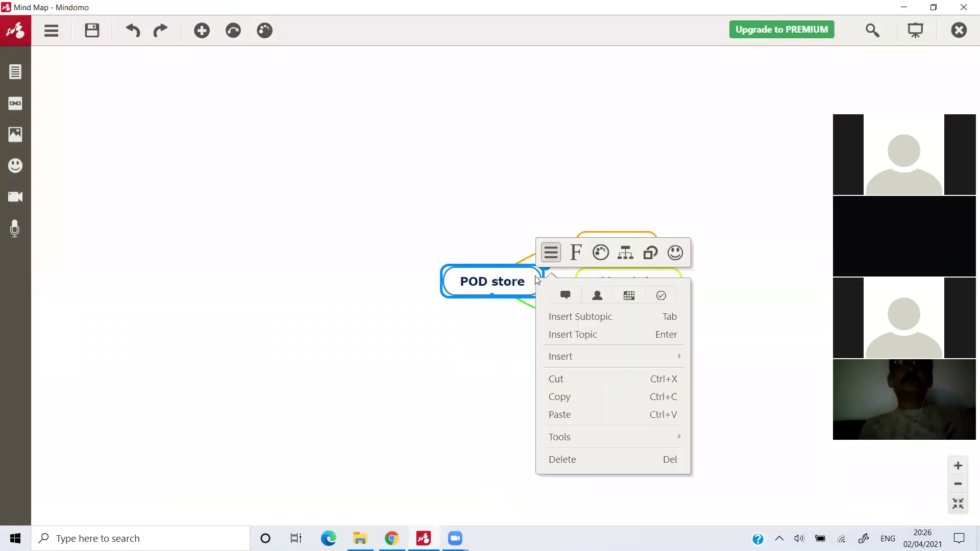
{"action": "left_click", "coordinate": [562, 381]}
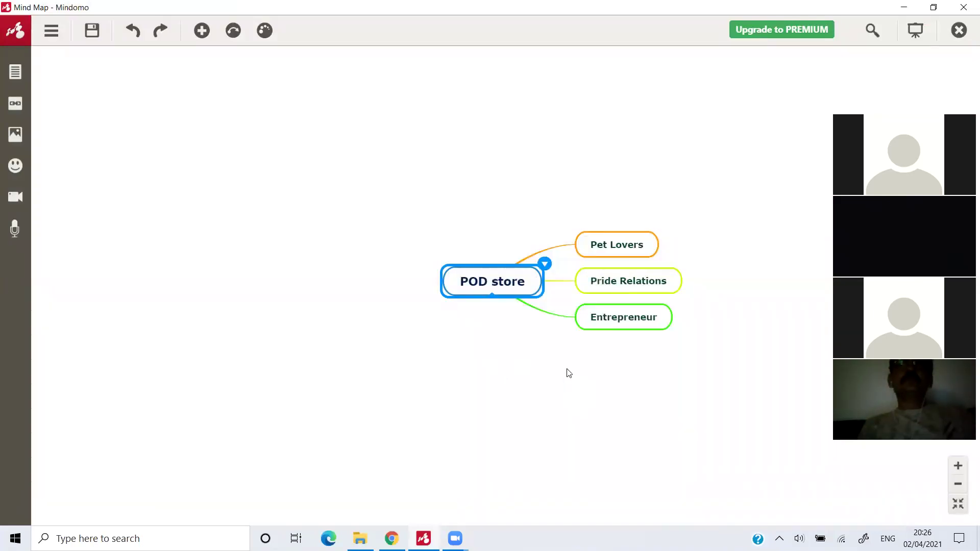
Step: Close the POD store map without saving and create a new blank mind map
{"action": "left_click", "coordinate": [16, 30]}
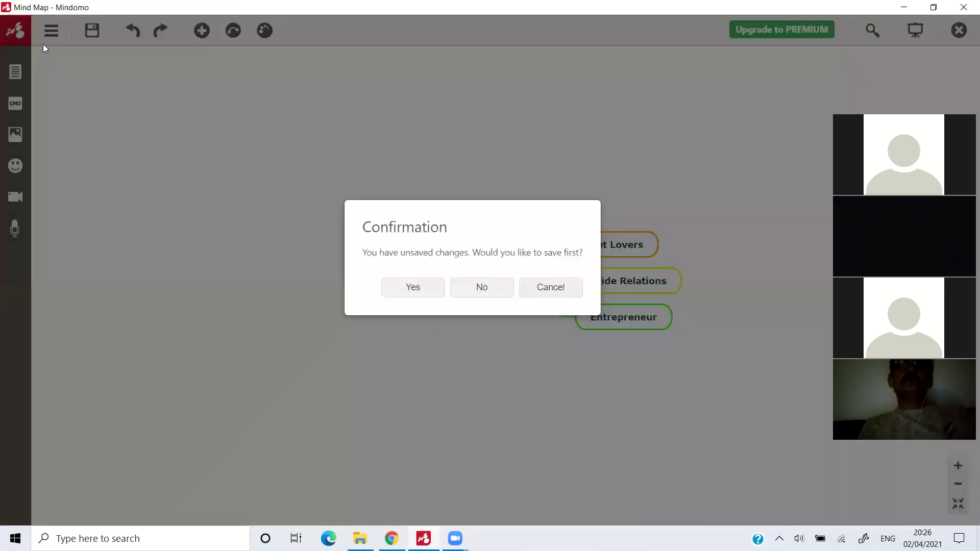
{"action": "left_click", "coordinate": [479, 286]}
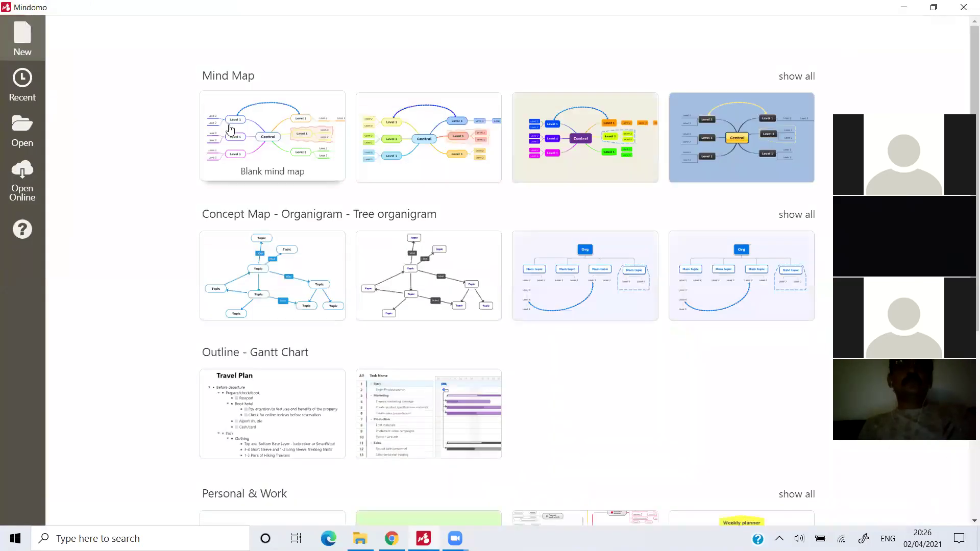
{"action": "left_click", "coordinate": [229, 126]}
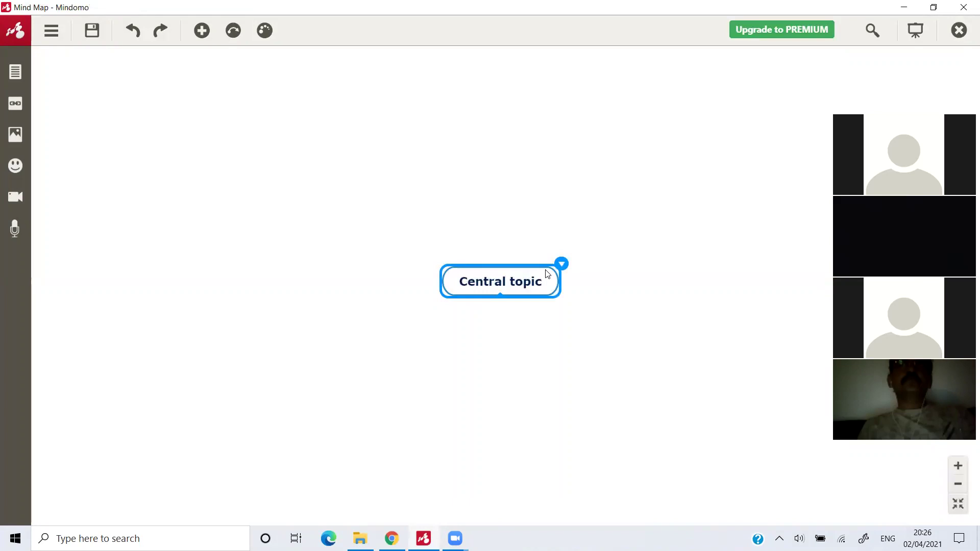
Step: Rename the central topic of the new mind map as Pricing
{"action": "double_click", "coordinate": [502, 282]}
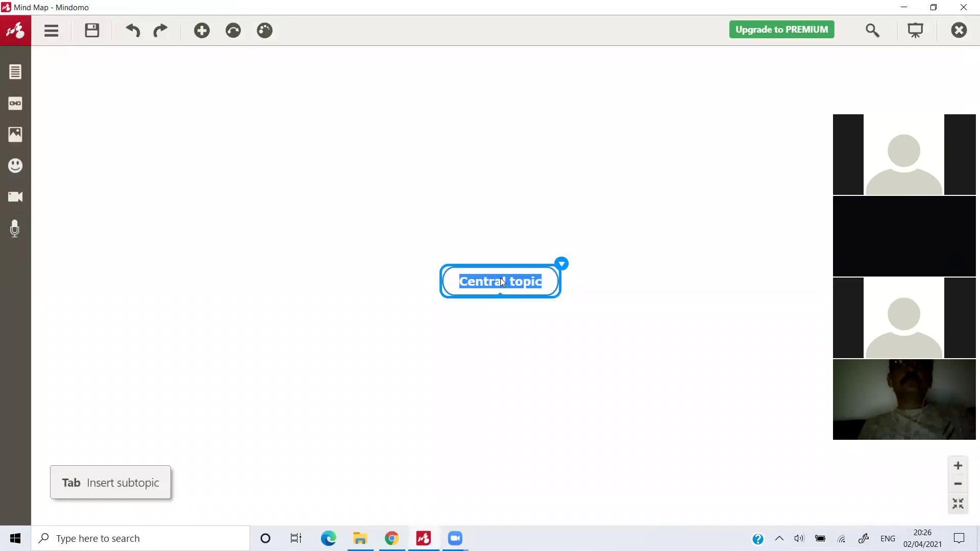
{"action": "type", "text": "Pricing"}
{"action": "key", "text": "Return"}
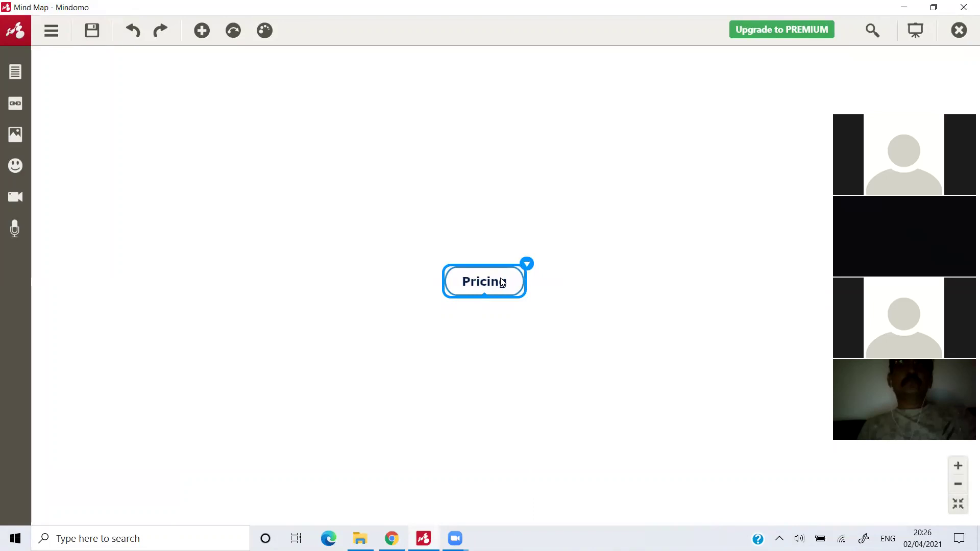
Step: Add a subtopic to Pricing listing the sizes "S, M , L,XL, 2XL, 3Xl"
{"action": "key", "text": "Tab"}
{"action": "type", "text": "s"}
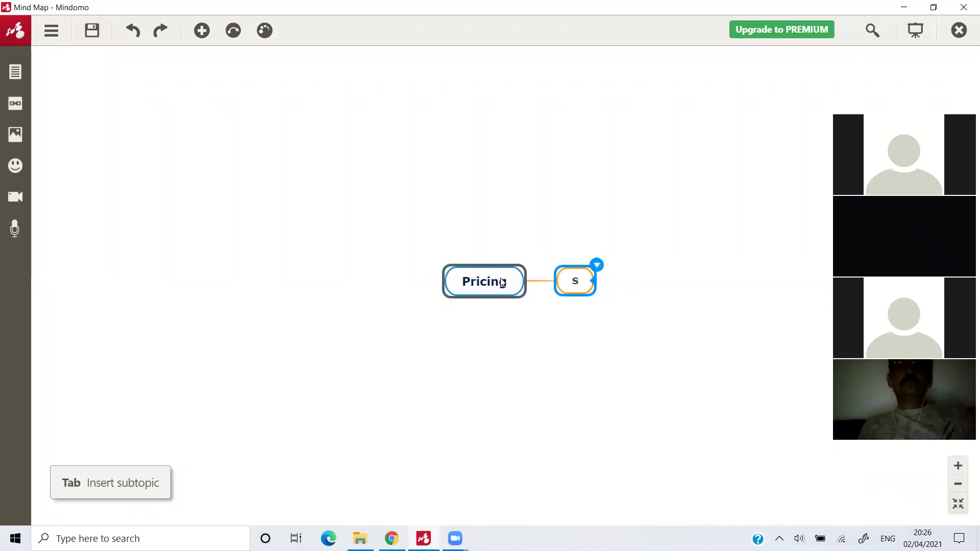
{"action": "type", "text": ", M, "}
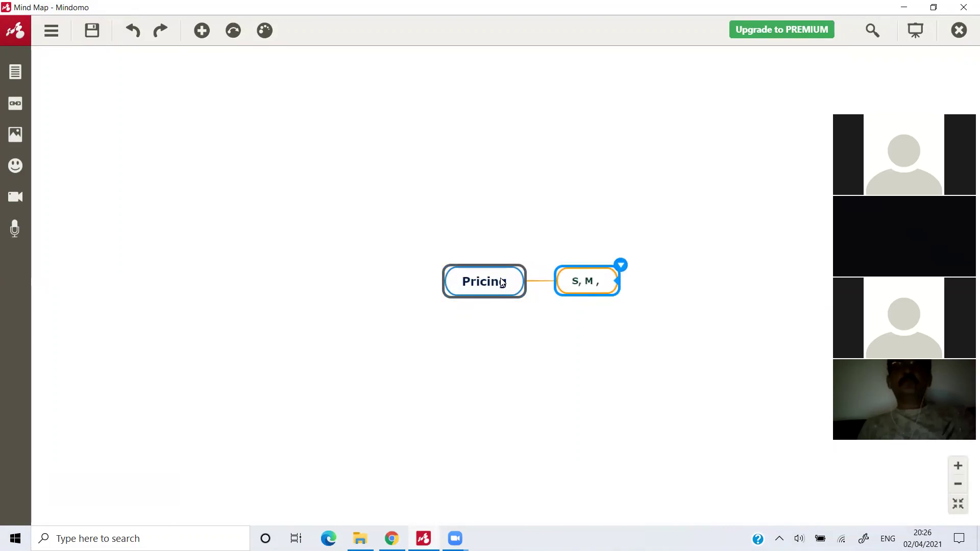
{"action": "type", "text": "L"}
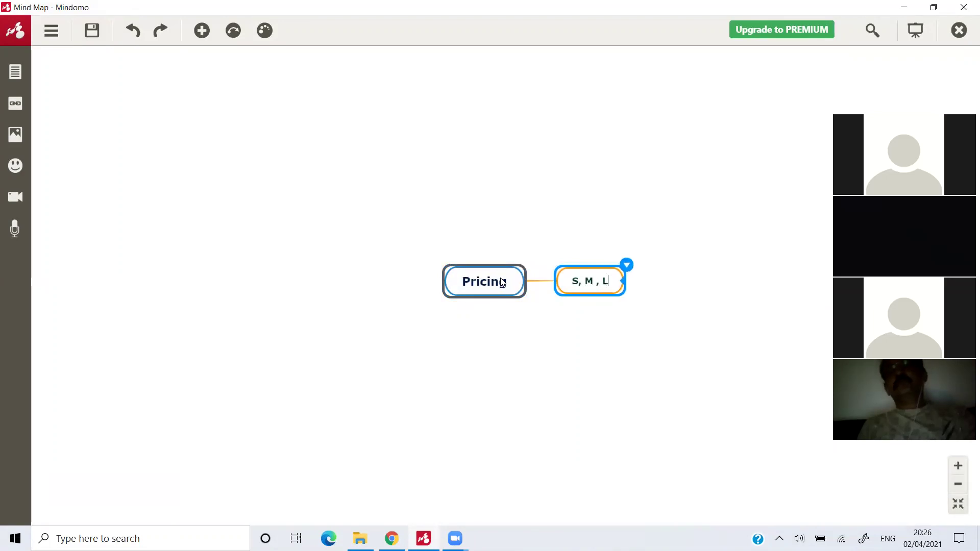
{"action": "type", "text": ","}
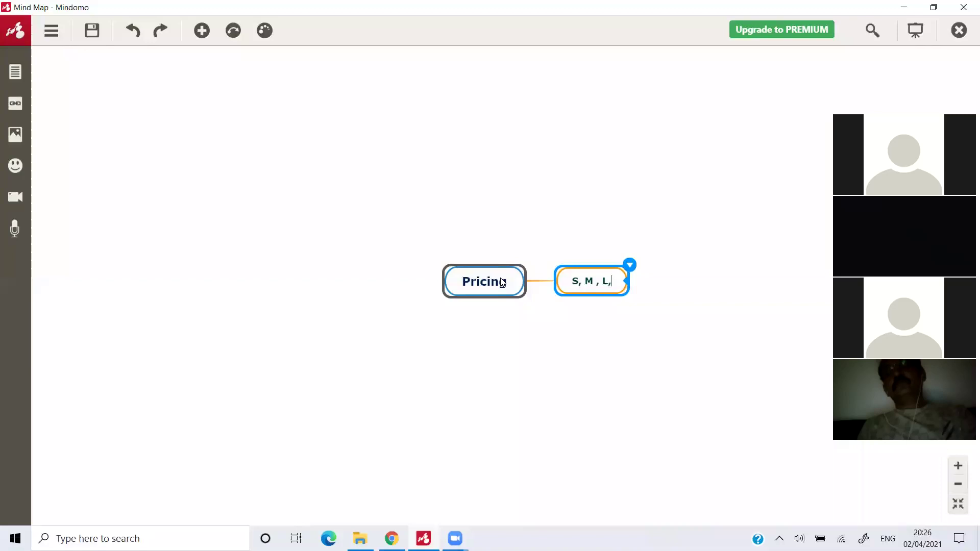
{"action": "type", "text": "XL, "}
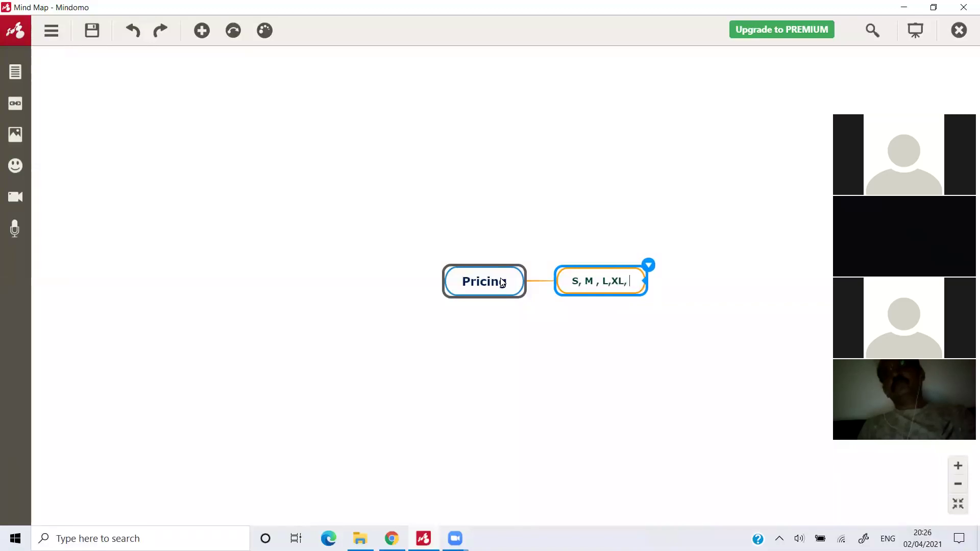
{"action": "type", "text": "2XL, 2XL"}
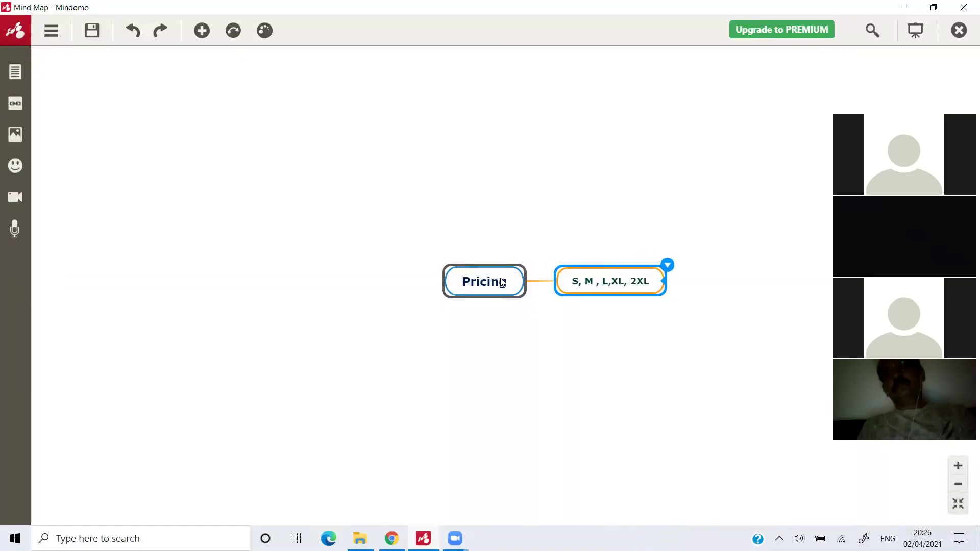
{"action": "type", "text": "3X"}
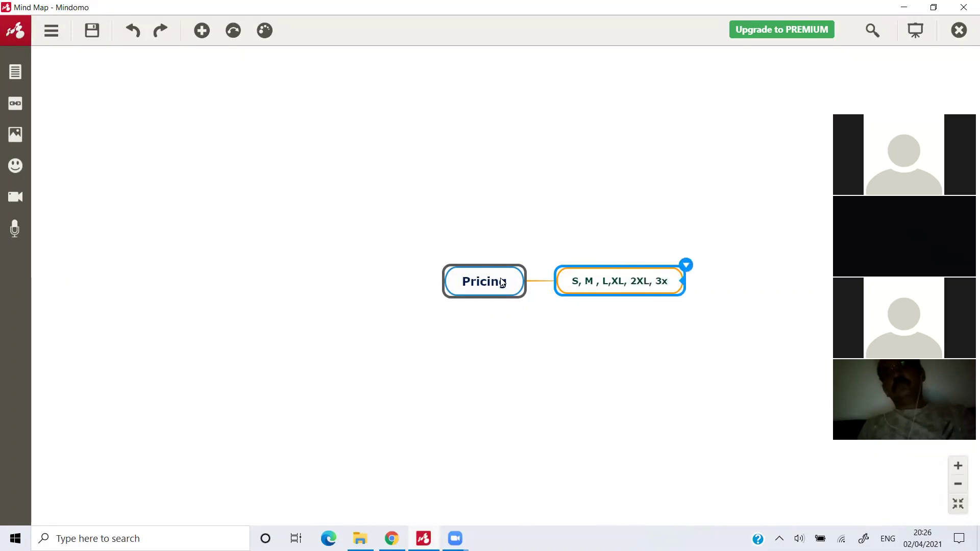
{"action": "key", "text": "BackSpace"}
{"action": "type", "text": "XL"}
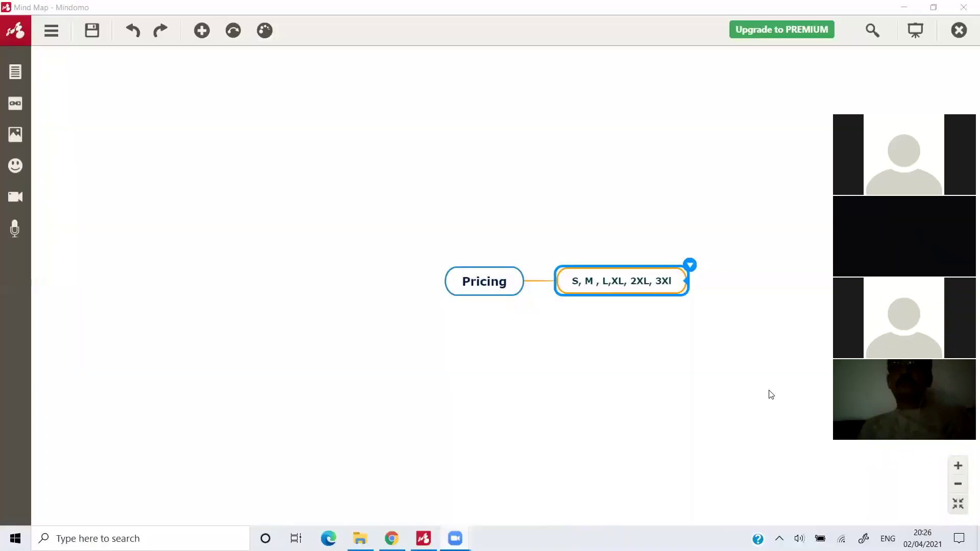
Step: Add two more main topics to Pricing beneath the sizes topic
{"action": "left_click_drag", "start_coordinate": [542, 240], "coordinate": [302, 131]}
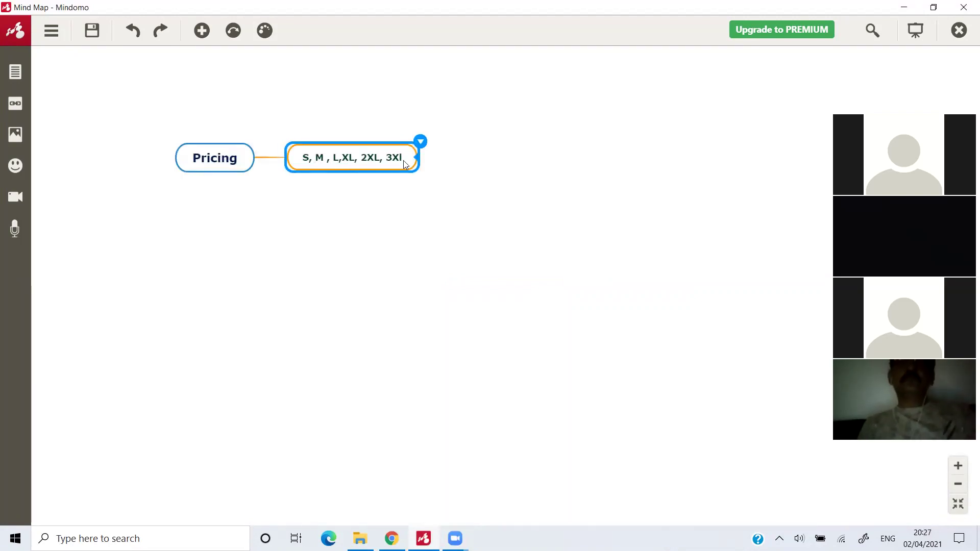
{"action": "right_click", "coordinate": [315, 223]}
{"action": "key", "text": "Return"}
{"action": "key", "text": "Return"}
{"action": "key", "text": "Return"}
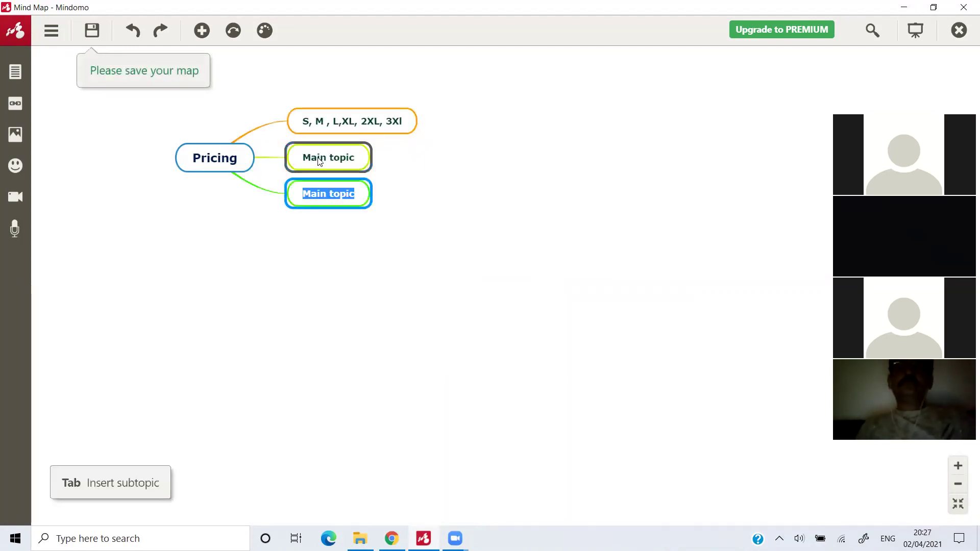
Step: Rename the main topic directly below the sizes topic as "S-----13$"
{"action": "double_click", "coordinate": [319, 159]}
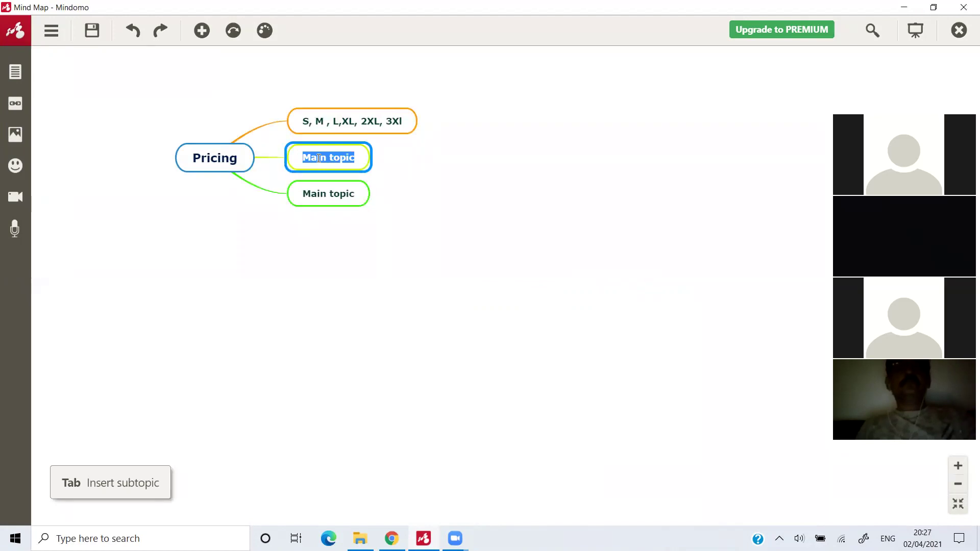
{"action": "key", "text": "BackSpace"}
{"action": "type", "text": "S"}
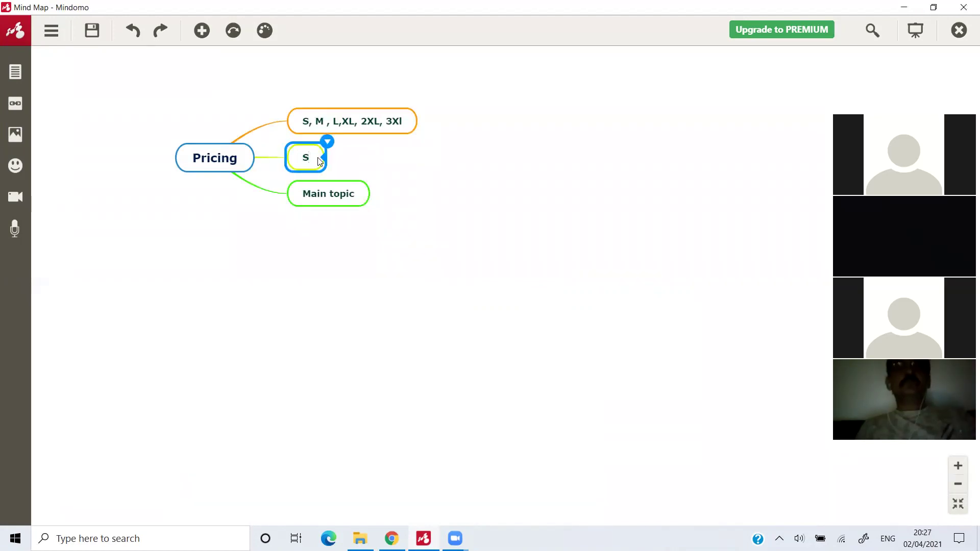
{"action": "type", "text": "----13"}
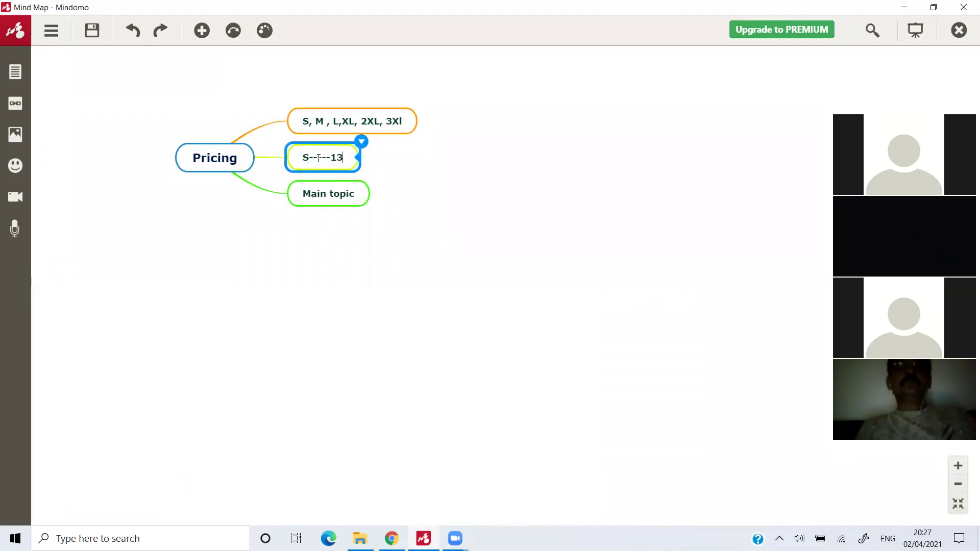
{"action": "type", "text": "$"}
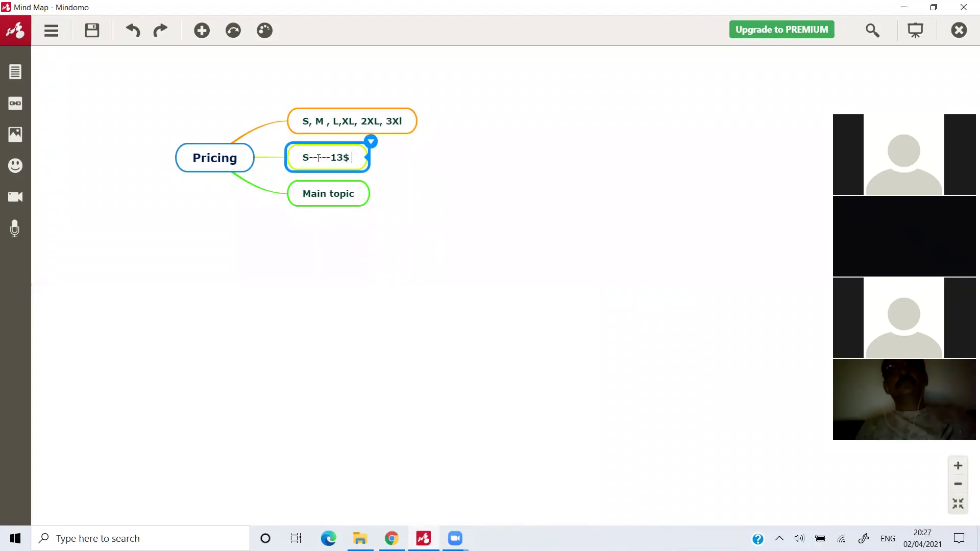
Step: Append the note "( no person will be interested in his size)" to the S price topic
{"action": "type", "text": " ( no"}
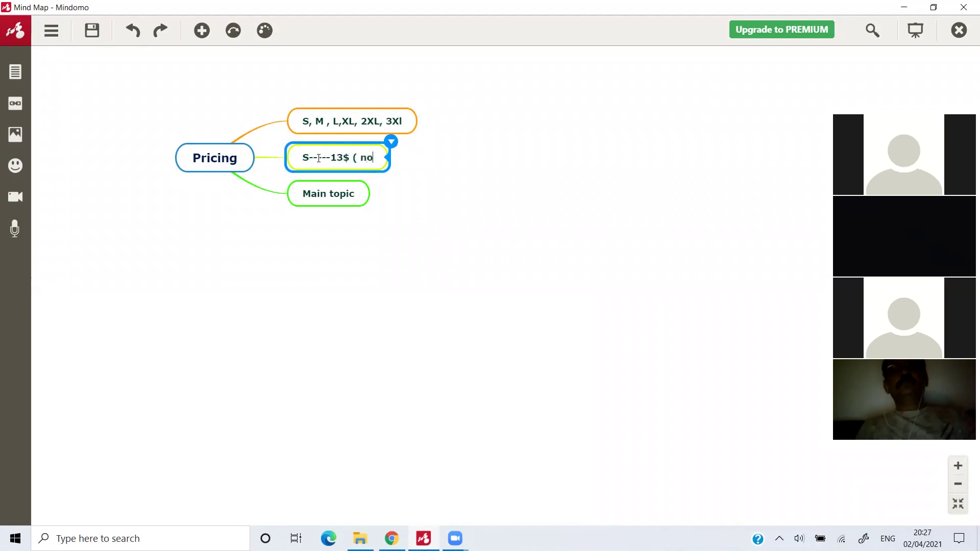
{"action": "type", "text": " bes"}
{"action": "key", "text": "BackSpace"}
{"action": "key", "text": "BackSpace"}
{"action": "key", "text": "BackSpace"}
{"action": "key", "text": "BackSpace"}
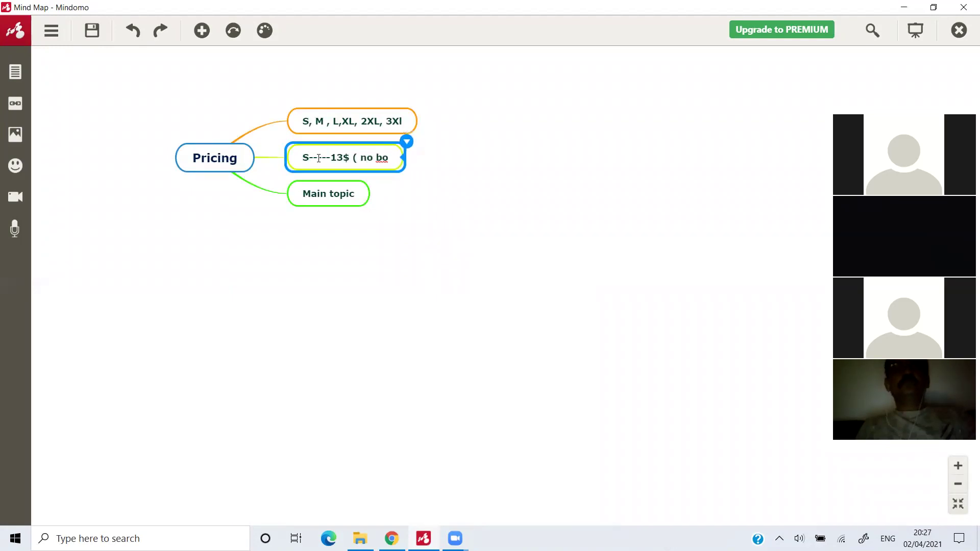
{"action": "type", "text": "pers"}
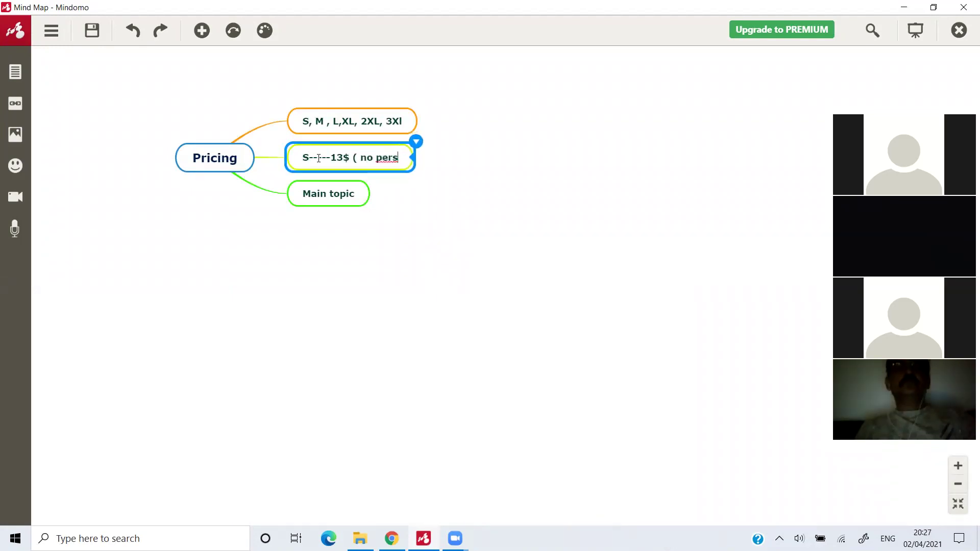
{"action": "type", "text": "on will ne"}
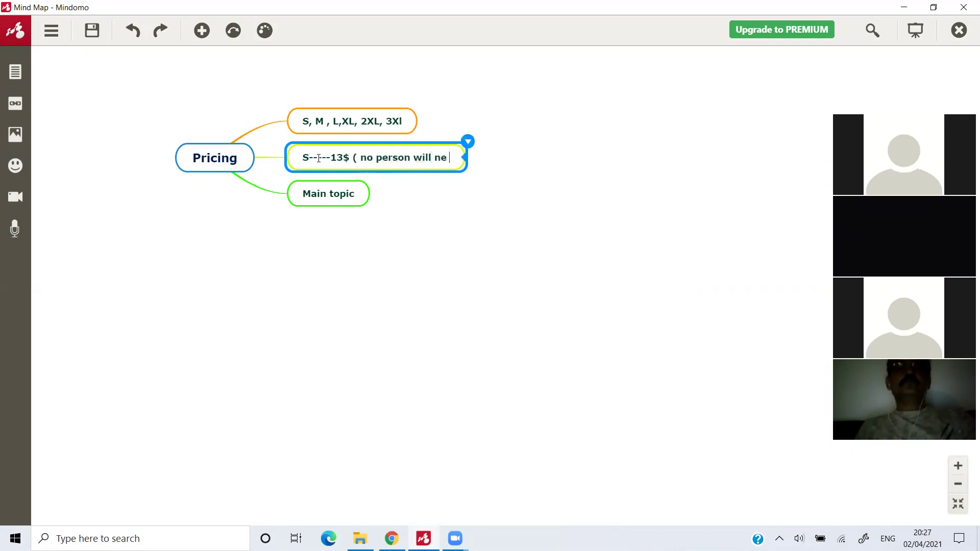
{"action": "key", "text": "BackSpace"}
{"action": "key", "text": "BackSpace"}
{"action": "type", "text": "be in"}
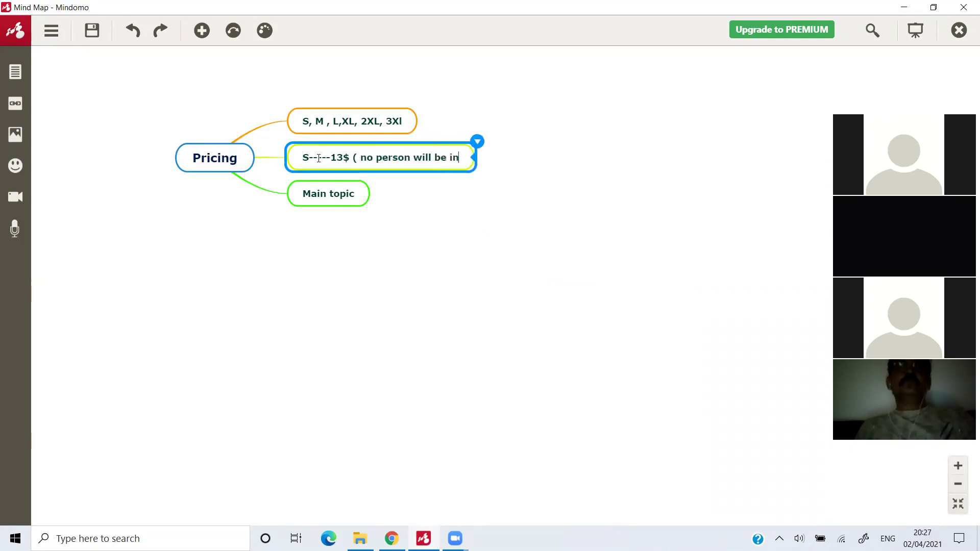
{"action": "type", "text": "terested "}
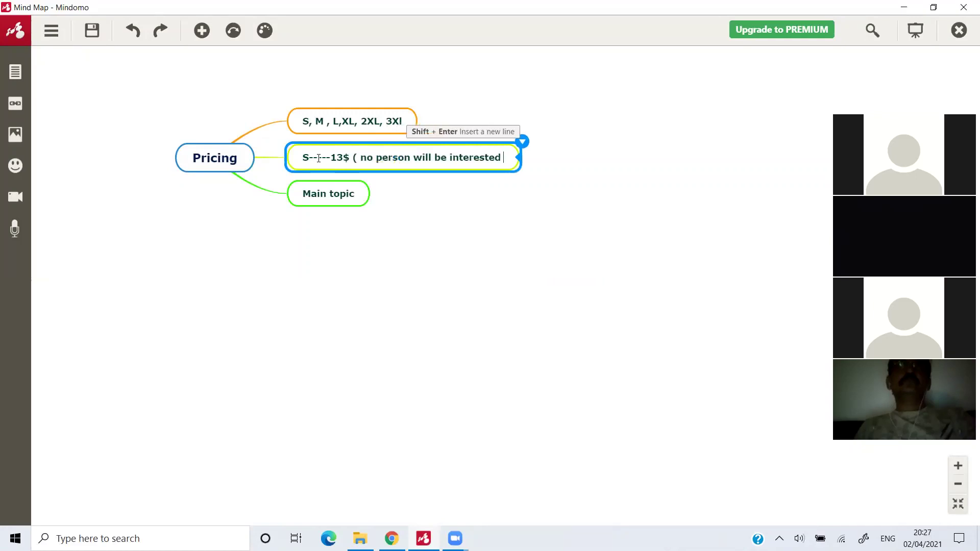
{"action": "type", "text": "in his call"}
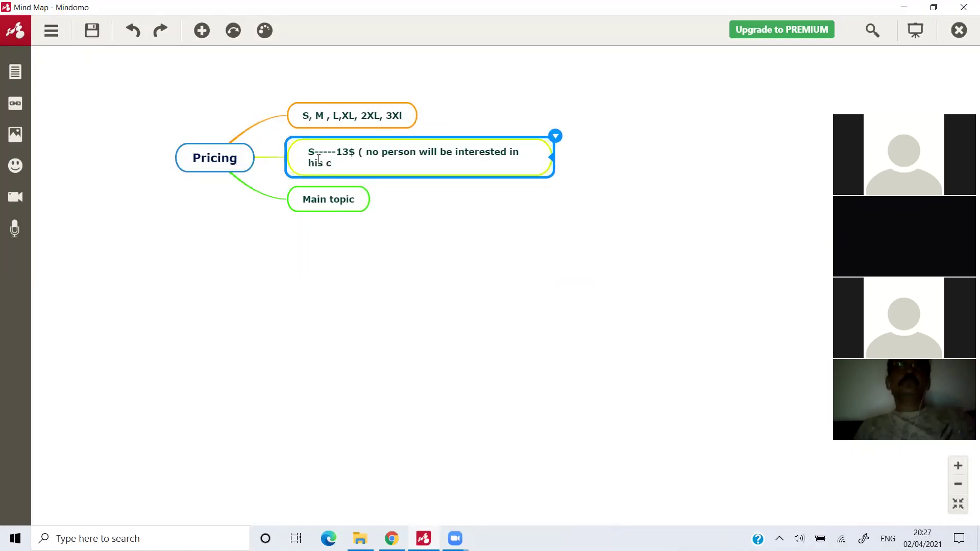
{"action": "key", "text": "BackSpace"}
{"action": "key", "text": "BackSpace"}
{"action": "key", "text": "BackSpace"}
{"action": "key", "text": "BackSpace"}
{"action": "type", "text": "size"}
{"action": "key", "text": "Return"}
Step: Insert "(maximum)" after the word "person" in the S price topic
{"action": "left_click", "coordinate": [419, 151]}
{"action": "type", "text": "(ma"}
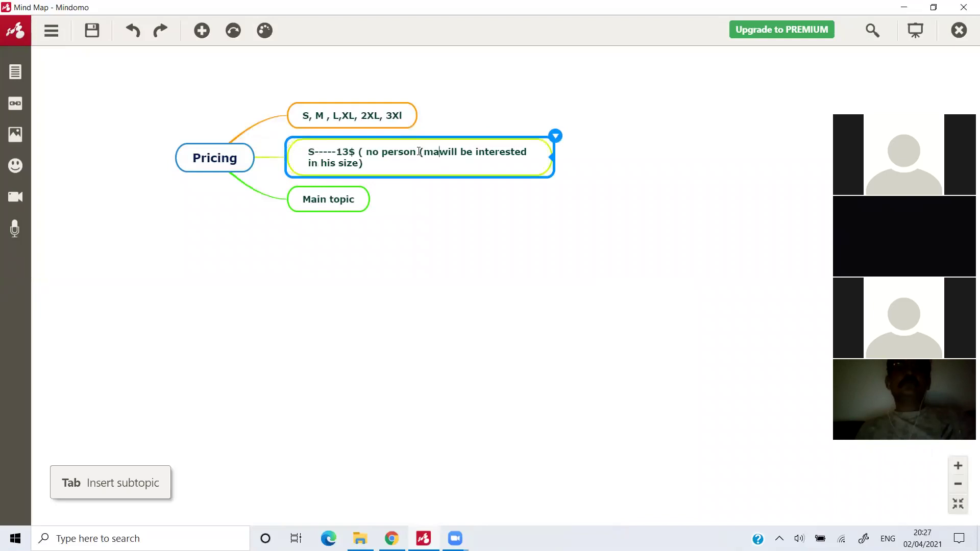
{"action": "type", "text": "ximum)"}
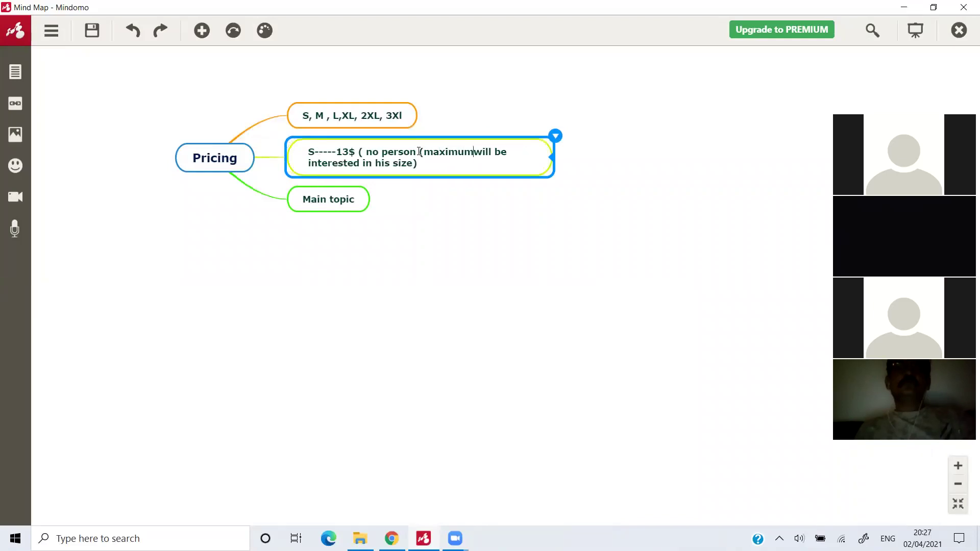
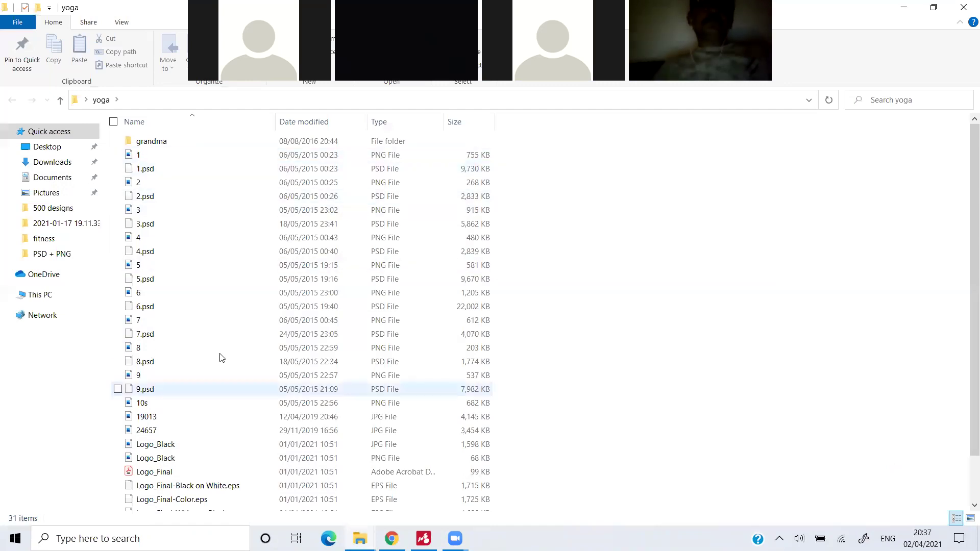
Step: Close the yoga folder and switch to the corelax Shopify admin in Chrome
{"action": "left_click", "coordinate": [964, 3]}
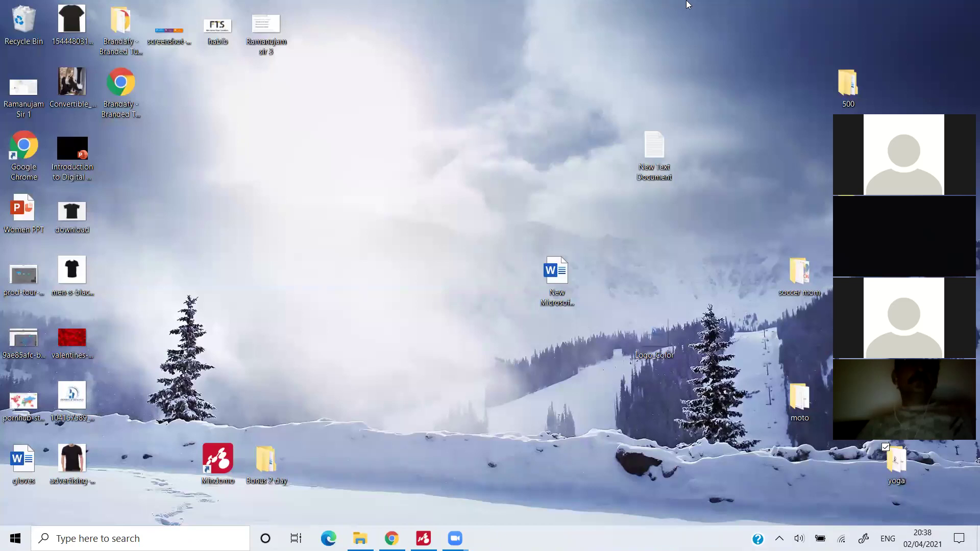
{"action": "key", "text": "alt+Tab"}
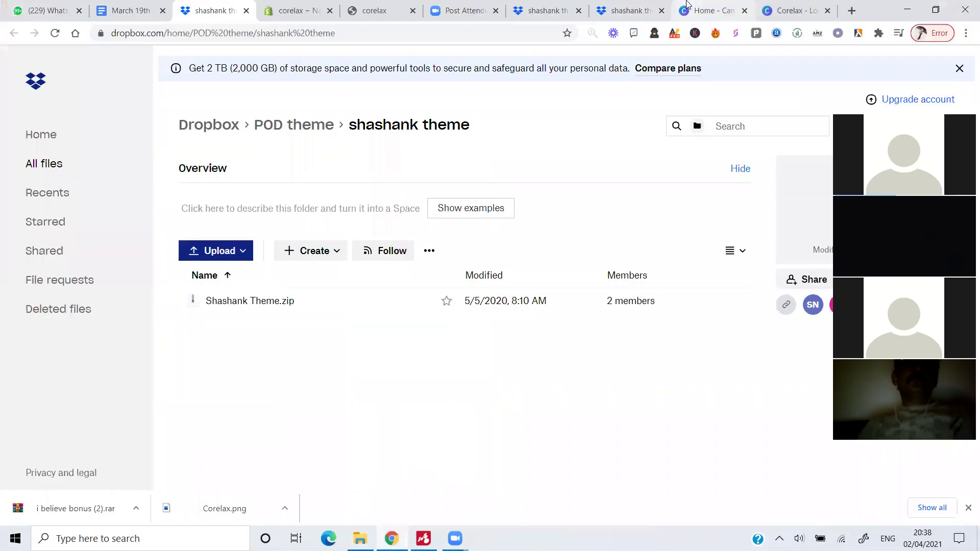
{"action": "left_click", "coordinate": [795, 7]}
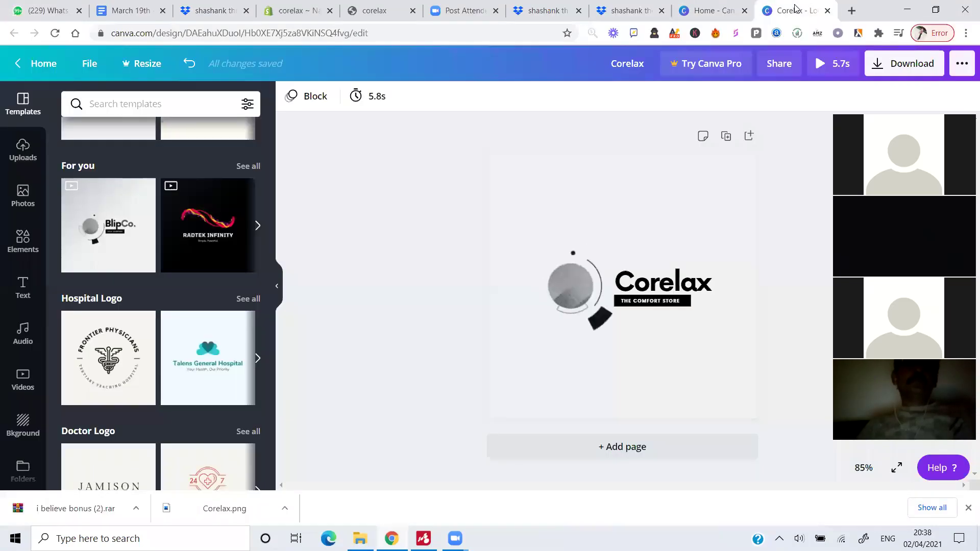
{"action": "left_click", "coordinate": [328, 5]}
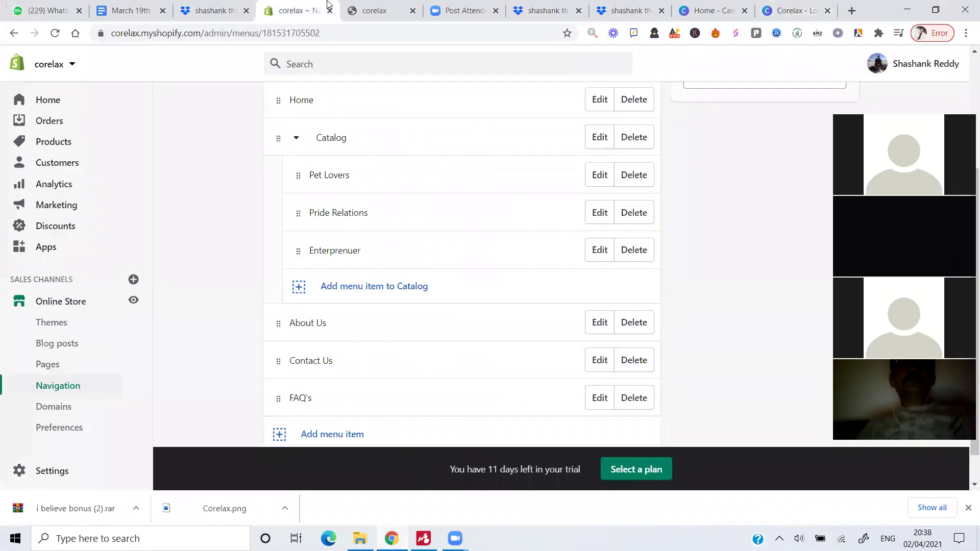
Step: Open the installed Fuel - Print on Demand app and move the meeting video strip off its page
{"action": "left_click", "coordinate": [52, 250]}
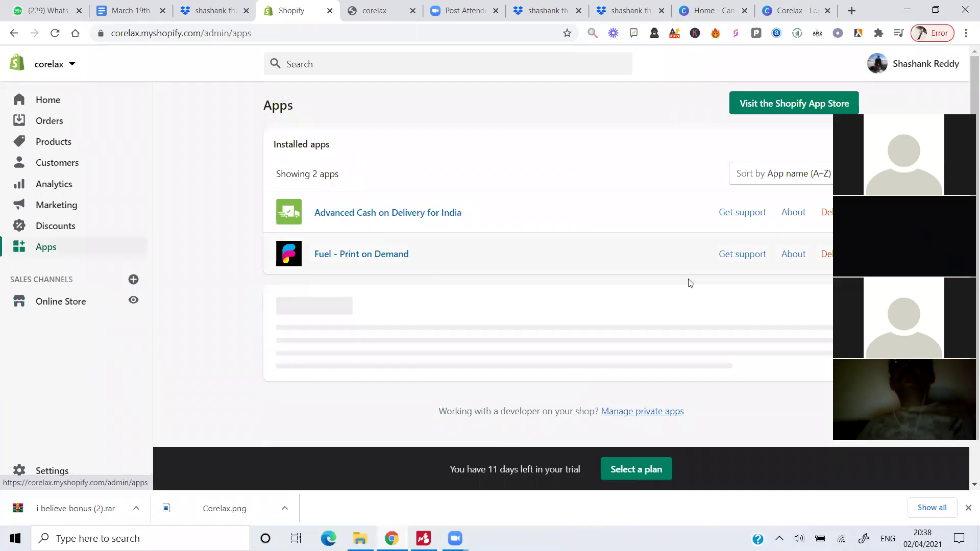
{"action": "left_click", "coordinate": [346, 258]}
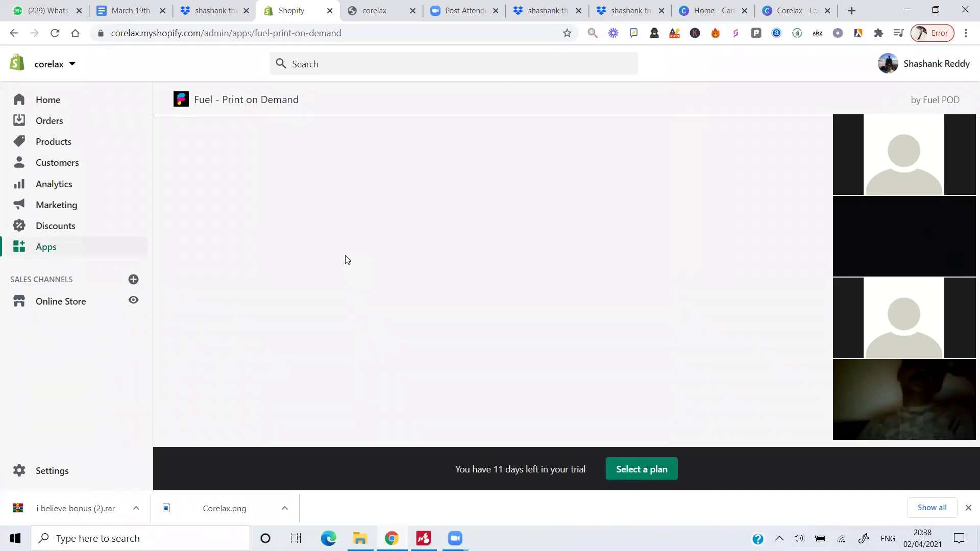
{"action": "left_click_drag", "start_coordinate": [837, 176], "coordinate": [516, 462]}
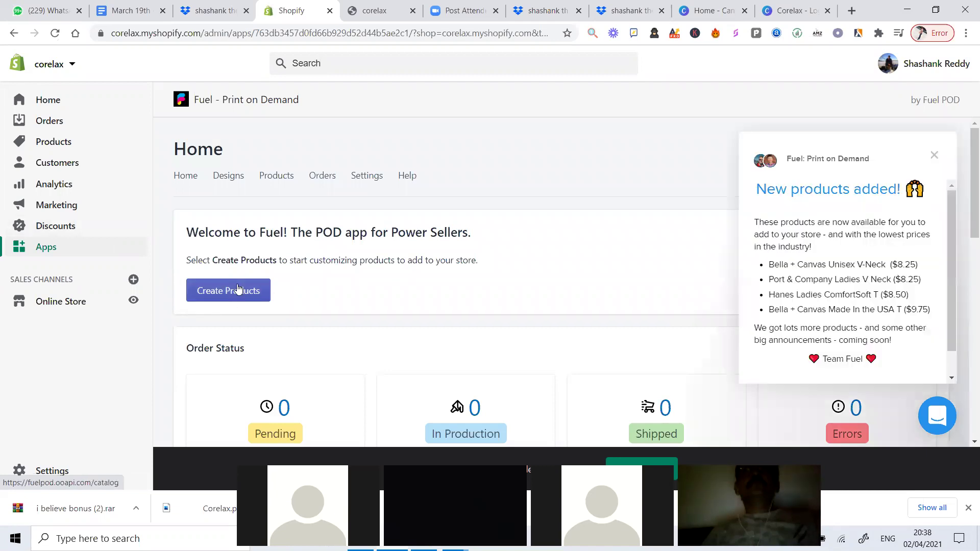
Step: Start creating a product from the 5000 Gildan Cotton T-Shirt and continue to mockup creation
{"action": "left_click", "coordinate": [238, 289]}
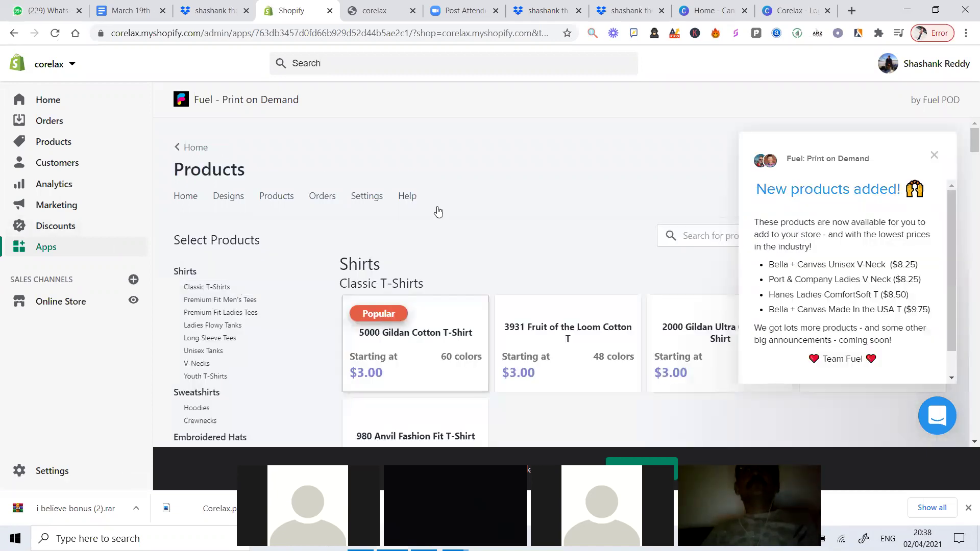
{"action": "scroll", "coordinate": [357, 383], "scroll_direction": "down", "scroll_amount": 3}
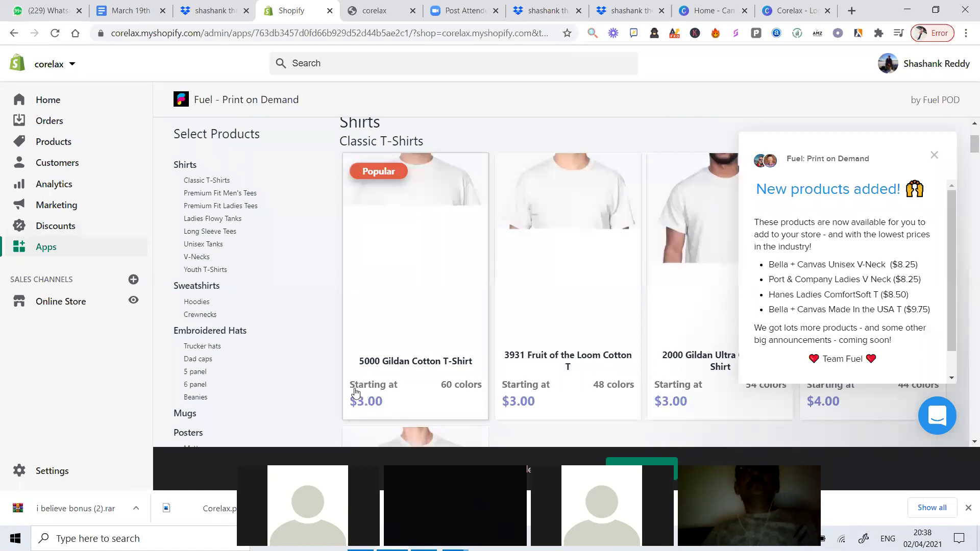
{"action": "left_click", "coordinate": [935, 156]}
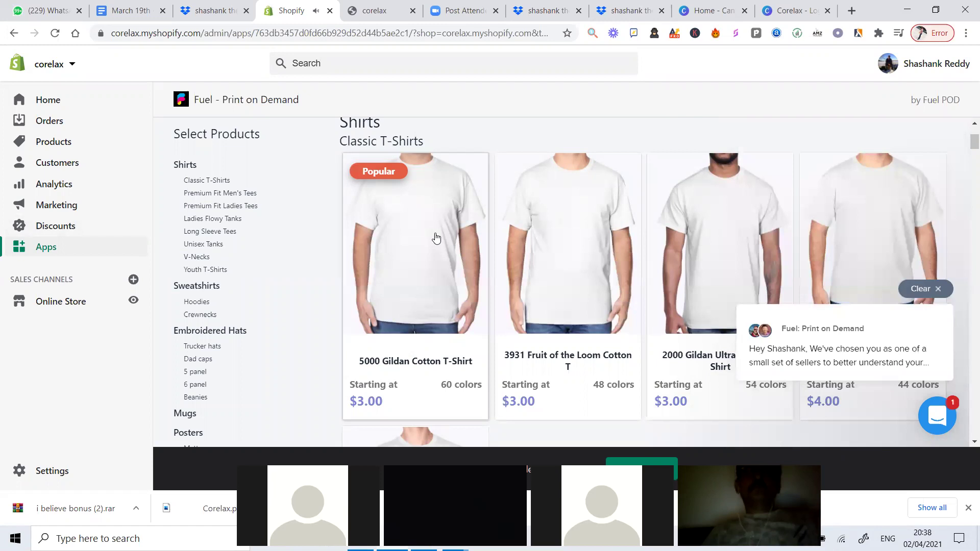
{"action": "left_click", "coordinate": [436, 239]}
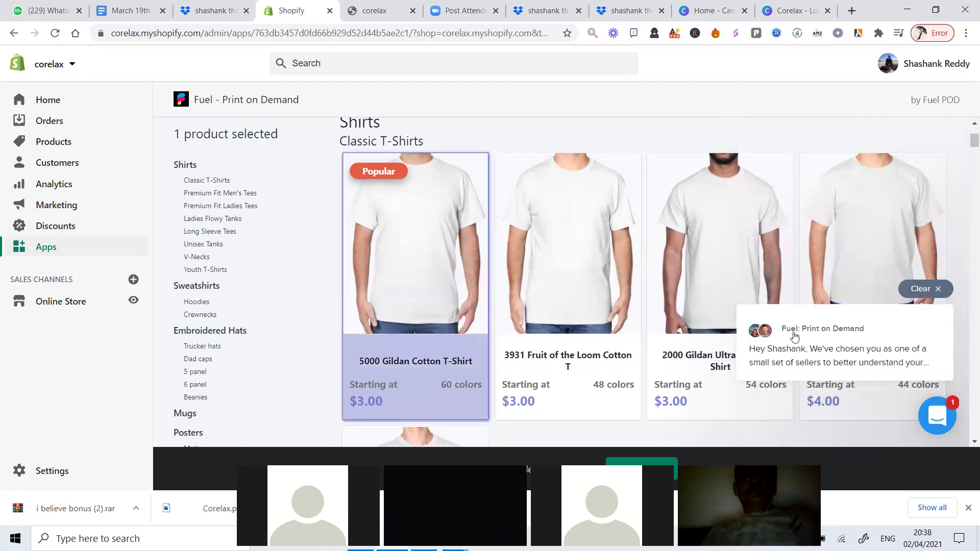
{"action": "scroll", "coordinate": [714, 164], "scroll_direction": "up", "scroll_amount": 3}
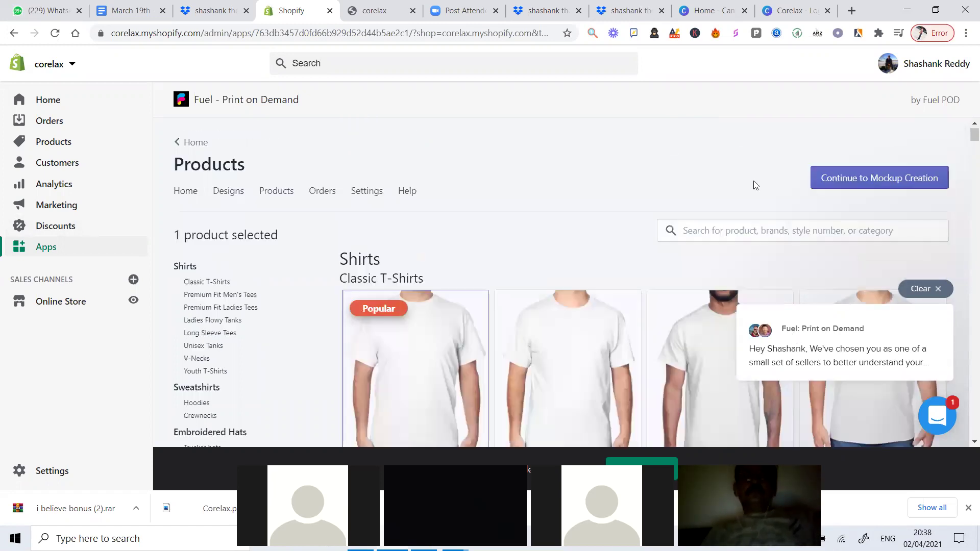
{"action": "left_click", "coordinate": [873, 182]}
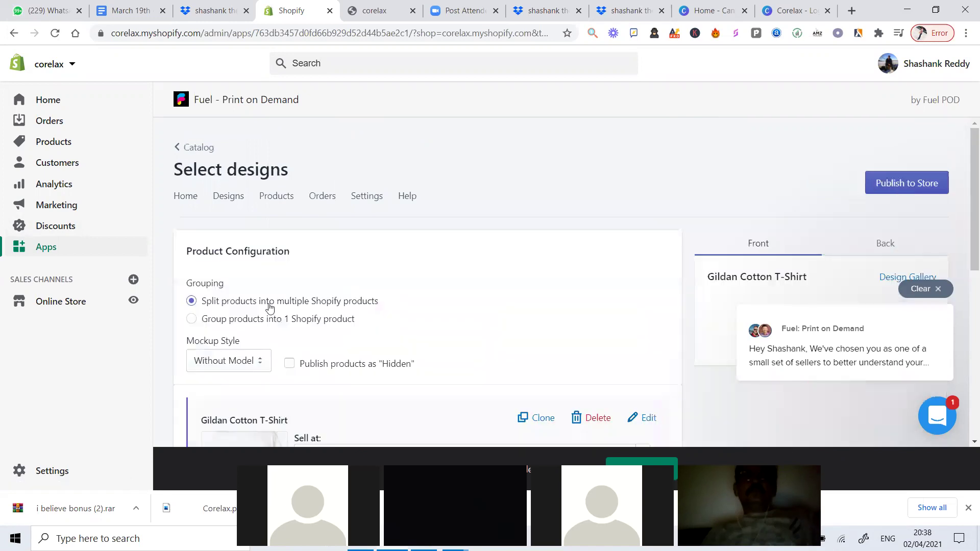
Step: Set the product's mockup style to With Model
{"action": "scroll", "coordinate": [228, 221], "scroll_direction": "down", "scroll_amount": 3}
{"action": "left_click", "coordinate": [223, 213]}
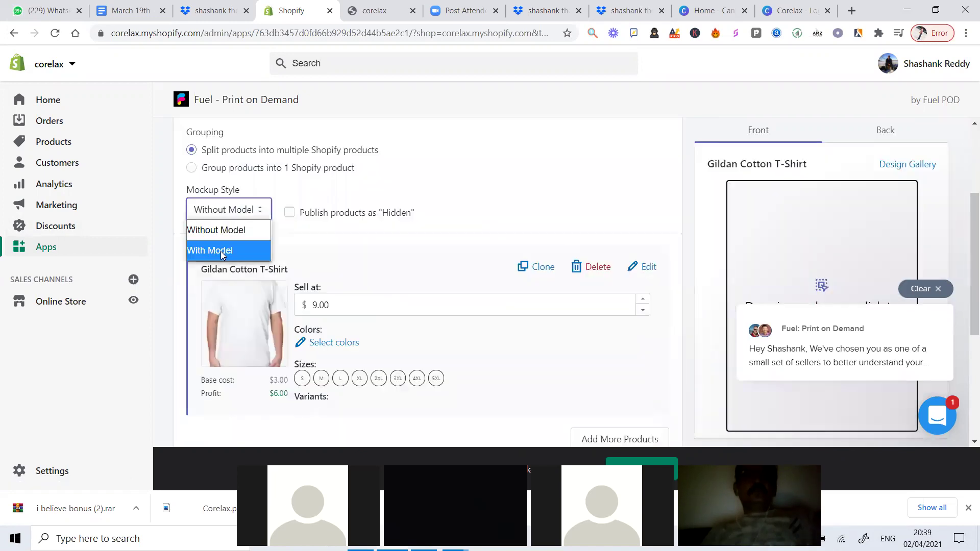
{"action": "left_click", "coordinate": [221, 251]}
Step: Open the Gildan Cotton T-Shirt's color and size options and deselect sizes 3XL, 4XL and 5XL
{"action": "scroll", "coordinate": [366, 219], "scroll_direction": "down", "scroll_amount": 2}
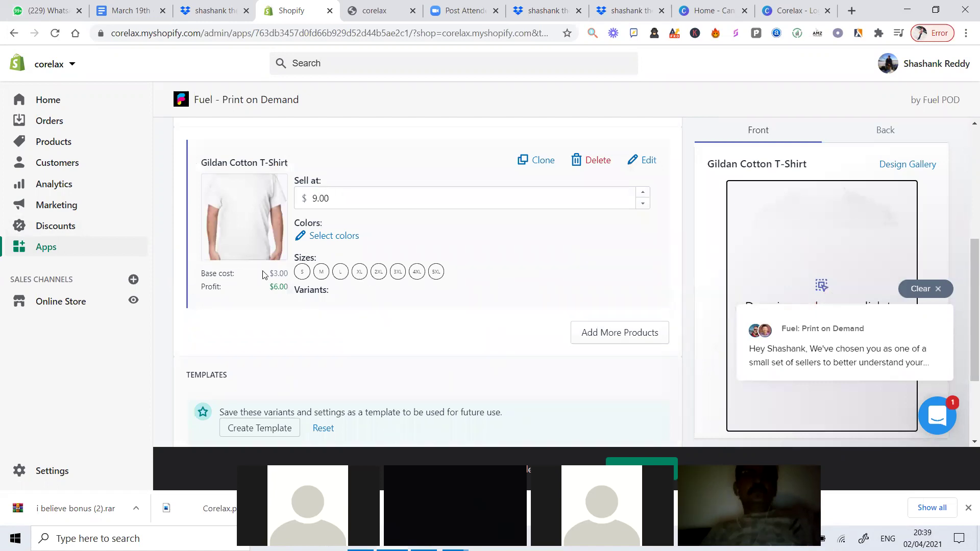
{"action": "left_click", "coordinate": [321, 271]}
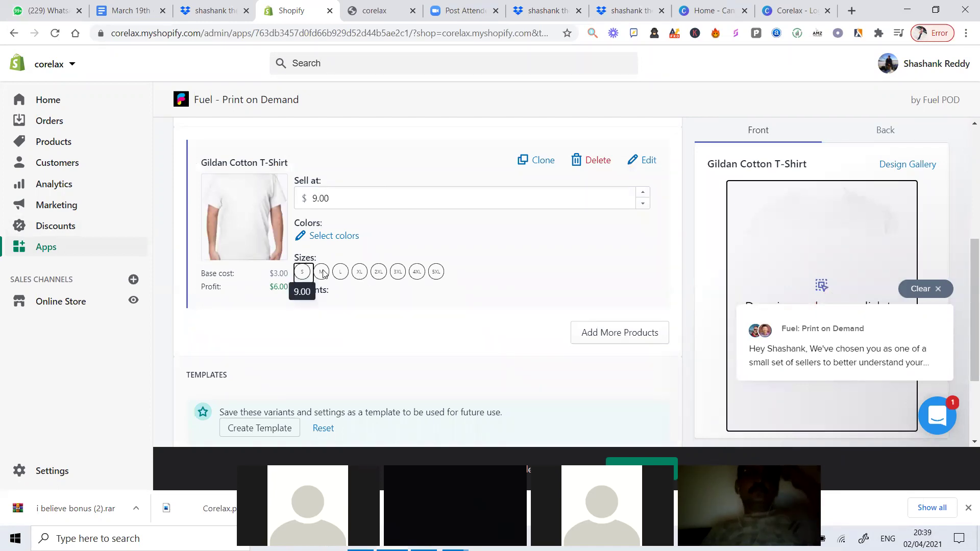
{"action": "left_click", "coordinate": [331, 237]}
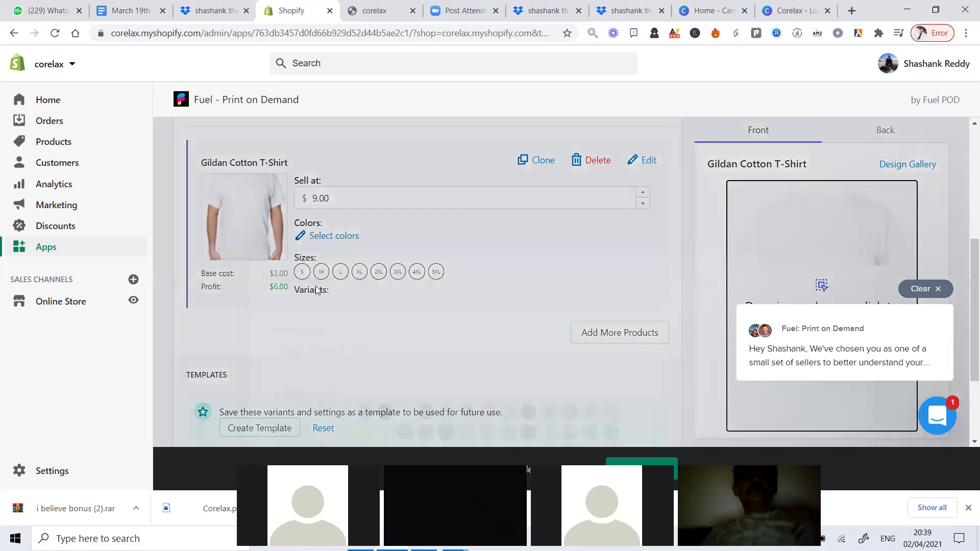
{"action": "scroll", "coordinate": [338, 305], "scroll_direction": "down", "scroll_amount": 3}
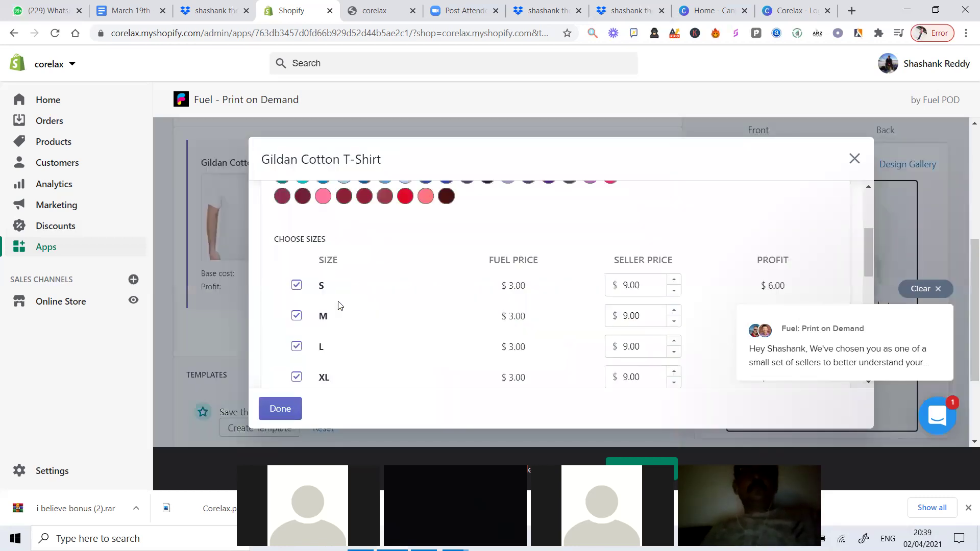
{"action": "scroll", "coordinate": [327, 286], "scroll_direction": "down", "scroll_amount": 4}
{"action": "left_click", "coordinate": [295, 249]}
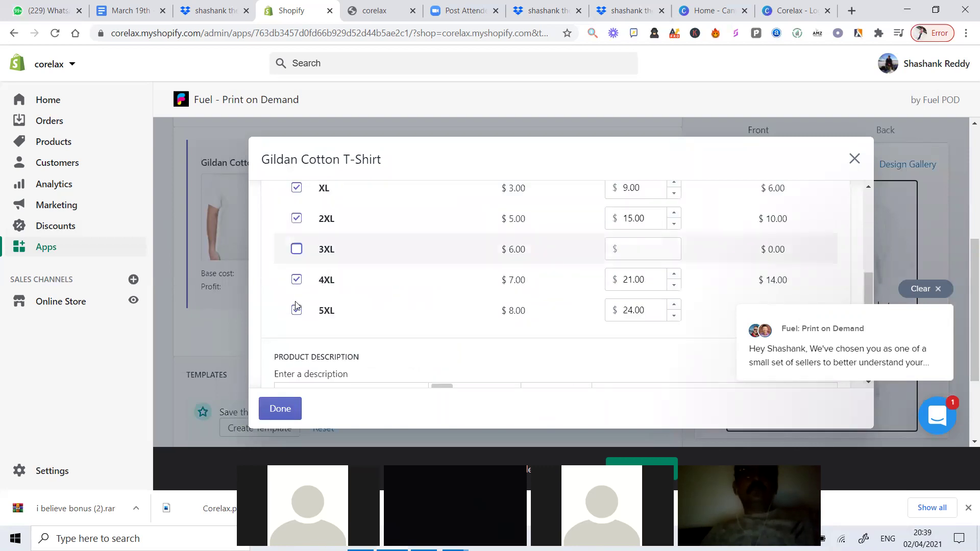
{"action": "left_click", "coordinate": [296, 281]}
{"action": "left_click", "coordinate": [296, 311]}
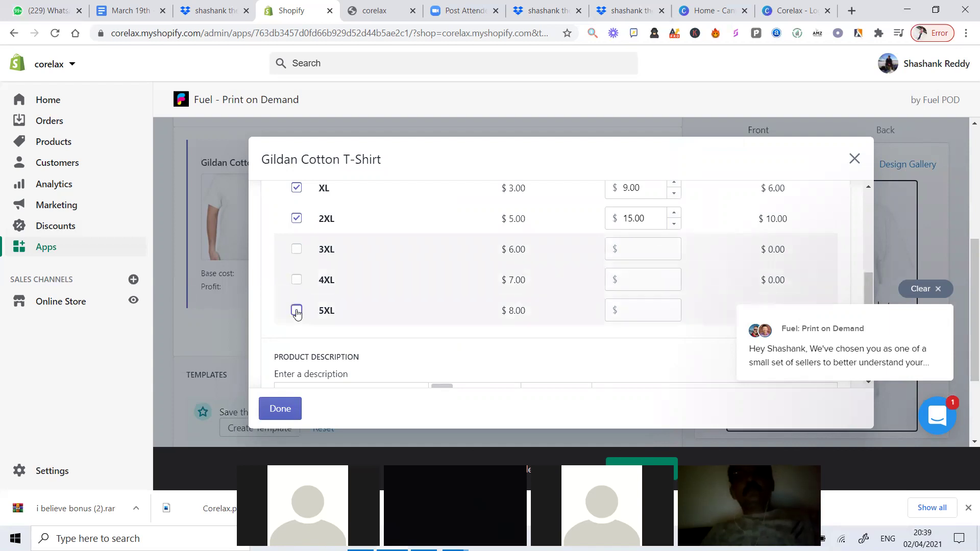
{"action": "scroll", "coordinate": [533, 324], "scroll_direction": "up", "scroll_amount": 3}
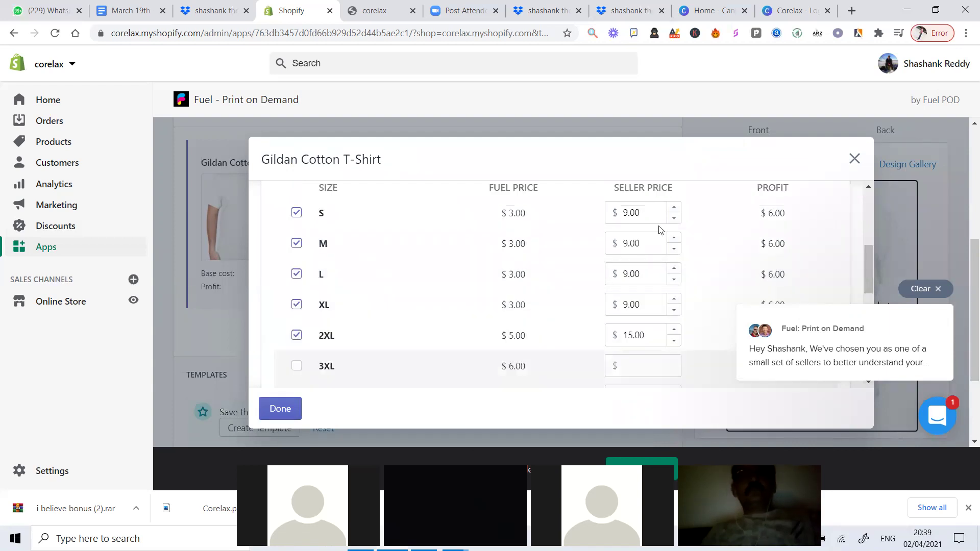
Step: Set the T-shirt's seller prices to $13.00 for size S, $15.00 for M and $17.00 for L
{"action": "left_click", "coordinate": [629, 211]}
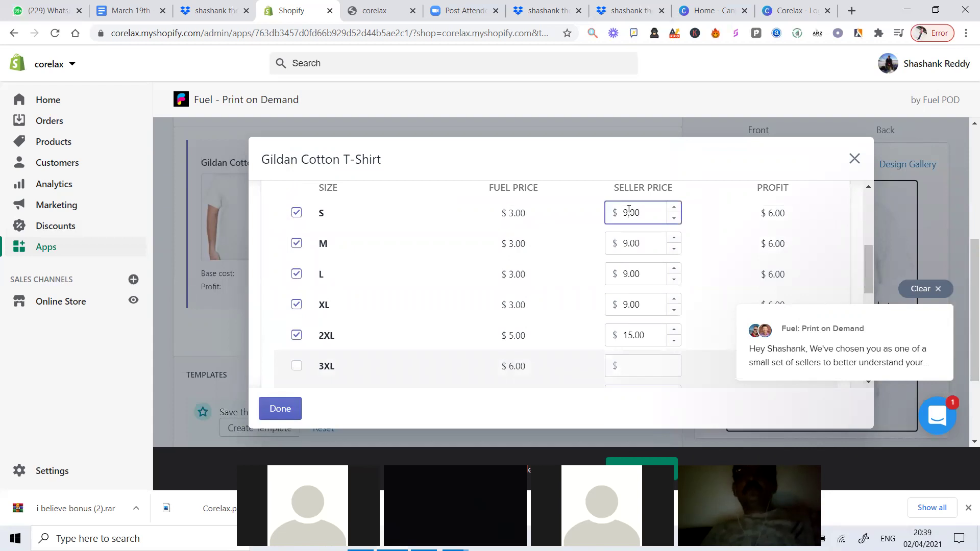
{"action": "key", "text": "BackSpace"}
{"action": "type", "text": "13"}
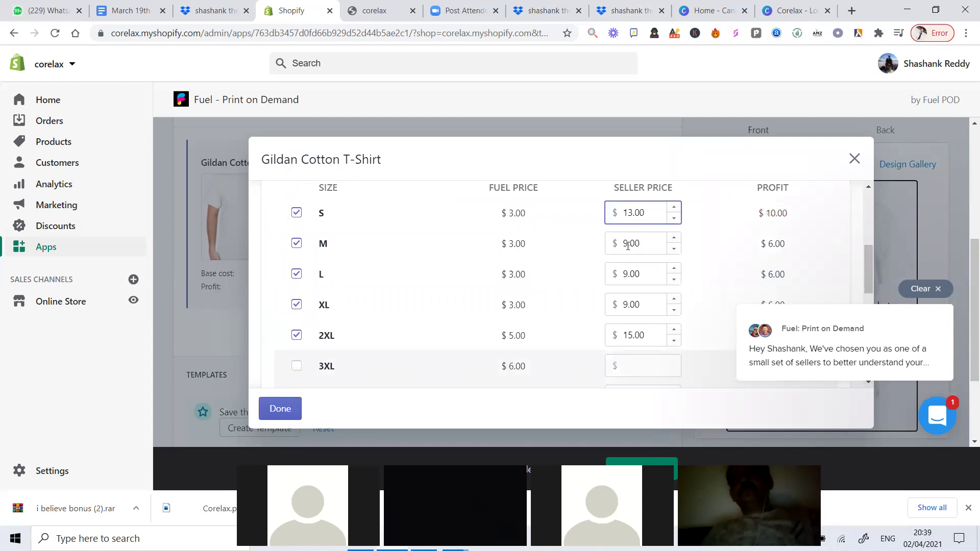
{"action": "left_click", "coordinate": [628, 245]}
{"action": "key", "text": "BackSpace"}
{"action": "type", "text": "1"}
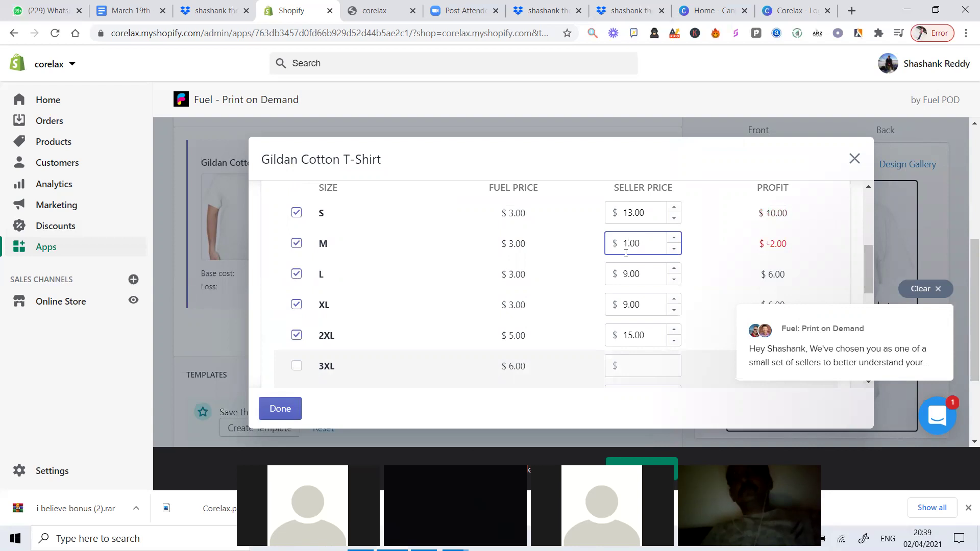
{"action": "type", "text": "3"}
{"action": "key", "text": "BackSpace"}
{"action": "type", "text": "5"}
{"action": "left_click", "coordinate": [629, 273]}
{"action": "key", "text": "BackSpace"}
{"action": "type", "text": "17"}
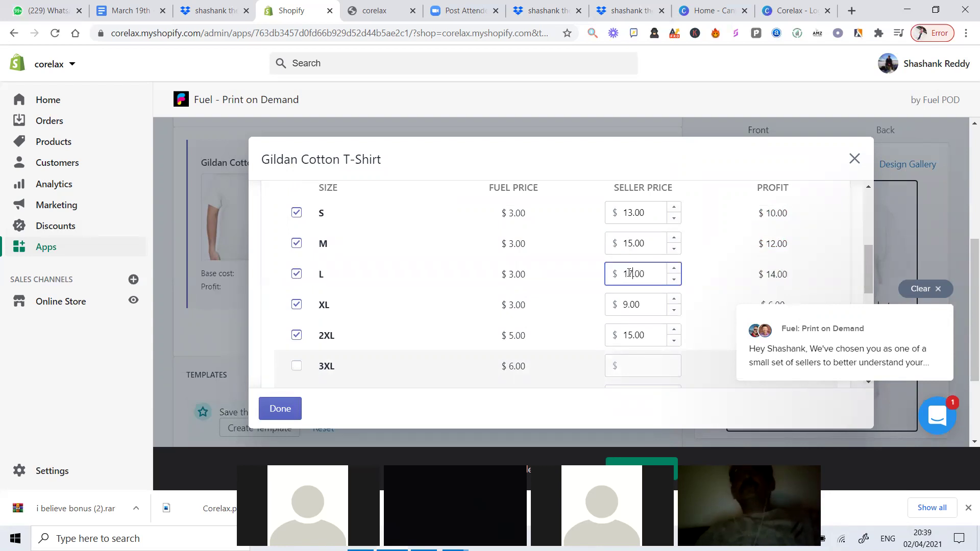
Step: Set the seller prices for sizes XL and 2XL to $21.00 each, dismiss the chat notification and apply the options
{"action": "left_click", "coordinate": [627, 305]}
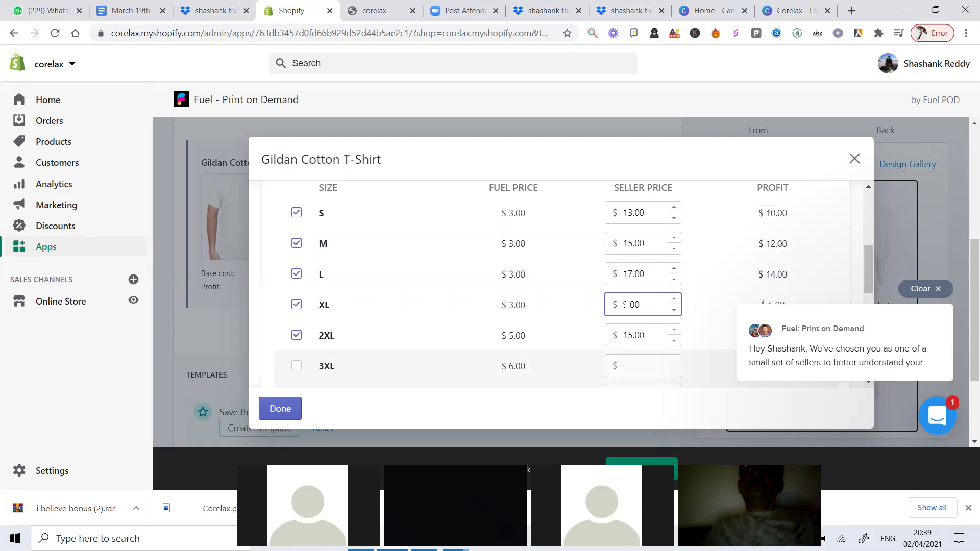
{"action": "key", "text": "BackSpace"}
{"action": "type", "text": "21"}
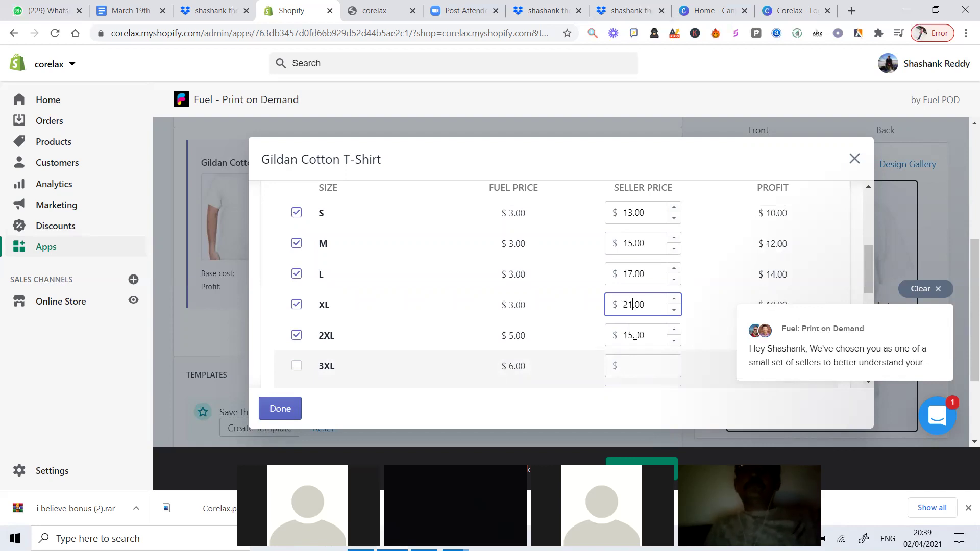
{"action": "left_click", "coordinate": [632, 335]}
{"action": "key", "text": "BackSpace"}
{"action": "key", "text": "BackSpace"}
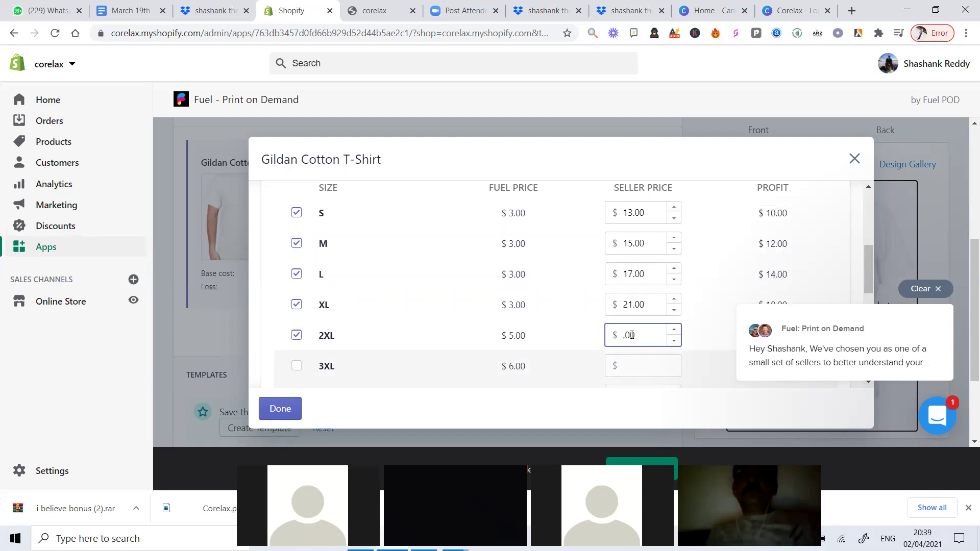
{"action": "type", "text": "21"}
{"action": "left_click", "coordinate": [919, 292]}
{"action": "left_click", "coordinate": [819, 372]}
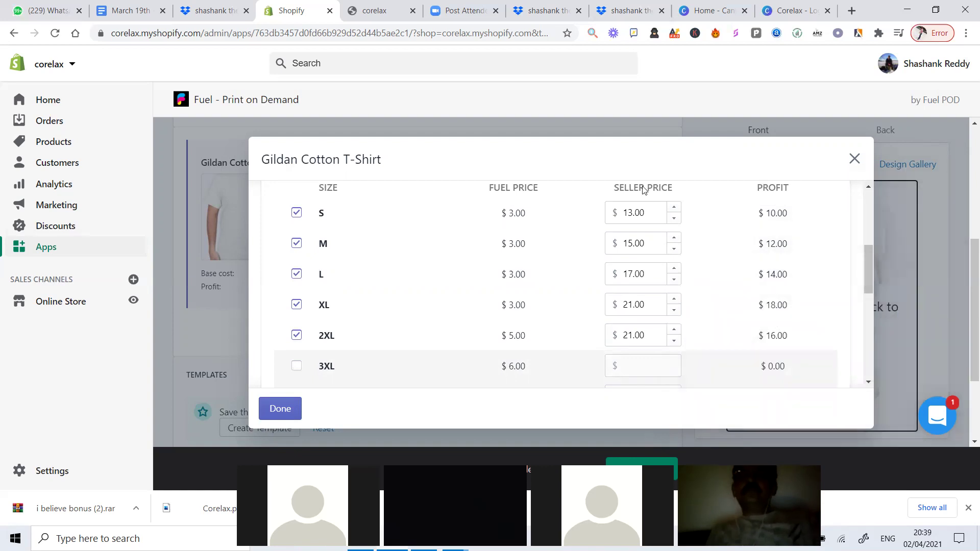
{"action": "left_click", "coordinate": [279, 409]}
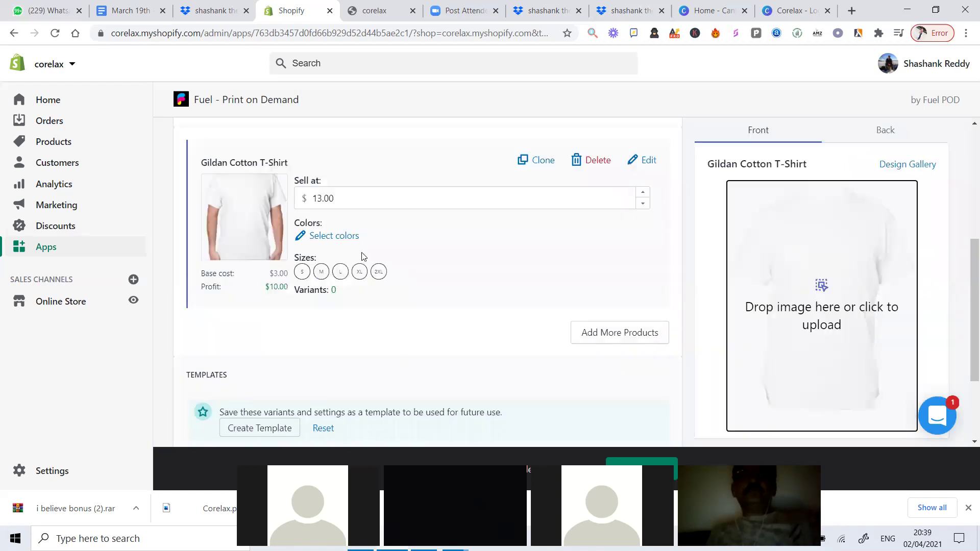
Step: Choose black, orange, dark brown and light green as the Gildan Cotton T-Shirt's colors
{"action": "left_click", "coordinate": [333, 238]}
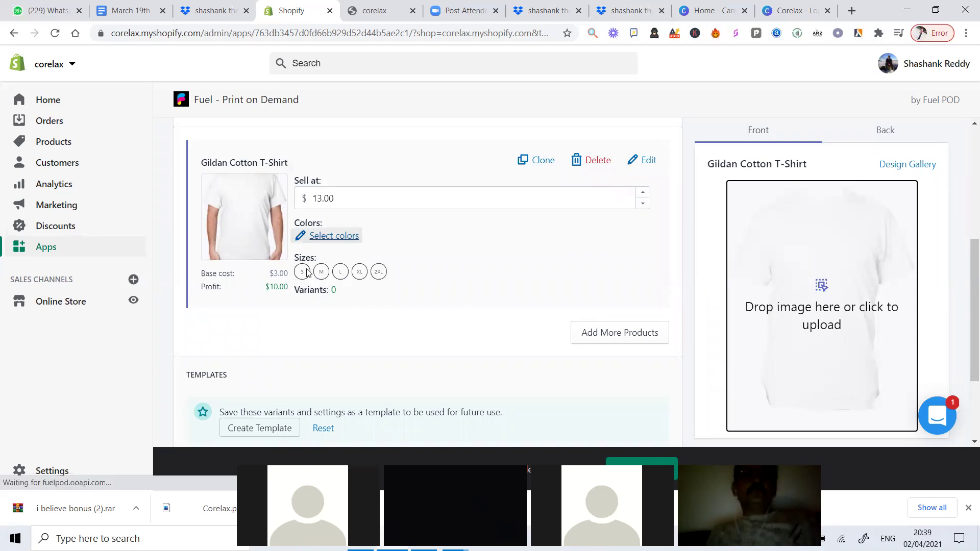
{"action": "left_click", "coordinate": [385, 293]}
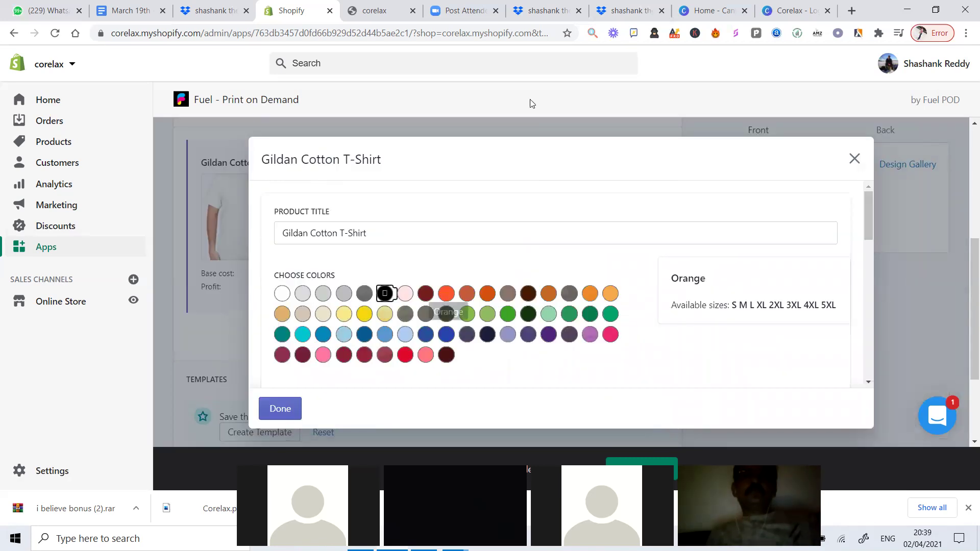
{"action": "left_click", "coordinate": [487, 314]}
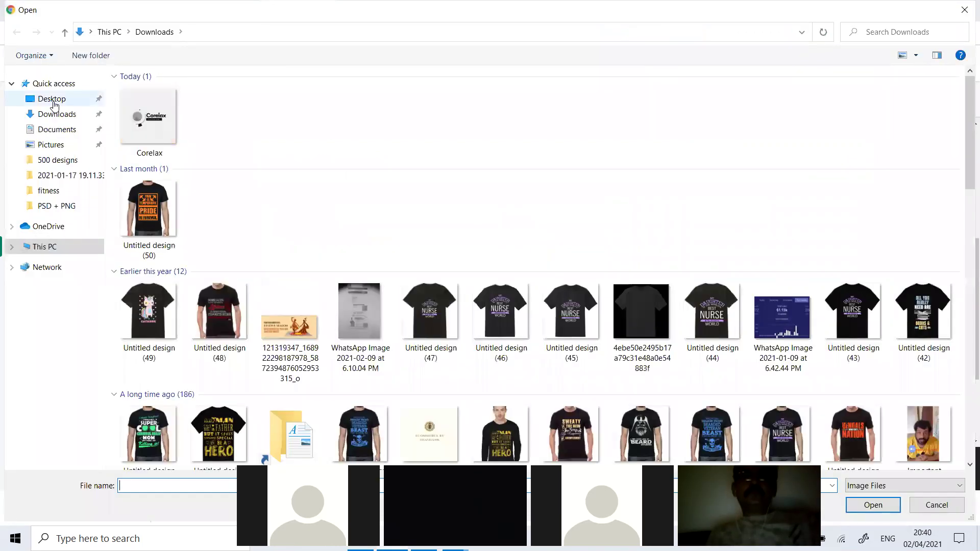
Step: Upload design image 5 from the Desktop's yoga folder to the front of the T-shirt
{"action": "left_click", "coordinate": [53, 102]}
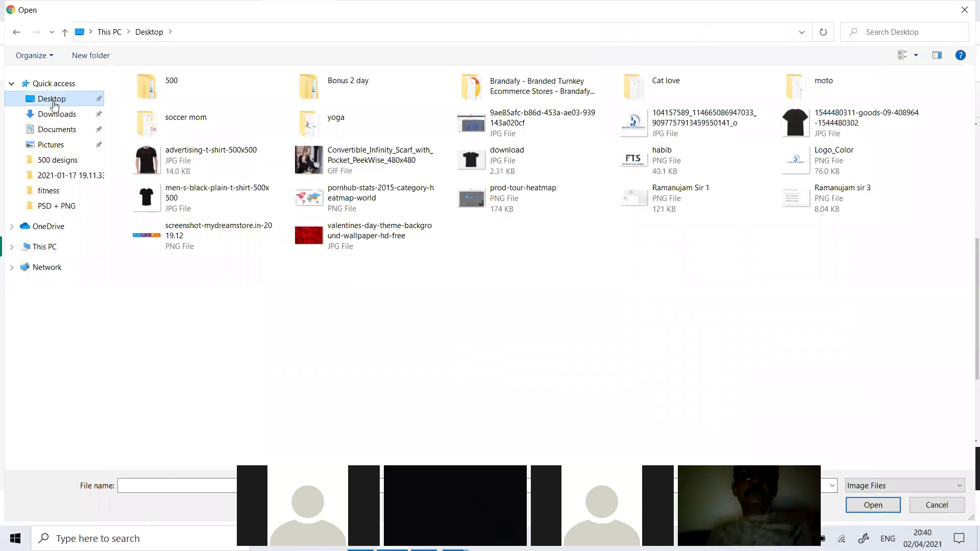
{"action": "double_click", "coordinate": [328, 129]}
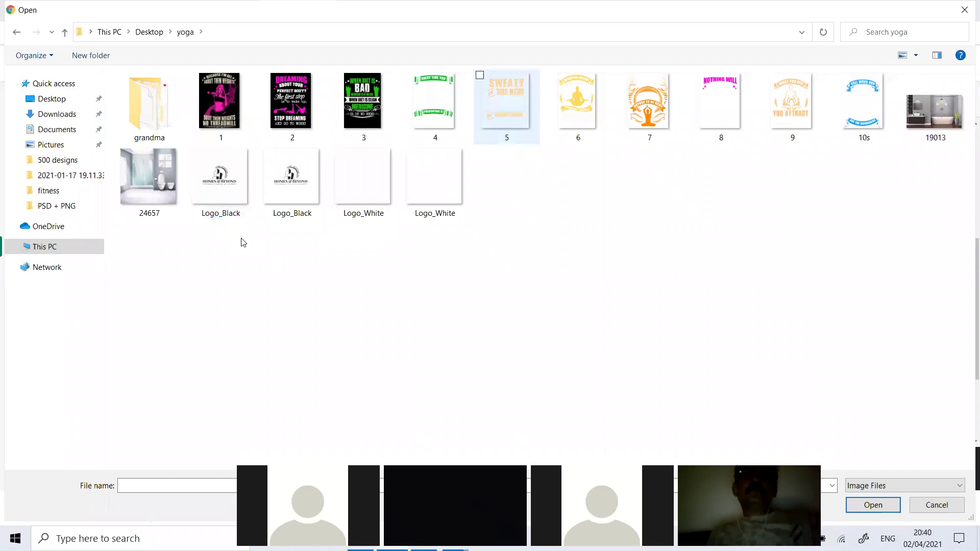
{"action": "double_click", "coordinate": [484, 111]}
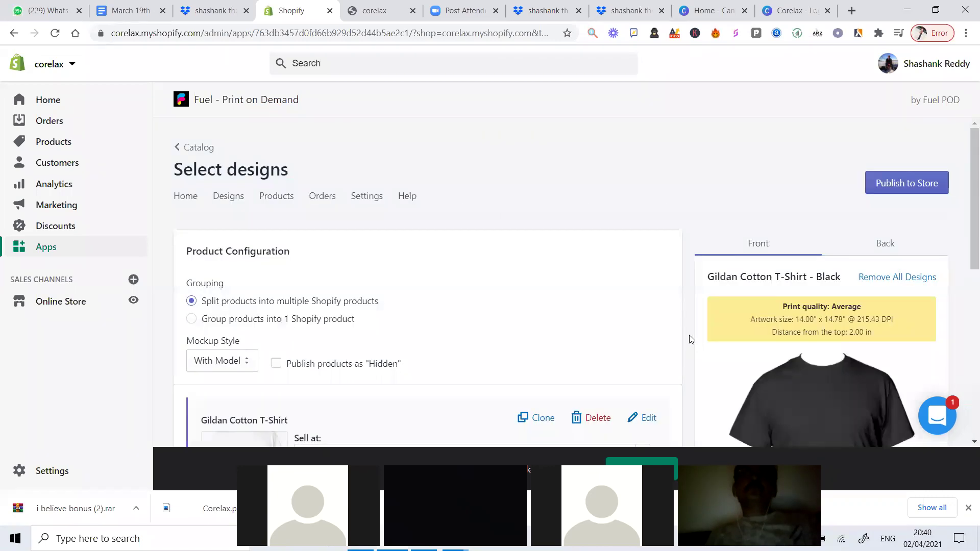
Step: Shrink the front design to about 9.84 × 10.39 in and move it down to about 5.40 in from the top
{"action": "scroll", "coordinate": [763, 260], "scroll_direction": "down", "scroll_amount": 3}
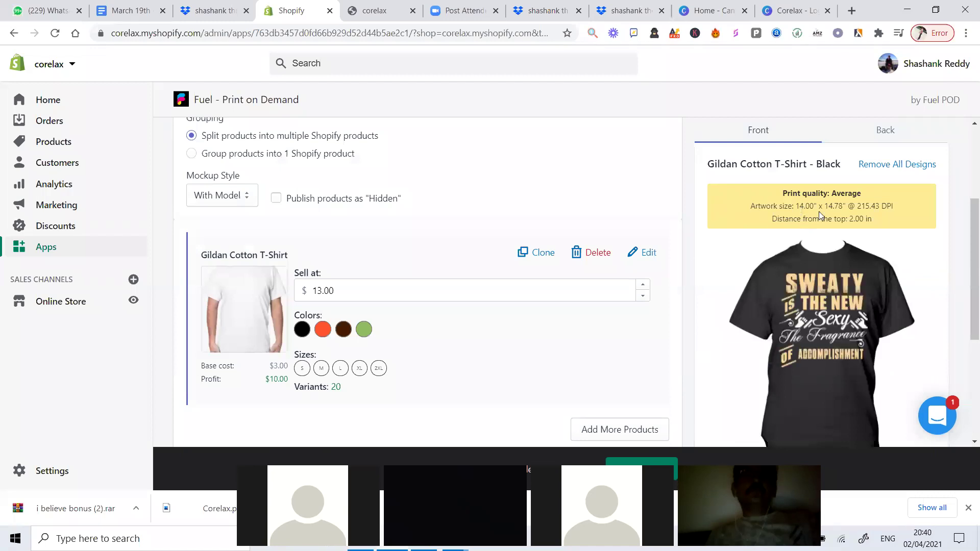
{"action": "left_click", "coordinate": [819, 322]}
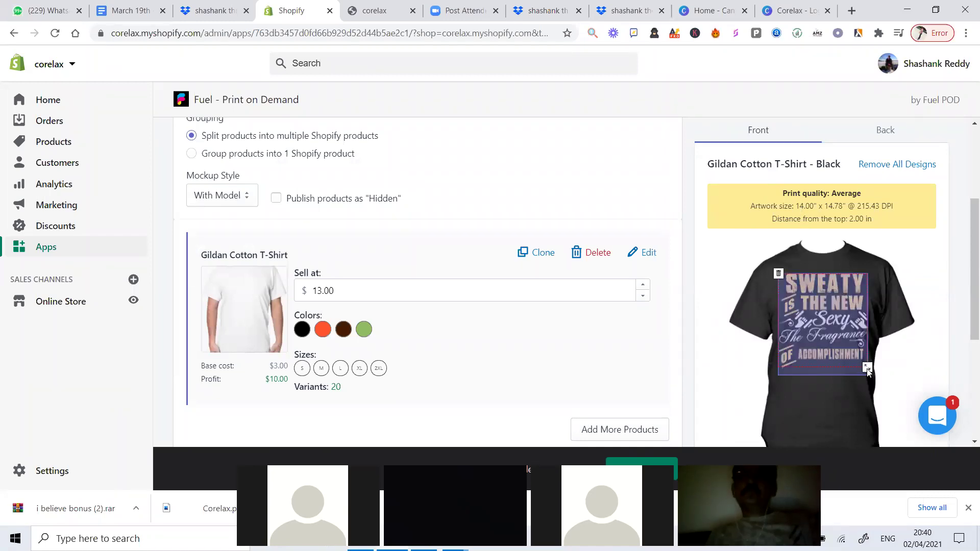
{"action": "left_click_drag", "start_coordinate": [866, 368], "coordinate": [850, 357]}
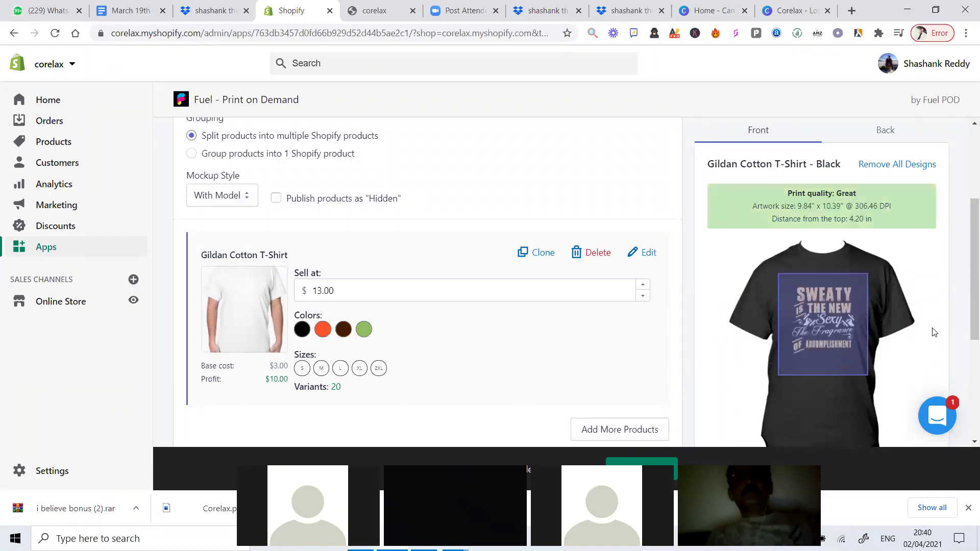
{"action": "left_click", "coordinate": [823, 316]}
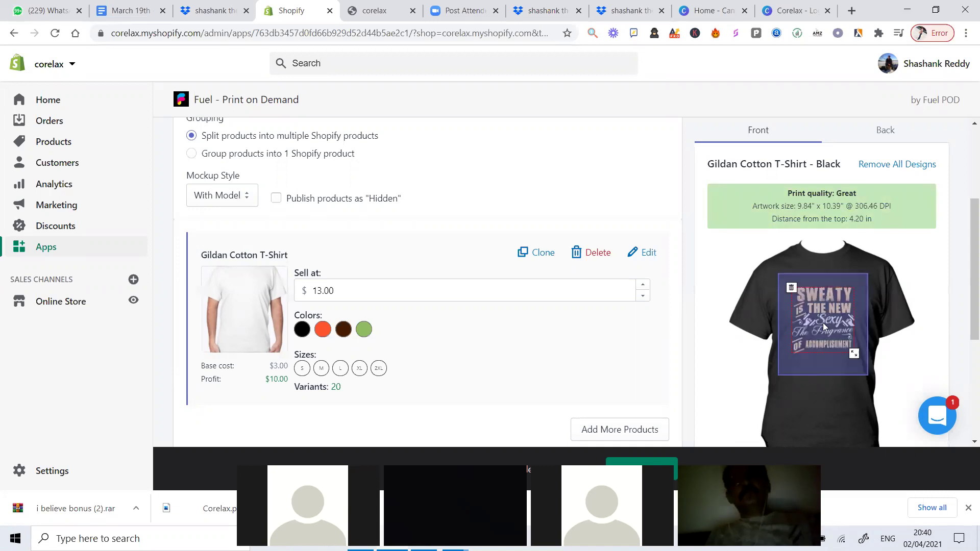
{"action": "left_click_drag", "start_coordinate": [823, 320], "coordinate": [823, 327]}
{"action": "left_click", "coordinate": [922, 286]}
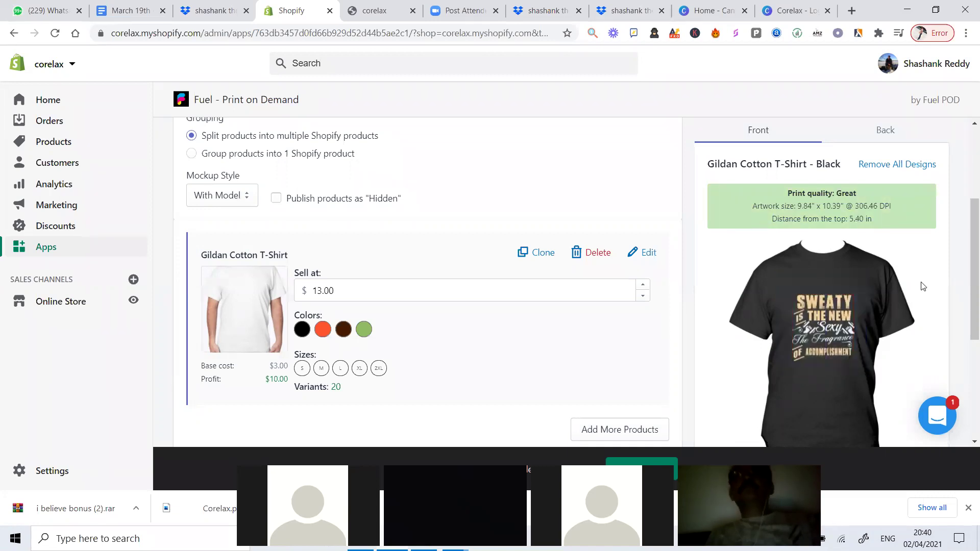
Step: Resize the front design to about 11.73 × 12.39 in, placed about 4.40 in from the top
{"action": "left_click", "coordinate": [851, 365]}
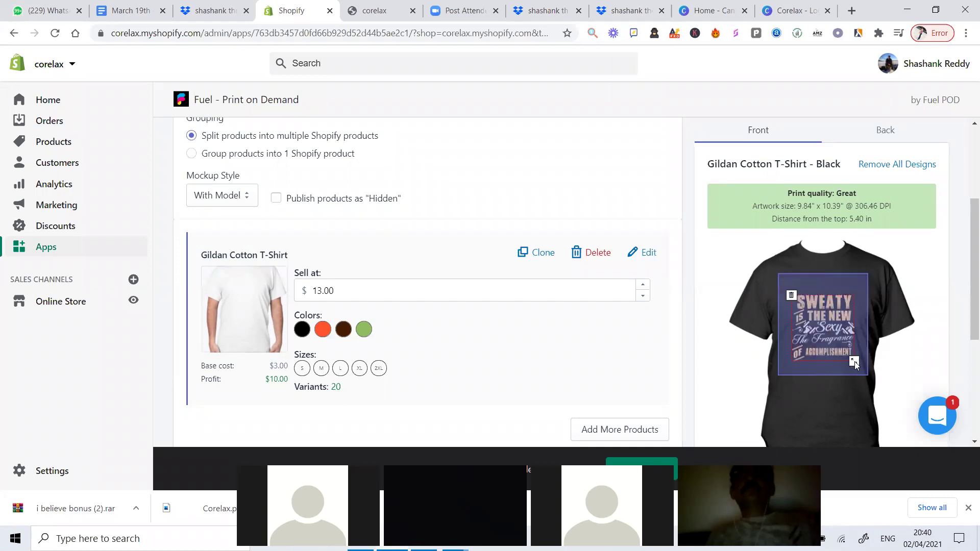
{"action": "left_click_drag", "start_coordinate": [859, 370], "coordinate": [887, 390]}
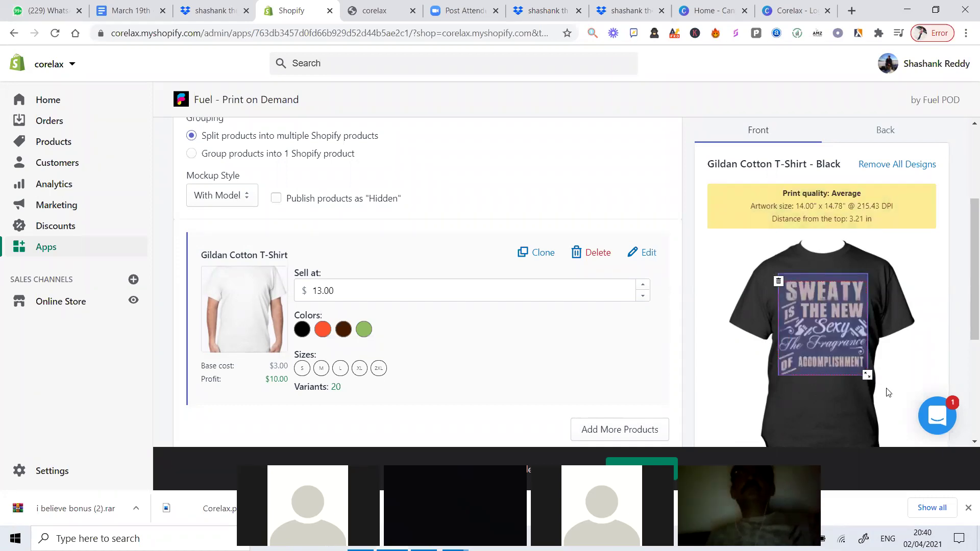
{"action": "left_click_drag", "start_coordinate": [852, 367], "coordinate": [857, 368]}
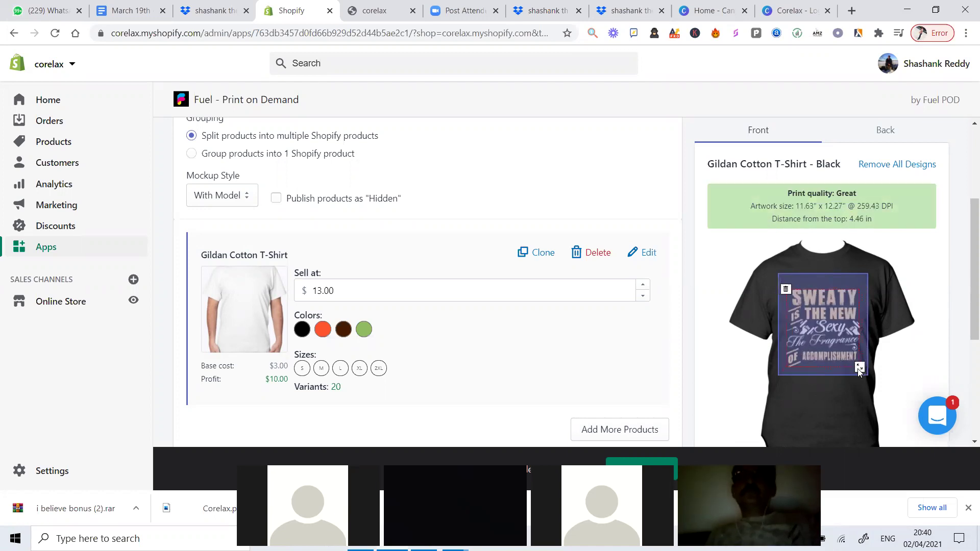
{"action": "left_click", "coordinate": [919, 399]}
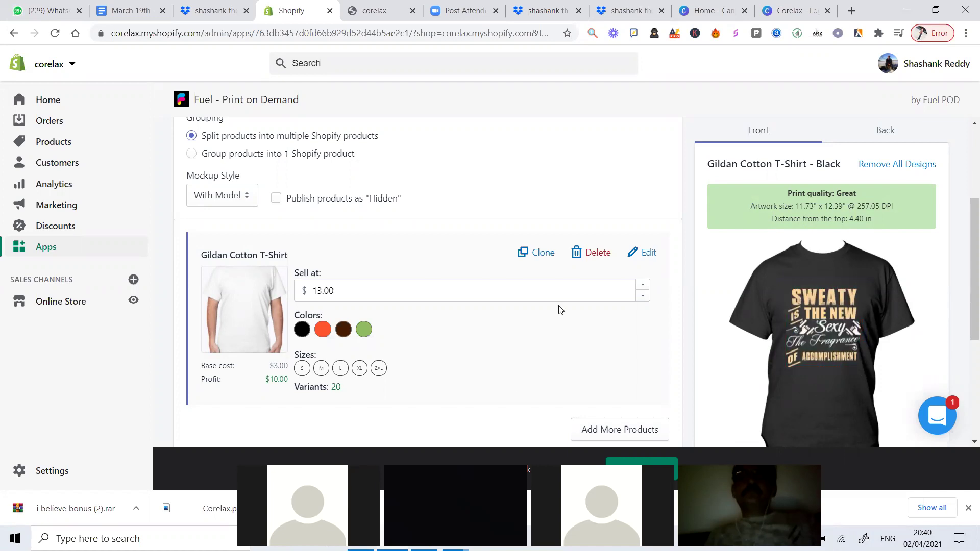
Step: Review the product configuration and publish the Gildan Cotton T-Shirt to the store
{"action": "scroll", "coordinate": [560, 309], "scroll_direction": "down", "scroll_amount": 3}
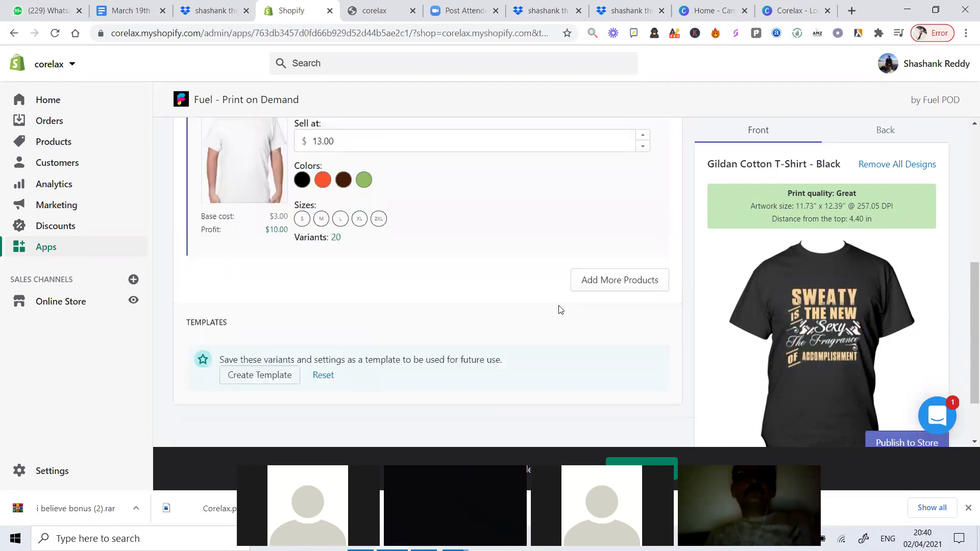
{"action": "scroll", "coordinate": [559, 306], "scroll_direction": "down", "scroll_amount": 2}
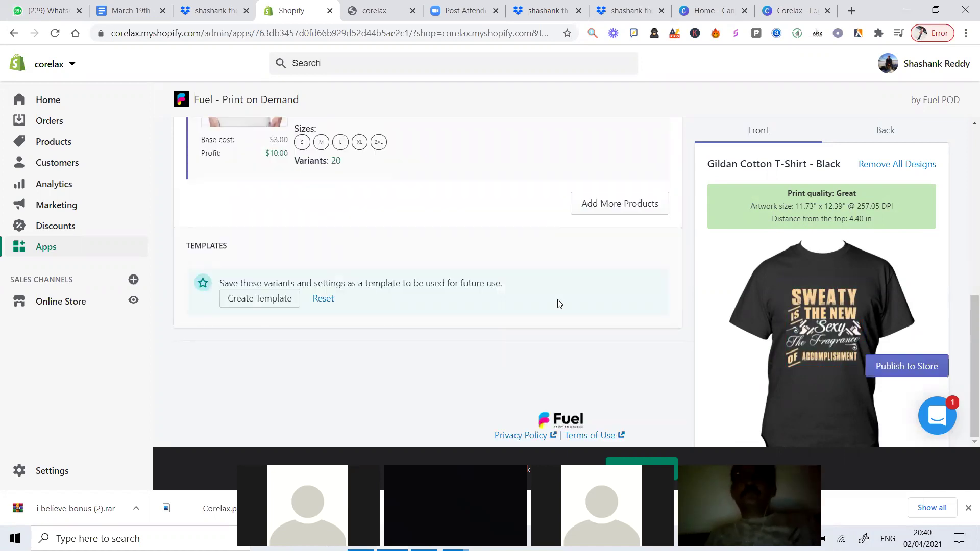
{"action": "scroll", "coordinate": [559, 304], "scroll_direction": "up", "scroll_amount": 10}
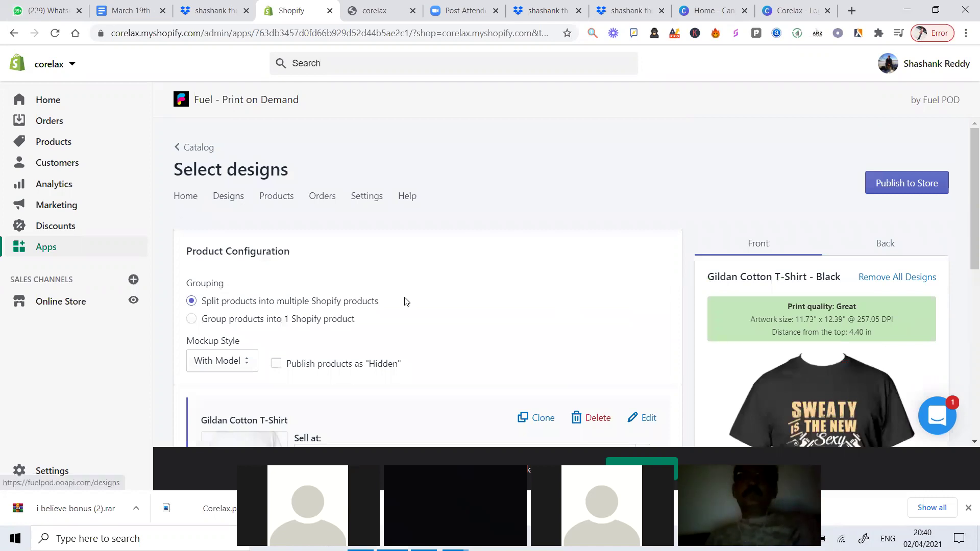
{"action": "scroll", "coordinate": [406, 302], "scroll_direction": "down", "scroll_amount": 3}
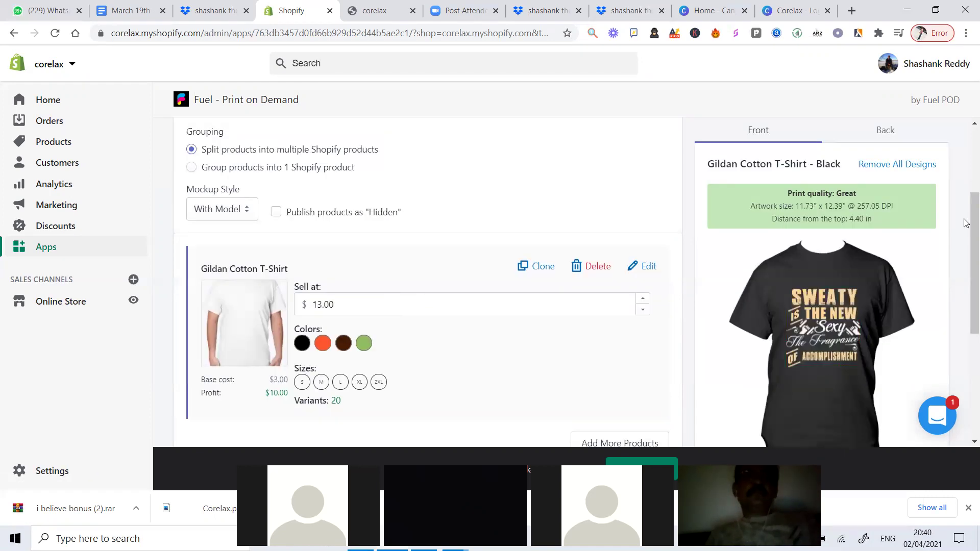
{"action": "scroll", "coordinate": [911, 195], "scroll_direction": "up", "scroll_amount": 3}
{"action": "left_click", "coordinate": [914, 184]}
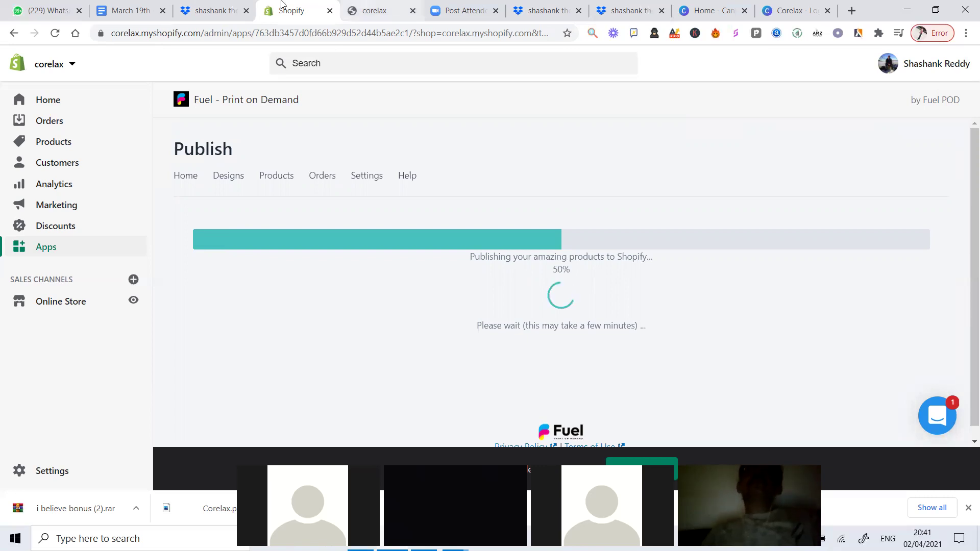
{"action": "left_click", "coordinate": [367, 10]}
{"action": "key", "text": "ctrl+shift+Tab"}
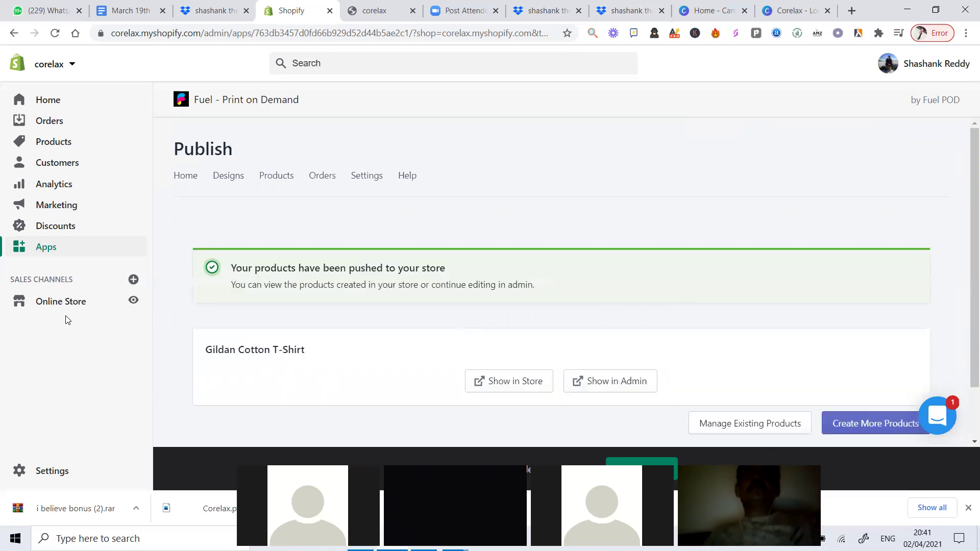
Step: Create a new product collection titled "Yoga" and try to save it
{"action": "left_click", "coordinate": [45, 142]}
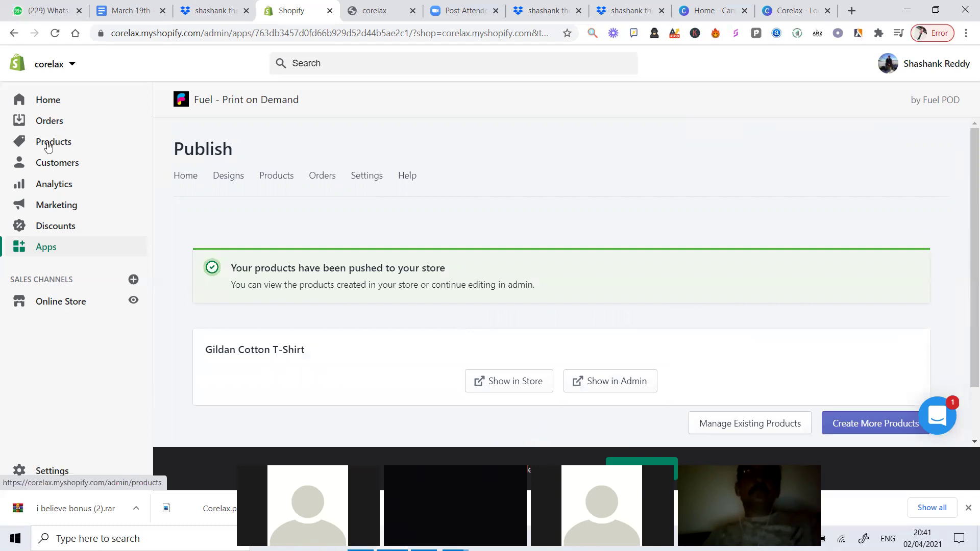
{"action": "left_click", "coordinate": [49, 227]}
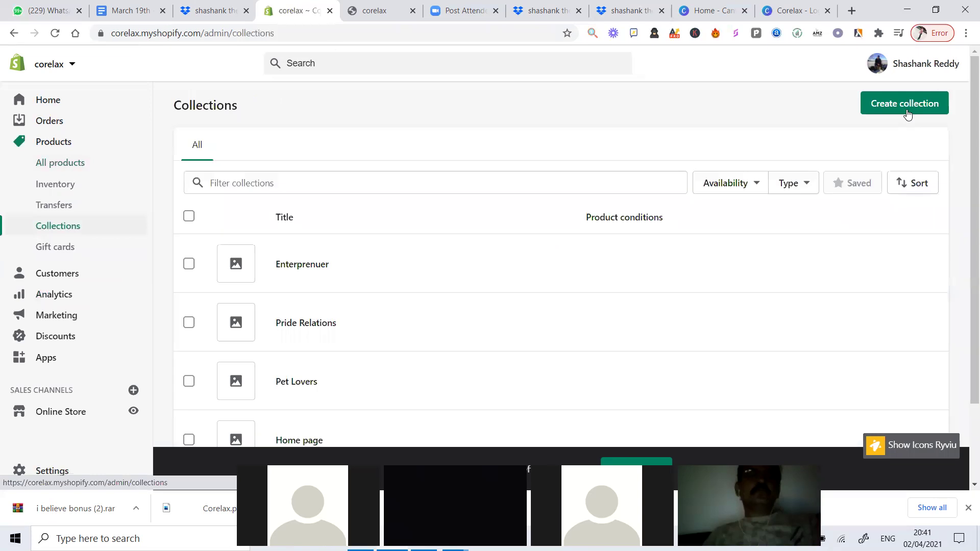
{"action": "left_click", "coordinate": [907, 111]}
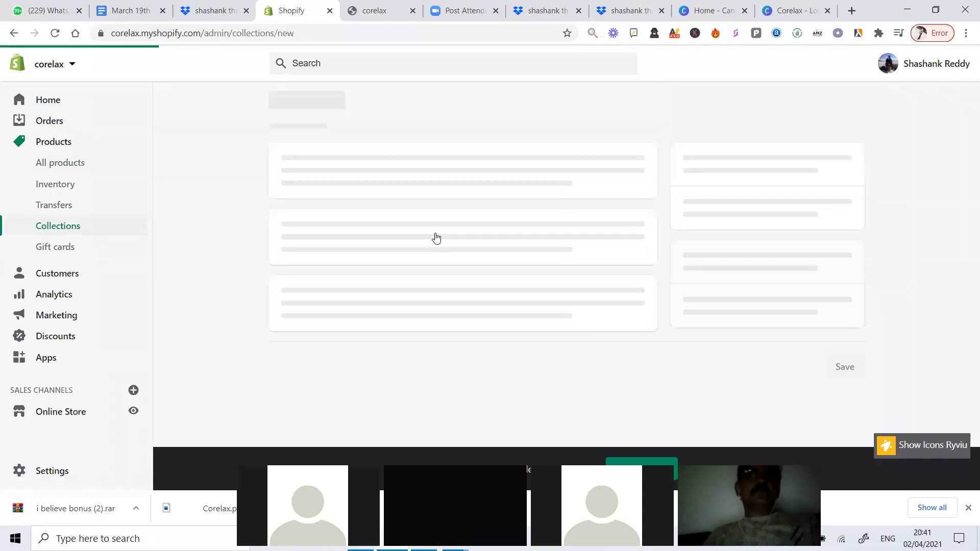
{"action": "left_click", "coordinate": [402, 167]}
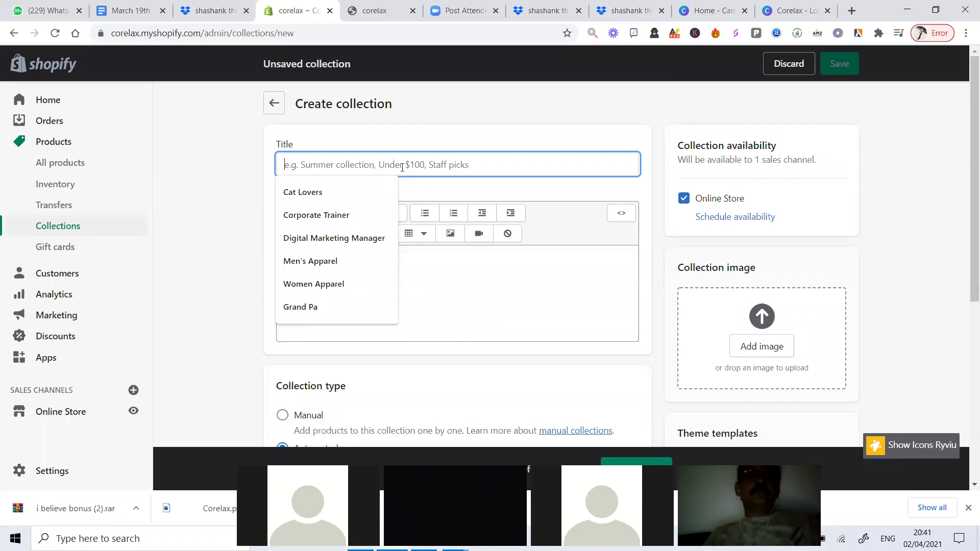
{"action": "type", "text": "Yog"}
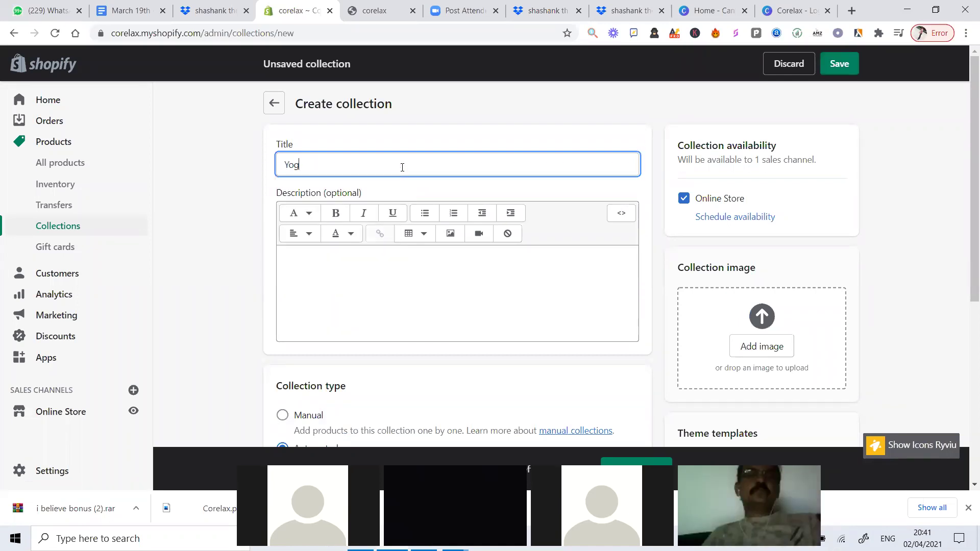
{"action": "type", "text": "a"}
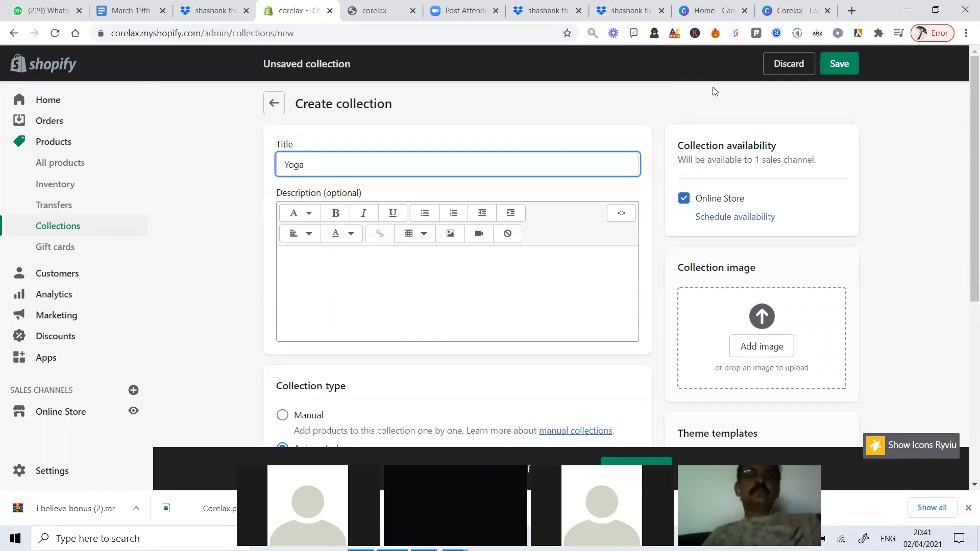
{"action": "left_click", "coordinate": [840, 67]}
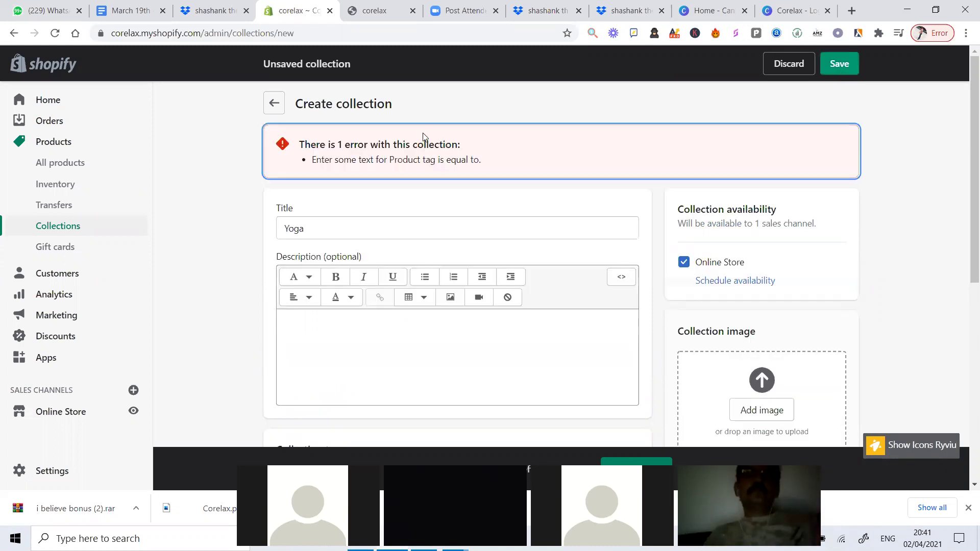
Step: Change the Yoga collection's type to Manual and save the collection
{"action": "scroll", "coordinate": [292, 134], "scroll_direction": "down", "scroll_amount": 5}
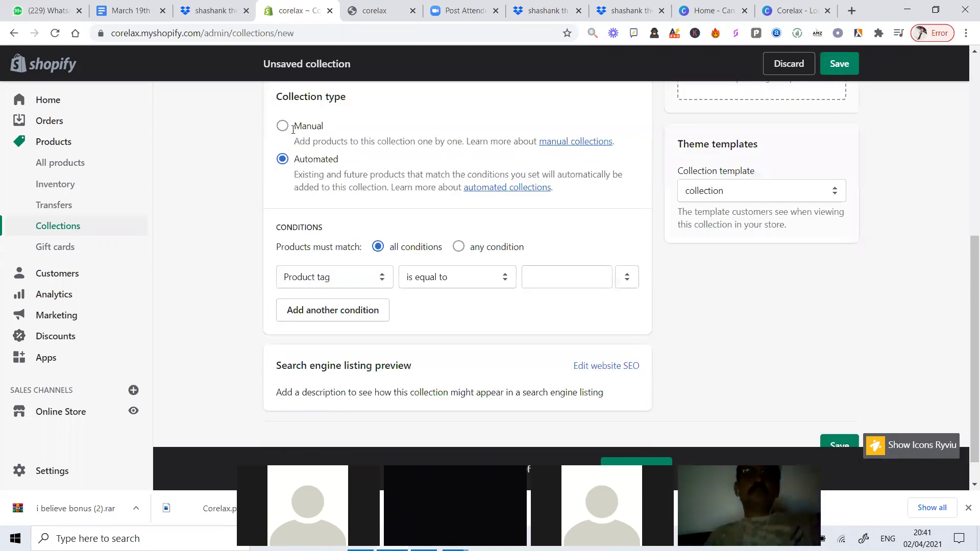
{"action": "left_click", "coordinate": [282, 127]}
{"action": "left_click", "coordinate": [839, 66]}
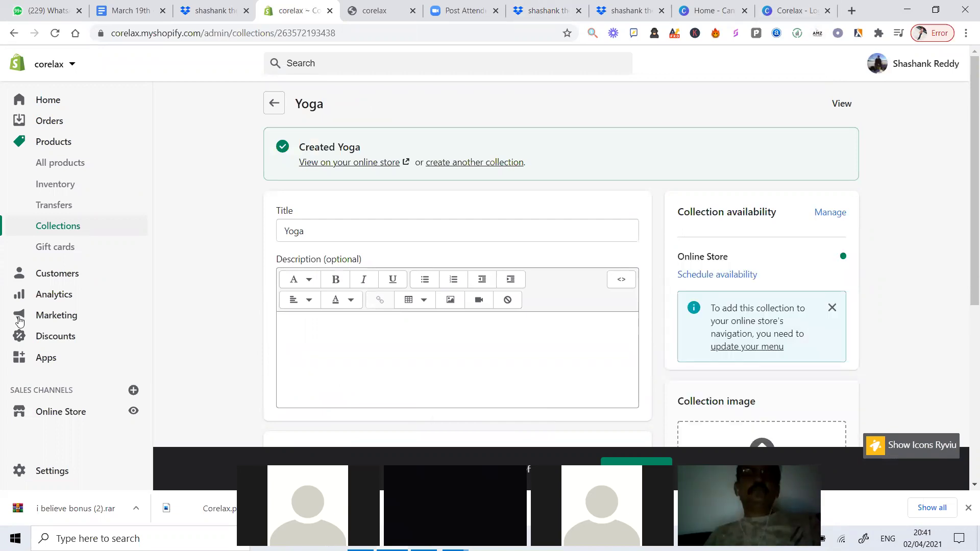
Step: In the Fuel - Print on Demand app, select the popular Gildan classic T-shirt and continue to mockup creation
{"action": "left_click", "coordinate": [47, 358]}
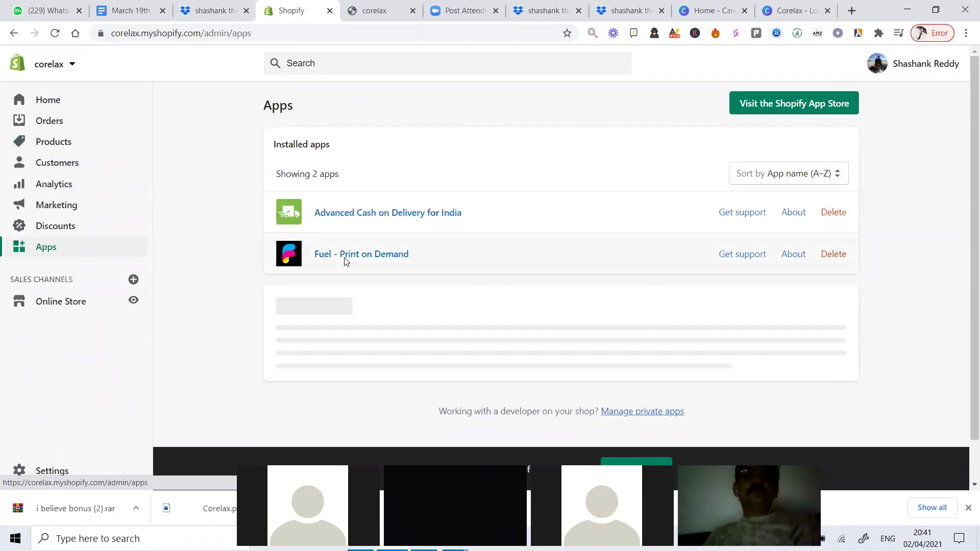
{"action": "left_click", "coordinate": [346, 258]}
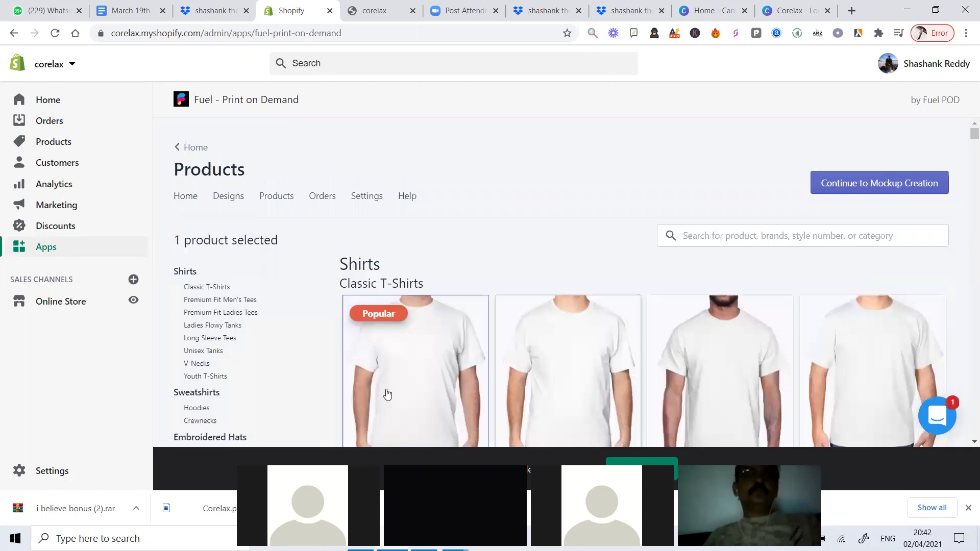
{"action": "left_click", "coordinate": [387, 394]}
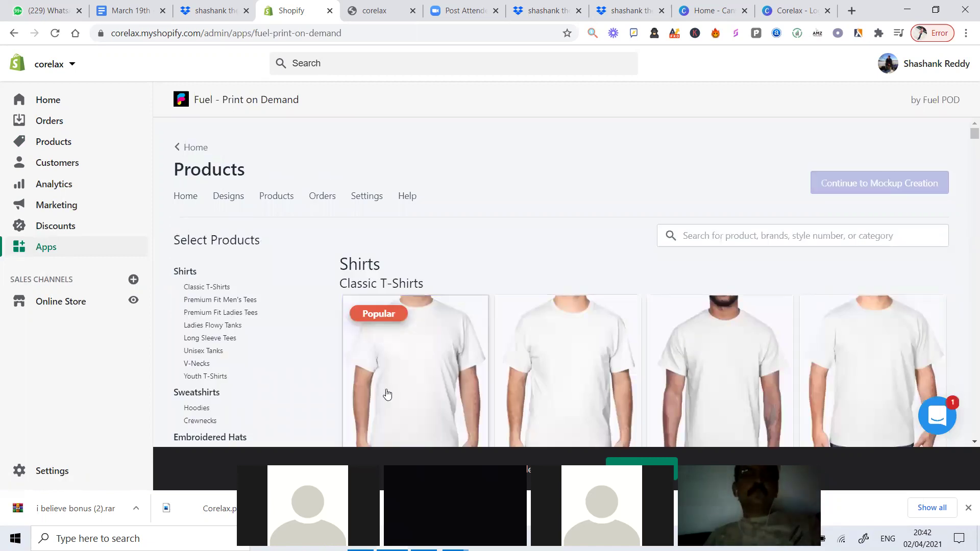
{"action": "left_click", "coordinate": [437, 381]}
{"action": "scroll", "coordinate": [875, 188], "scroll_direction": "up", "scroll_amount": 2}
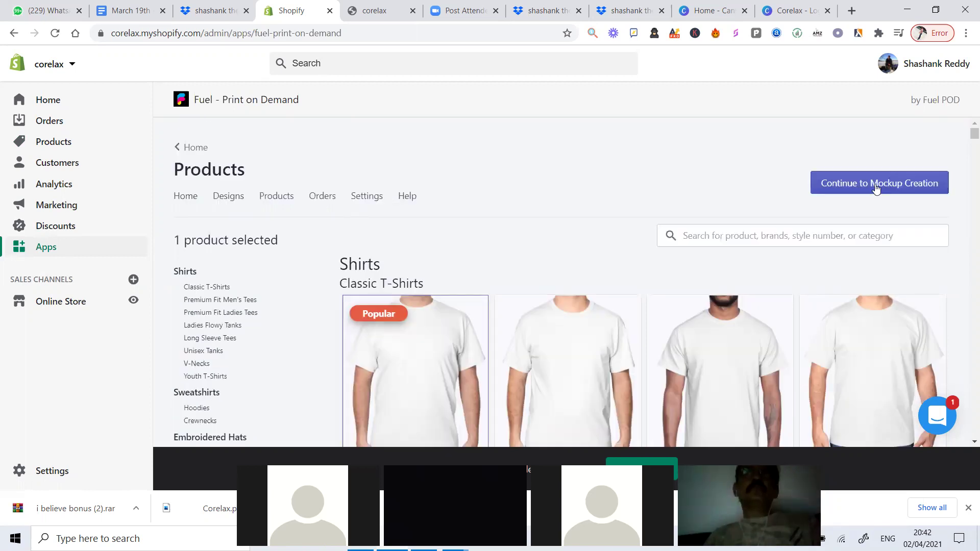
{"action": "left_click", "coordinate": [874, 186]}
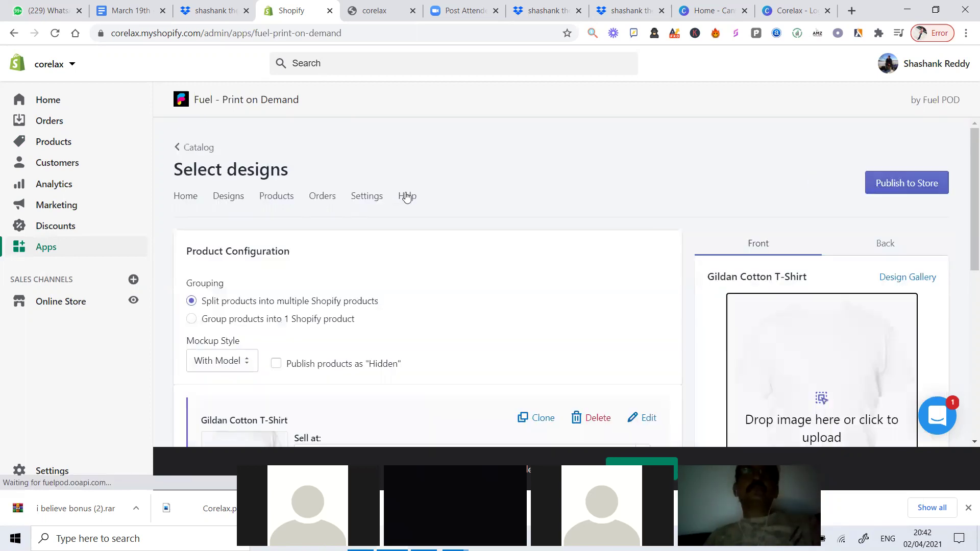
Step: Upload design image 7 from the Desktop's yoga folder to the front of the Gildan Cotton T-Shirt
{"action": "scroll", "coordinate": [313, 191], "scroll_direction": "down", "scroll_amount": 3}
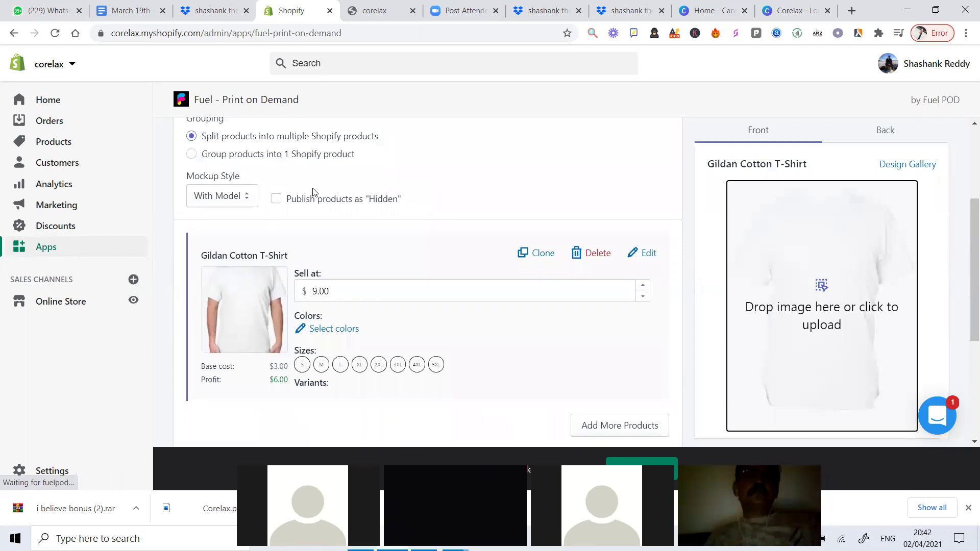
{"action": "scroll", "coordinate": [313, 192], "scroll_direction": "down", "scroll_amount": 1}
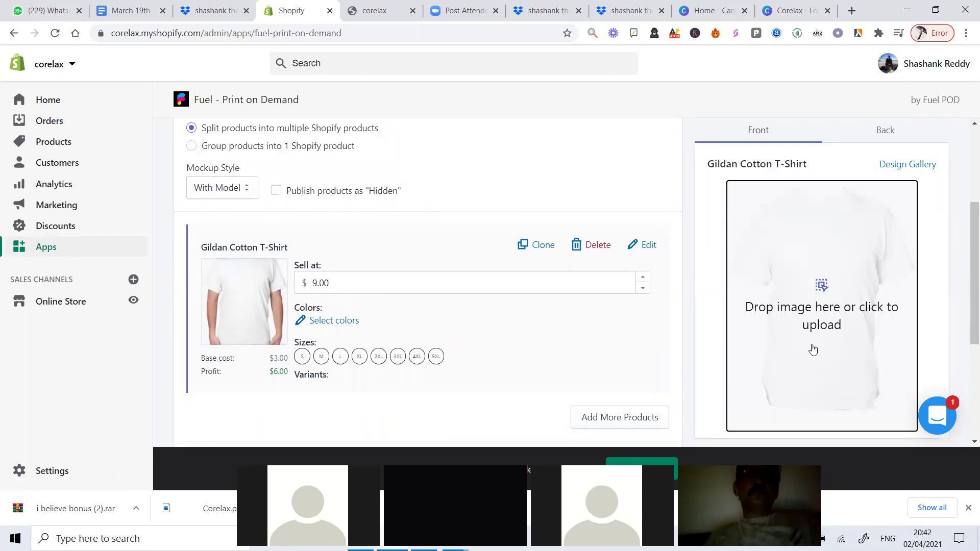
{"action": "left_click", "coordinate": [818, 270]}
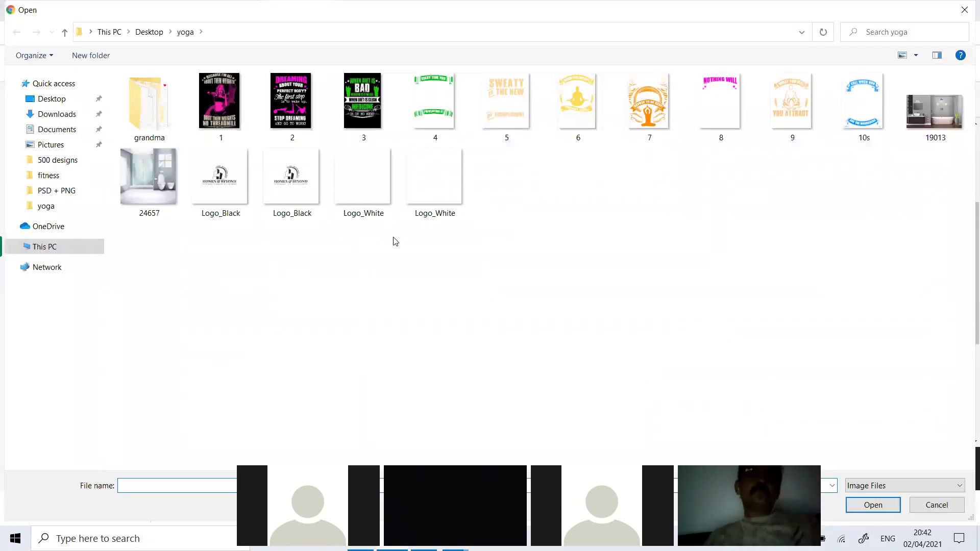
{"action": "key", "text": "Escape"}
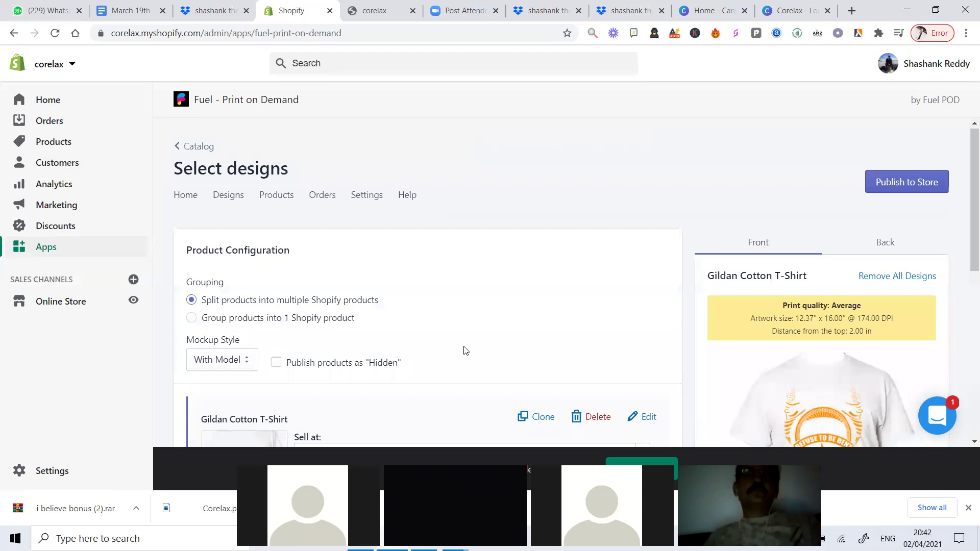
Step: Choose black, Garnet, Royal Blue, yellow, Russet and dark brown as the colors for the Gildan Cotton T-Shirt
{"action": "scroll", "coordinate": [465, 350], "scroll_direction": "down", "scroll_amount": 5}
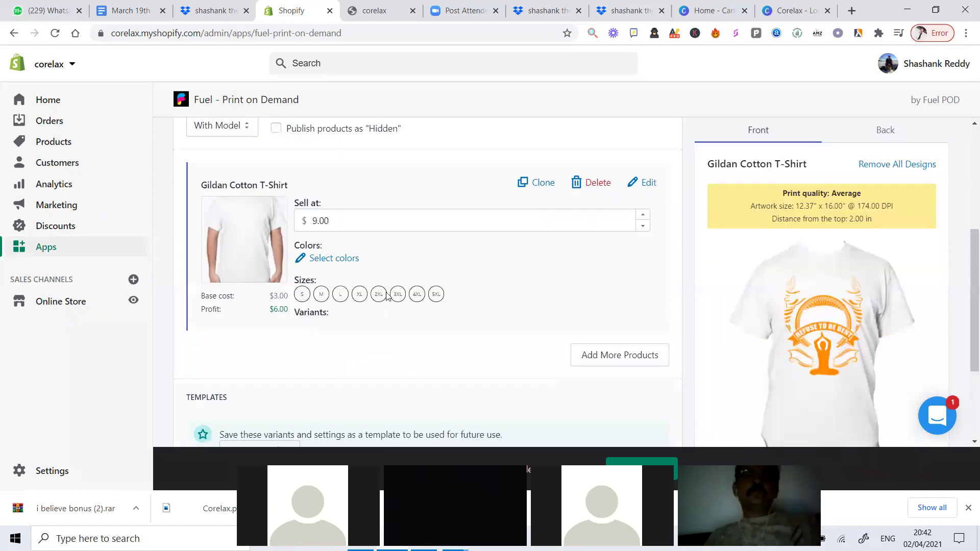
{"action": "left_click", "coordinate": [340, 254]}
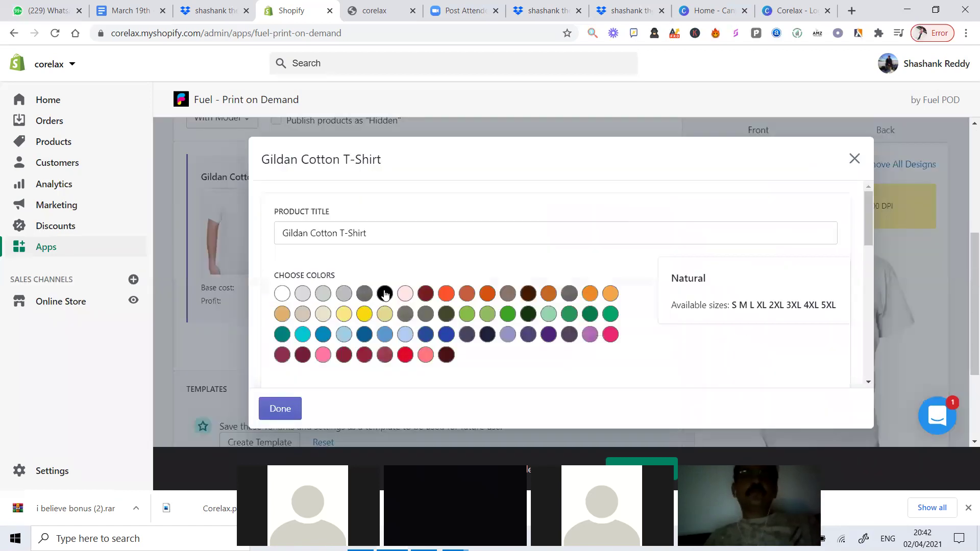
{"action": "left_click", "coordinate": [385, 294]}
{"action": "left_click", "coordinate": [425, 294]}
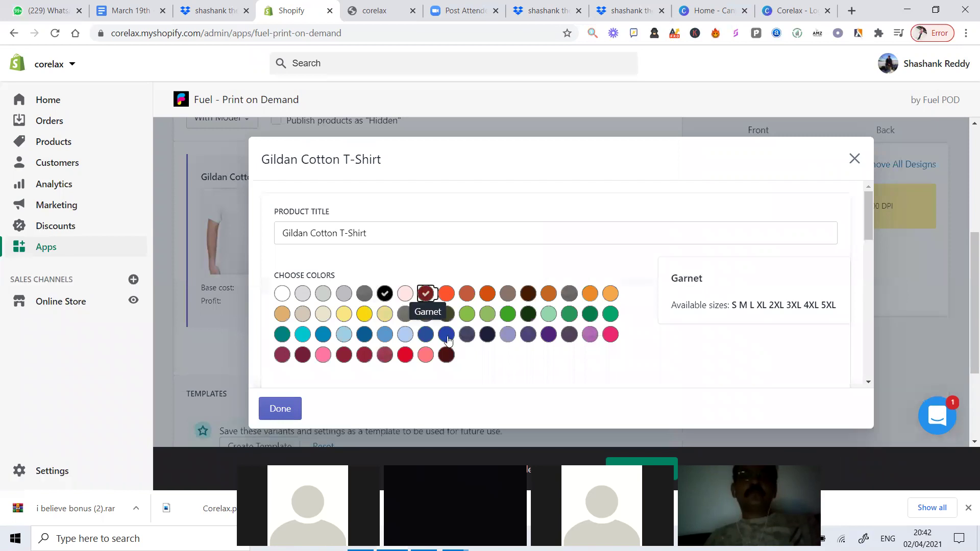
{"action": "left_click", "coordinate": [446, 335]}
{"action": "left_click", "coordinate": [364, 314]}
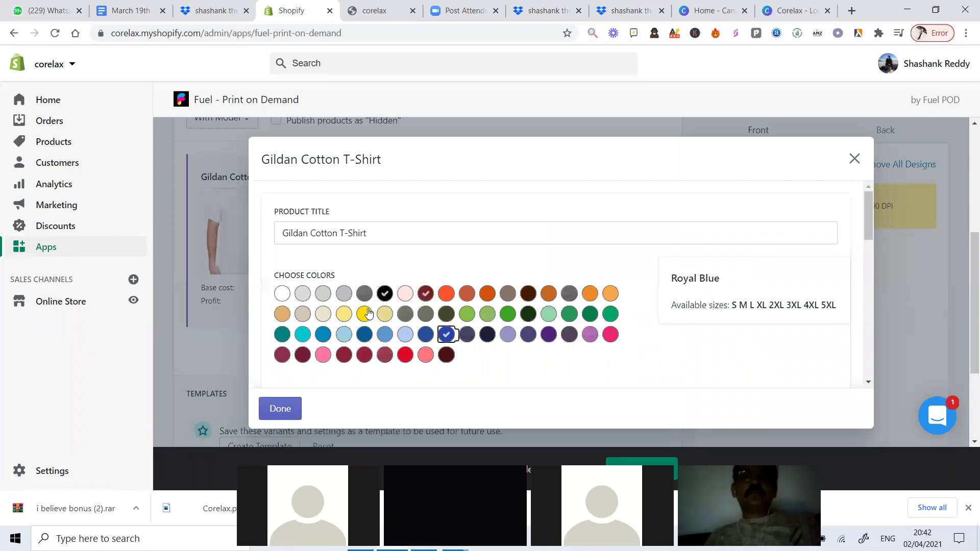
{"action": "left_click", "coordinate": [466, 294]}
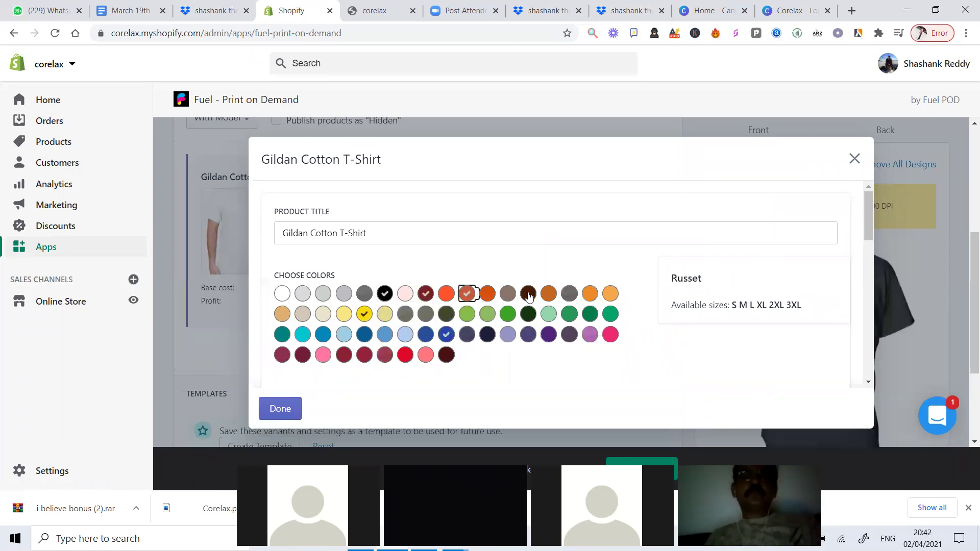
Step: Exclude sizes 3XL, 4XL and 5XL from the T-shirt's variants and apply the product settings
{"action": "scroll", "coordinate": [311, 290], "scroll_direction": "down", "scroll_amount": 2}
{"action": "scroll", "coordinate": [317, 271], "scroll_direction": "down", "scroll_amount": 5}
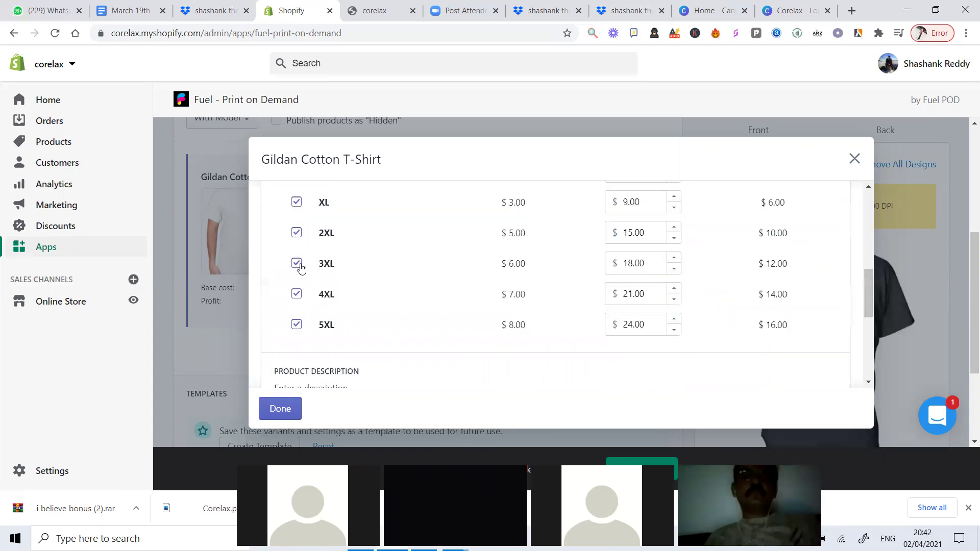
{"action": "left_click", "coordinate": [296, 264]}
{"action": "left_click", "coordinate": [296, 294]}
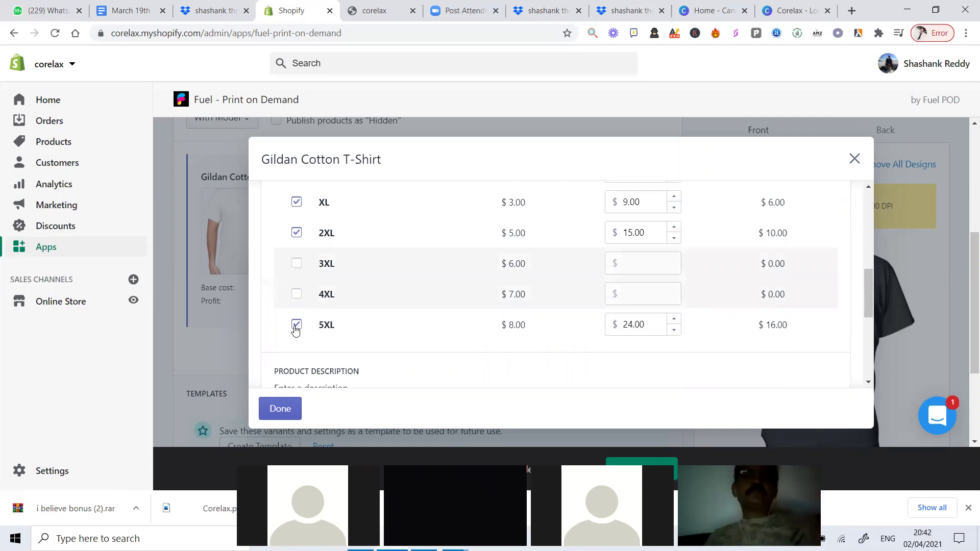
{"action": "left_click", "coordinate": [296, 324]}
{"action": "left_click", "coordinate": [280, 408]}
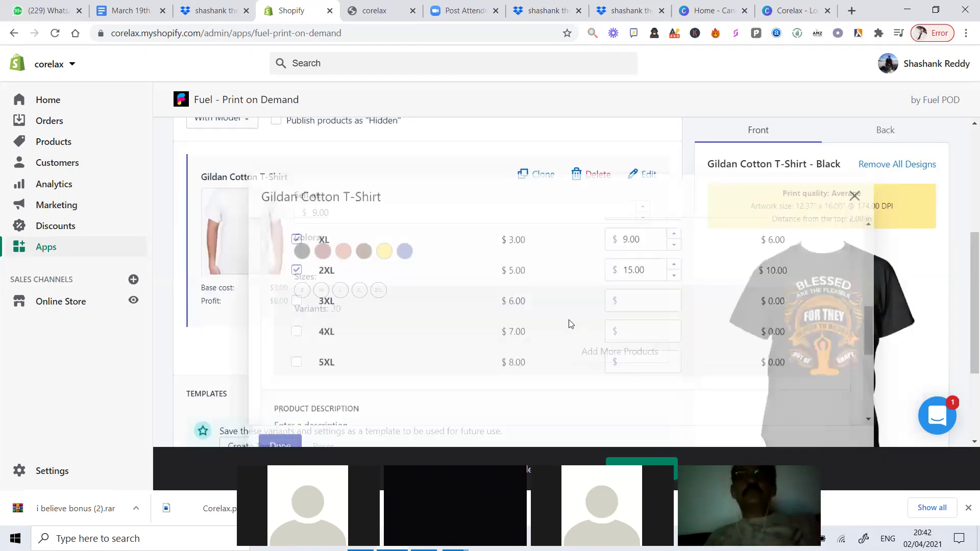
Step: Shrink the front design to about 8.46 × 10.95 in, placed about 4.53 in from the top
{"action": "left_click", "coordinate": [855, 278]}
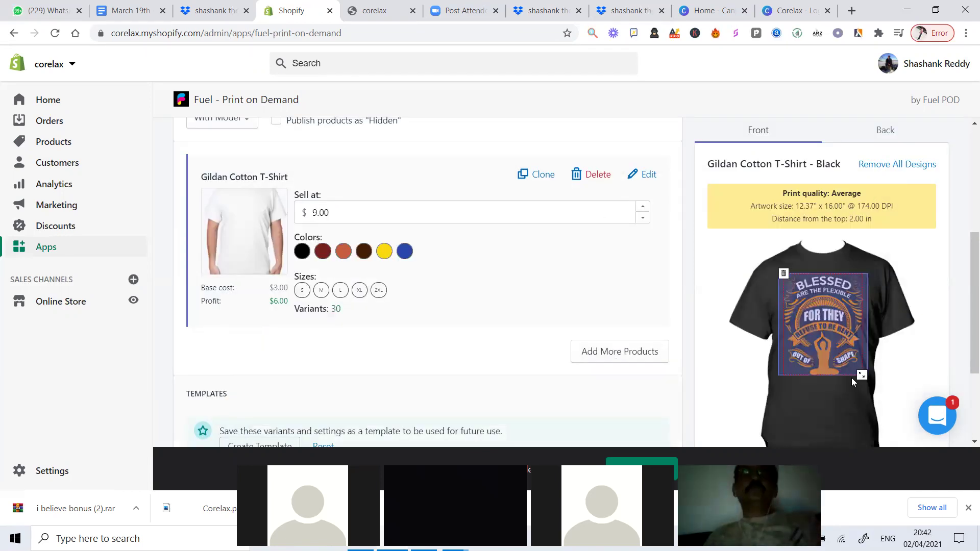
{"action": "left_click_drag", "start_coordinate": [864, 370], "coordinate": [847, 360]}
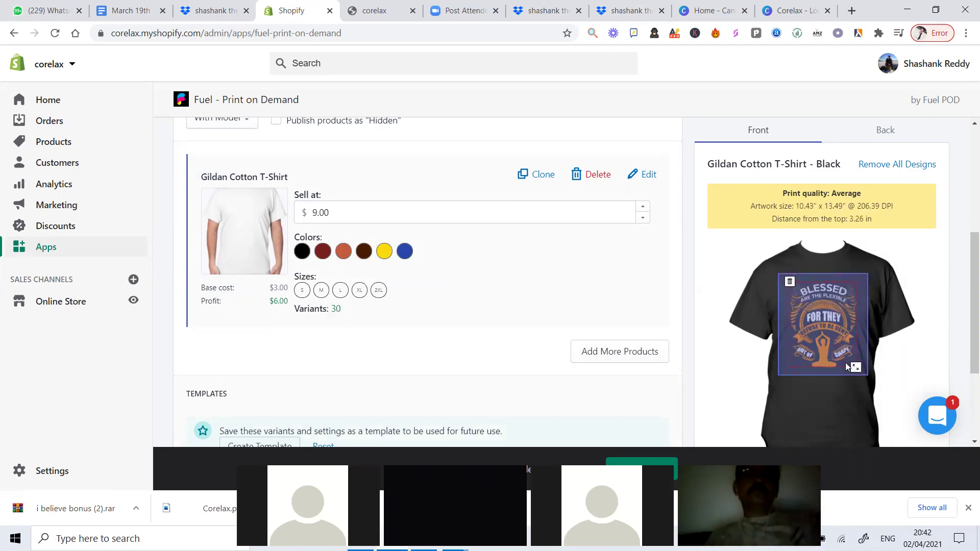
{"action": "left_click", "coordinate": [898, 266]}
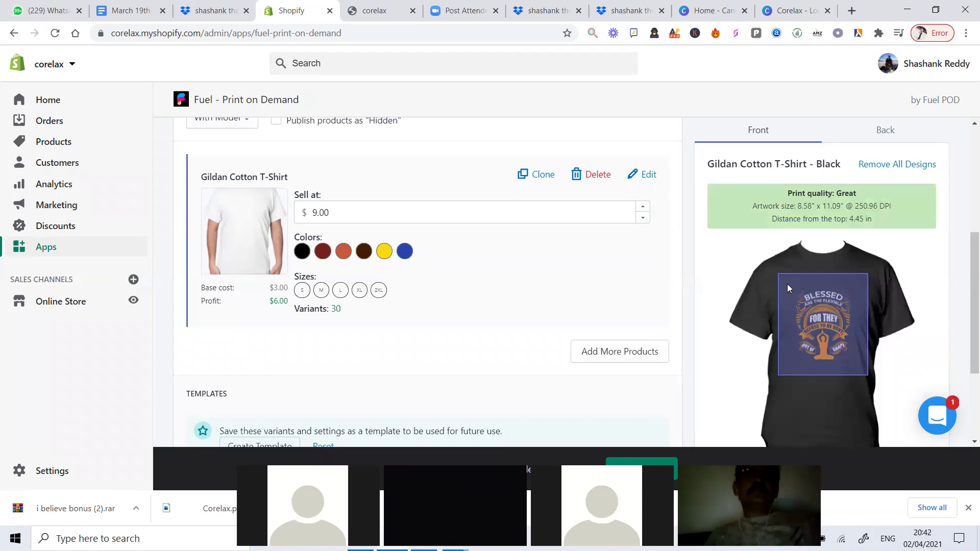
{"action": "scroll", "coordinate": [788, 296], "scroll_direction": "down", "scroll_amount": 3}
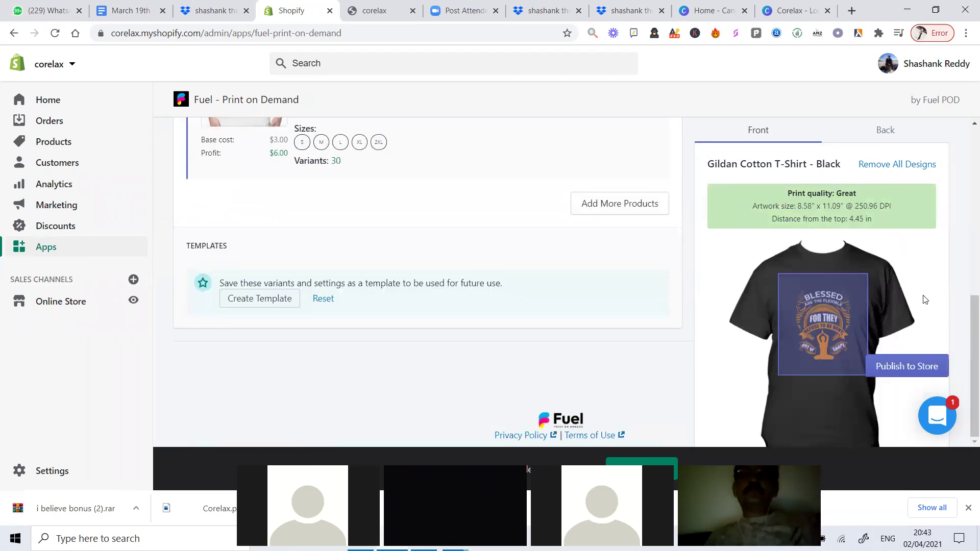
{"action": "left_click", "coordinate": [781, 360]}
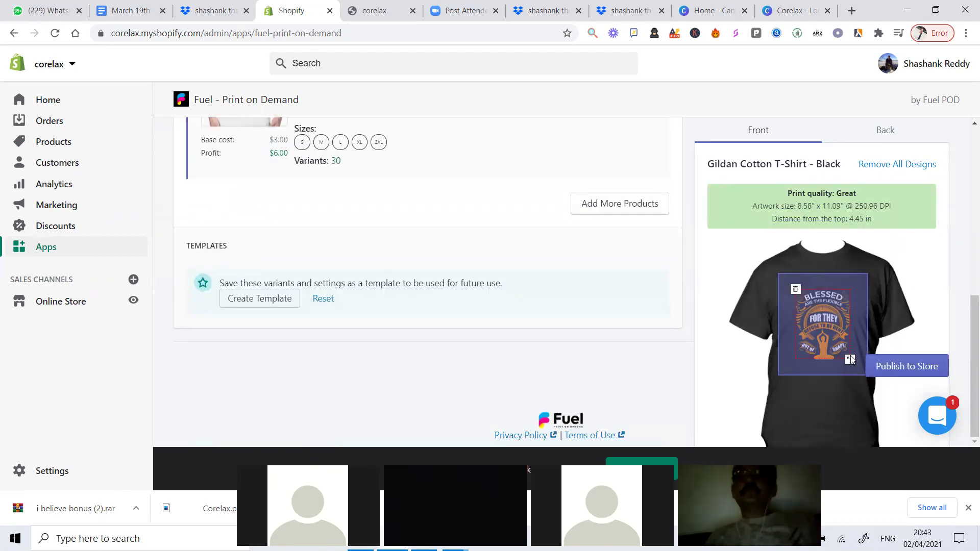
{"action": "left_click_drag", "start_coordinate": [850, 361], "coordinate": [846, 357]}
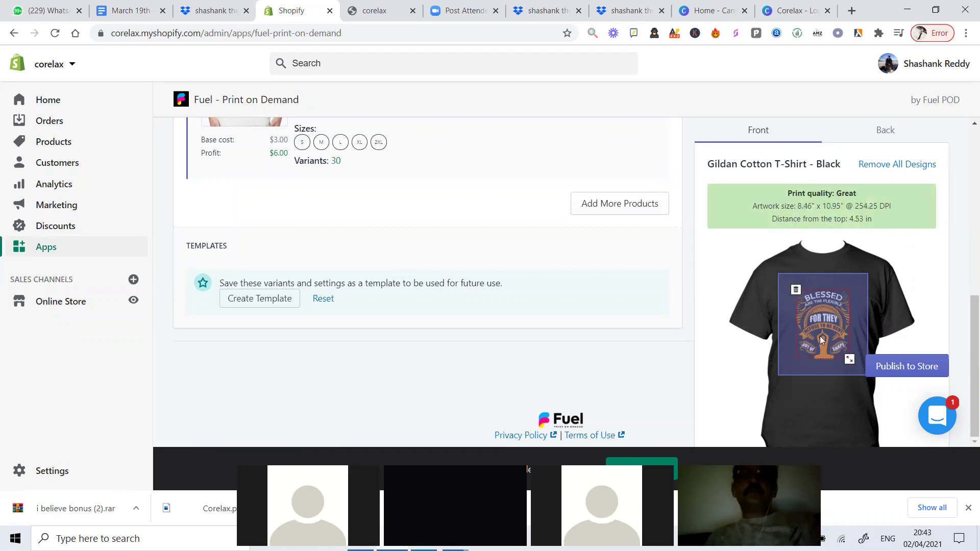
{"action": "left_click", "coordinate": [552, 95]}
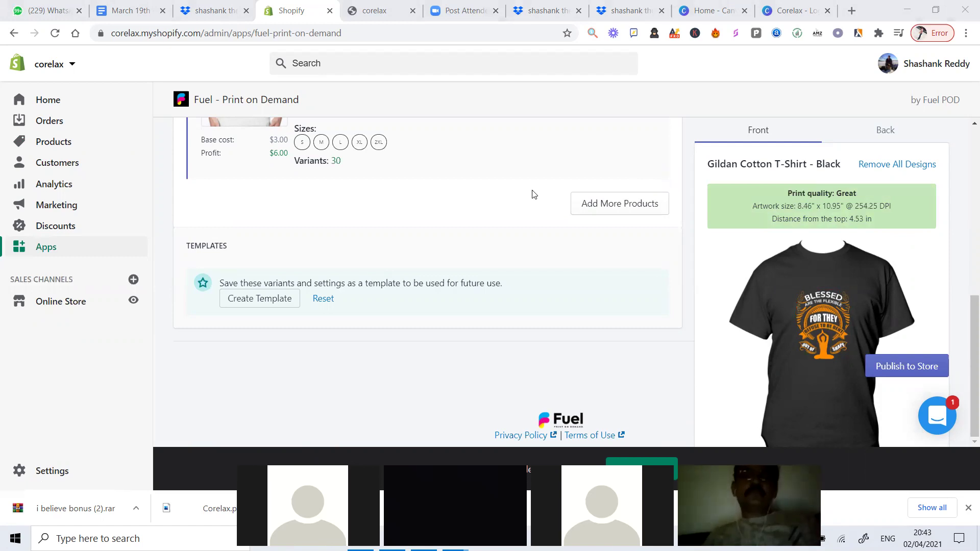
Step: Set the product grouping to combine the products into 1 Shopify product
{"action": "scroll", "coordinate": [197, 170], "scroll_direction": "up", "scroll_amount": 5}
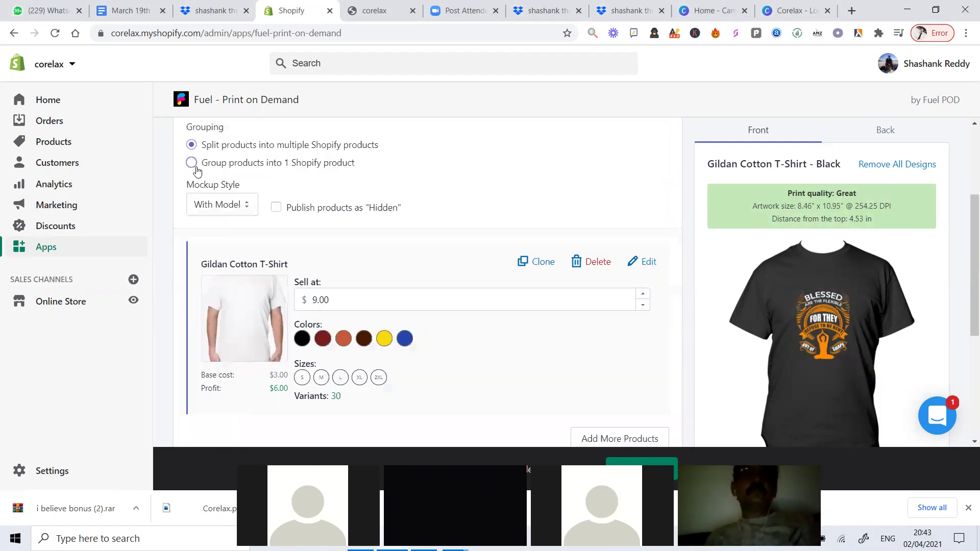
{"action": "left_click", "coordinate": [192, 162]}
{"action": "scroll", "coordinate": [294, 297], "scroll_direction": "down", "scroll_amount": 2}
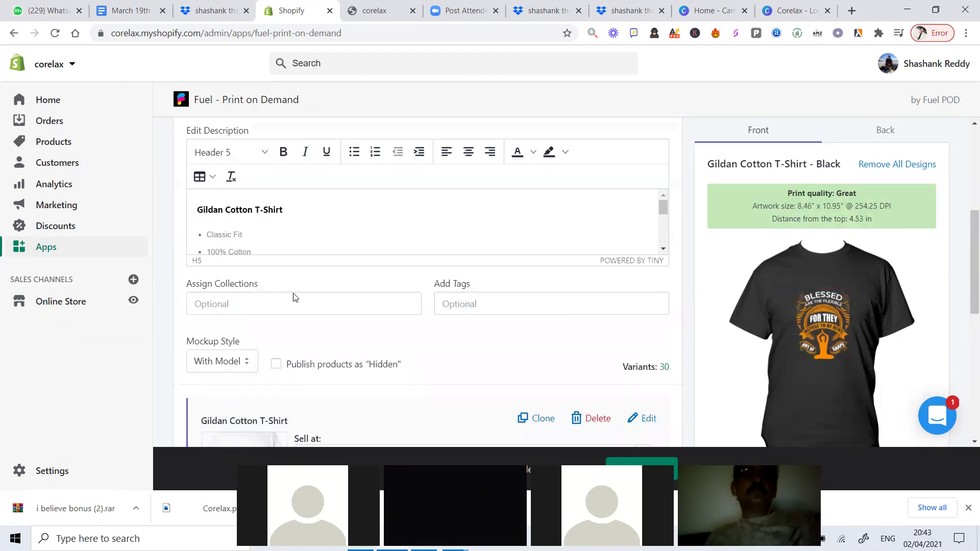
Step: Switch the grouping to split products into multiple Shopify products and publish the Gildan Cotton T-Shirt to the store
{"action": "scroll", "coordinate": [293, 297], "scroll_direction": "up", "scroll_amount": 3}
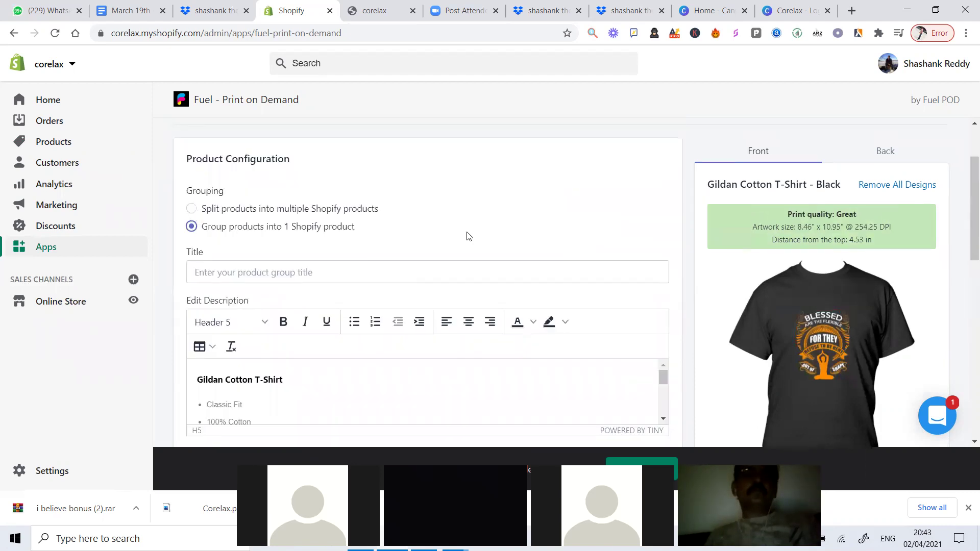
{"action": "key", "text": "Up"}
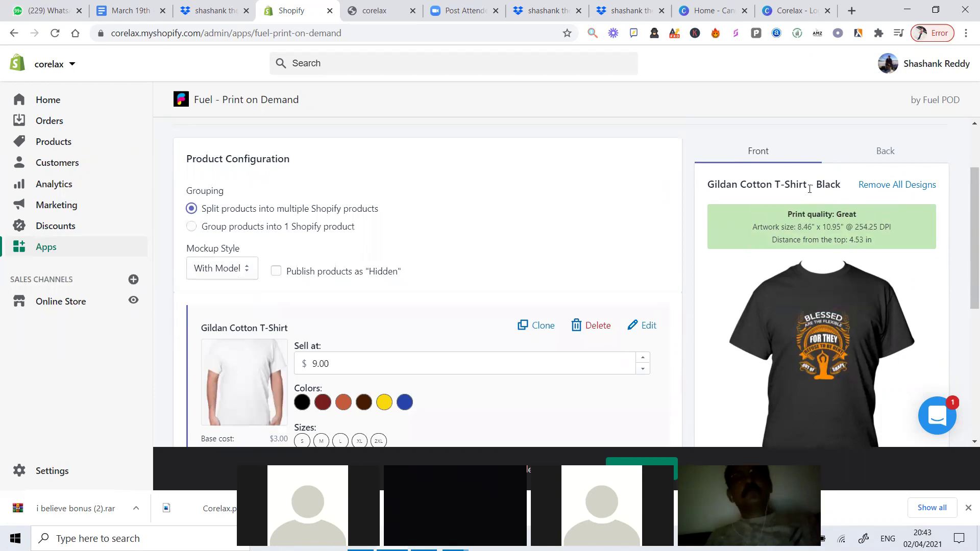
{"action": "scroll", "coordinate": [949, 173], "scroll_direction": "up", "scroll_amount": 2}
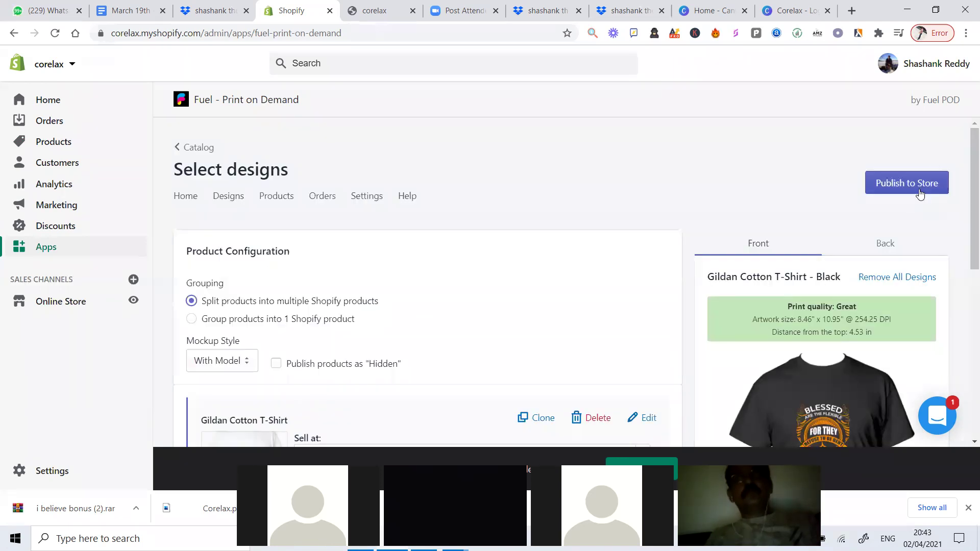
{"action": "left_click", "coordinate": [920, 193]}
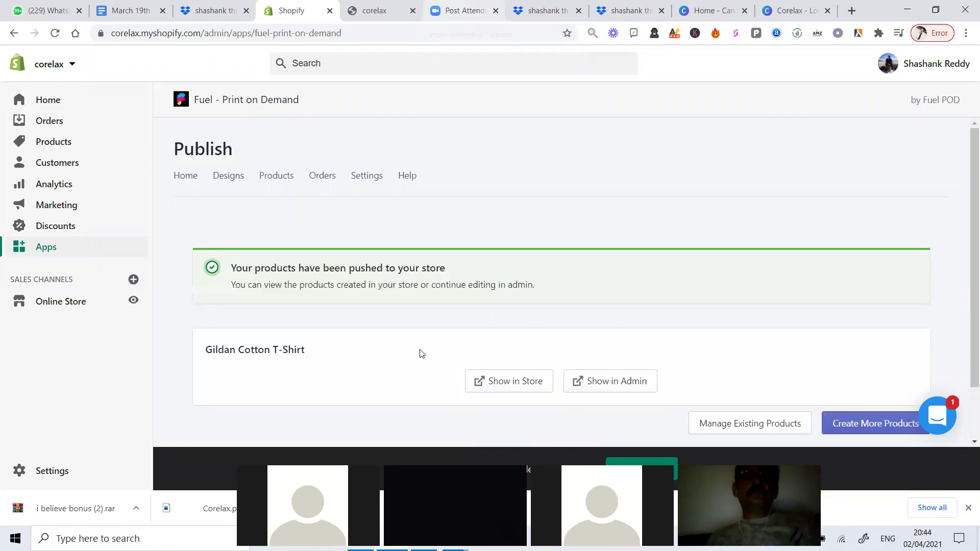
Step: Open the online store's Main menu for editing and expand its Catalog item
{"action": "left_click", "coordinate": [53, 300]}
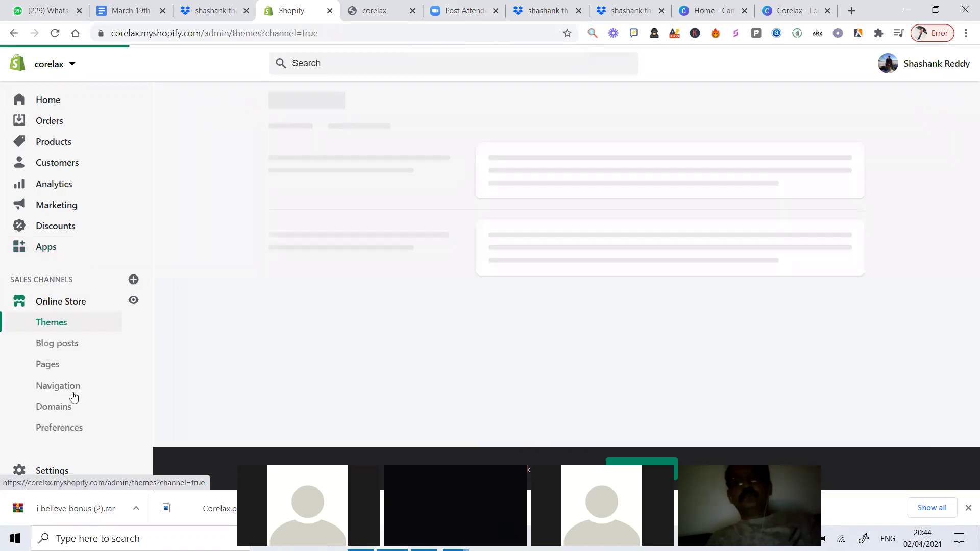
{"action": "left_click", "coordinate": [73, 391]}
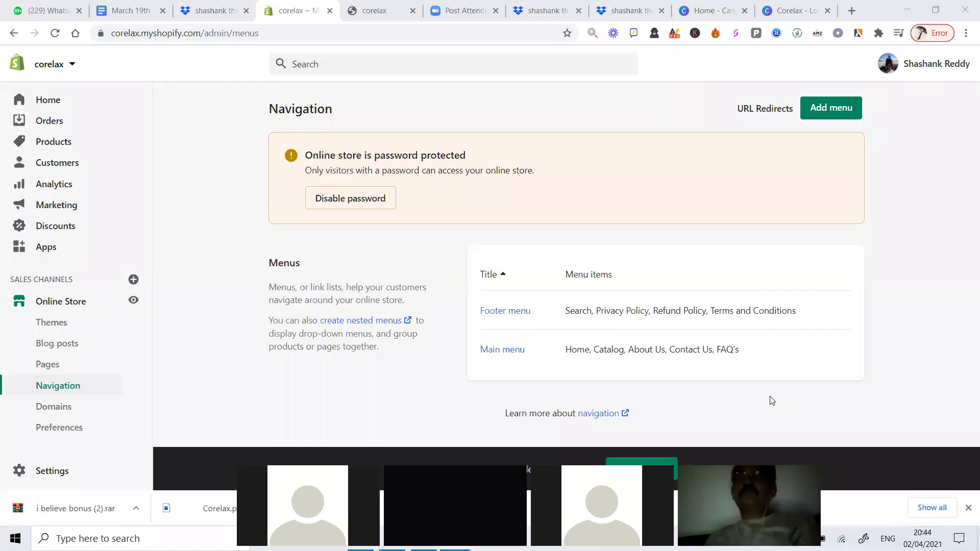
{"action": "left_click", "coordinate": [501, 352]}
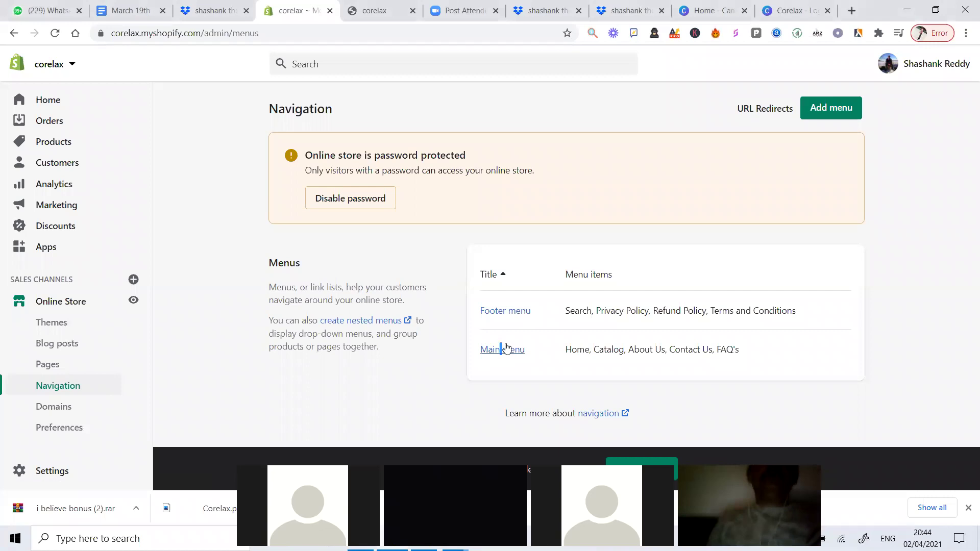
{"action": "left_click", "coordinate": [502, 351]}
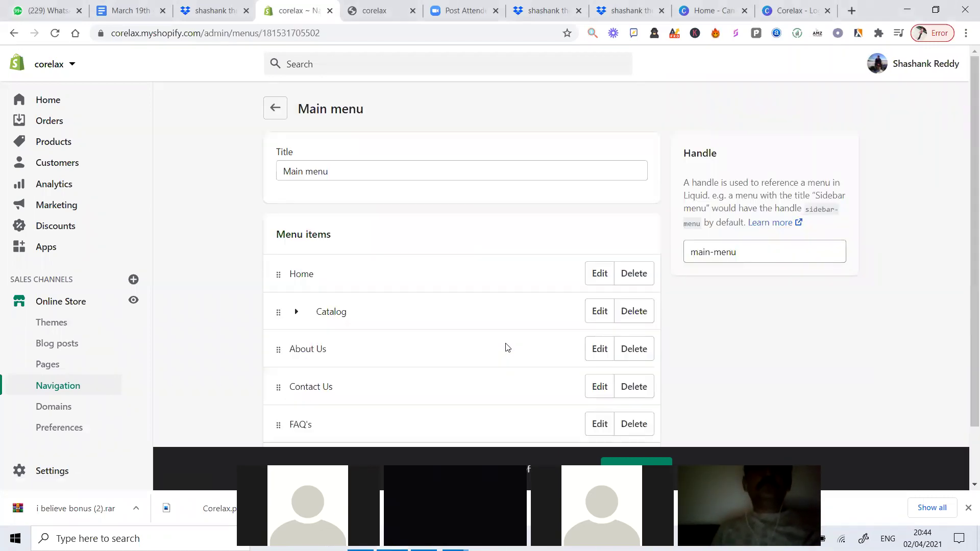
{"action": "left_click", "coordinate": [294, 314]}
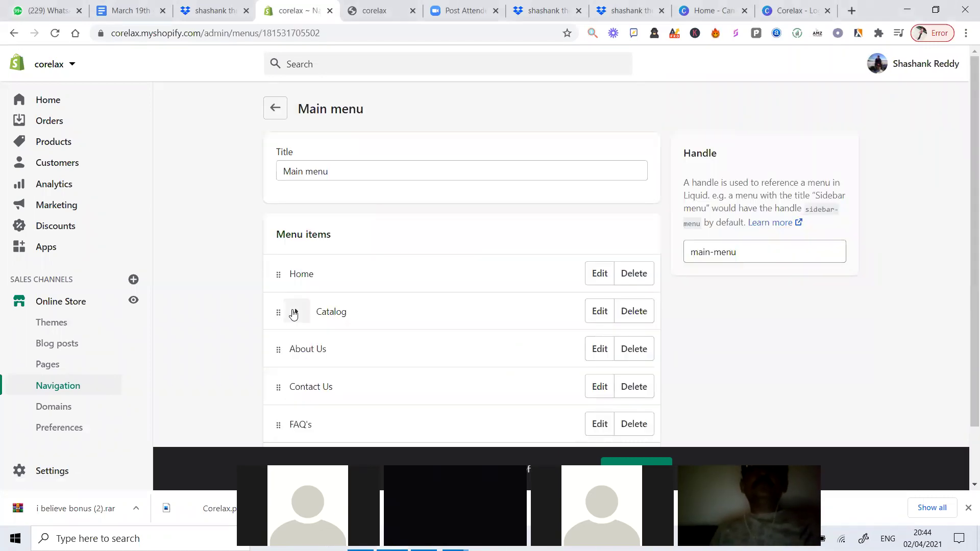
{"action": "scroll", "coordinate": [420, 339], "scroll_direction": "down", "scroll_amount": 2}
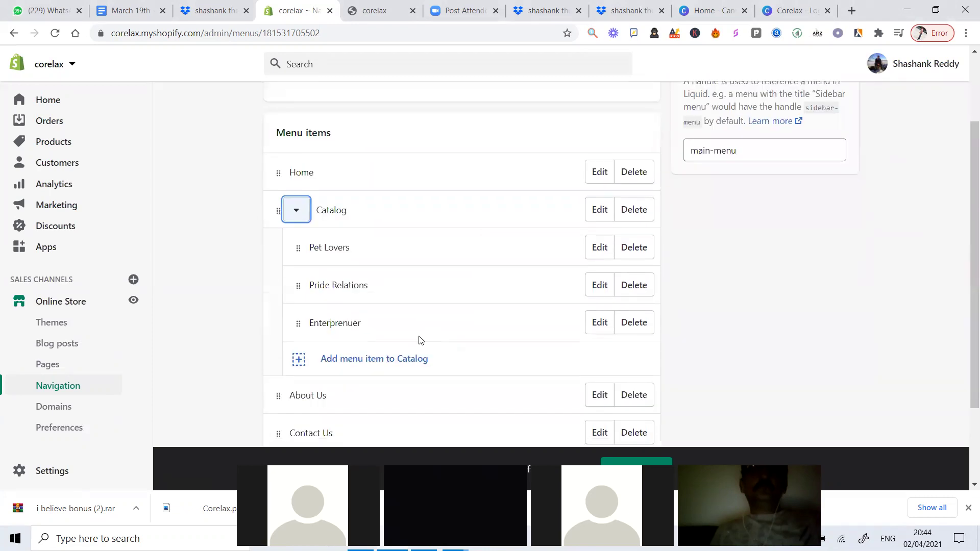
Step: Add a menu item named Yoga under Catalog, linked to the Yoga collection, and save the menu
{"action": "left_click", "coordinate": [386, 364]}
{"action": "left_click", "coordinate": [374, 271]}
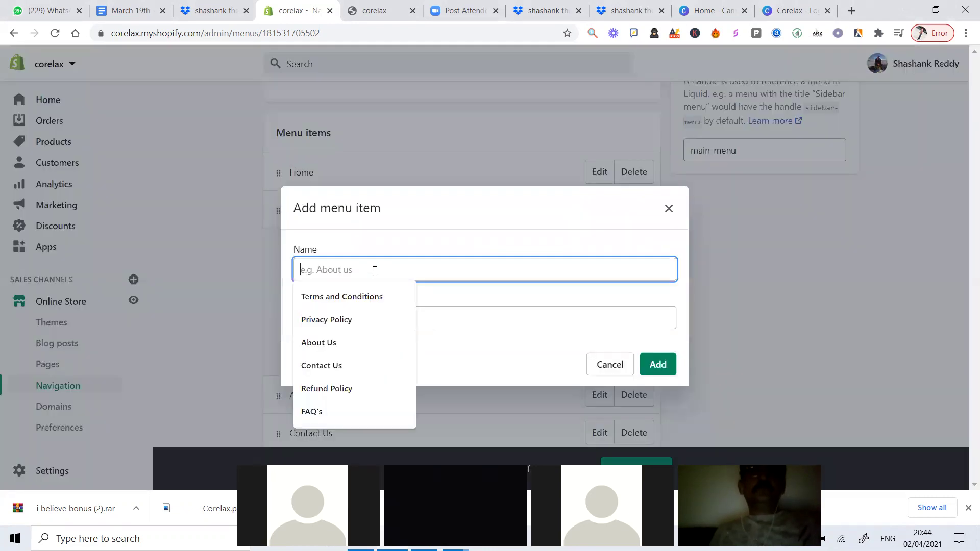
{"action": "type", "text": "Yoga"}
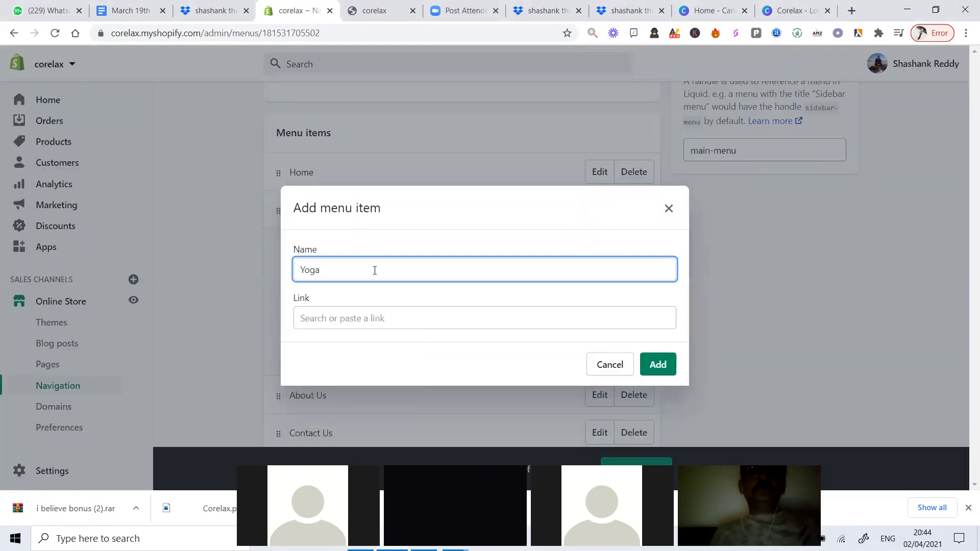
{"action": "left_click", "coordinate": [360, 313]}
{"action": "left_click", "coordinate": [381, 164]}
{"action": "scroll", "coordinate": [357, 219], "scroll_direction": "down", "scroll_amount": 2}
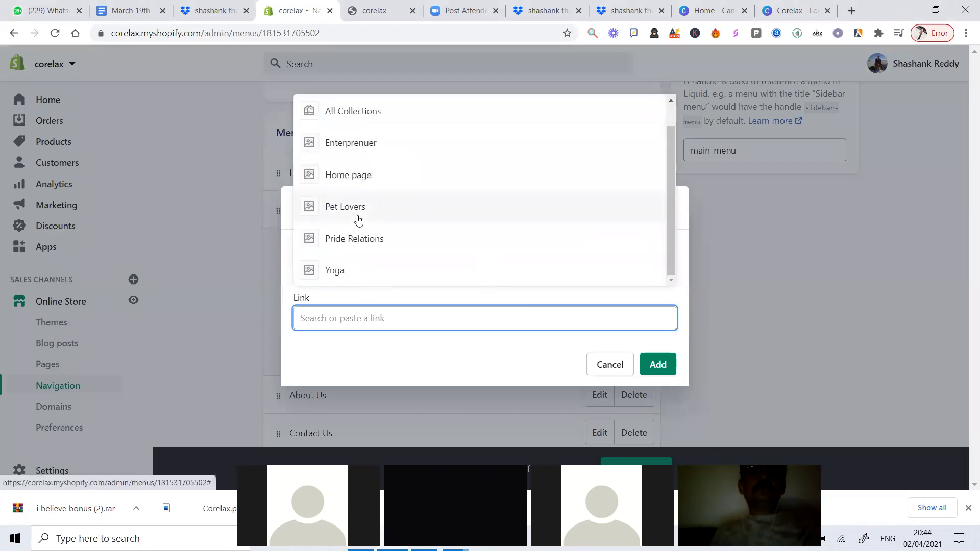
{"action": "left_click", "coordinate": [346, 271]}
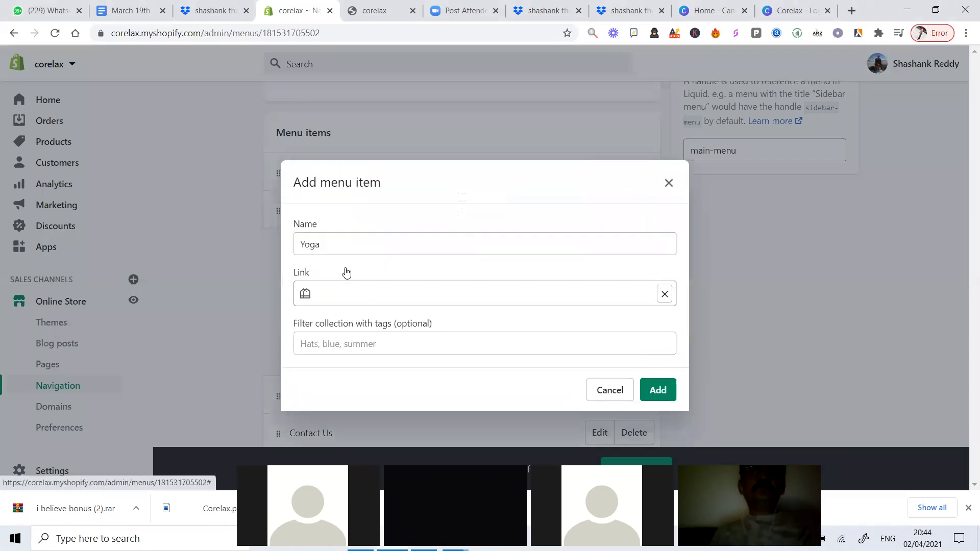
{"action": "left_click", "coordinate": [656, 390]}
{"action": "left_click", "coordinate": [843, 66]}
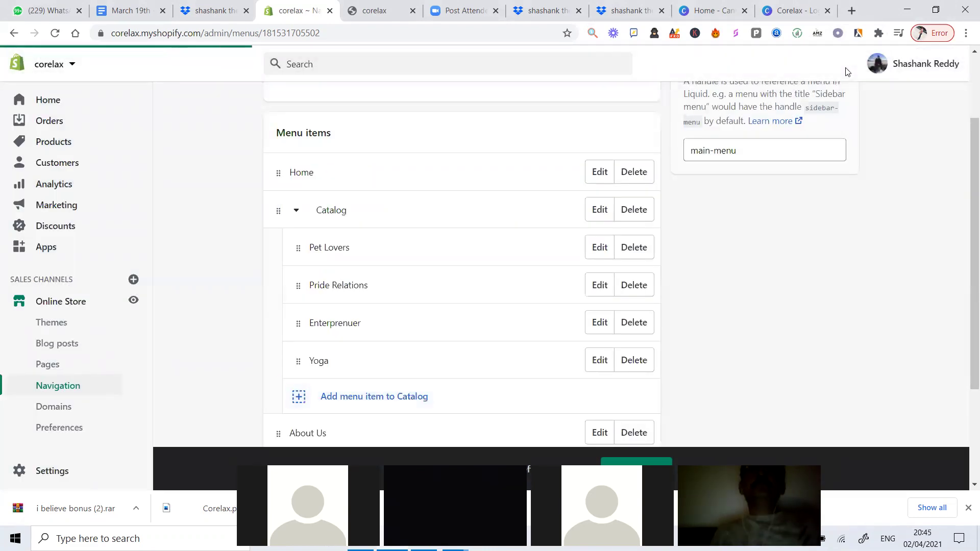
Step: Add the first two Gildan Cotton T-Shirts in the product list to the Yoga collection and save
{"action": "left_click", "coordinate": [66, 140]}
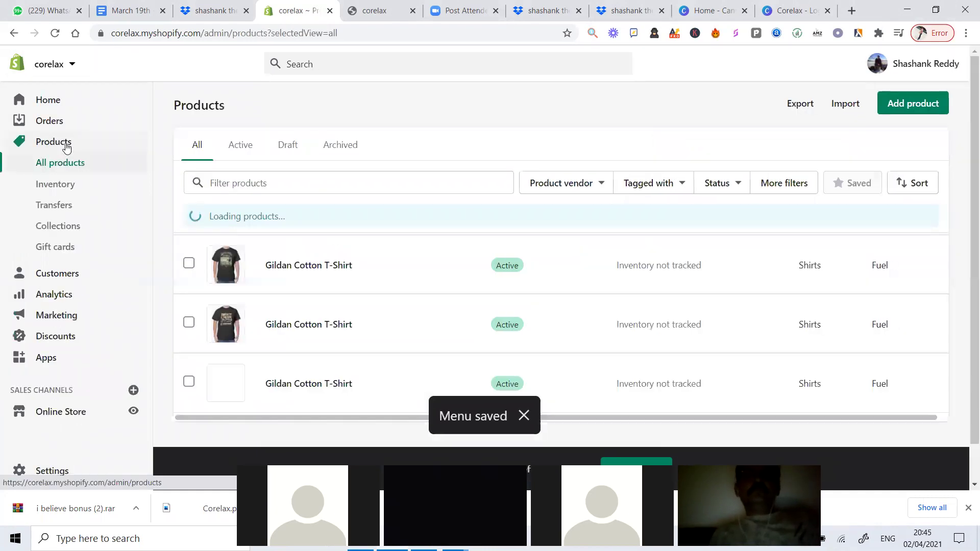
{"action": "left_click", "coordinate": [189, 264]}
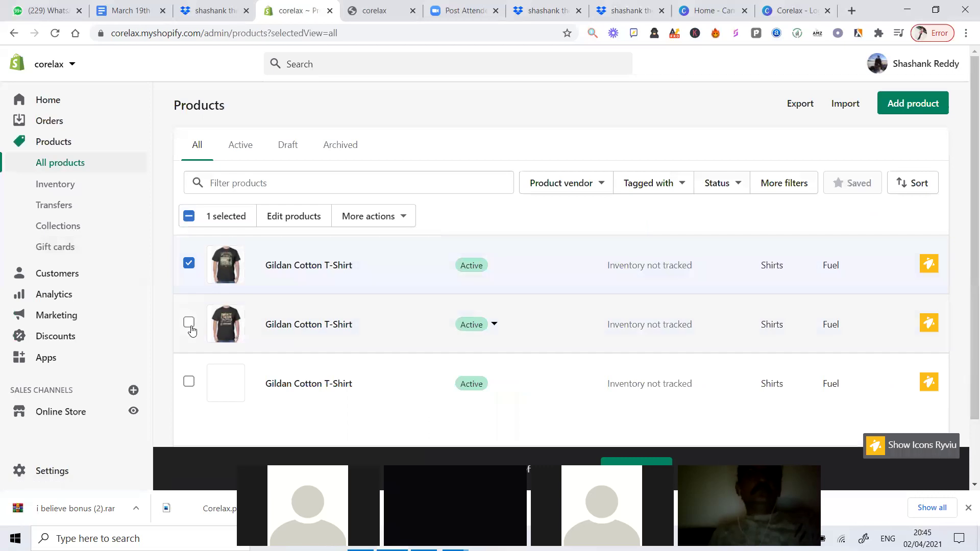
{"action": "left_click", "coordinate": [191, 327]}
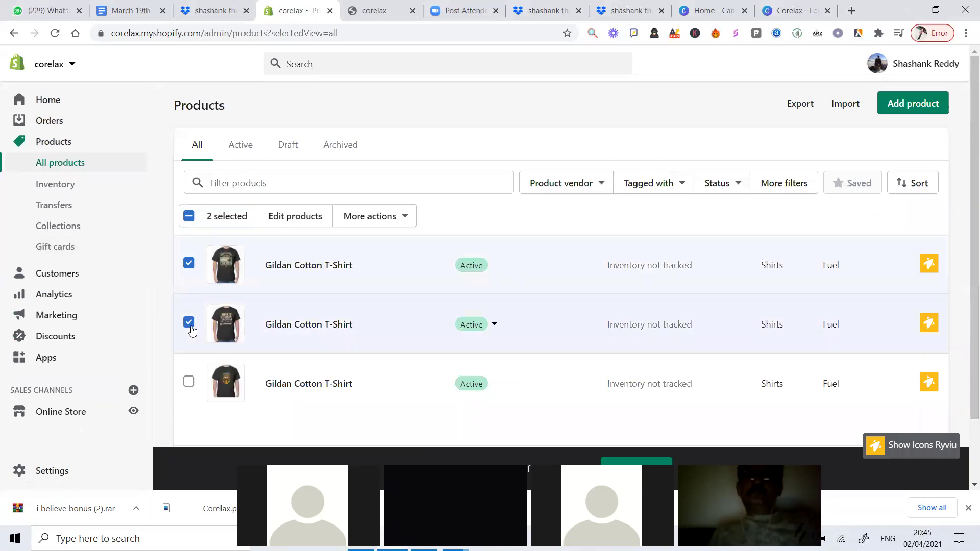
{"action": "left_click", "coordinate": [382, 210]}
{"action": "scroll", "coordinate": [376, 265], "scroll_direction": "down", "scroll_amount": 3}
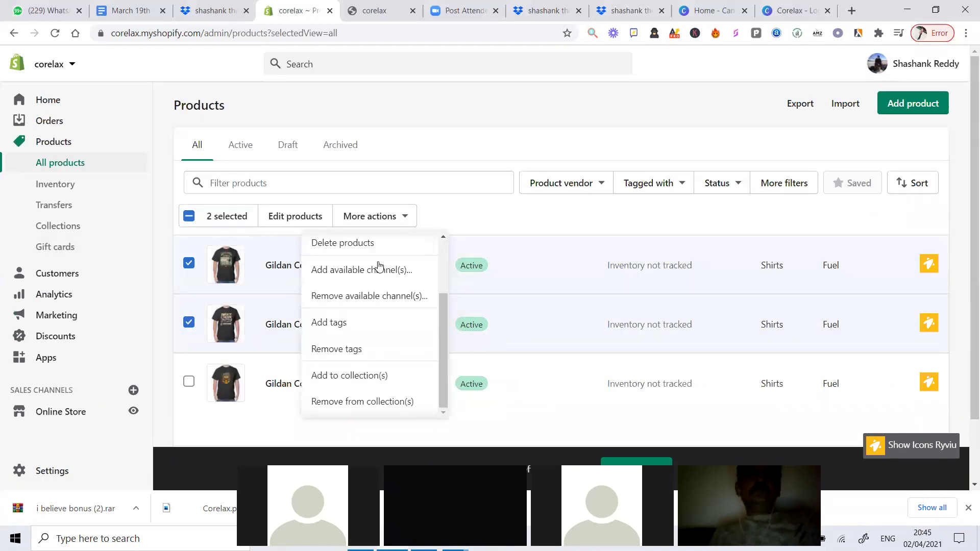
{"action": "scroll", "coordinate": [378, 265], "scroll_direction": "down", "scroll_amount": 2}
{"action": "left_click", "coordinate": [373, 304]}
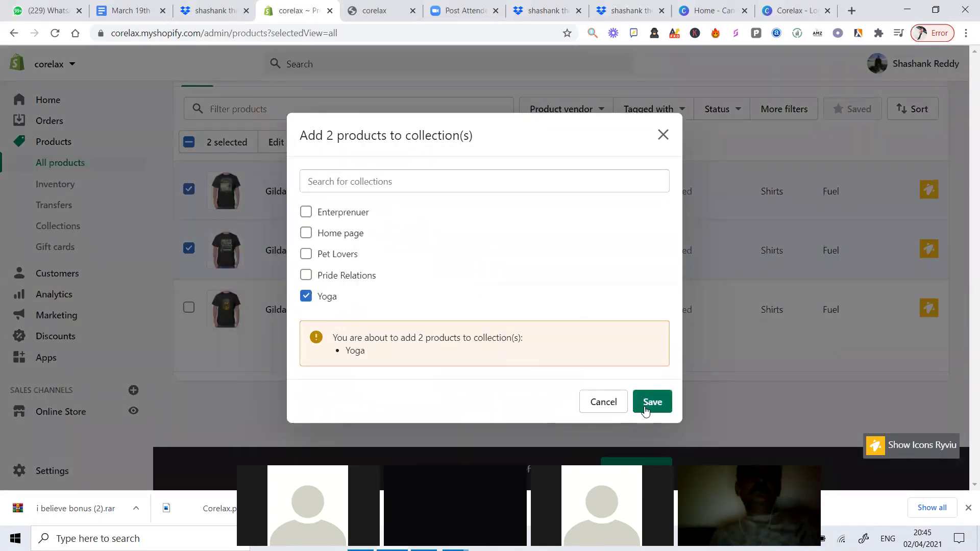
{"action": "left_click", "coordinate": [651, 404]}
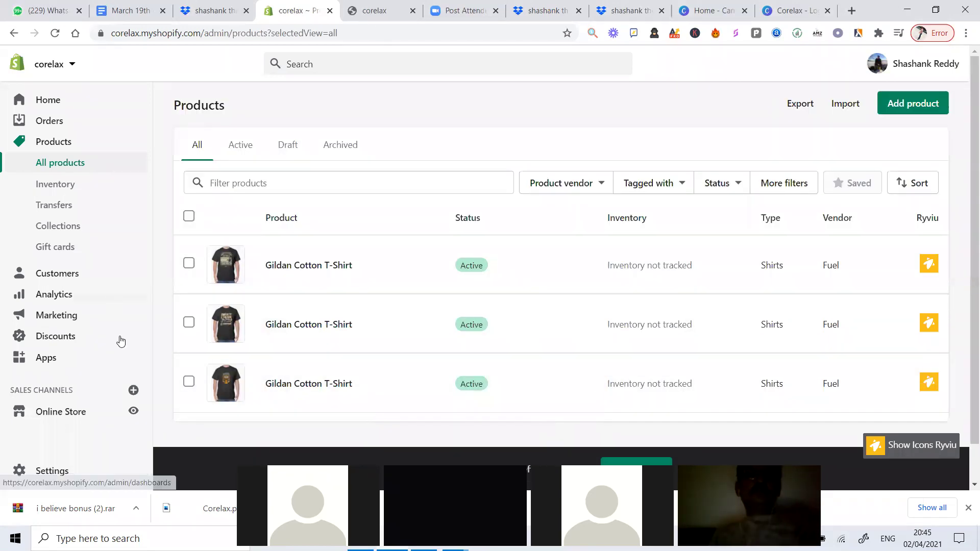
Step: View the live online store and look over the Yoga collection from its Catalog menu
{"action": "left_click", "coordinate": [135, 413]}
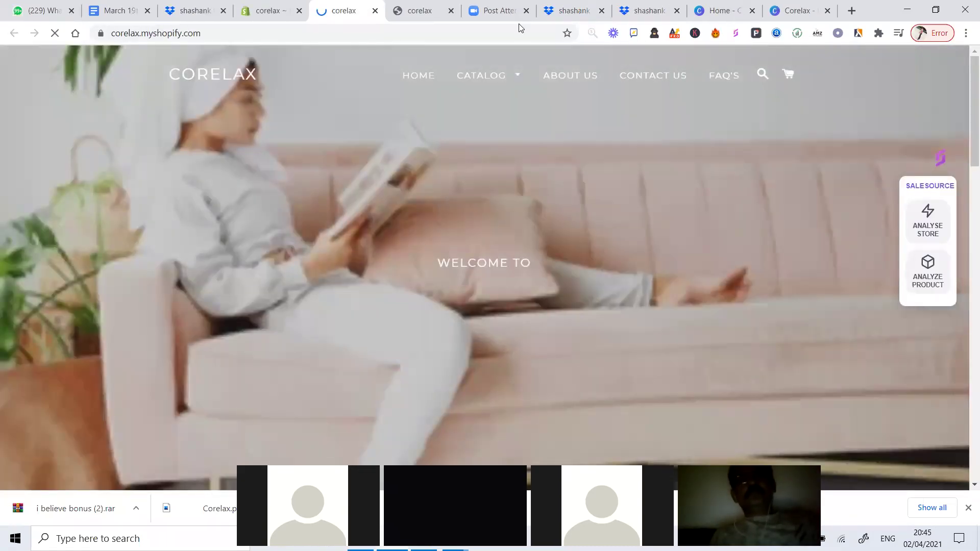
{"action": "left_click", "coordinate": [504, 77]}
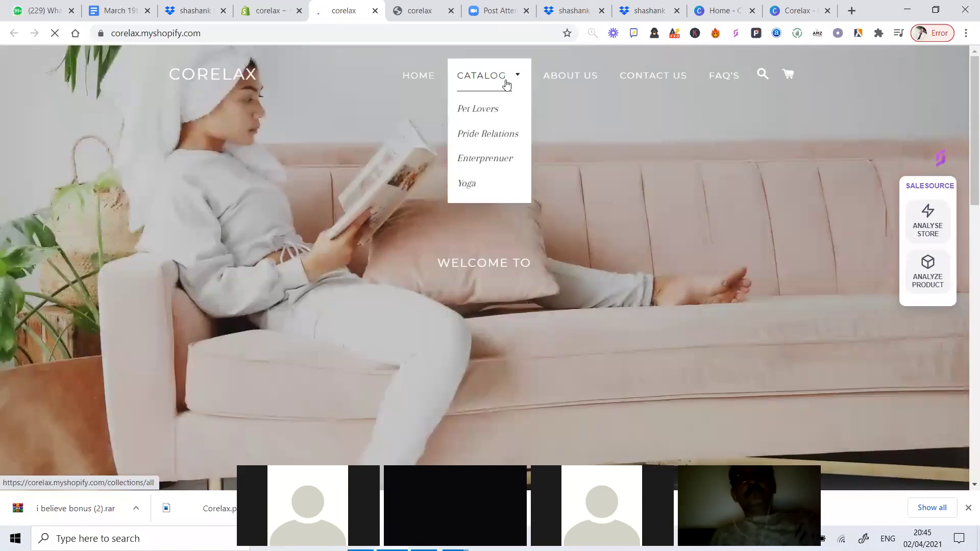
{"action": "left_click", "coordinate": [476, 184]}
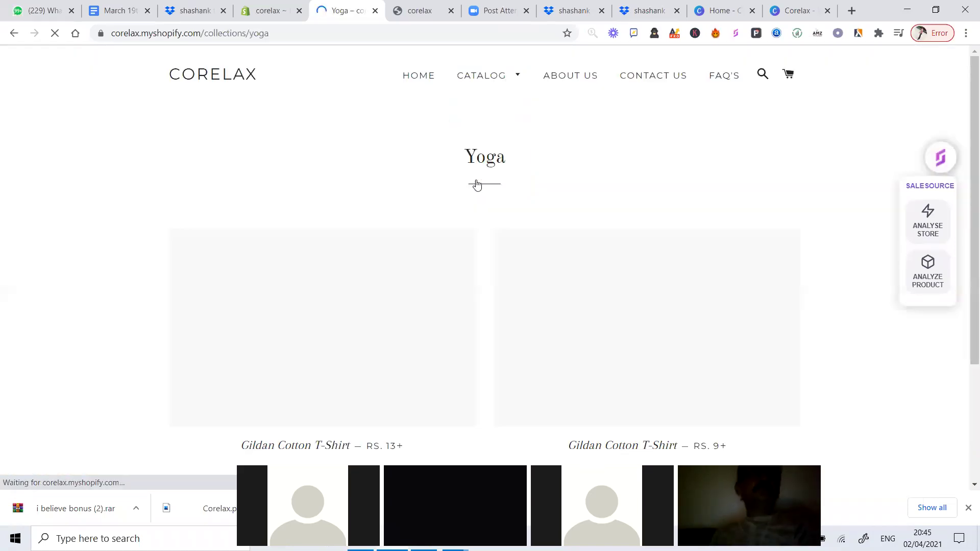
{"action": "scroll", "coordinate": [738, 188], "scroll_direction": "down", "scroll_amount": 3}
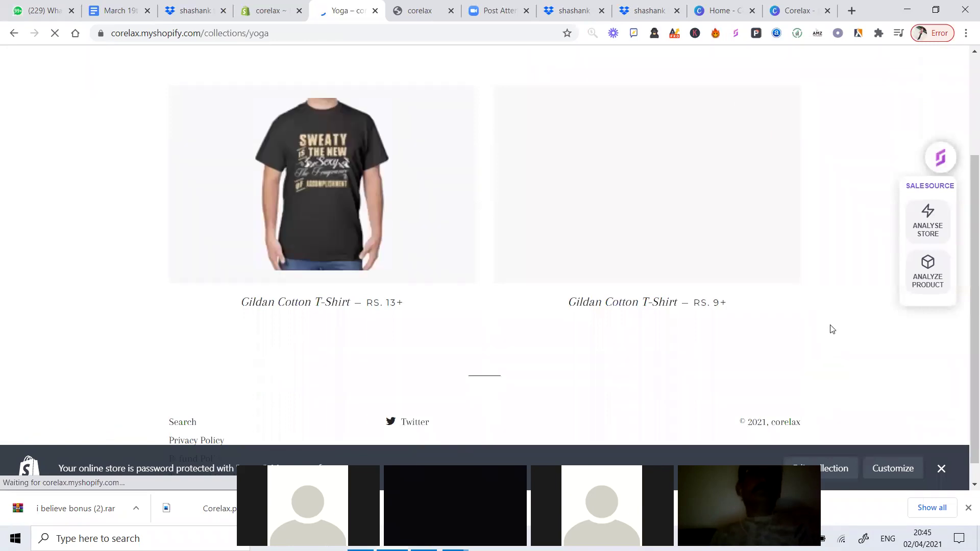
{"action": "scroll", "coordinate": [832, 329], "scroll_direction": "up", "scroll_amount": 1}
Step: Open the first T-shirt in the Yoga collection and examine its product details and stock countdown
{"action": "left_click", "coordinate": [331, 272]}
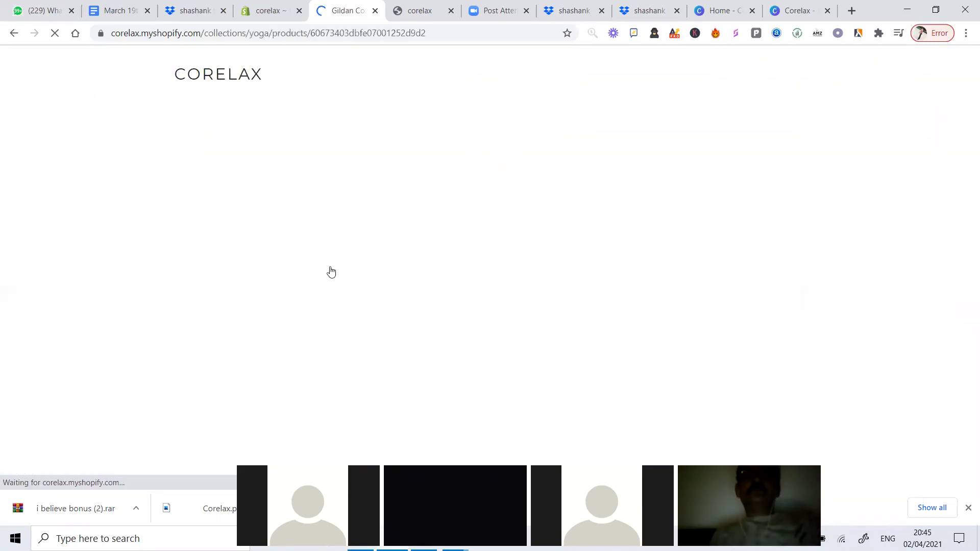
{"action": "scroll", "coordinate": [686, 248], "scroll_direction": "down", "scroll_amount": 3}
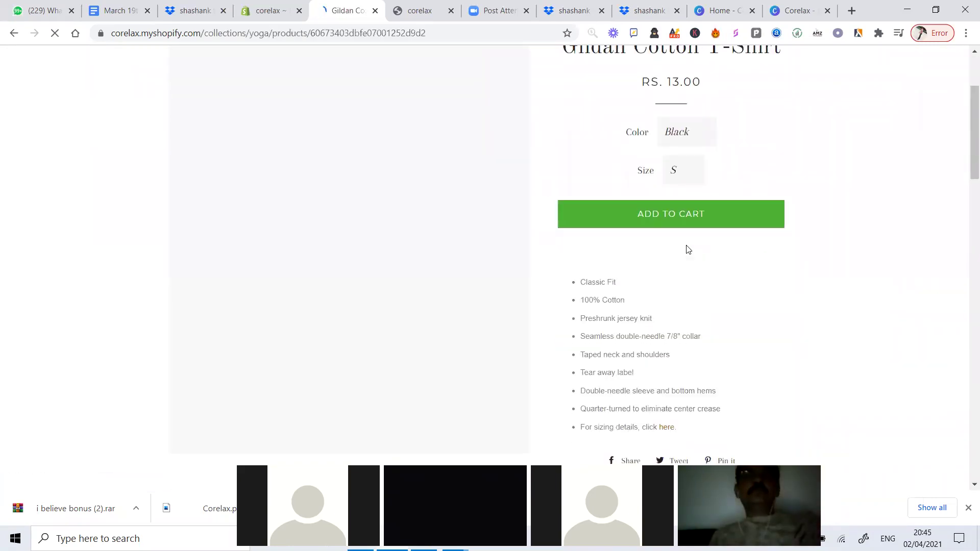
{"action": "scroll", "coordinate": [687, 248], "scroll_direction": "down", "scroll_amount": 3}
{"action": "scroll", "coordinate": [629, 228], "scroll_direction": "up", "scroll_amount": 3}
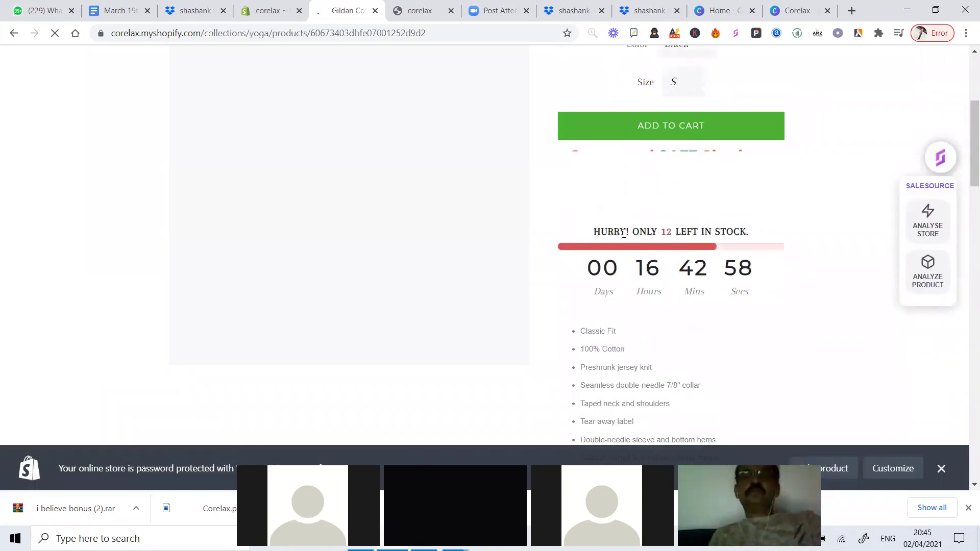
{"action": "double_click", "coordinate": [623, 233]}
{"action": "triple_click", "coordinate": [743, 232]}
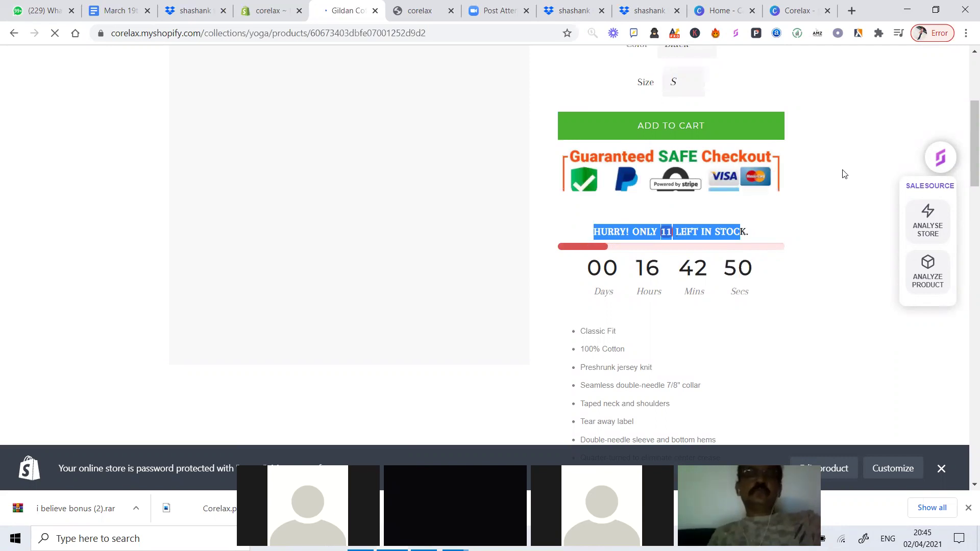
{"action": "scroll", "coordinate": [844, 174], "scroll_direction": "up", "scroll_amount": 3}
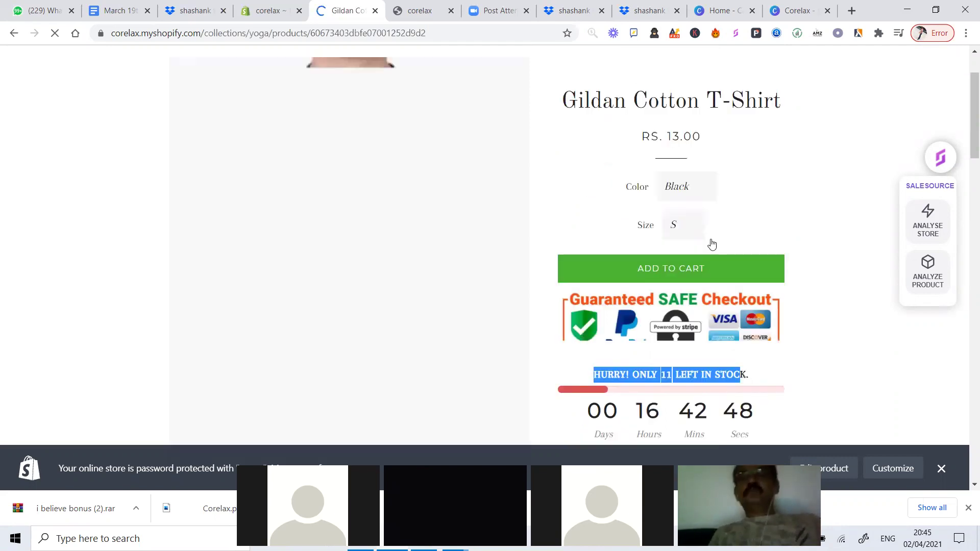
Step: Preview the T-shirt variant in color Orange and size XL on the product page
{"action": "left_click", "coordinate": [682, 241]}
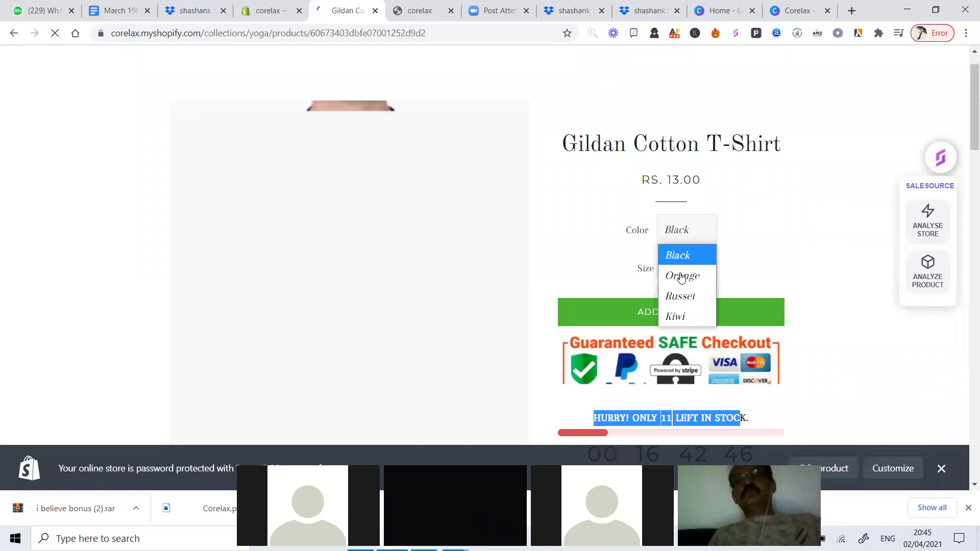
{"action": "left_click", "coordinate": [682, 277]}
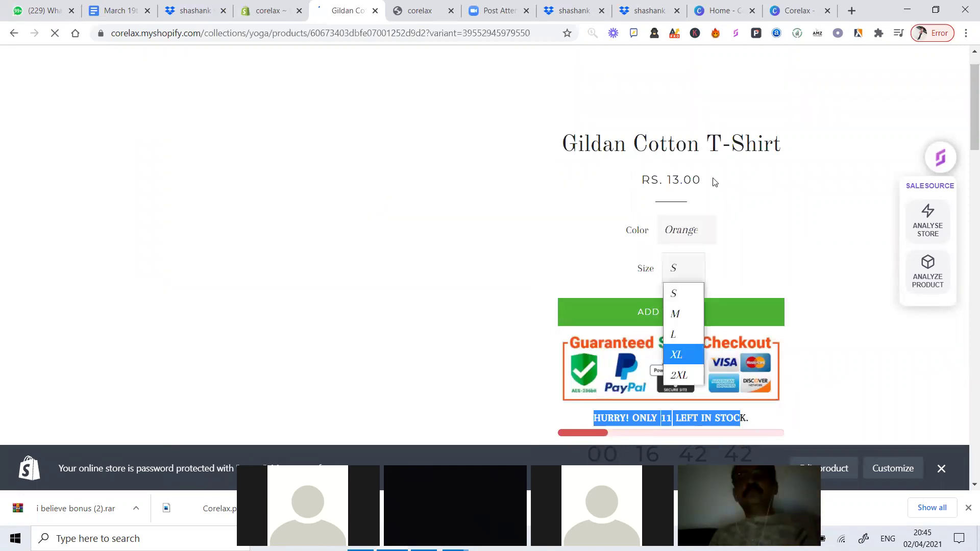
{"action": "key", "text": "Return"}
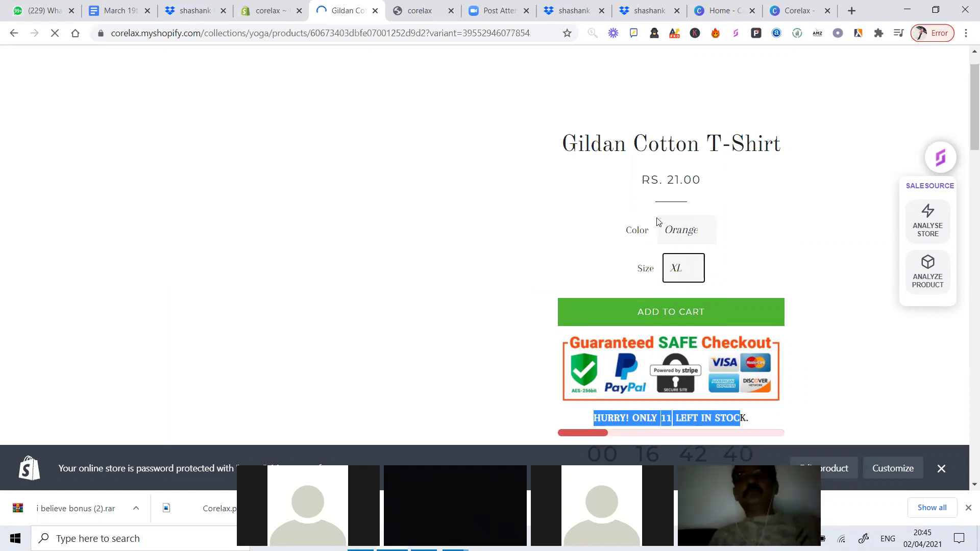
Step: Set the store currency to US Dollar (USD) in the general store settings and save
{"action": "left_click", "coordinate": [246, 6]}
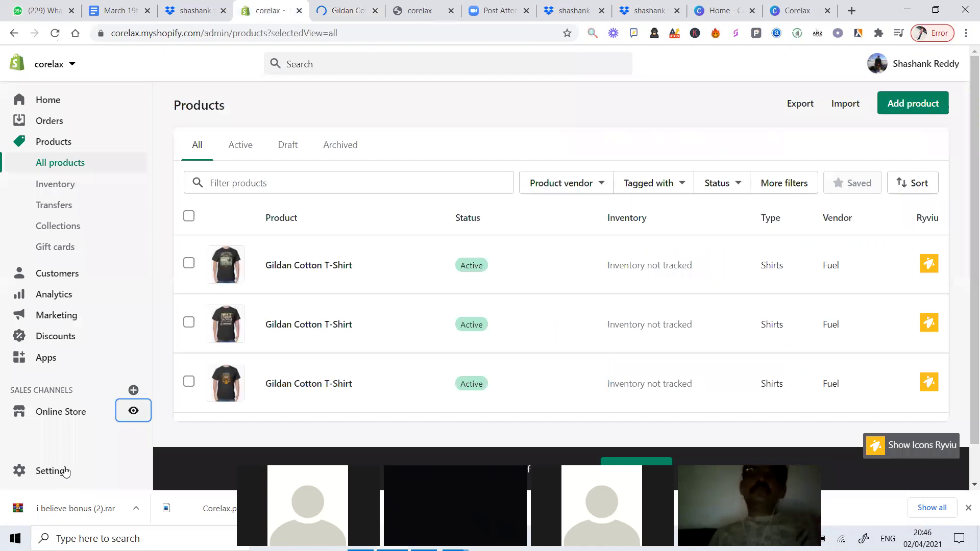
{"action": "left_click", "coordinate": [65, 471]}
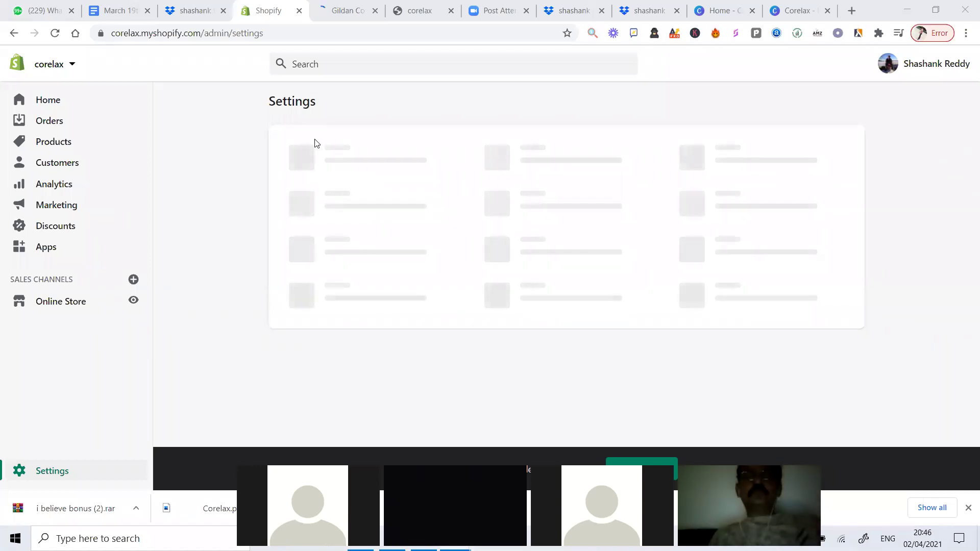
{"action": "left_click", "coordinate": [245, 38]}
{"action": "key", "text": "Return"}
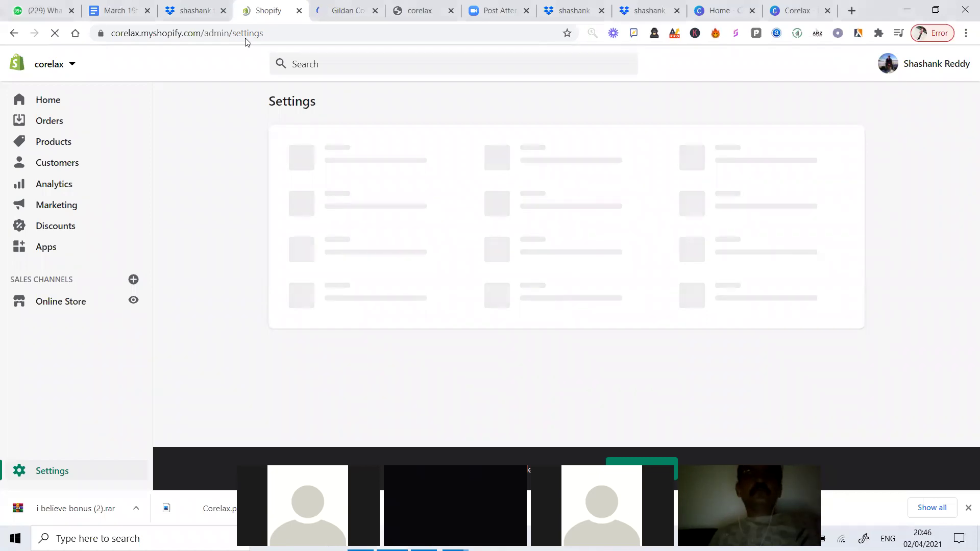
{"action": "left_click", "coordinate": [366, 156]}
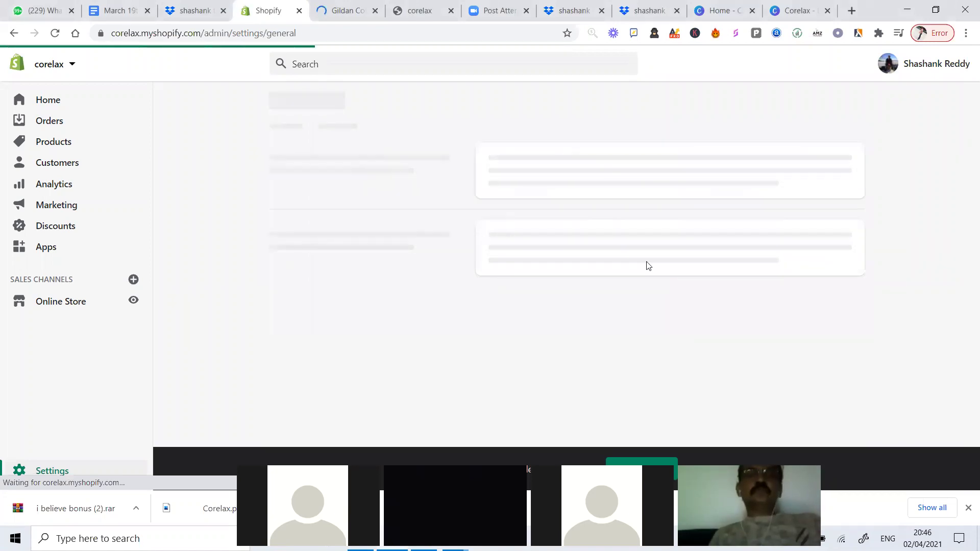
{"action": "scroll", "coordinate": [647, 265], "scroll_direction": "down", "scroll_amount": 15}
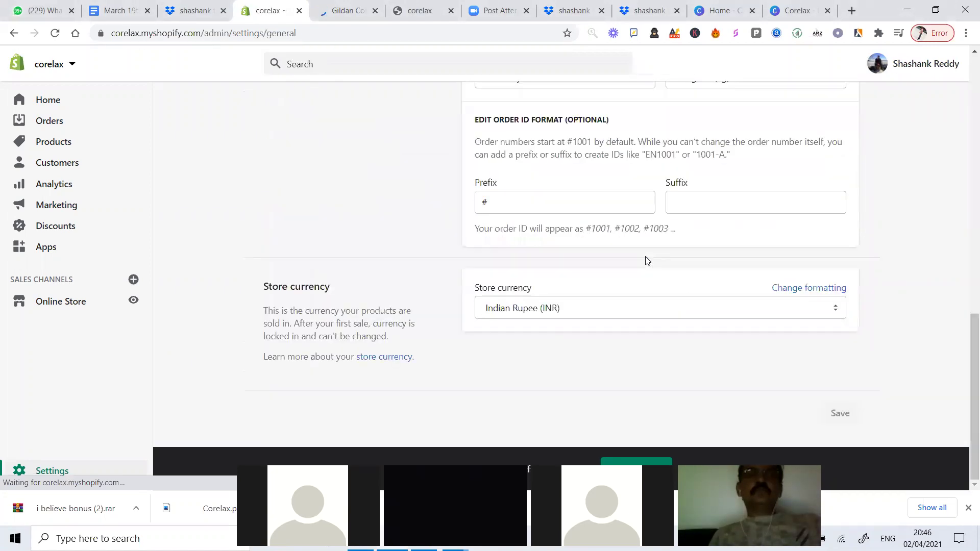
{"action": "left_click", "coordinate": [642, 321]}
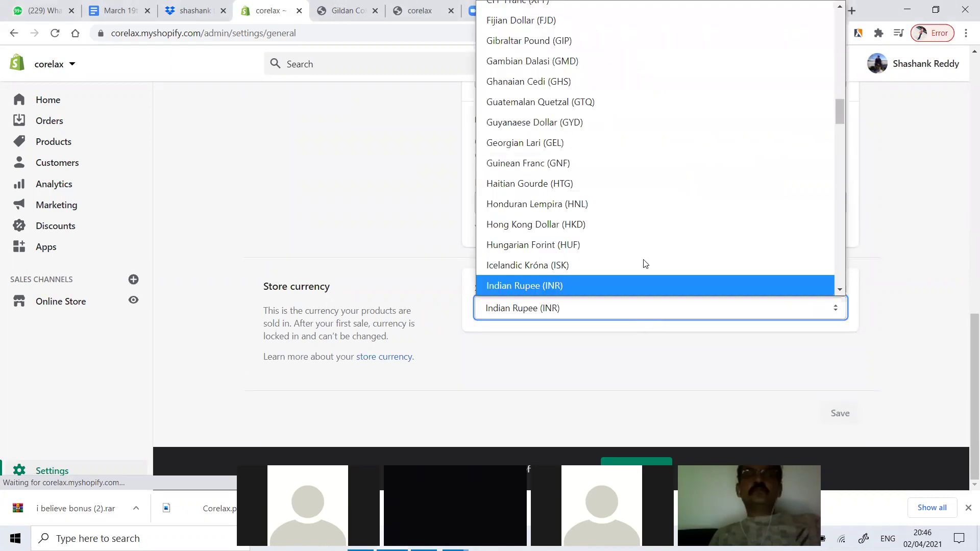
{"action": "scroll", "coordinate": [676, 151], "scroll_direction": "up", "scroll_amount": 15}
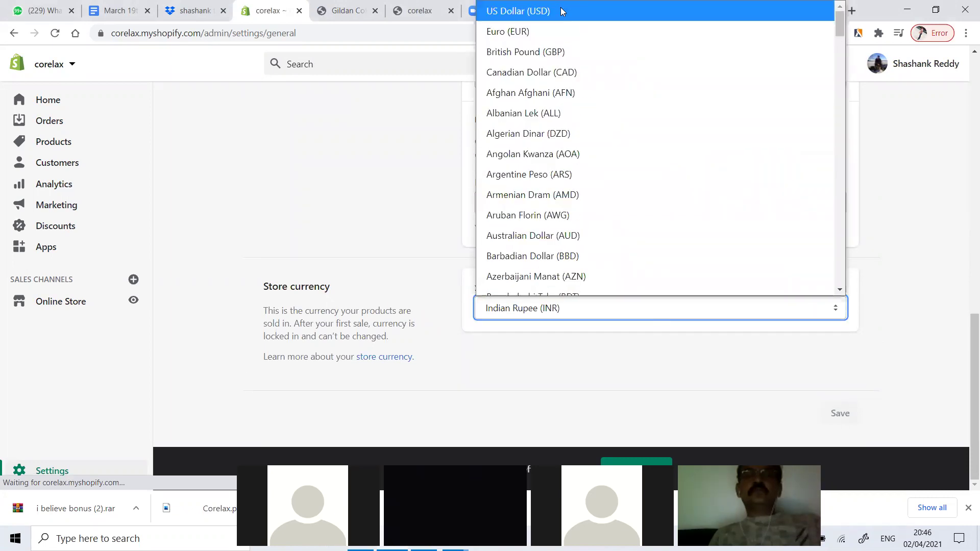
{"action": "left_click", "coordinate": [560, 7]}
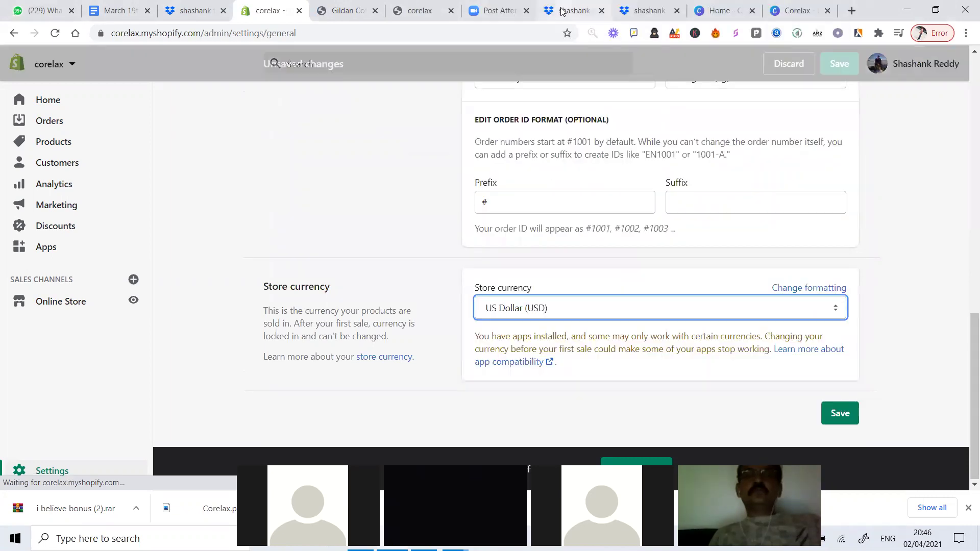
{"action": "left_click", "coordinate": [840, 414]}
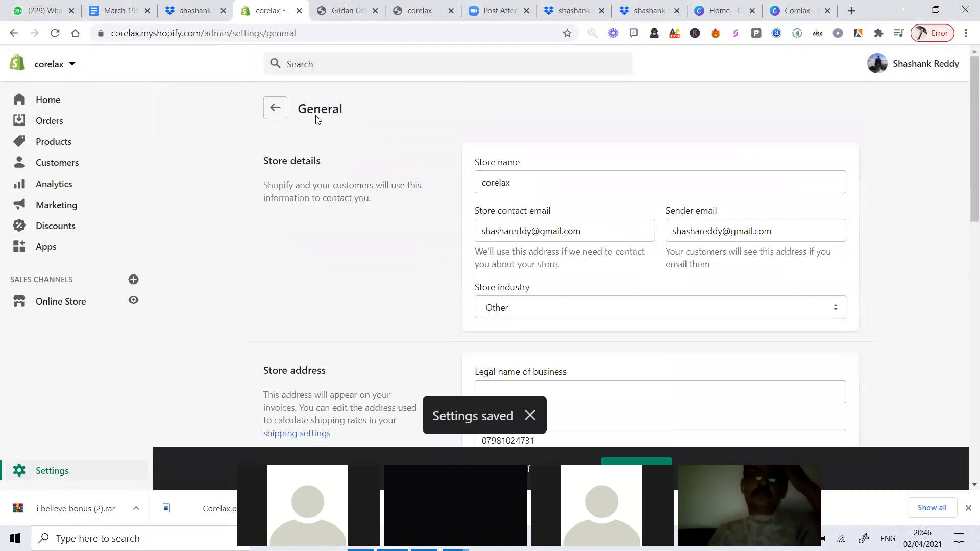
Step: Close the old product page, view the online store again and open the first T-shirt in the Yoga collection
{"action": "left_click", "coordinate": [352, 11]}
{"action": "left_click", "coordinate": [375, 11]}
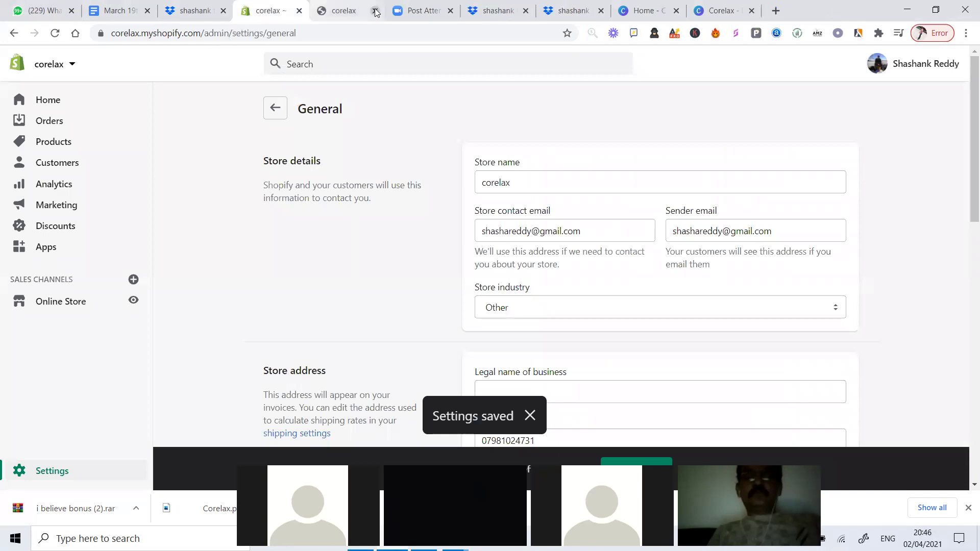
{"action": "left_click", "coordinate": [134, 302]}
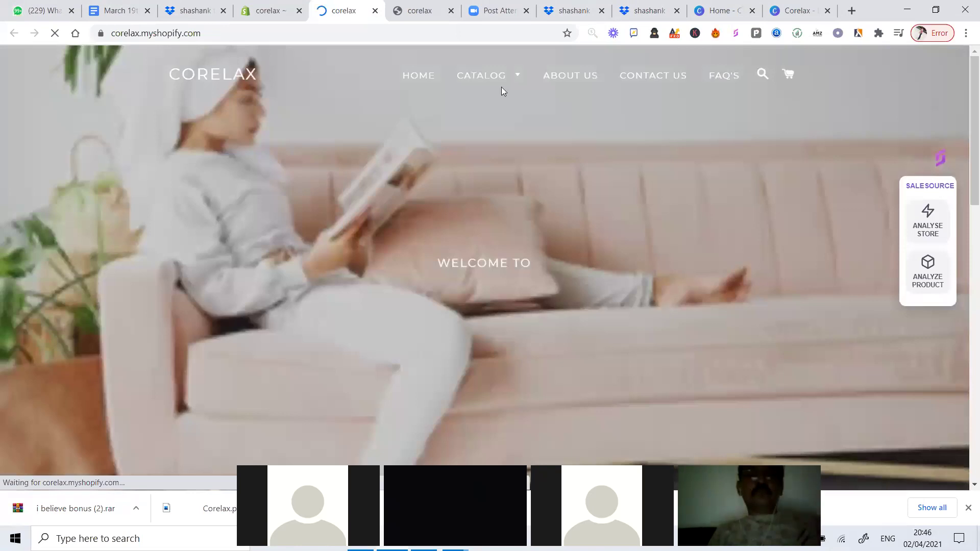
{"action": "mouse_move", "coordinate": [502, 87]}
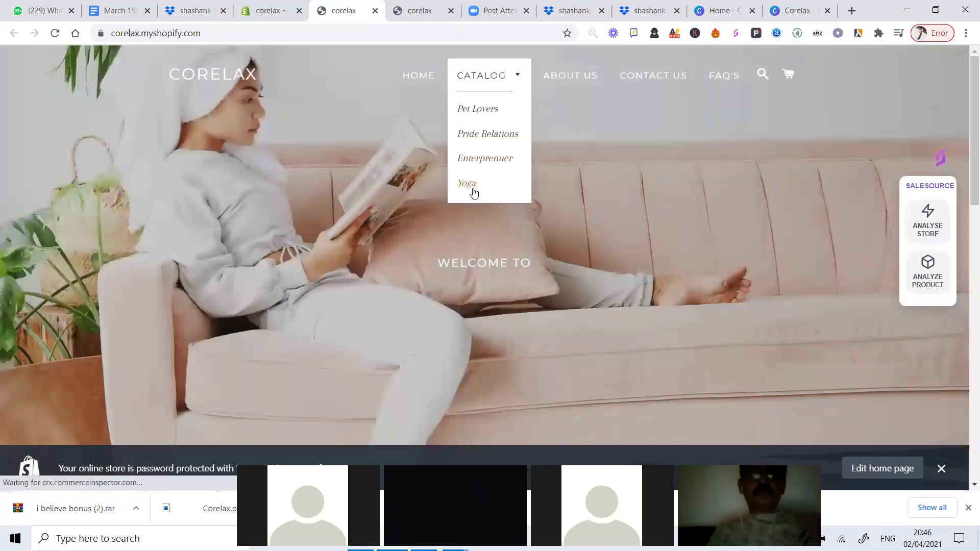
{"action": "left_click", "coordinate": [473, 190]}
{"action": "scroll", "coordinate": [586, 320], "scroll_direction": "down", "scroll_amount": 4}
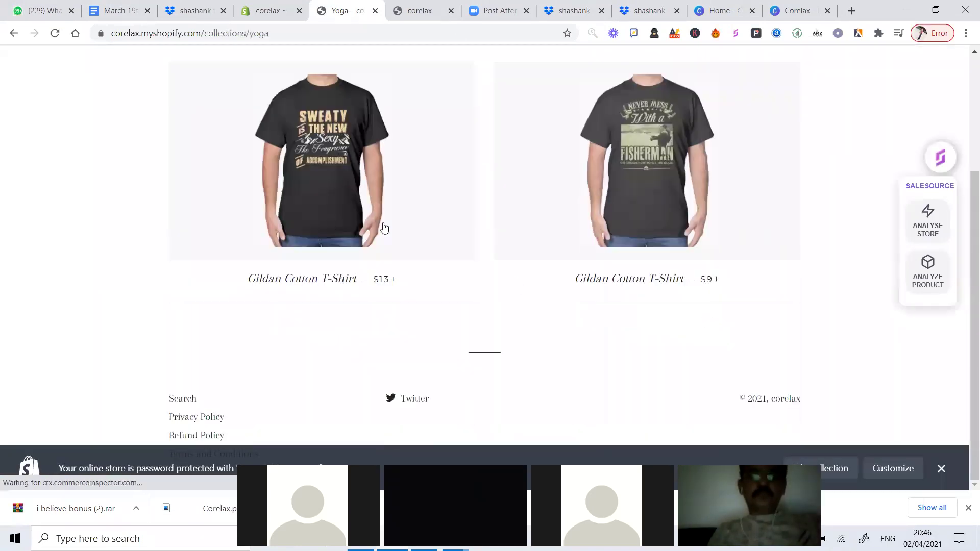
{"action": "left_click", "coordinate": [372, 237]}
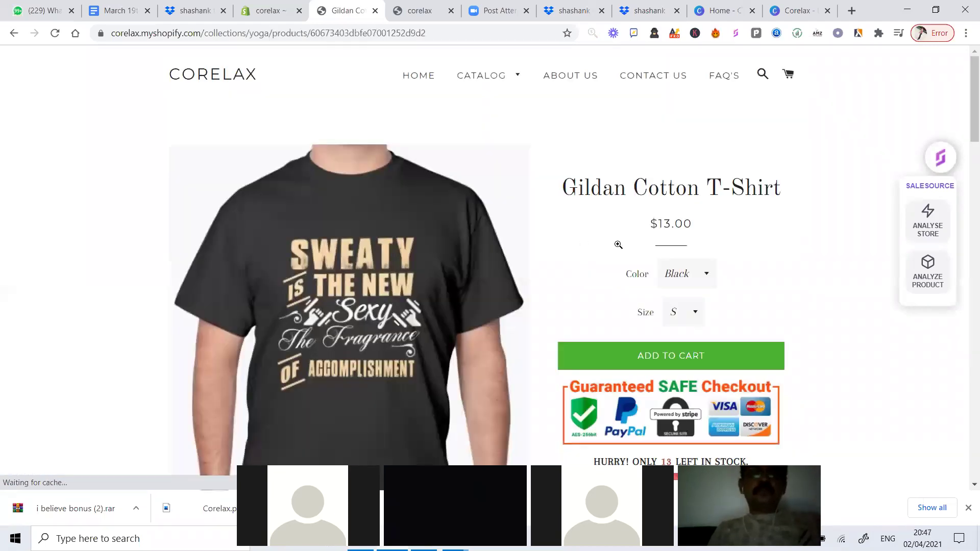
Step: Preview the T-shirt variant in color Kiwi and size 2XL and look through the product images
{"action": "left_click", "coordinate": [684, 273]}
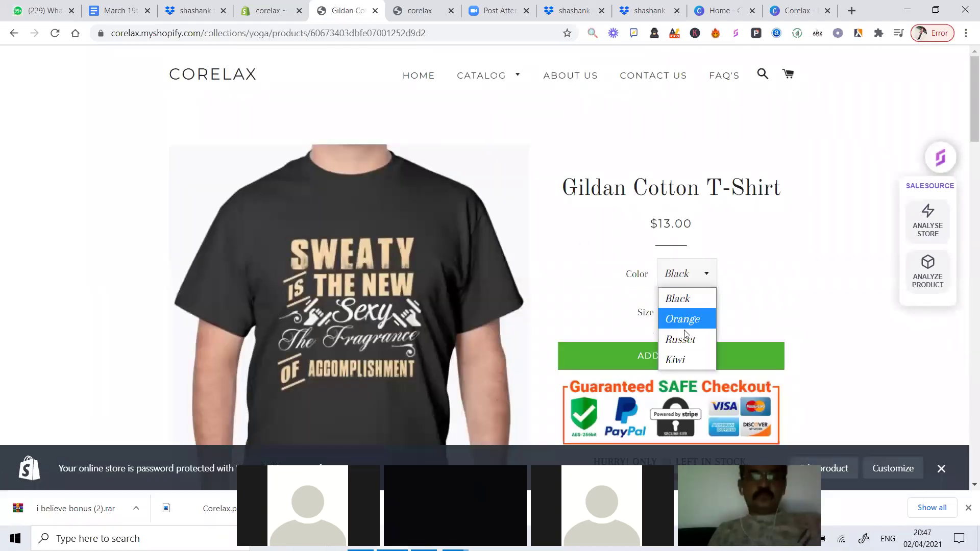
{"action": "left_click", "coordinate": [685, 359]}
{"action": "scroll", "coordinate": [680, 359], "scroll_direction": "down", "scroll_amount": 2}
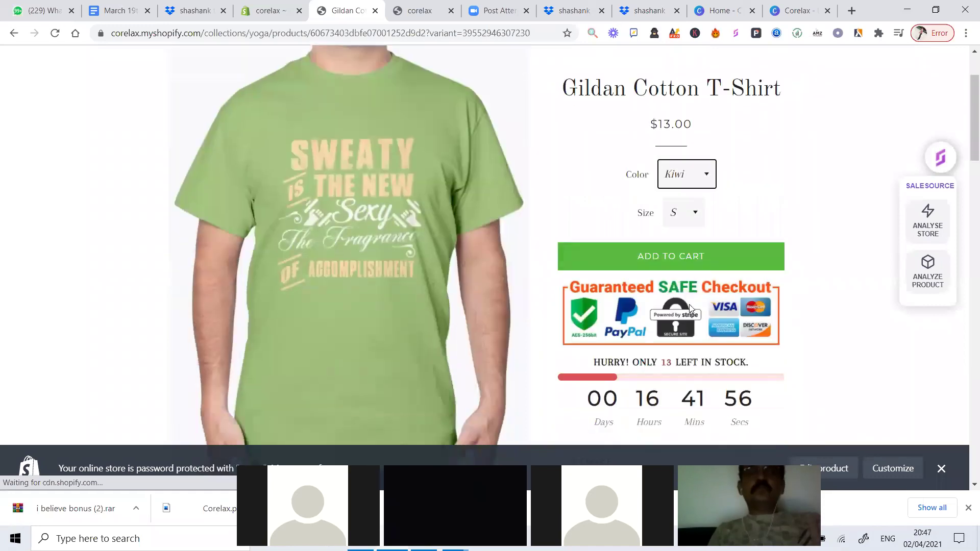
{"action": "left_click", "coordinate": [692, 208]}
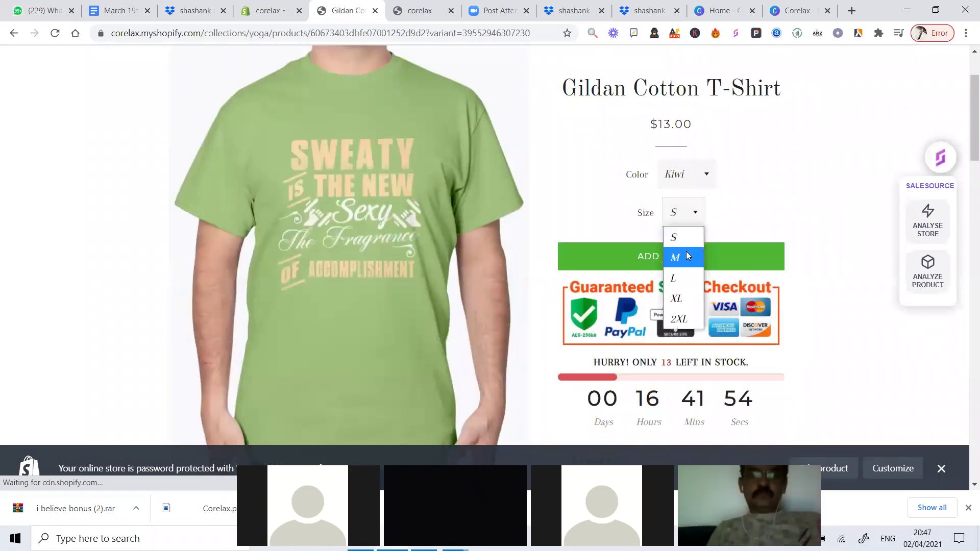
{"action": "left_click", "coordinate": [681, 318]}
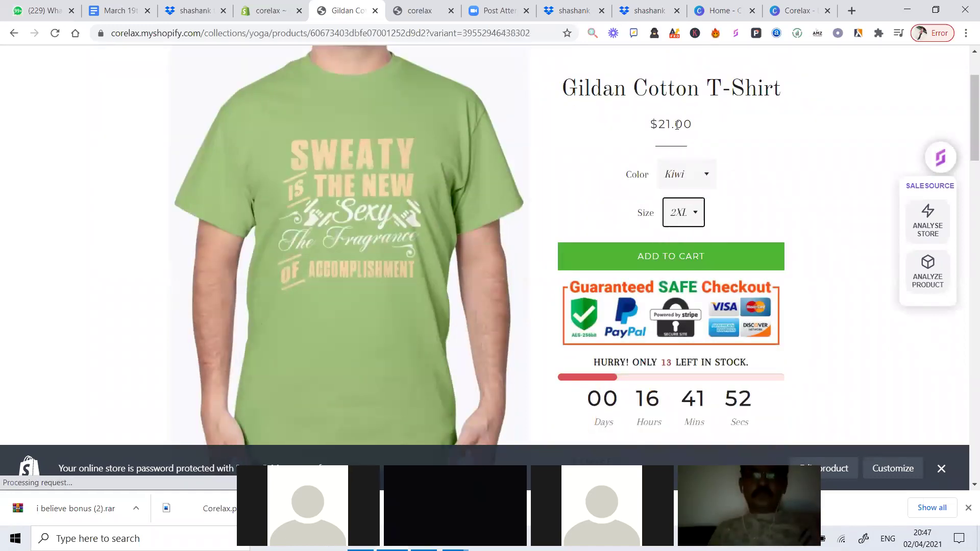
{"action": "scroll", "coordinate": [771, 212], "scroll_direction": "down", "scroll_amount": 10}
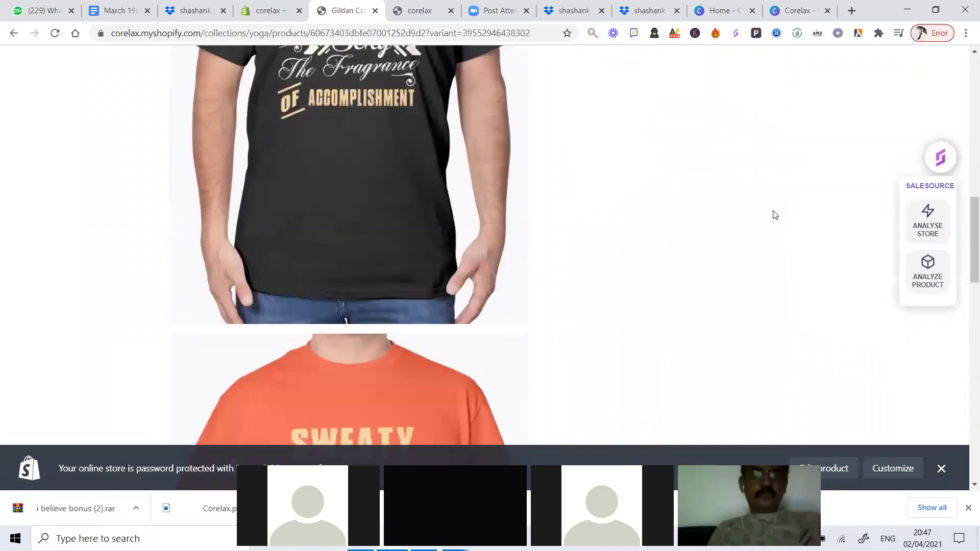
{"action": "scroll", "coordinate": [776, 209], "scroll_direction": "down", "scroll_amount": 15}
{"action": "scroll", "coordinate": [779, 199], "scroll_direction": "up", "scroll_amount": 20}
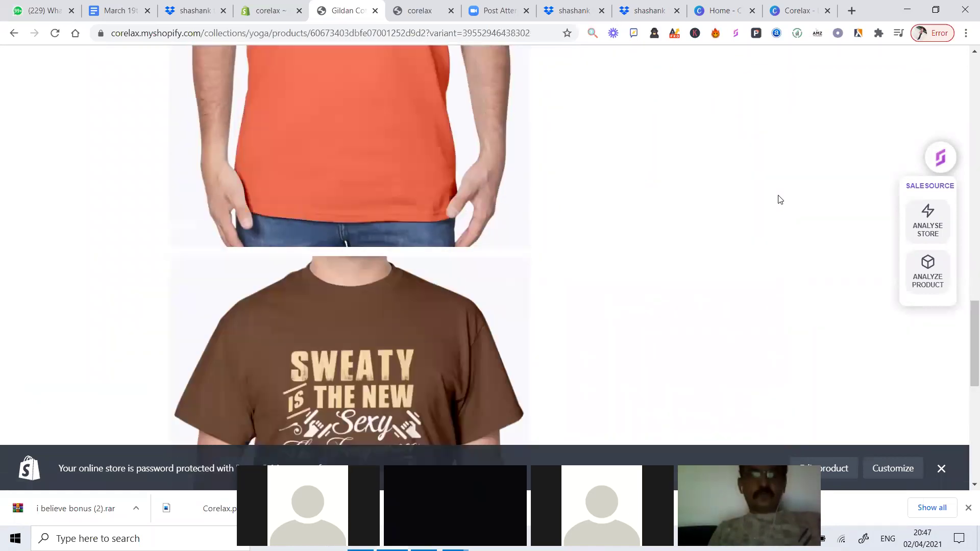